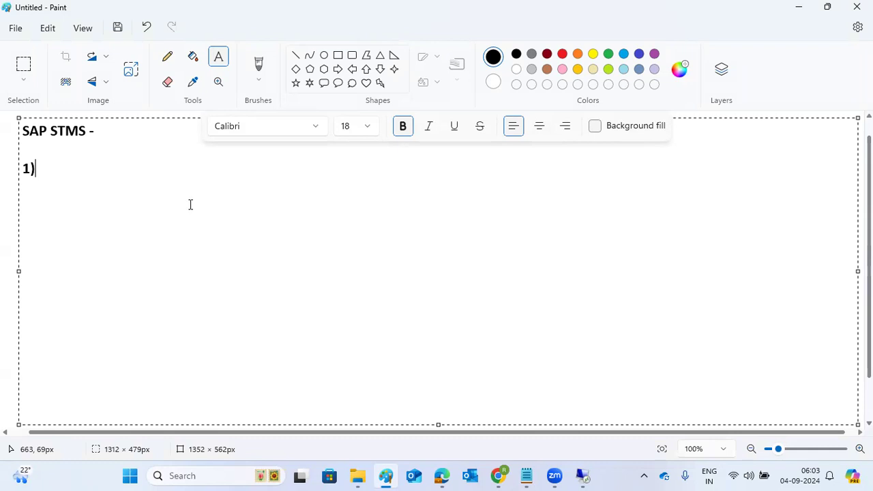
Step: Write the topics 1)DC, 2)ADD SYSTEM INTO DC, 3)TR and 4)TL on separate lines
{"action": "key", "text": "BackSpace"}
{"action": "key", "text": "BackSpace"}
{"action": "key", "text": "BackSpace"}
{"action": "type", "text": "HO"}
{"action": "key", "text": "BackSpace"}
{"action": "key", "text": "BackSpace"}
{"action": "type", "text": "1)"}
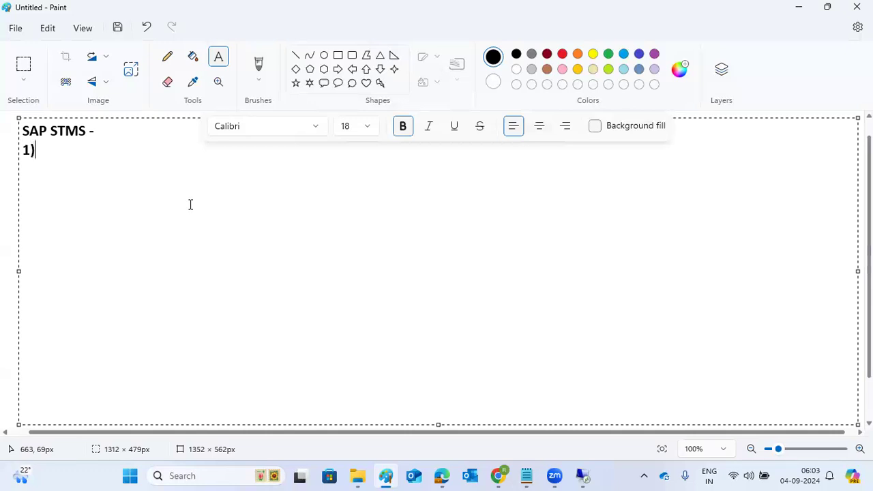
{"action": "type", "text": "DC"}
{"action": "key", "text": "Return"}
{"action": "type", "text": "2)ADD SYSTEM INTO DC"}
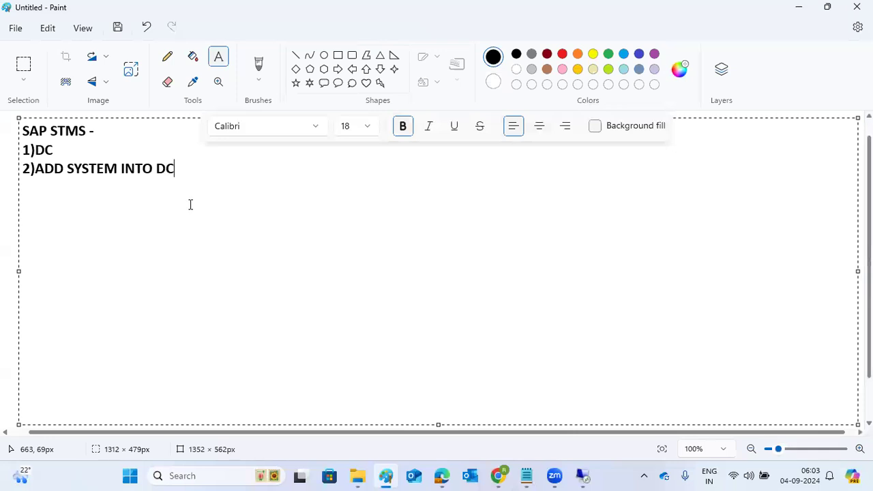
{"action": "key", "text": "Return"}
{"action": "type", "text": "3)TR"}
{"action": "key", "text": "Return"}
{"action": "type", "text": "4"}
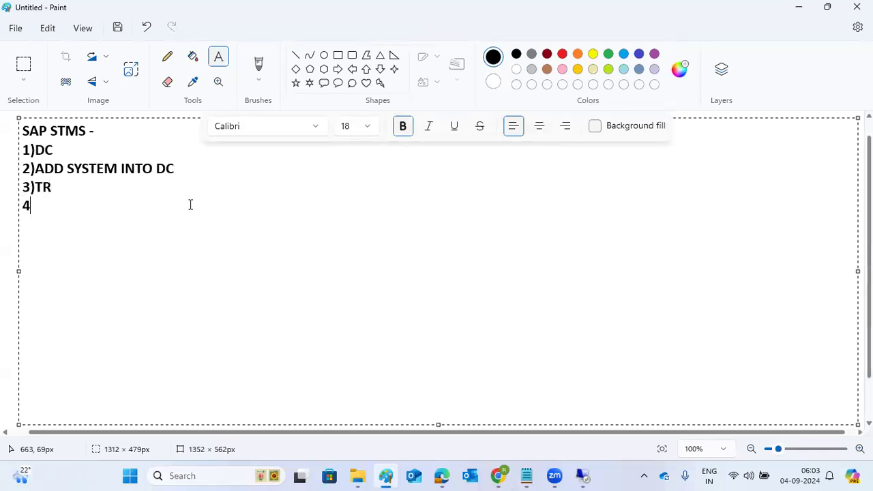
{"action": "type", "text": ")TL"}
Step: Add a '--' separator and the line 'HOW TO CREATE REQEUST : SE01/SE09/SE10 -'
{"action": "key", "text": "Return"}
{"action": "type", "text": "--"}
{"action": "key", "text": "Return"}
{"action": "type", "text": "HOW "}
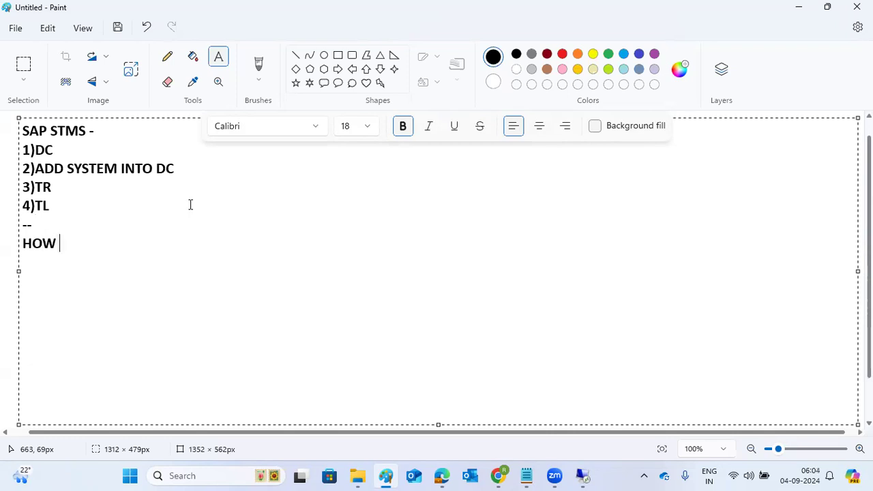
{"action": "type", "text": "TO CRE"}
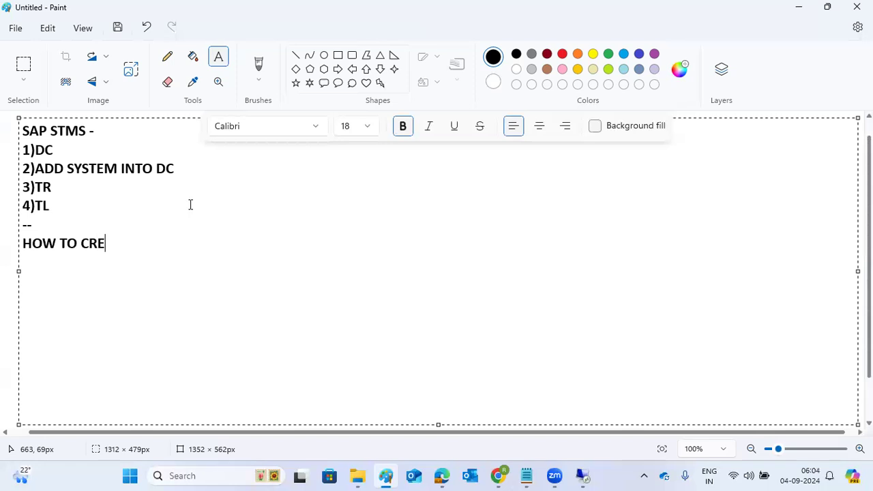
{"action": "type", "text": "ATE REQ"}
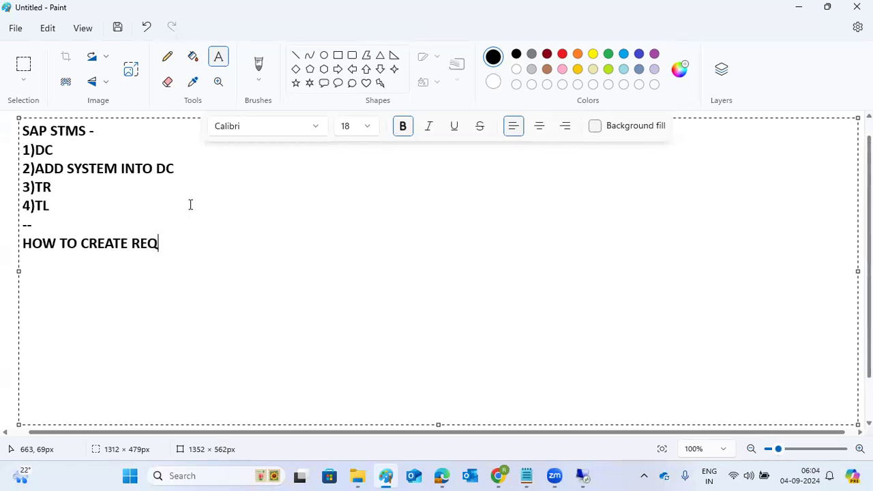
{"action": "type", "text": "EUST : SE01/"}
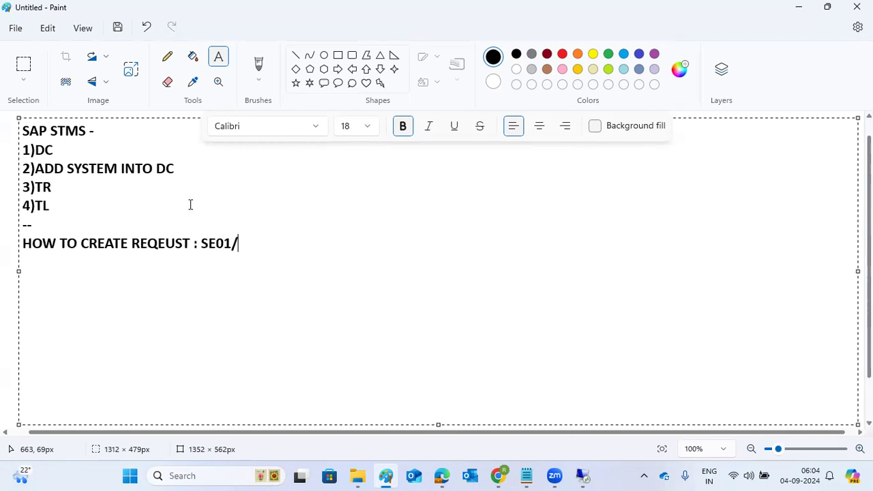
{"action": "type", "text": "SE09/SE10 -"}
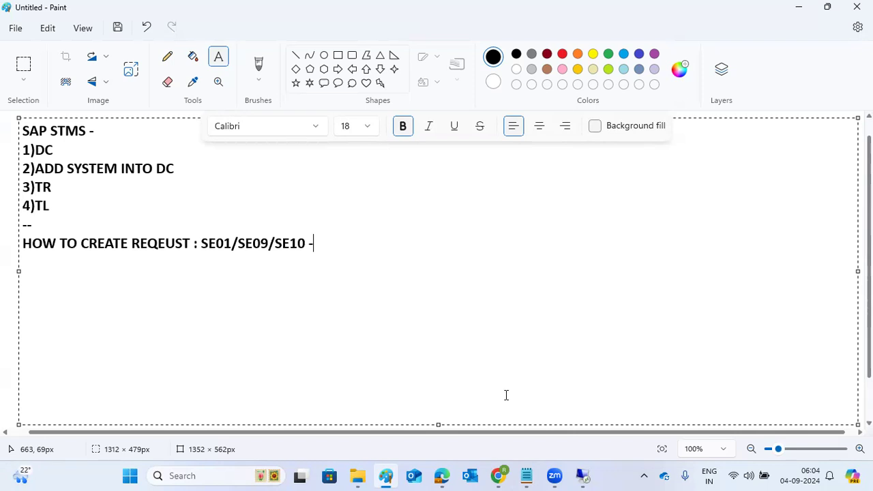
Step: Launch SAP Logon on the remote desktop and connect to NetWeaver Development, dismissing connection errors
{"action": "left_click", "coordinate": [579, 476]}
{"action": "double_click", "coordinate": [449, 167]}
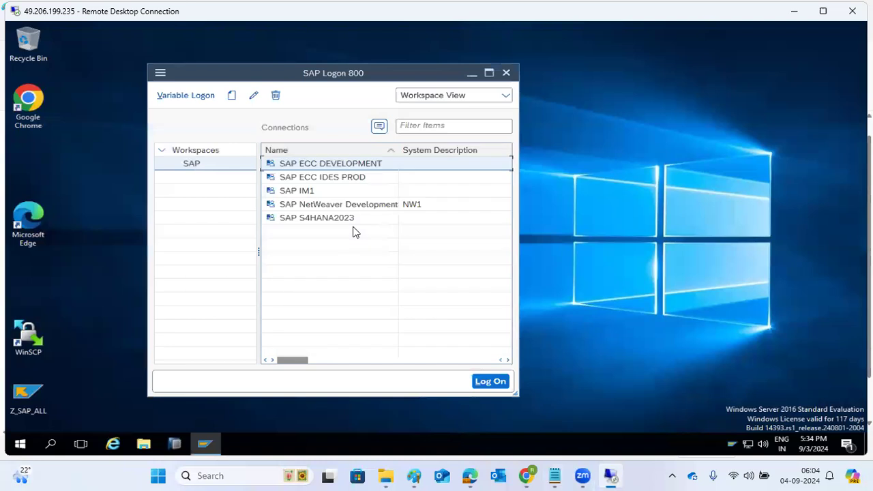
{"action": "double_click", "coordinate": [312, 164]}
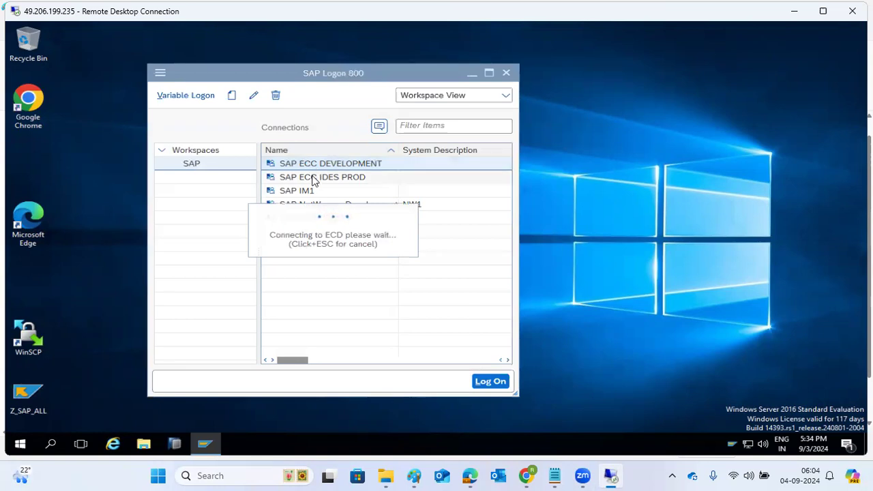
{"action": "double_click", "coordinate": [314, 179]}
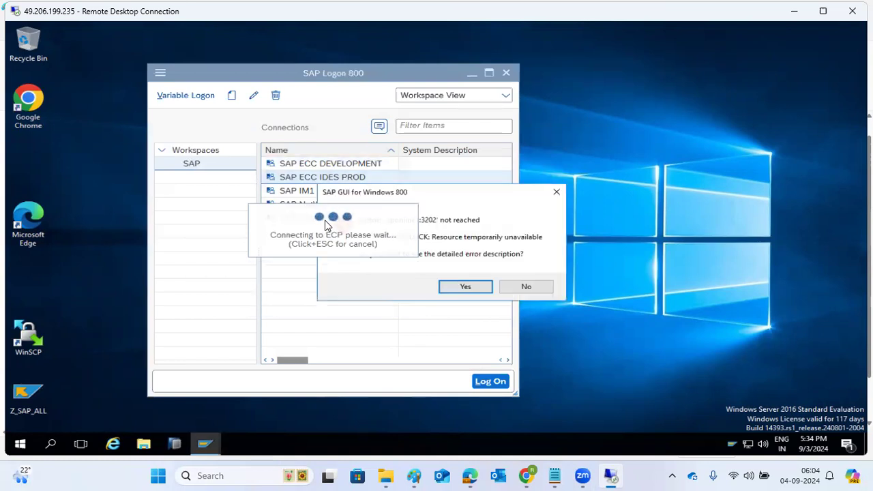
{"action": "left_click", "coordinate": [533, 290]}
{"action": "left_click_drag", "start_coordinate": [345, 221], "coordinate": [338, 286]}
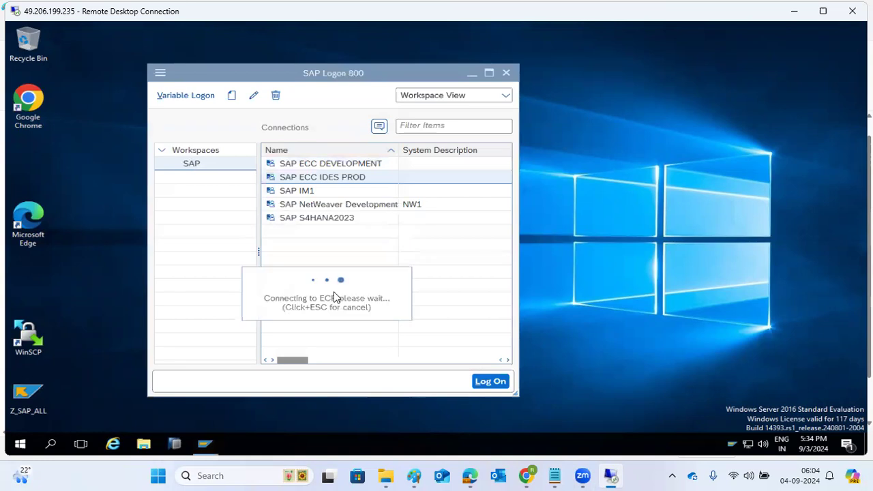
{"action": "left_click", "coordinate": [309, 207]}
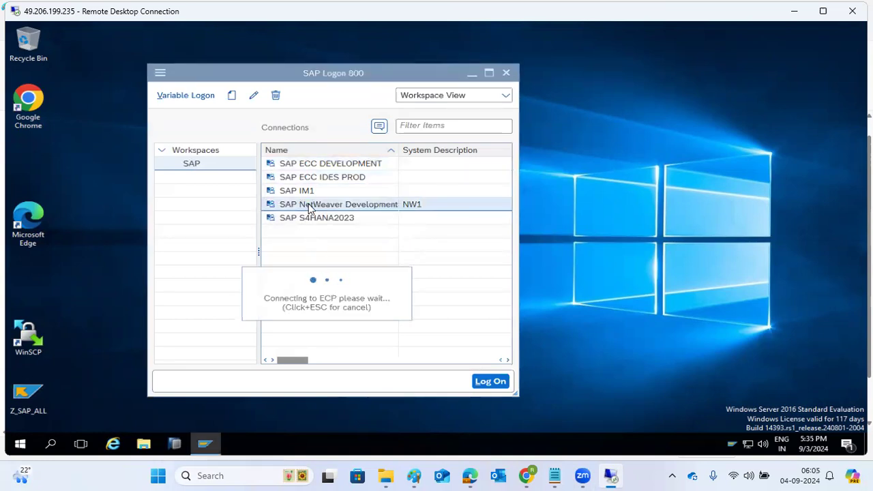
{"action": "double_click", "coordinate": [309, 207]}
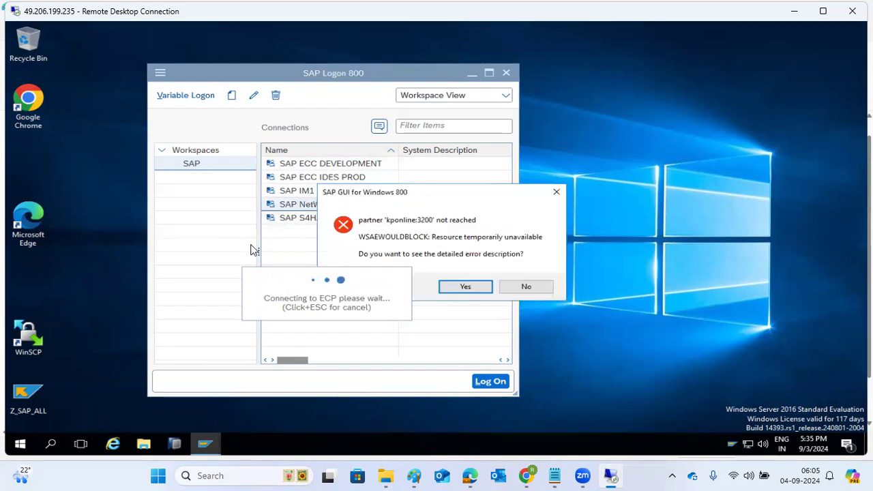
{"action": "left_click", "coordinate": [532, 291]}
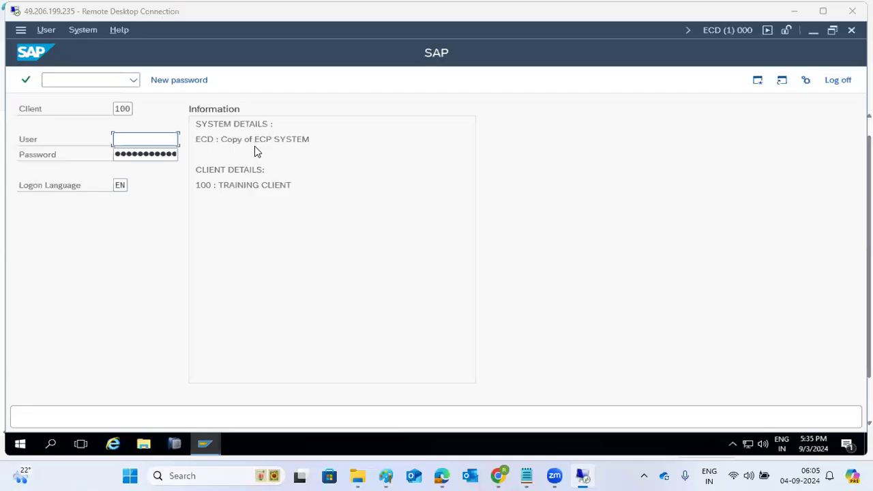
Step: Log on to ECD client 100 with the user name and password, then start STMS
{"action": "type", "text": "basis"}
{"action": "key", "text": "Tab"}
{"action": "type", "text": "******"}
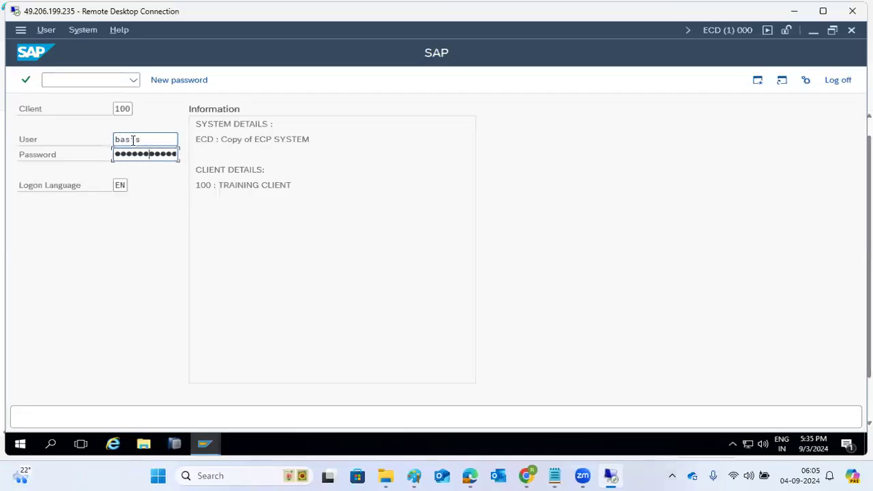
{"action": "key", "text": "Return"}
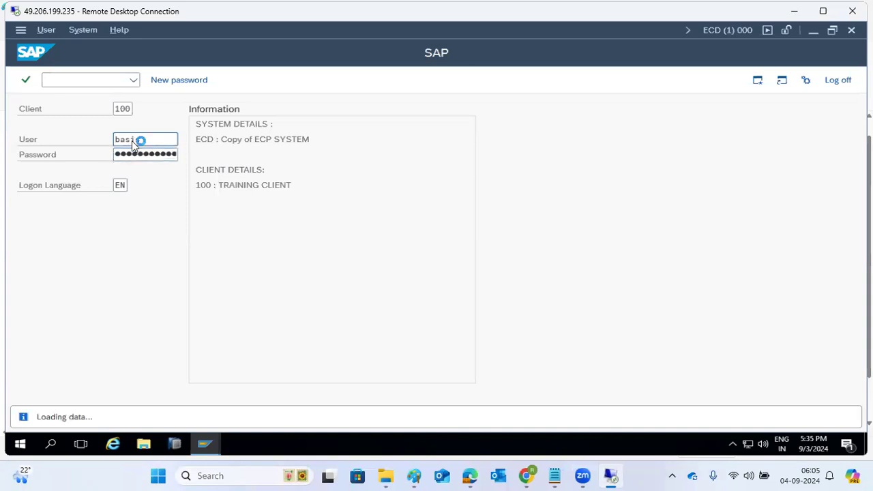
{"action": "type", "text": "stms"}
{"action": "key", "text": "Return"}
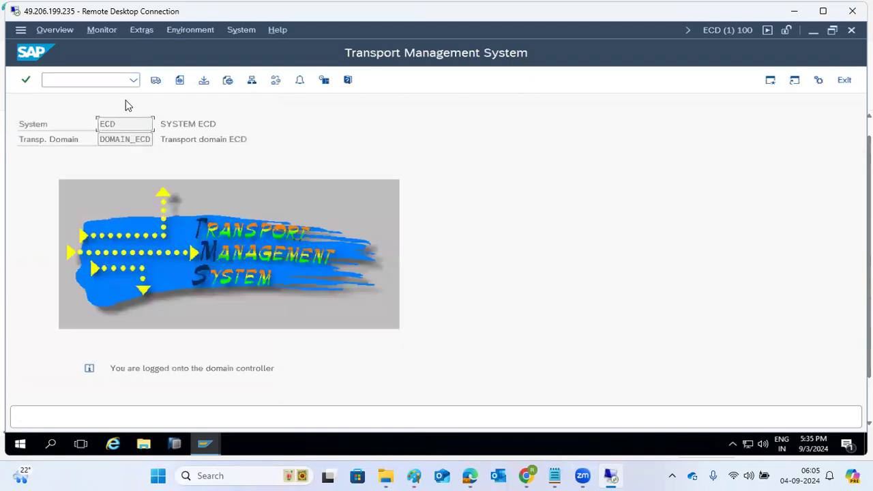
Step: Review the refreshed import overview showing the ECD and ECP queues
{"action": "left_click", "coordinate": [156, 80]}
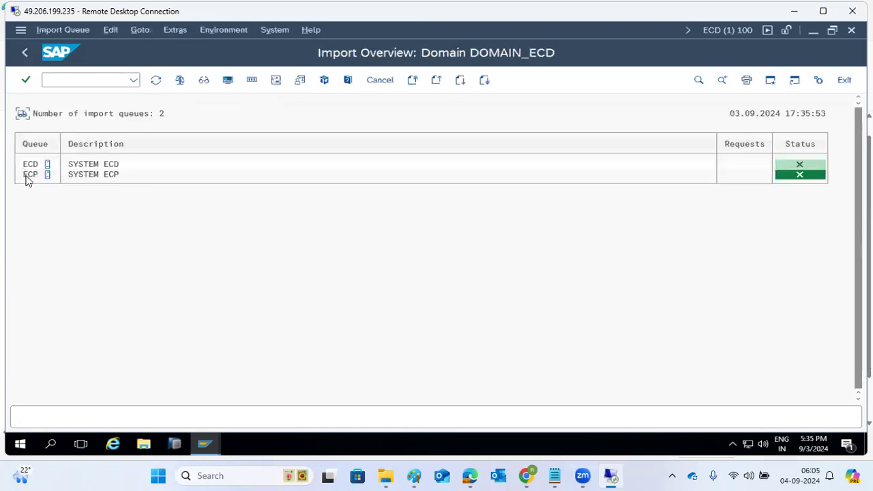
{"action": "left_click", "coordinate": [155, 81]}
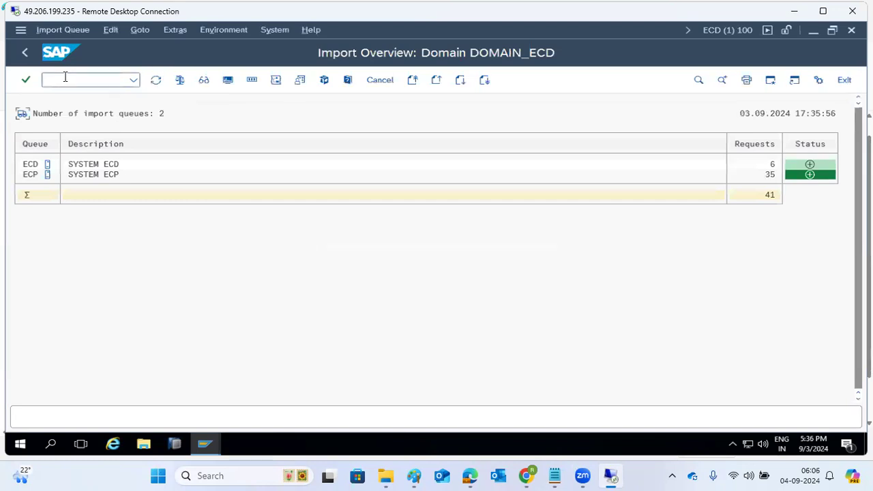
{"action": "left_click", "coordinate": [25, 53]}
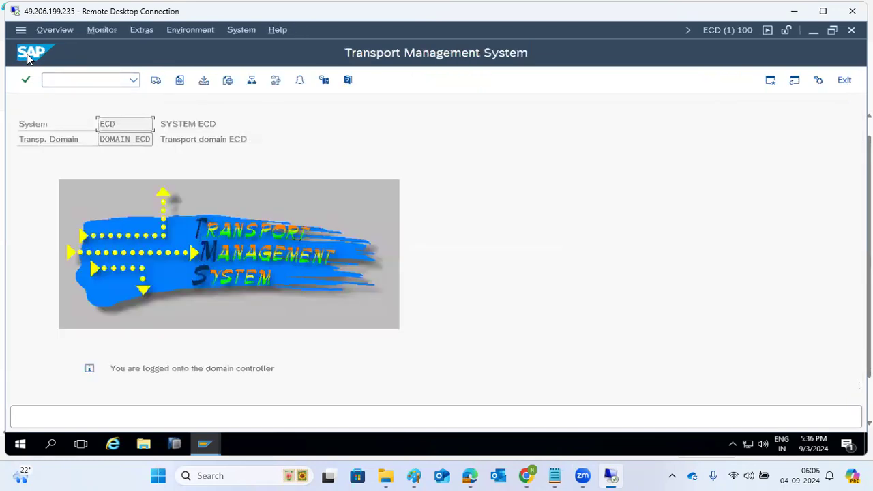
Step: Check the ECD-to-ECP transport route, then exit to SAP Easy Access
{"action": "left_click", "coordinate": [275, 80]}
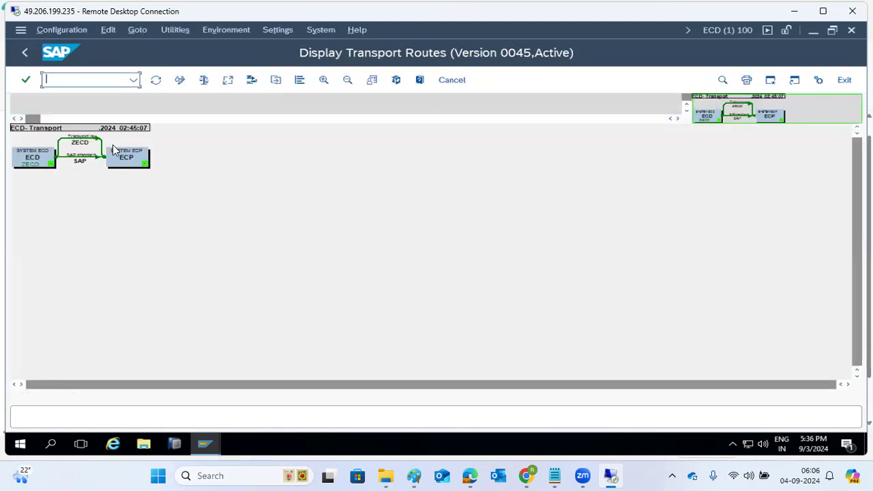
{"action": "left_click", "coordinate": [156, 80]}
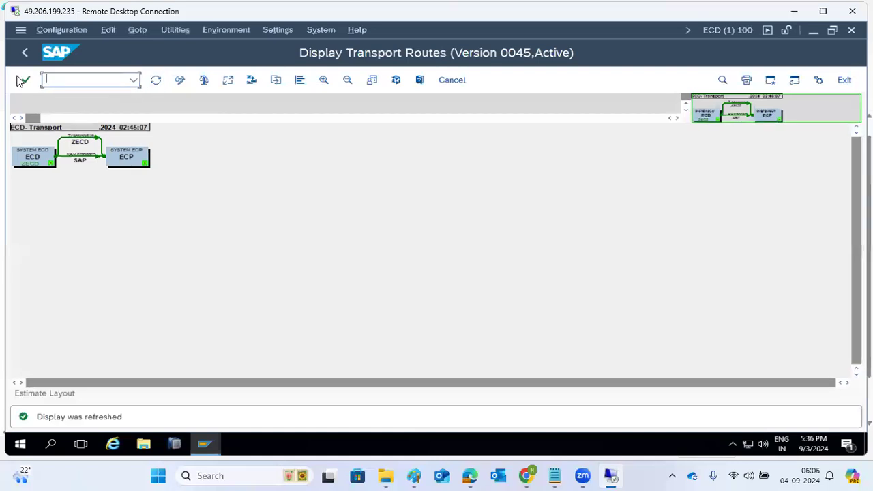
{"action": "left_click", "coordinate": [24, 55]}
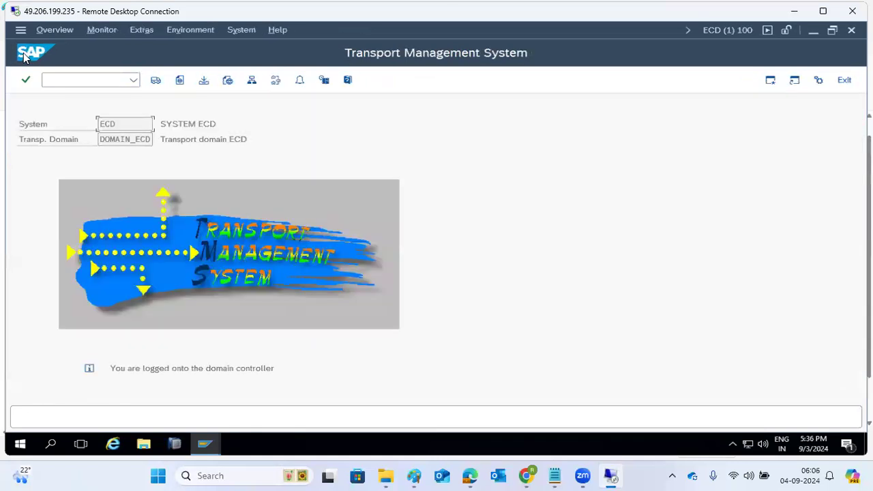
{"action": "left_click", "coordinate": [848, 82]}
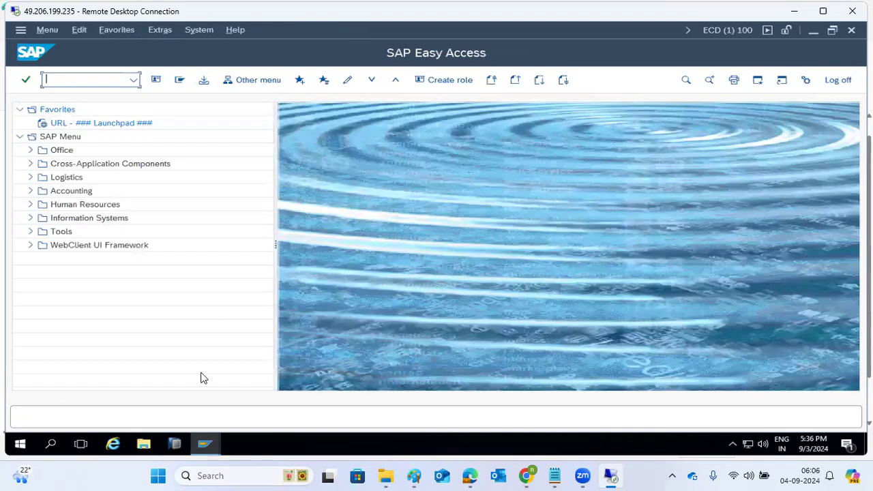
Step: Open Transport Organizer (Extended View) with se01, then return to the Paint notes
{"action": "type", "text": "se01"}
{"action": "key", "text": "Return"}
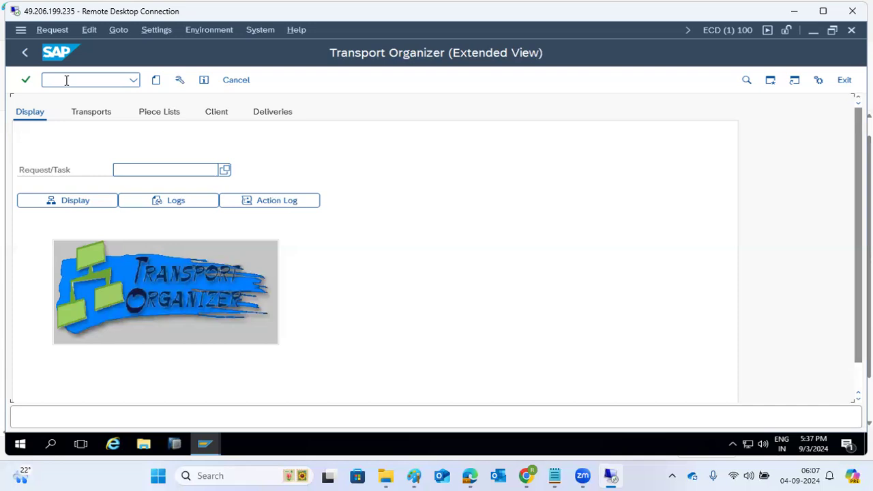
{"action": "left_click", "coordinate": [139, 82]}
{"action": "left_click", "coordinate": [396, 147]}
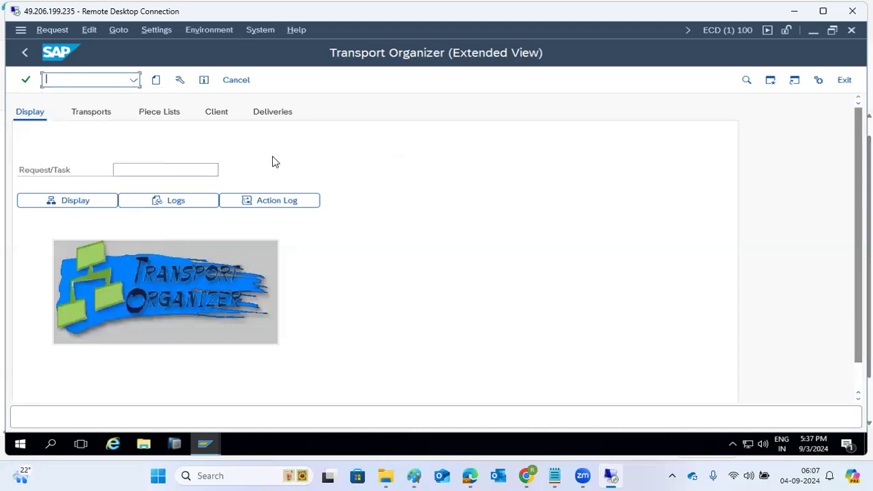
{"action": "left_click", "coordinate": [161, 82]}
{"action": "mouse_move", "coordinate": [418, 476]}
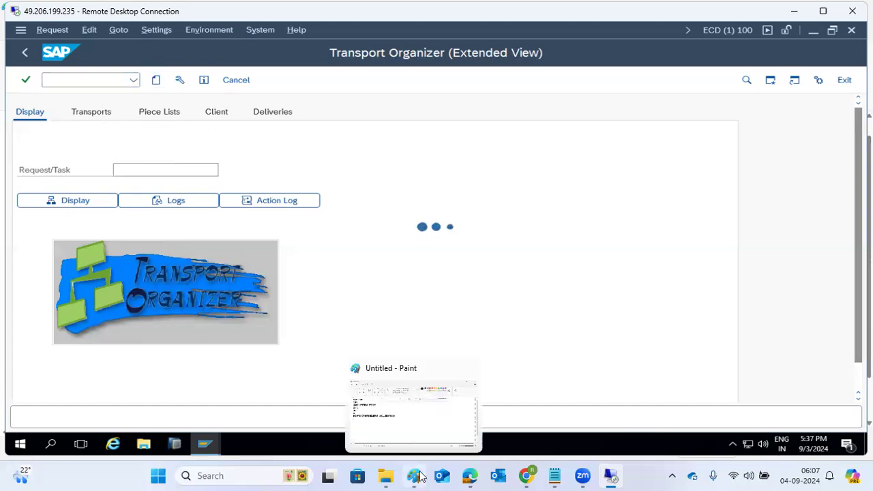
{"action": "left_click", "coordinate": [423, 418]}
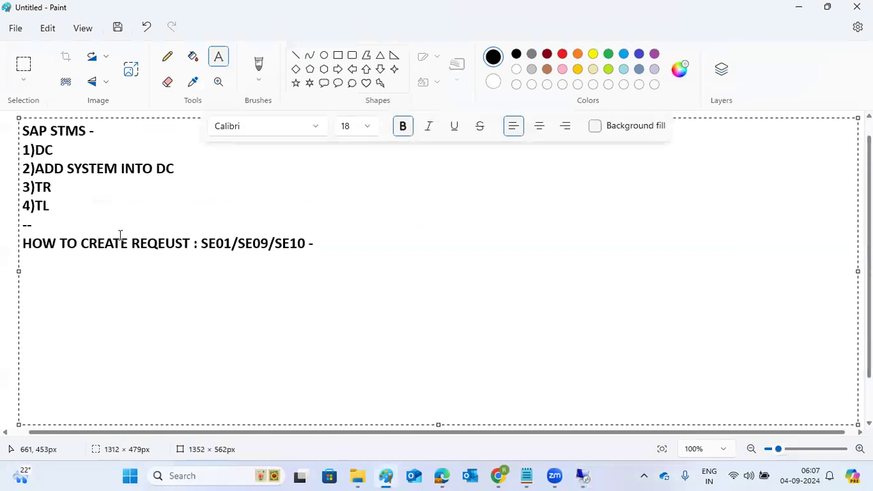
Step: Type the line 'CREATION OF TR --->RELEASE TR --->IMPORT TR' after a blank line
{"action": "key", "text": "Return"}
{"action": "key", "text": "Return"}
{"action": "type", "text": "CREATION OF "}
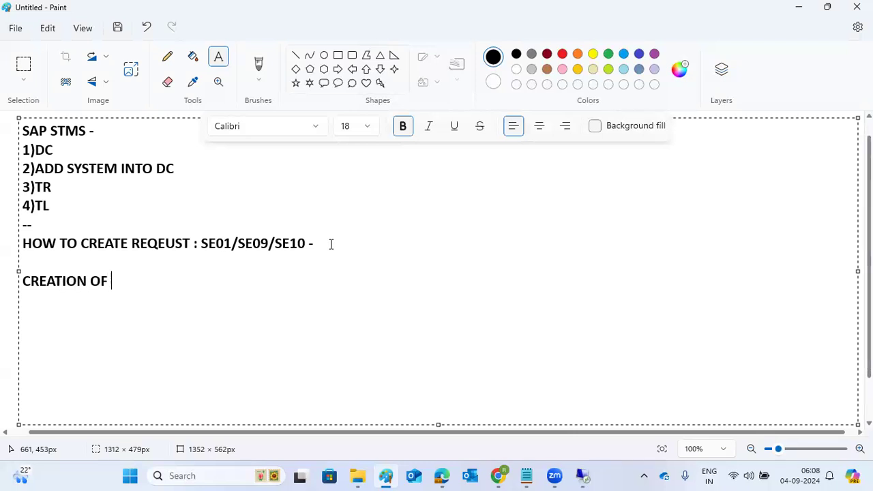
{"action": "type", "text": "TR ---RELEASE T"}
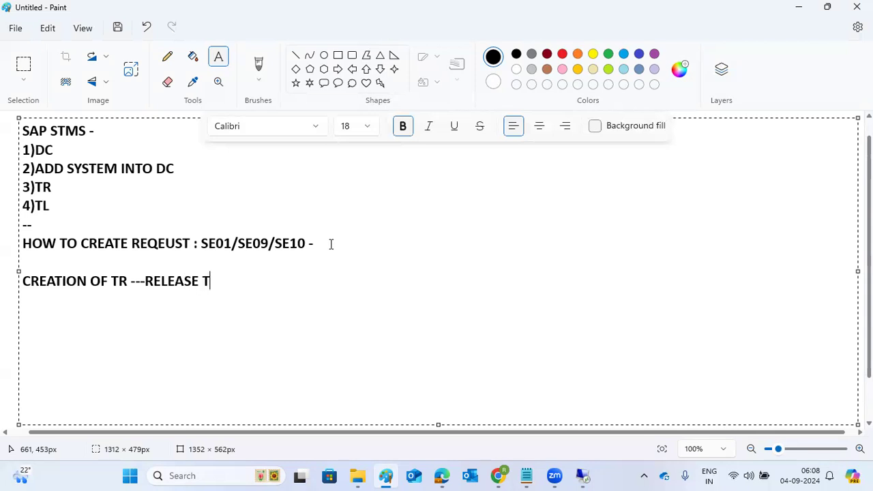
{"action": "type", "text": "R --->IMPO"}
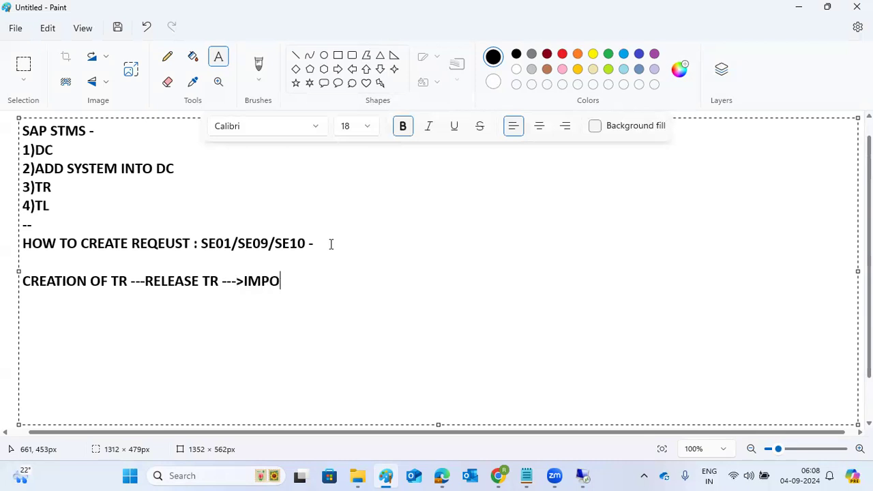
{"action": "type", "text": "RT TR"}
{"action": "left_click", "coordinate": [144, 284]}
{"action": "type", "text": ">"}
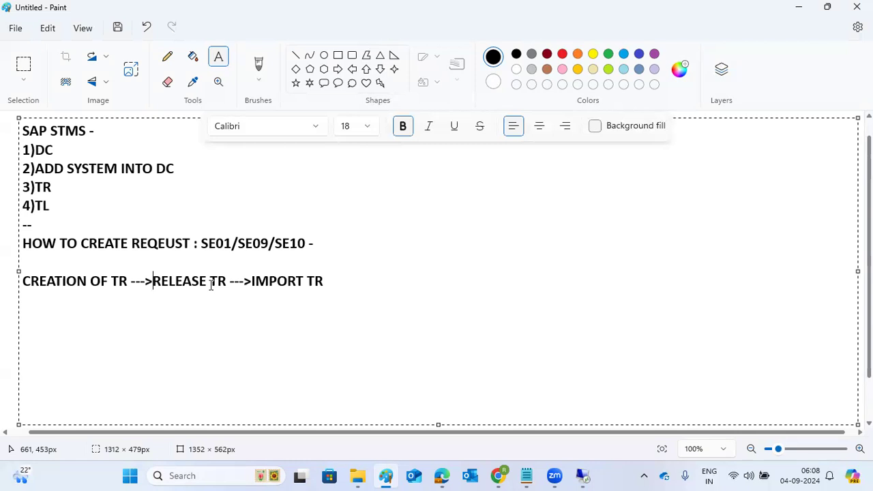
Step: Select the 'CREATION OF TR --->RELEASE TR' part of the new line
{"action": "left_click_drag", "start_coordinate": [90, 281], "coordinate": [76, 281]}
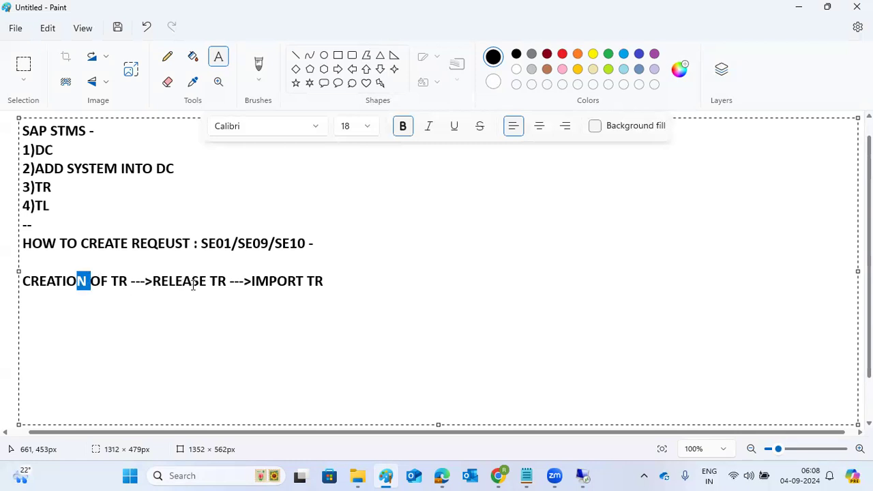
{"action": "left_click_drag", "start_coordinate": [193, 285], "coordinate": [207, 285]}
{"action": "left_click", "coordinate": [277, 284]}
{"action": "left_click_drag", "start_coordinate": [77, 281], "coordinate": [88, 281]}
{"action": "left_click", "coordinate": [314, 282]}
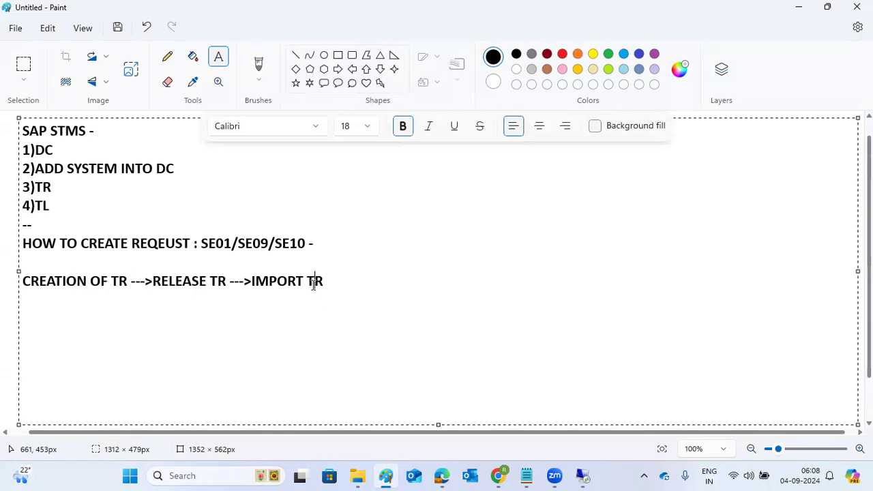
{"action": "left_click_drag", "start_coordinate": [177, 285], "coordinate": [22, 281]}
{"action": "left_click", "coordinate": [227, 281]}
Step: Colour 'CREATION OF TR --->RELEASE TR' brown
{"action": "left_click", "coordinate": [577, 71]}
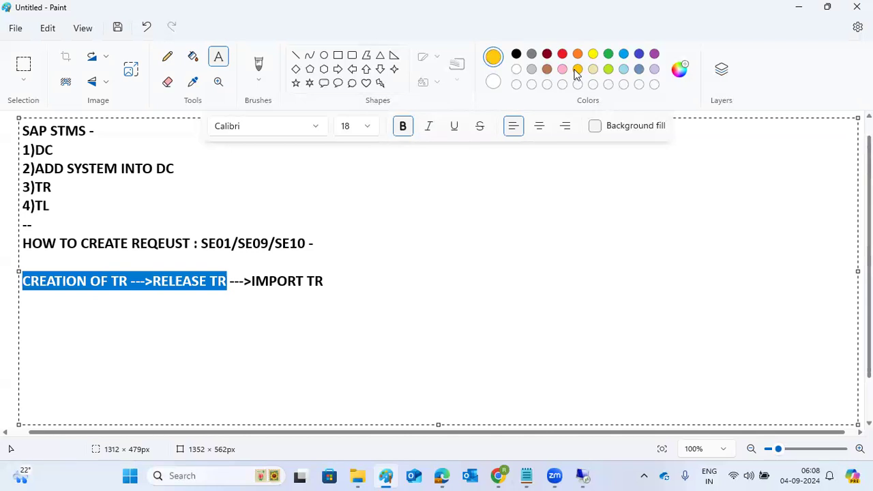
{"action": "left_click", "coordinate": [514, 57]}
{"action": "left_click", "coordinate": [547, 69]}
{"action": "left_click", "coordinate": [269, 303]}
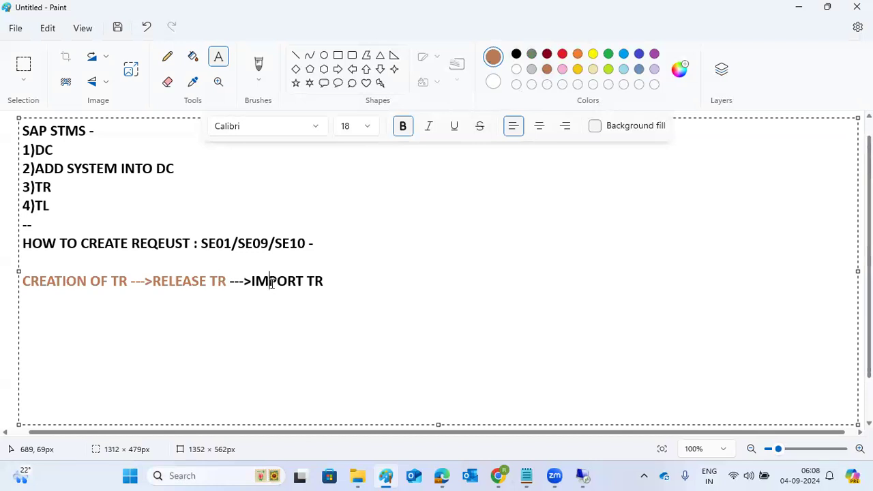
Step: Highlight parts of the notes, then bring the SAP remote desktop session forward
{"action": "left_click_drag", "start_coordinate": [257, 280], "coordinate": [318, 281]}
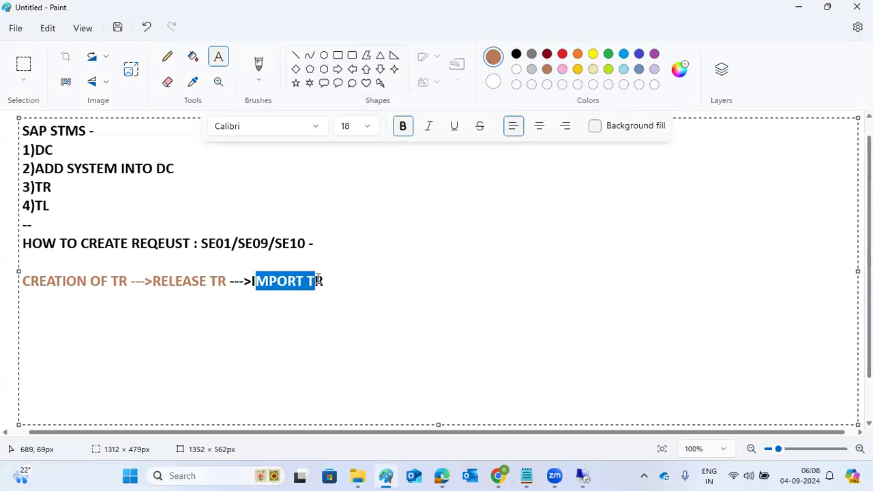
{"action": "left_click_drag", "start_coordinate": [32, 224], "coordinate": [24, 166]}
{"action": "left_click_drag", "start_coordinate": [69, 281], "coordinate": [229, 291]}
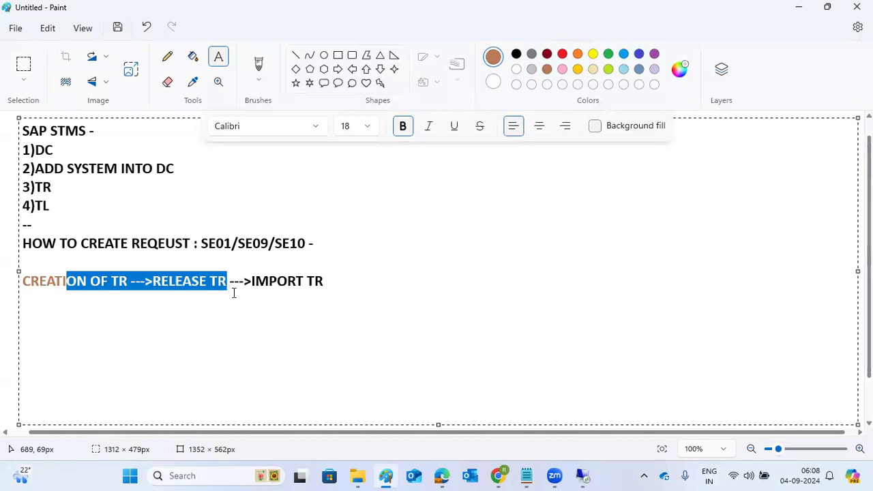
{"action": "mouse_move", "coordinate": [583, 475]}
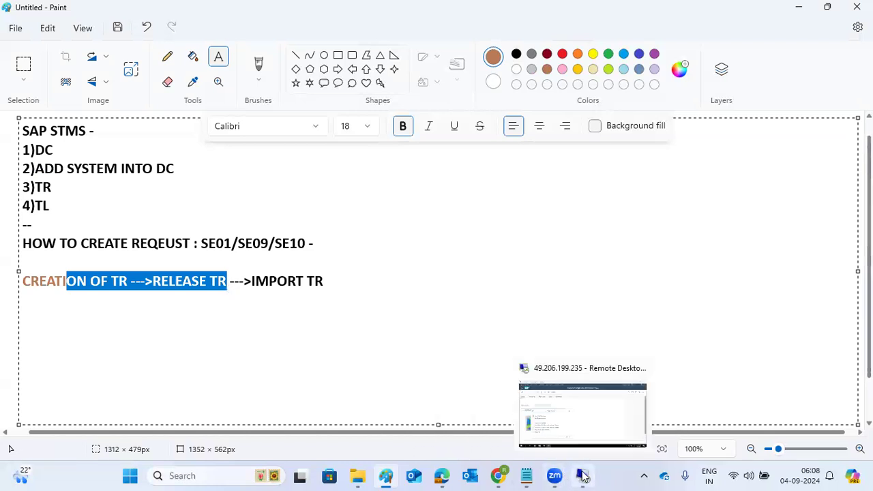
{"action": "left_click", "coordinate": [598, 409]}
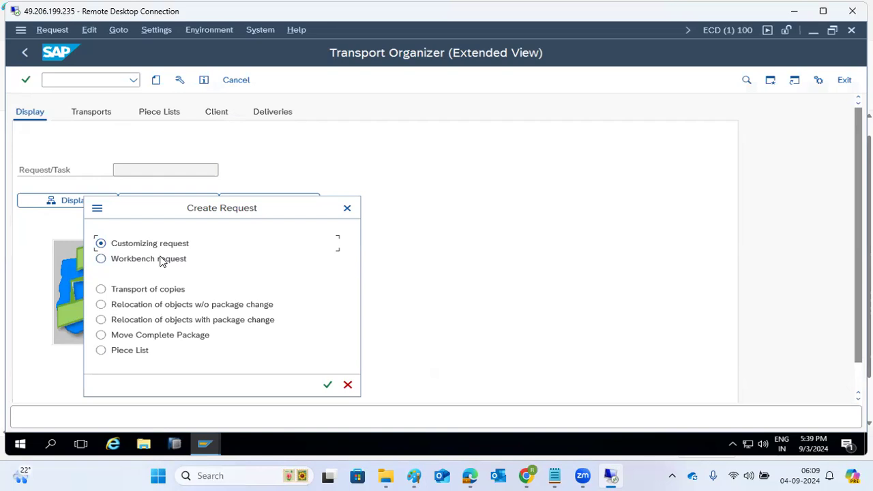
Step: Try each request-type option in Create Request, ending on Transport of copies
{"action": "left_click", "coordinate": [161, 260]}
{"action": "left_click", "coordinate": [157, 290]}
{"action": "left_click", "coordinate": [141, 306]}
{"action": "left_click", "coordinate": [143, 320]}
{"action": "left_click", "coordinate": [140, 335]}
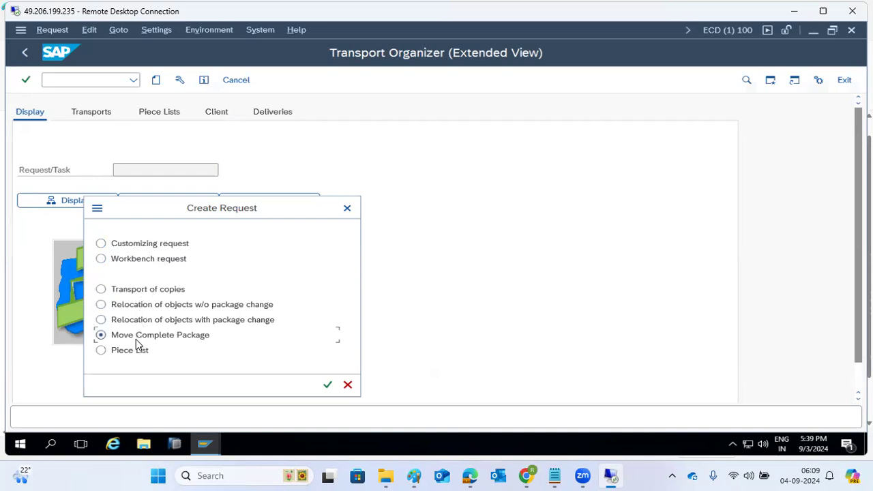
{"action": "left_click", "coordinate": [131, 245]}
{"action": "left_click", "coordinate": [134, 261]}
{"action": "left_click", "coordinate": [133, 292]}
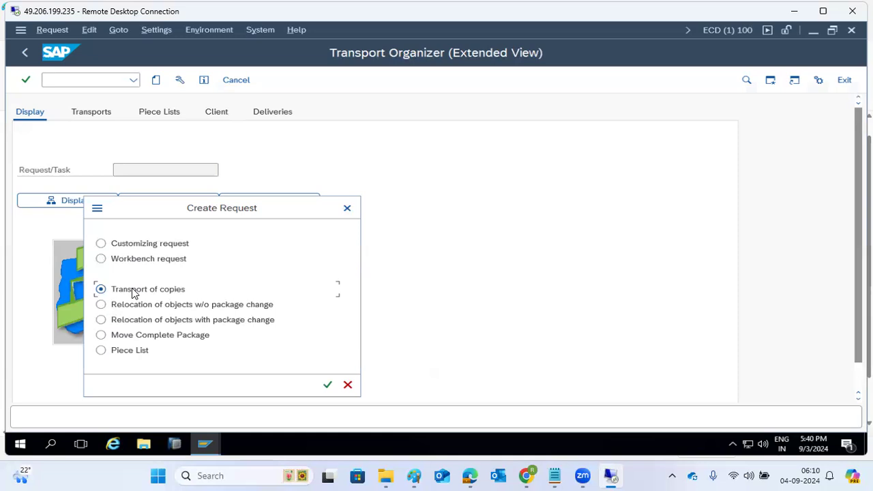
Step: Switch the request type from Transport of copies to Workbench request
{"action": "left_click", "coordinate": [133, 244]}
{"action": "left_click", "coordinate": [143, 263]}
Step: Confirm Workbench request as the new request's type
{"action": "left_click", "coordinate": [142, 247]}
{"action": "left_click", "coordinate": [136, 264]}
{"action": "left_click", "coordinate": [327, 386]}
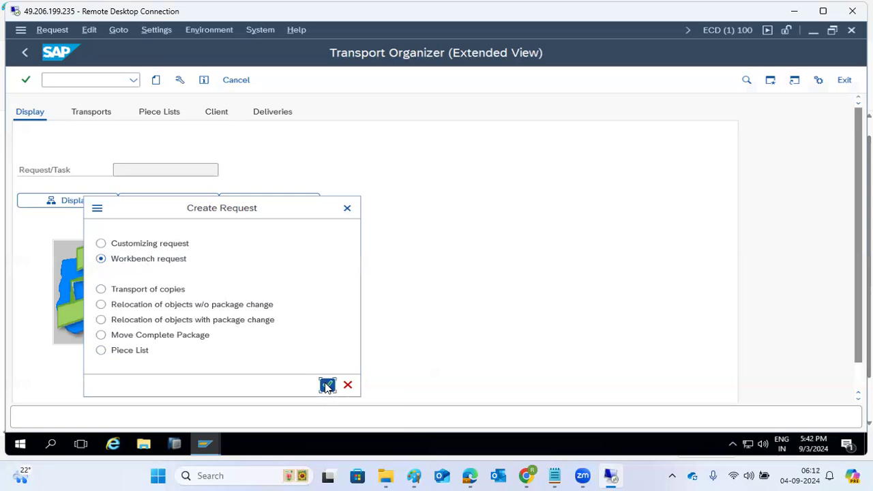
Step: Enter short description 'BDLS changes to prodcution' and save request ECDK900509
{"action": "left_click", "coordinate": [192, 206]}
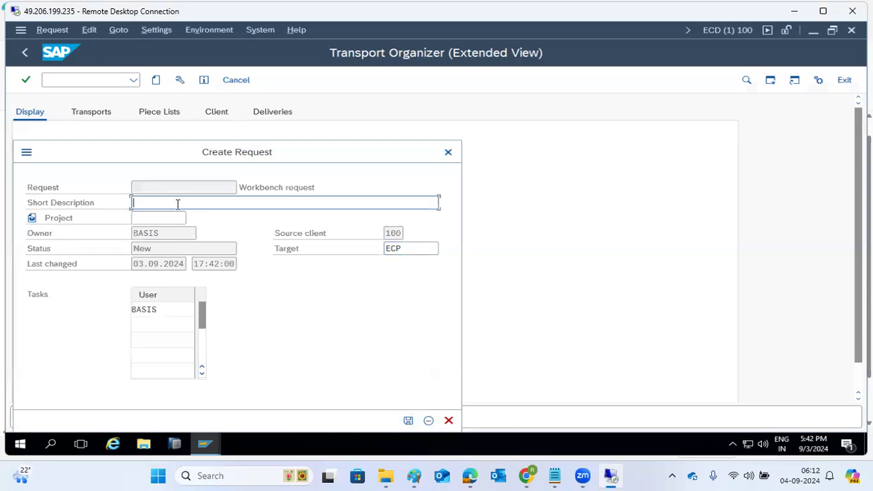
{"action": "type", "text": "DEMO CH"}
{"action": "key", "text": "ctrl+a"}
{"action": "type", "text": "BDLS changes to prodcution"}
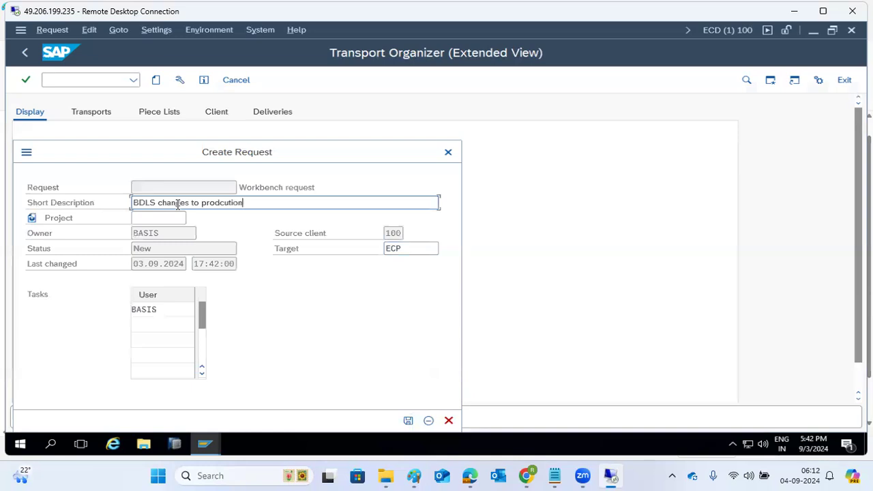
{"action": "key", "text": "Return"}
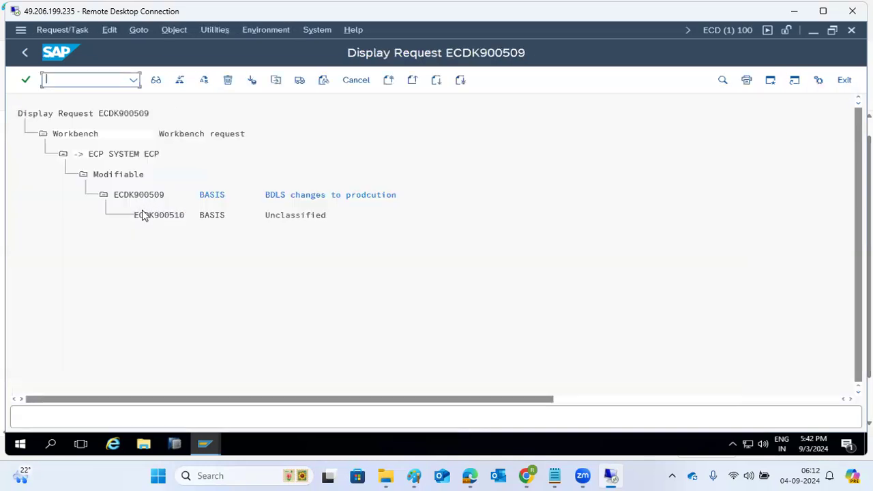
Step: Add a Paint text box noting format <SID>K9<NNNNN> and example ECDK900001, then return to SAP
{"action": "left_click", "coordinate": [415, 475]}
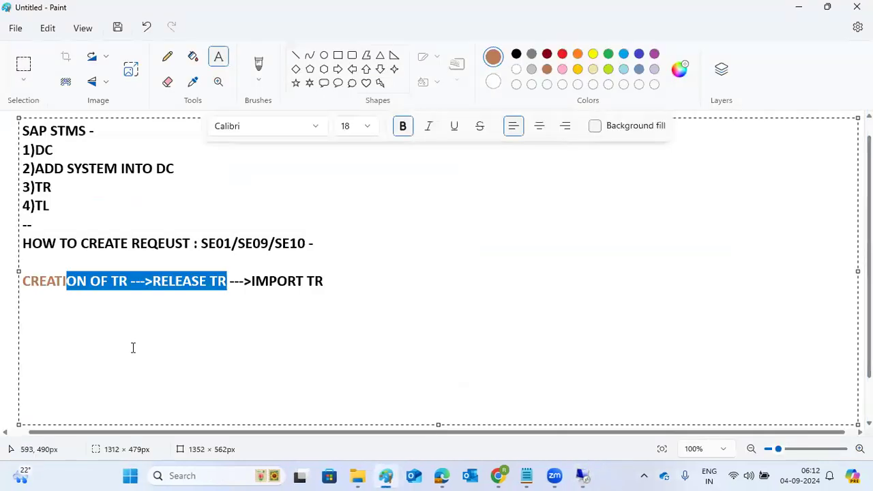
{"action": "left_click", "coordinate": [9, 305]}
{"action": "left_click_drag", "start_coordinate": [345, 156], "coordinate": [857, 377]}
{"action": "type", "text": "<SID>K9"}
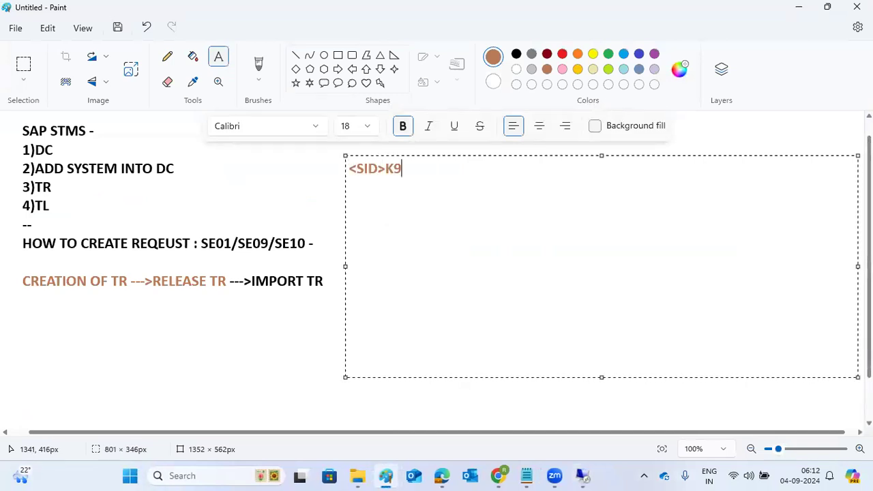
{"action": "type", "text": "<NNNN"}
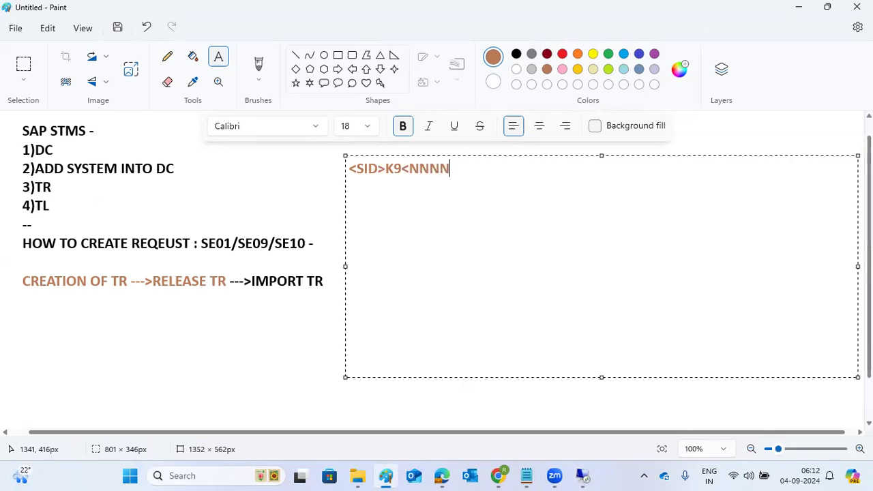
{"action": "type", "text": "N>"}
{"action": "key", "text": "Return"}
{"action": "type", "text": "ECDK9"}
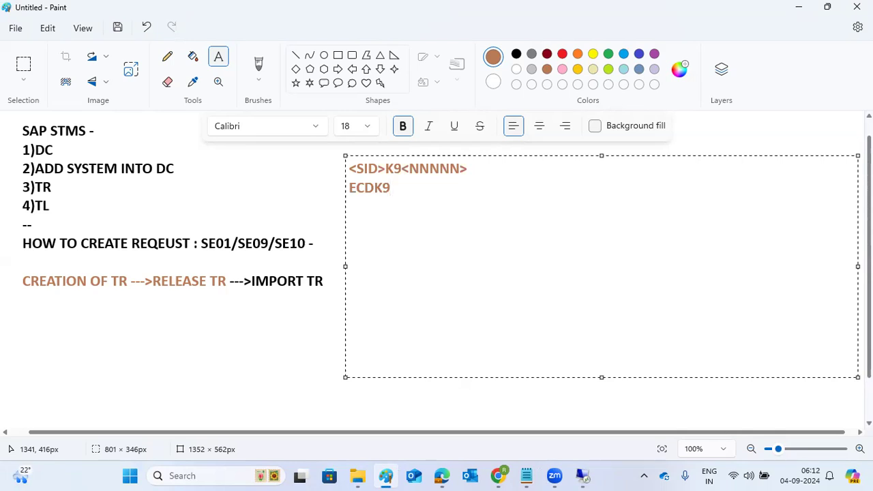
{"action": "type", "text": "00001"}
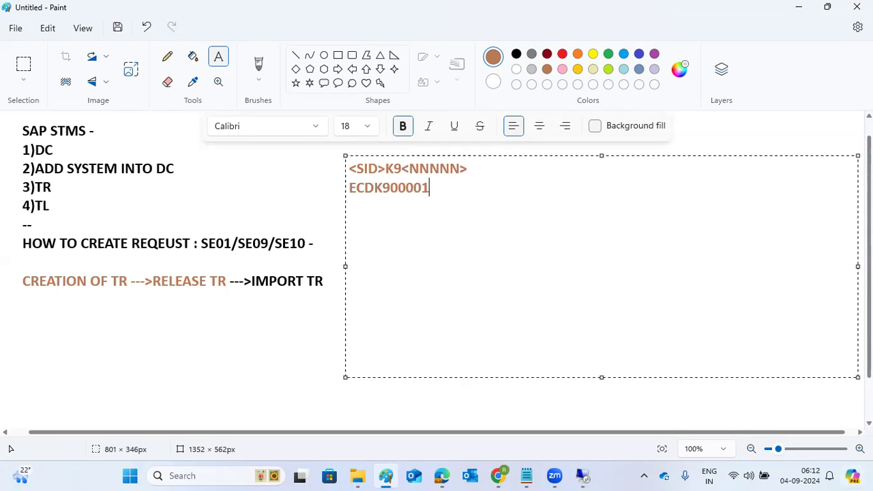
{"action": "mouse_move", "coordinate": [582, 475]}
{"action": "left_click", "coordinate": [590, 423]}
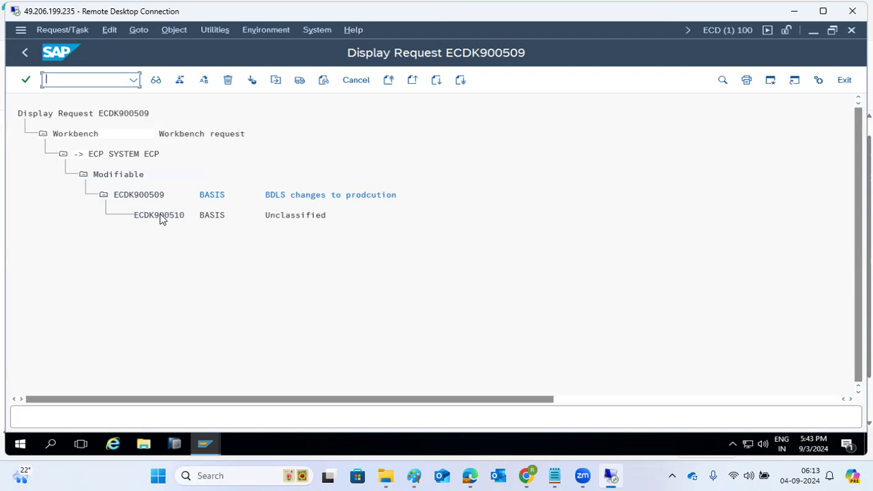
{"action": "double_click", "coordinate": [161, 217]}
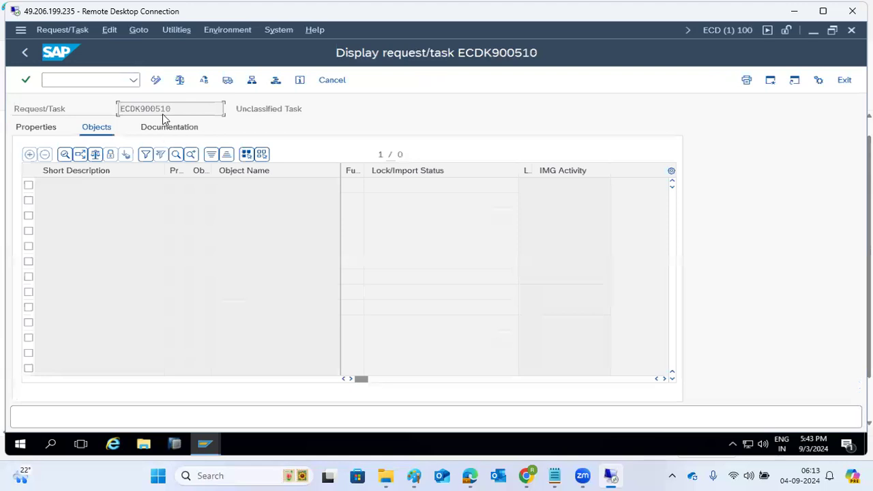
{"action": "left_click", "coordinate": [159, 85]}
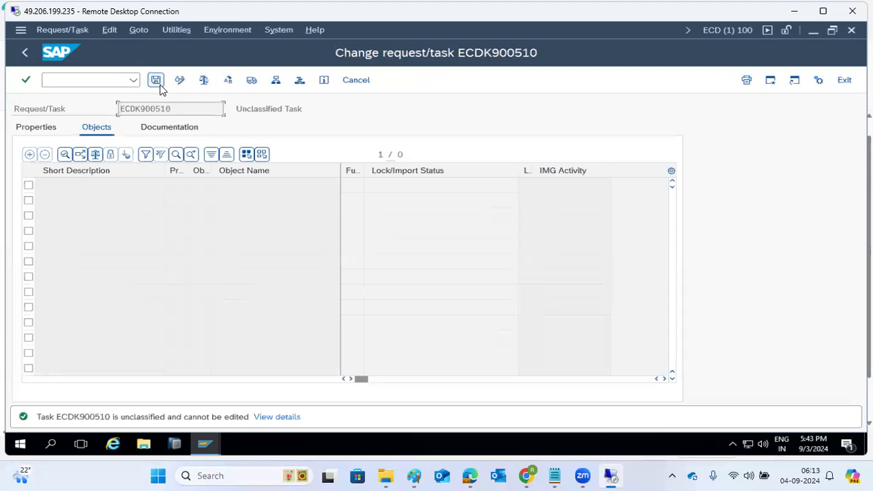
{"action": "left_click", "coordinate": [25, 52]}
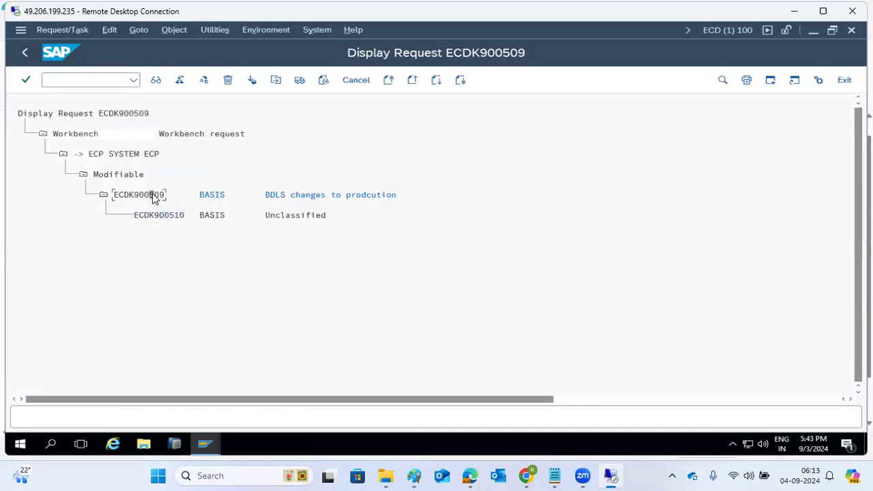
{"action": "double_click", "coordinate": [157, 195]}
{"action": "left_click", "coordinate": [156, 82]}
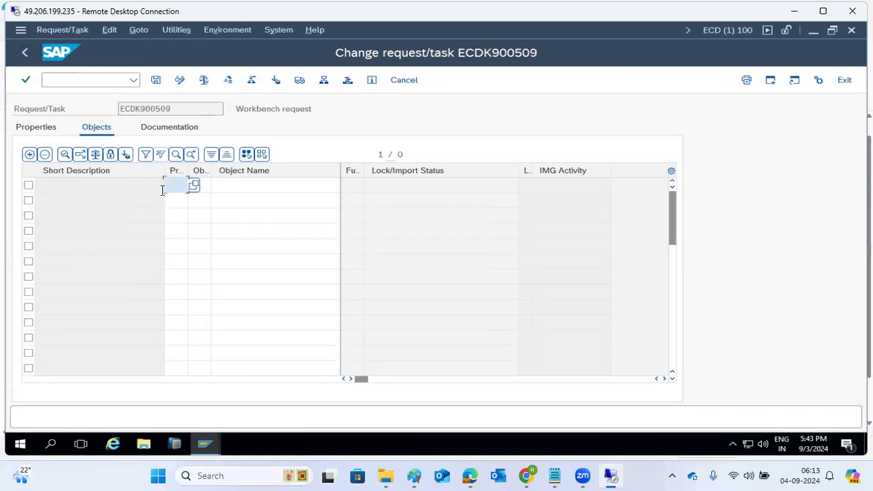
Step: Set R3TR as the first object row's program ID and begin its object type
{"action": "type", "text": "R3"}
{"action": "left_click", "coordinate": [186, 204]}
{"action": "left_click", "coordinate": [207, 187]}
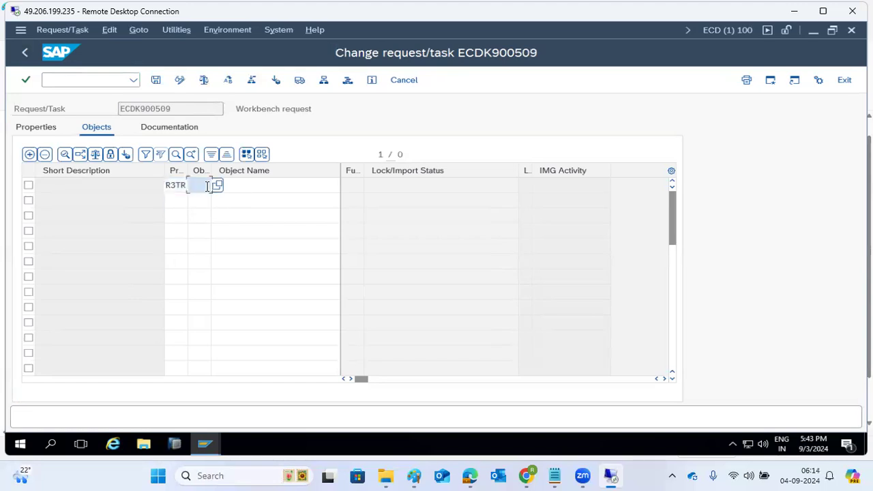
{"action": "type", "text": "TAB"}
{"action": "left_click", "coordinate": [175, 183]}
{"action": "left_click", "coordinate": [203, 187]}
Step: Scroll the 500-entry object type value list down to its last entries
{"action": "left_click", "coordinate": [217, 185]}
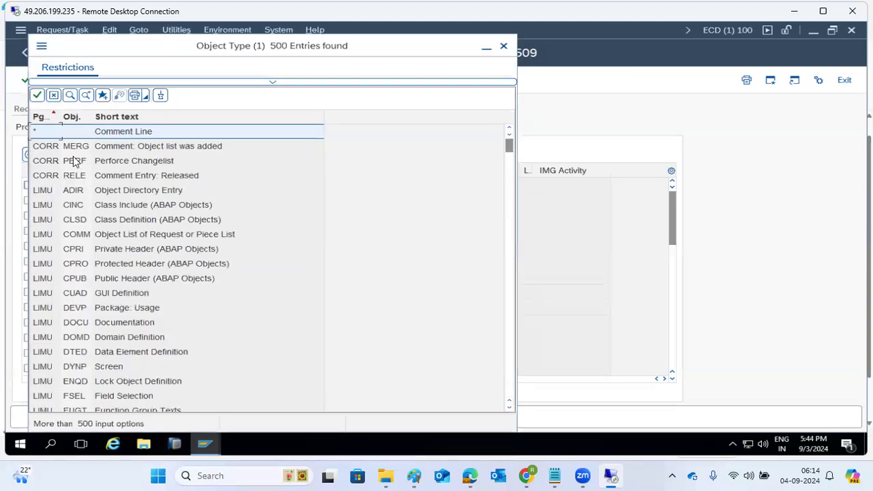
{"action": "scroll", "coordinate": [71, 287], "scroll_direction": "down", "scroll_amount": 3}
{"action": "scroll", "coordinate": [73, 332], "scroll_direction": "down", "scroll_amount": 20}
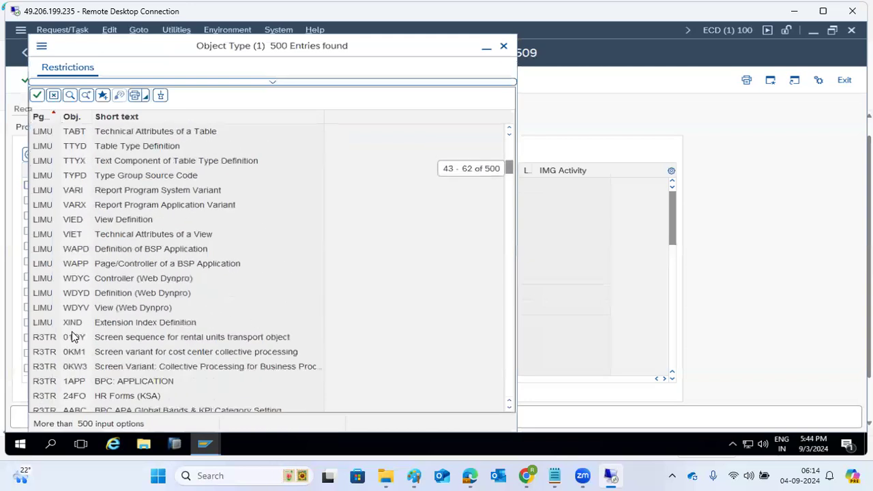
{"action": "scroll", "coordinate": [73, 337], "scroll_direction": "down", "scroll_amount": 3}
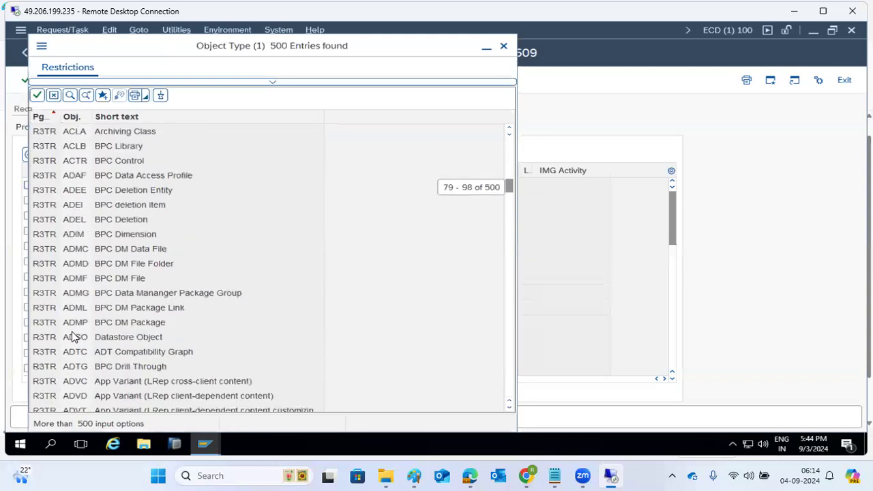
{"action": "scroll", "coordinate": [73, 337], "scroll_direction": "down", "scroll_amount": 20}
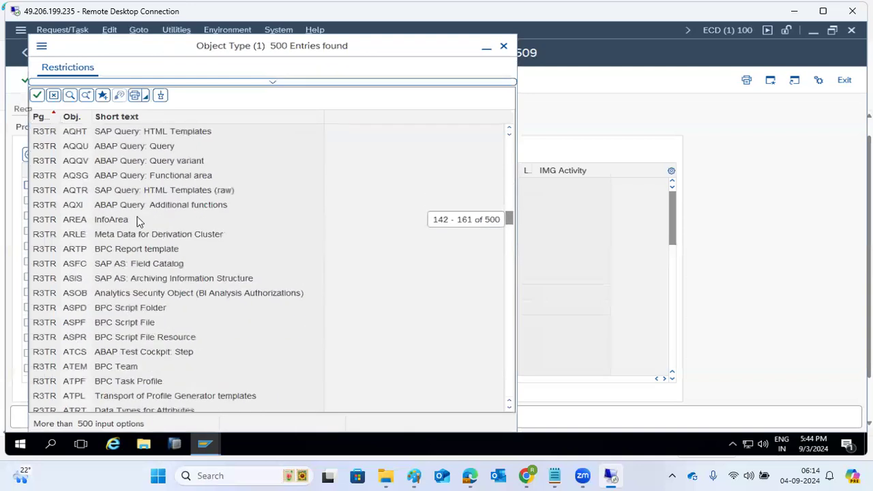
{"action": "scroll", "coordinate": [87, 337], "scroll_direction": "down", "scroll_amount": 12}
{"action": "scroll", "coordinate": [88, 339], "scroll_direction": "down", "scroll_amount": 7}
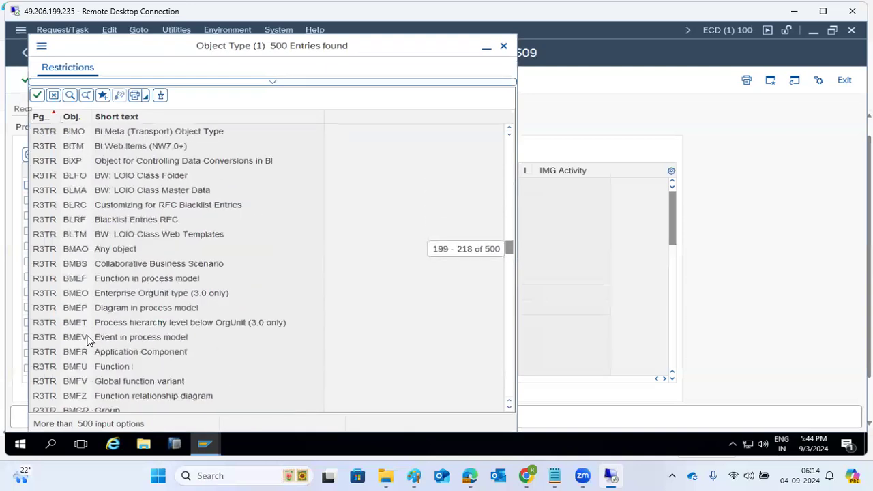
{"action": "scroll", "coordinate": [87, 339], "scroll_direction": "down", "scroll_amount": 19}
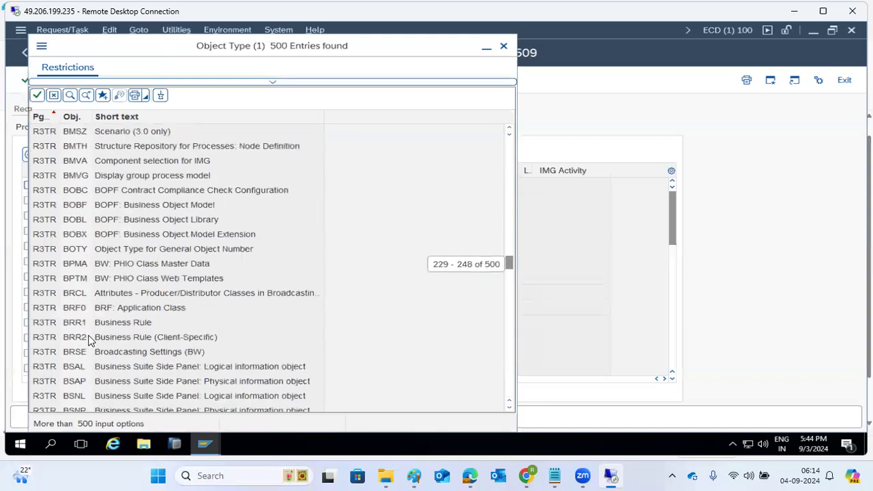
{"action": "scroll", "coordinate": [90, 336], "scroll_direction": "down", "scroll_amount": 13}
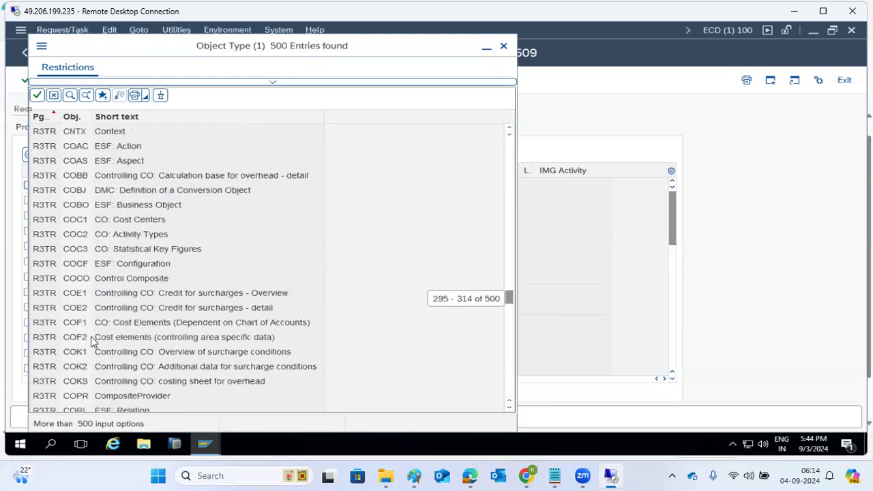
{"action": "scroll", "coordinate": [91, 337], "scroll_direction": "down", "scroll_amount": 20}
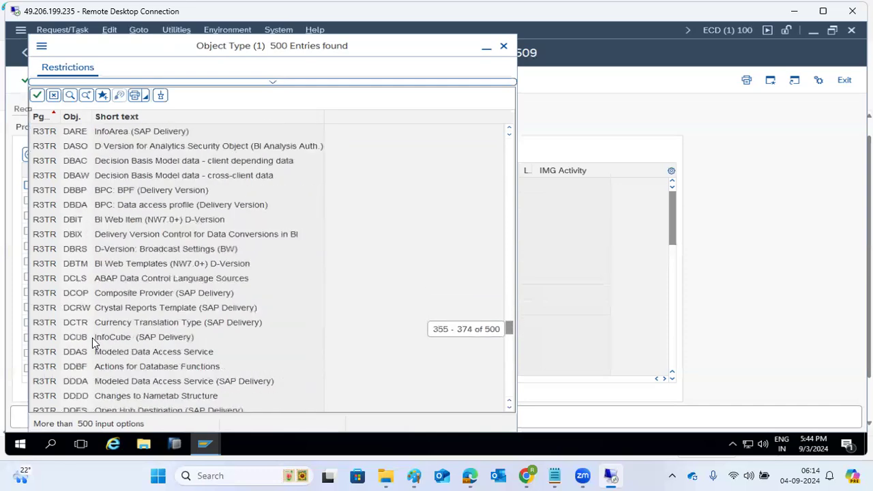
{"action": "scroll", "coordinate": [92, 338], "scroll_direction": "down", "scroll_amount": 20}
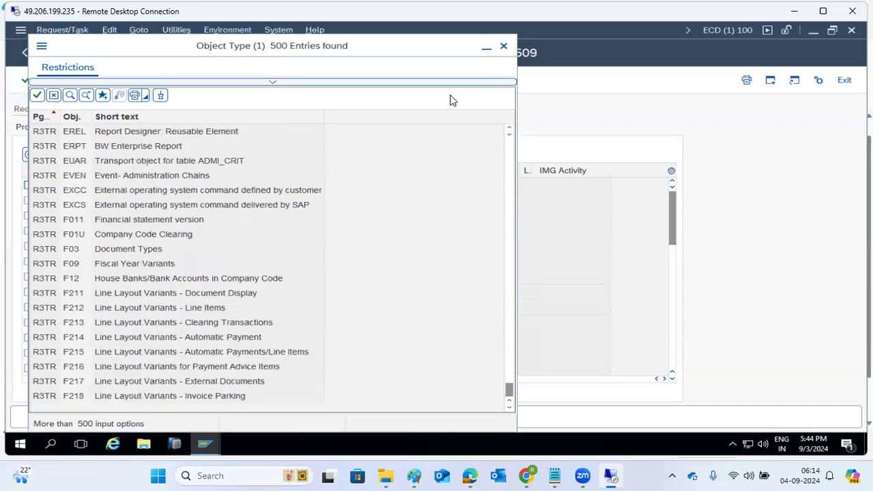
{"action": "left_click_drag", "start_coordinate": [246, 50], "coordinate": [242, 91]}
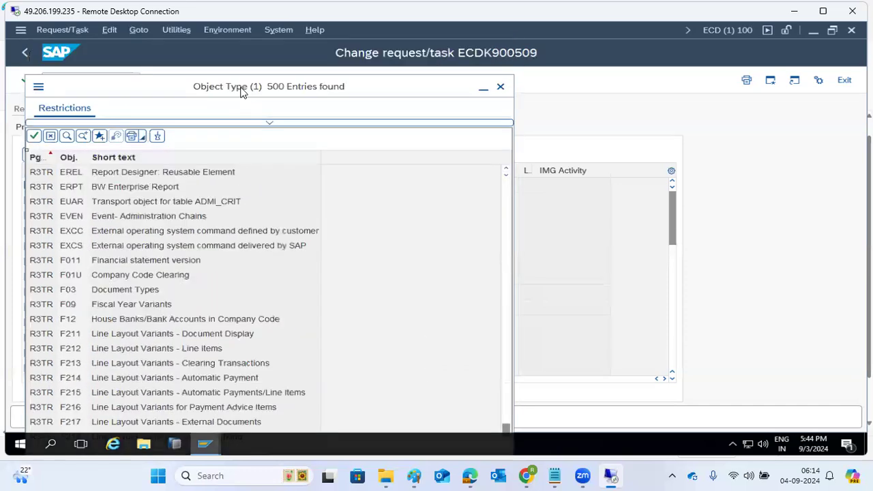
Step: Enter TBDLS as the object name with table key * and save the entry
{"action": "left_click", "coordinate": [500, 87]}
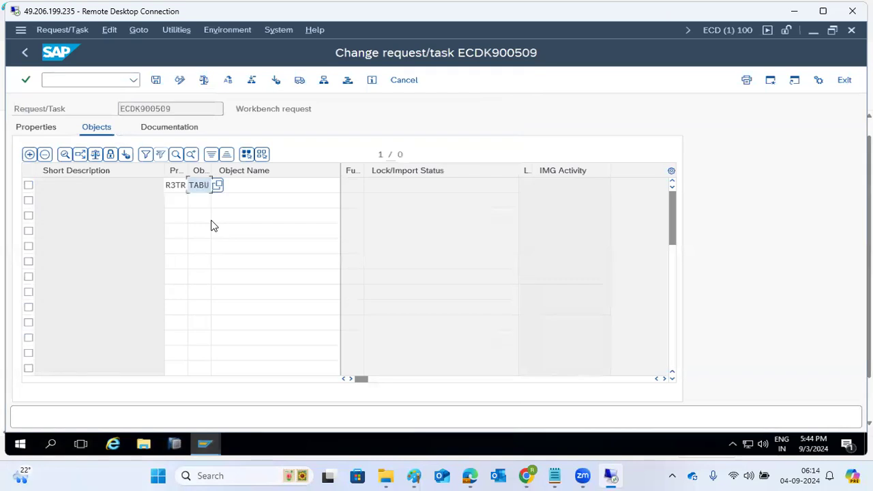
{"action": "left_click", "coordinate": [252, 184]}
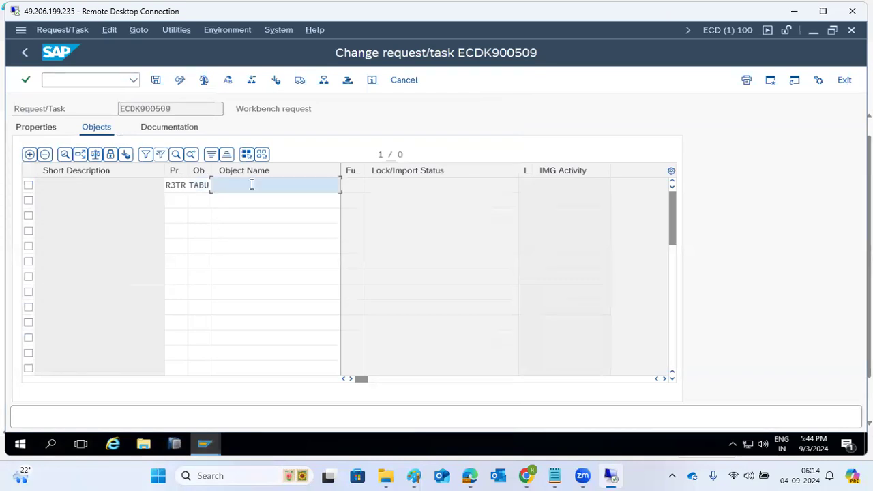
{"action": "type", "text": "TBDLS"}
{"action": "key", "text": "Return"}
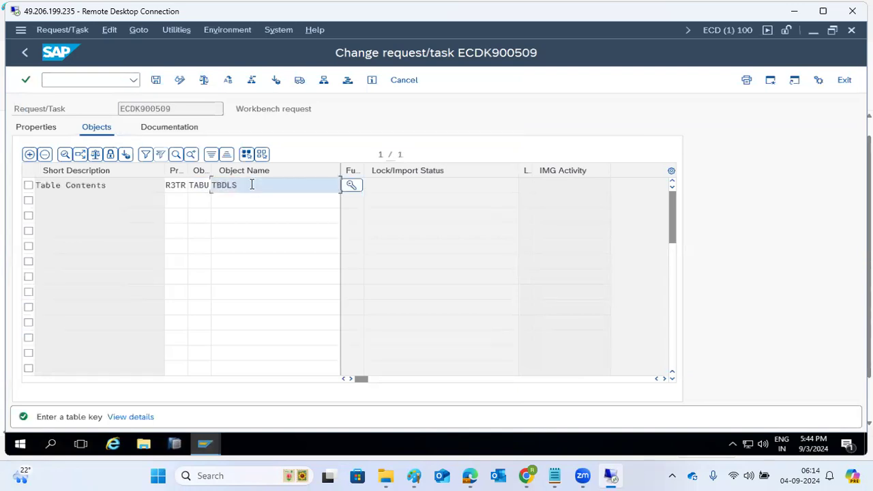
{"action": "left_click", "coordinate": [351, 186]}
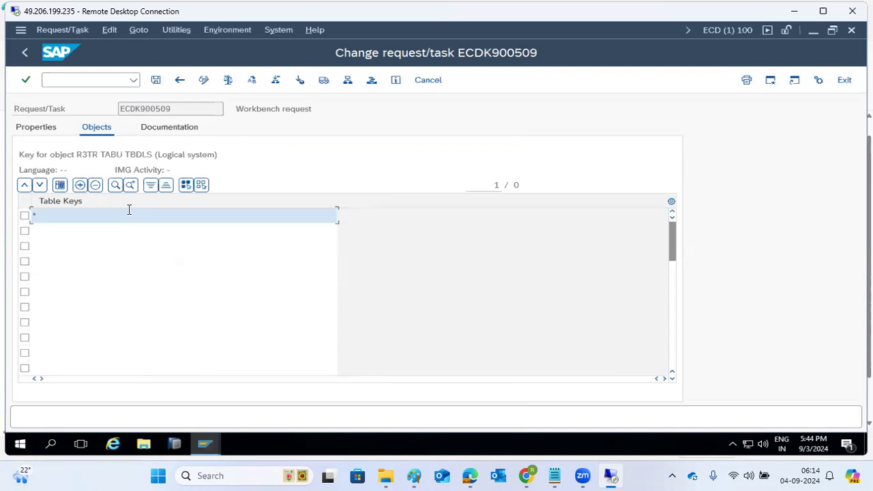
{"action": "left_click", "coordinate": [156, 81]}
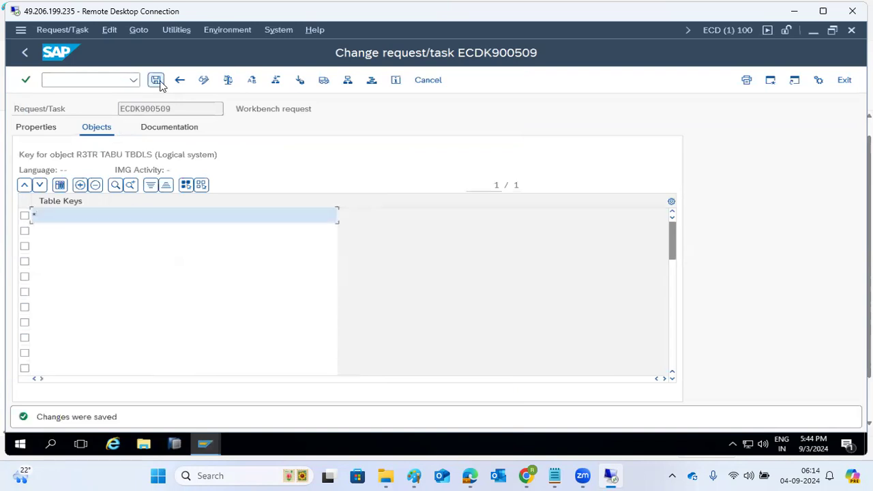
{"action": "left_click", "coordinate": [179, 82]}
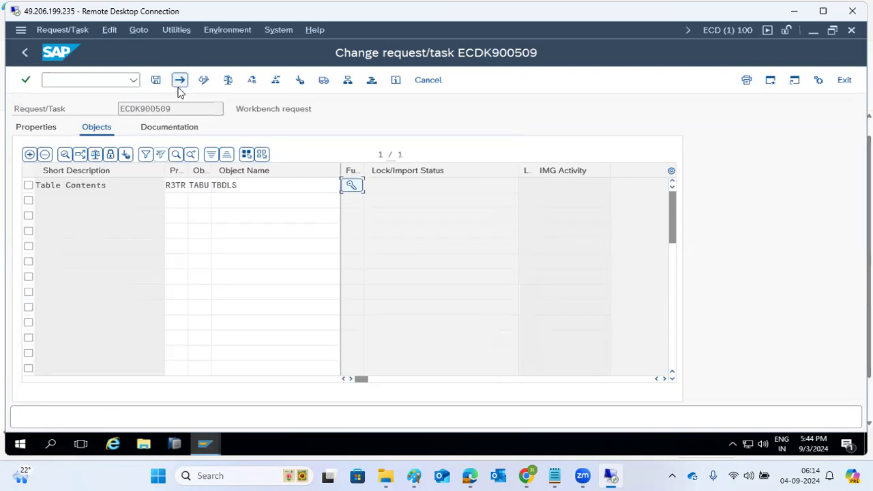
Step: Save the object list and expand the request tree down to Table Contents TBDLS
{"action": "left_click", "coordinate": [156, 81]}
{"action": "left_click", "coordinate": [25, 53]}
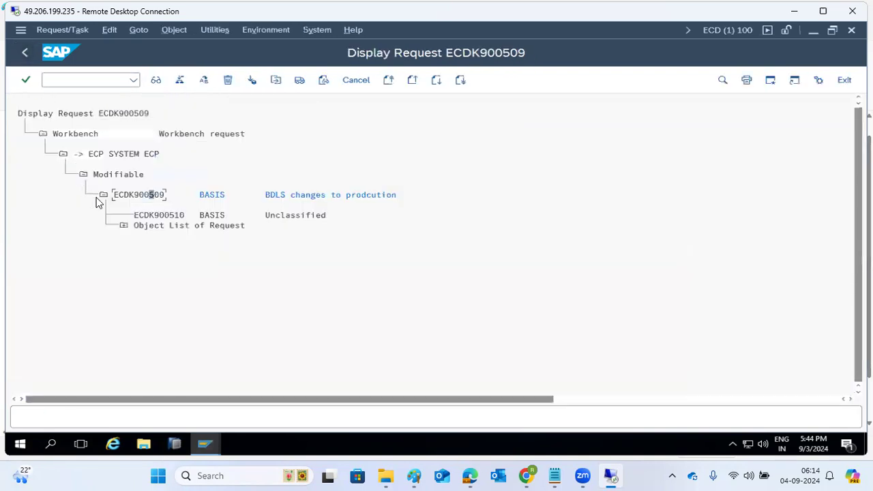
{"action": "left_click", "coordinate": [124, 226]}
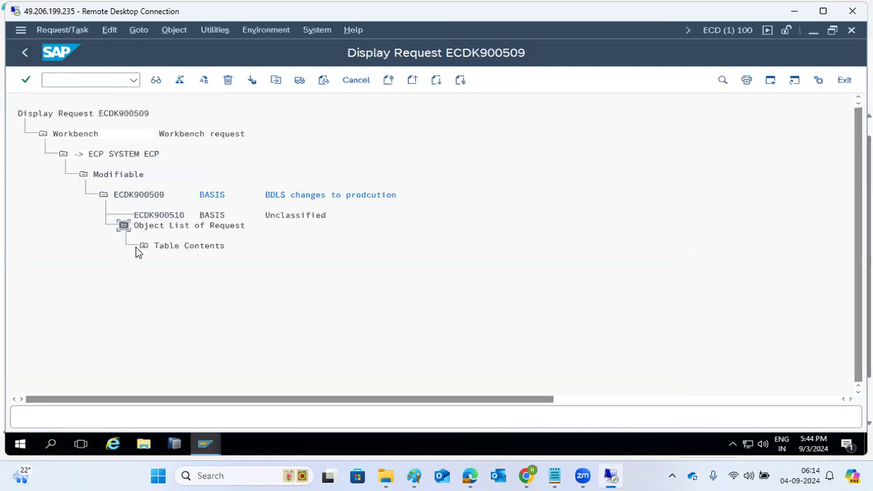
{"action": "left_click", "coordinate": [144, 246]}
{"action": "left_click", "coordinate": [164, 266]}
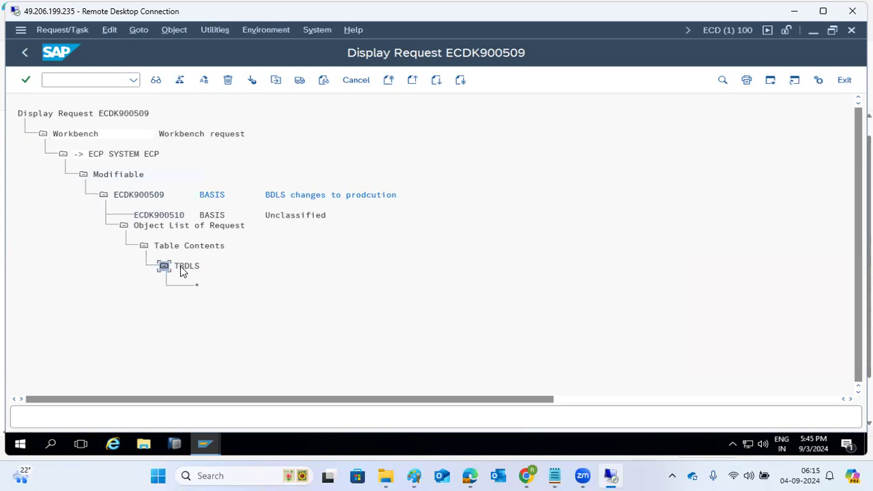
{"action": "left_click", "coordinate": [100, 116]}
Step: Release request ECDK900509 directly for export
{"action": "left_click", "coordinate": [142, 196]}
{"action": "left_click", "coordinate": [162, 215]}
{"action": "left_click", "coordinate": [299, 80]}
{"action": "left_click", "coordinate": [148, 196]}
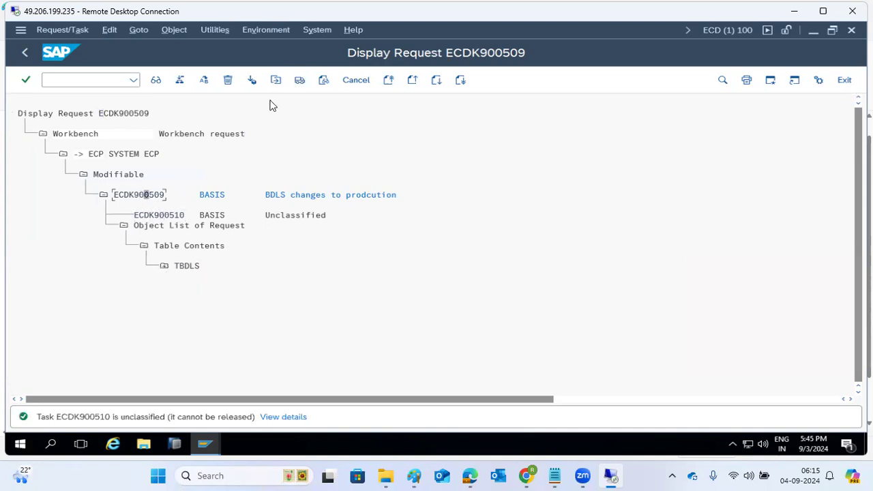
{"action": "left_click", "coordinate": [300, 80]}
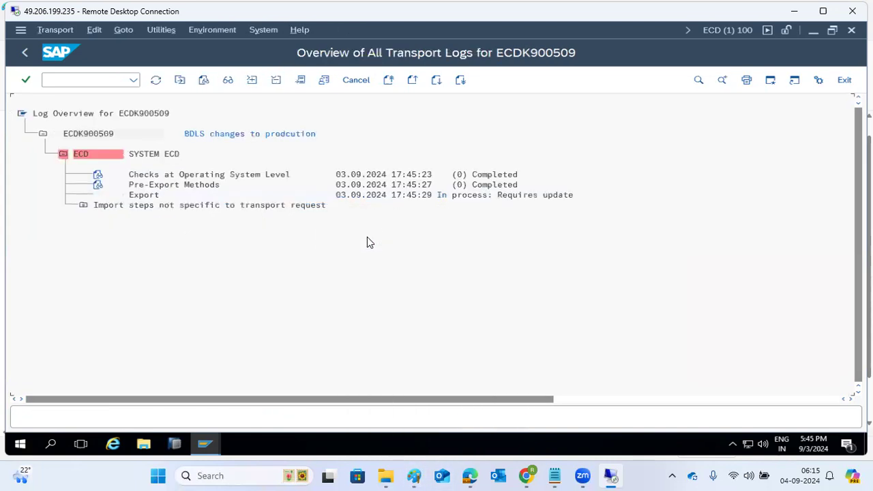
Step: Refresh the ECDK900509 transport log until Export shows (0) Completed
{"action": "left_click", "coordinate": [156, 80]}
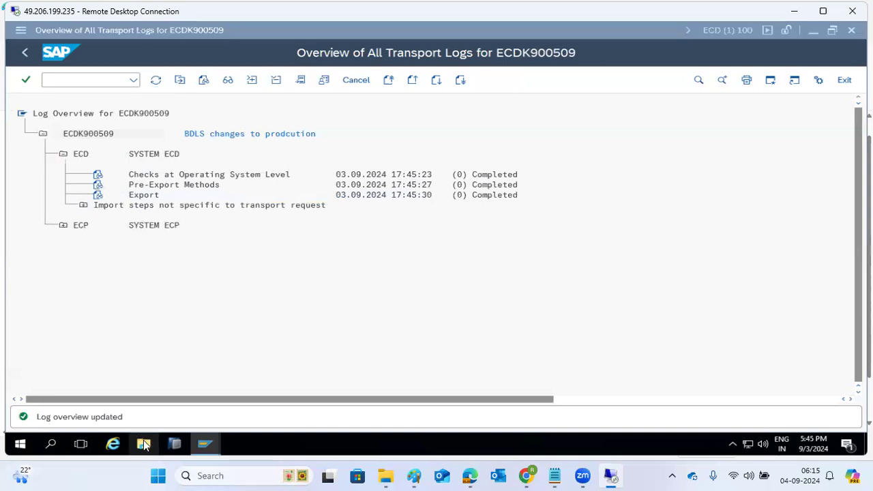
{"action": "left_click", "coordinate": [143, 444]}
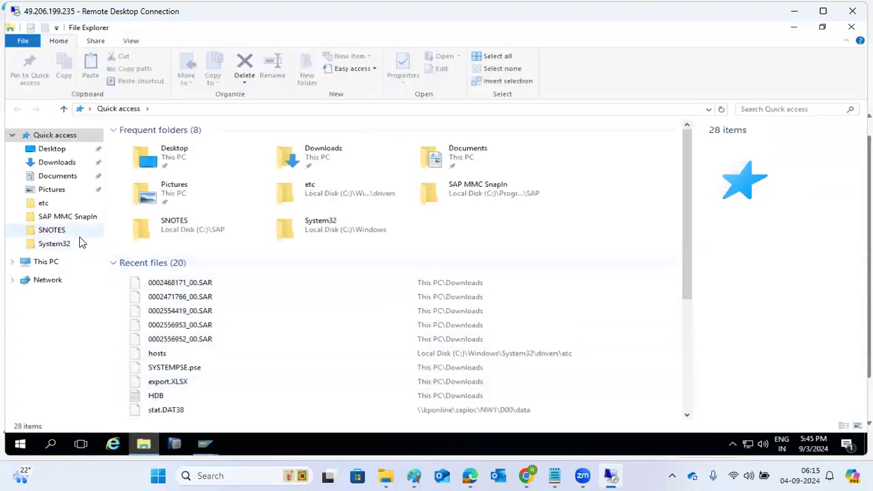
Step: Browse to \\kponline1\saploc\trans\cofiles and sort it by date modified, newest first
{"action": "left_click", "coordinate": [225, 109]}
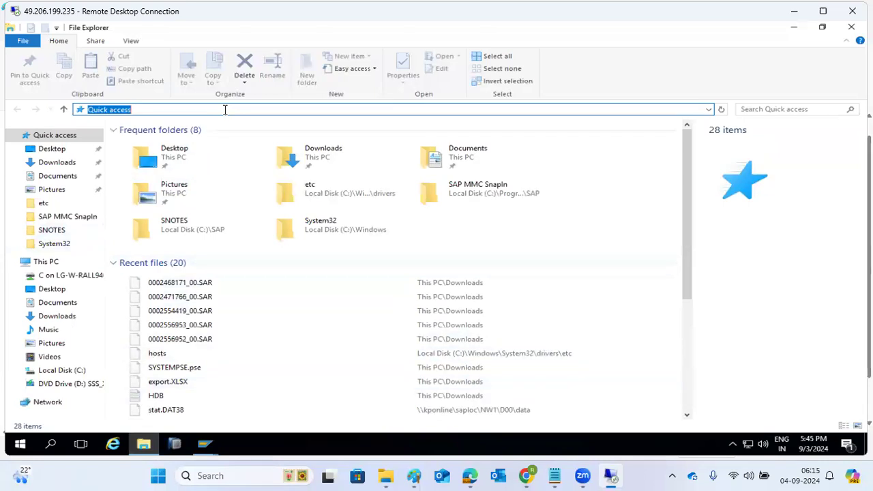
{"action": "type", "text": "\\\\kp"}
{"action": "type", "text": "online1"}
{"action": "key", "text": "Return"}
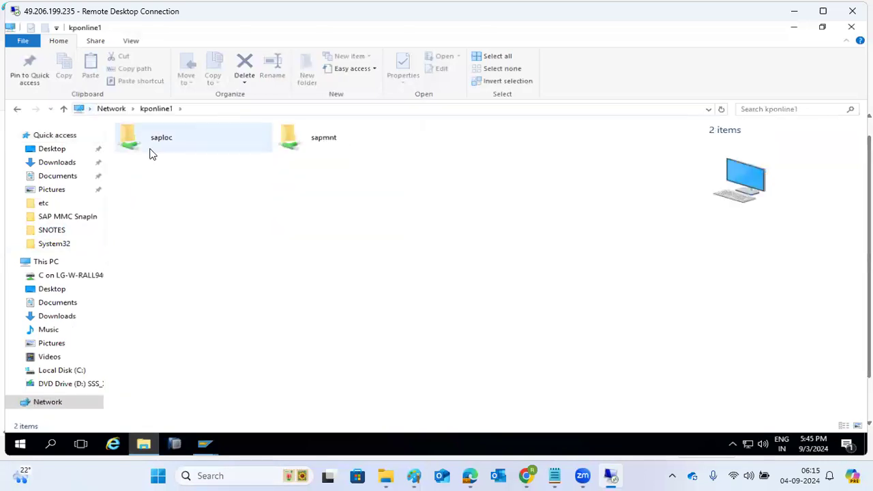
{"action": "left_click", "coordinate": [150, 151]}
{"action": "double_click", "coordinate": [150, 151]}
{"action": "double_click", "coordinate": [144, 225]}
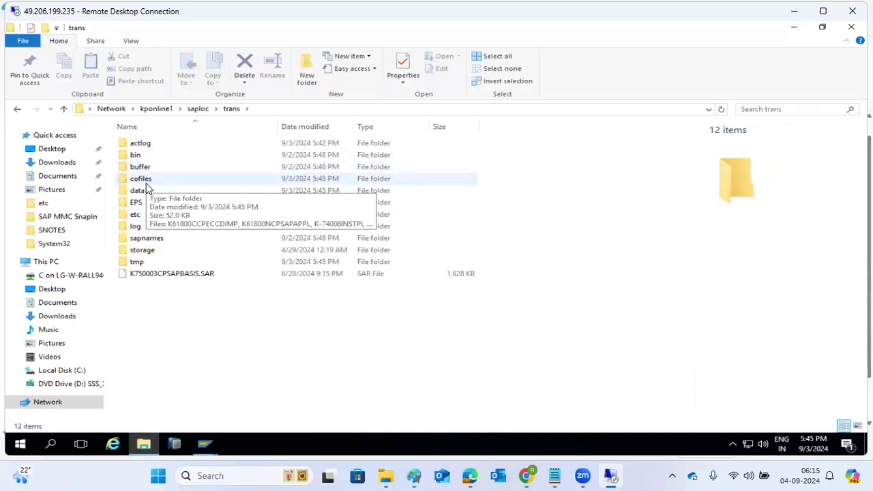
{"action": "double_click", "coordinate": [145, 183]}
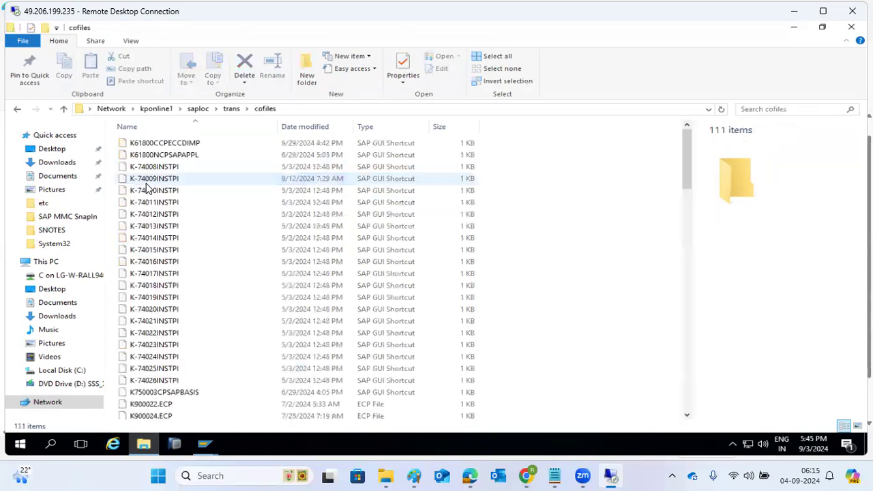
{"action": "left_click", "coordinate": [314, 130]}
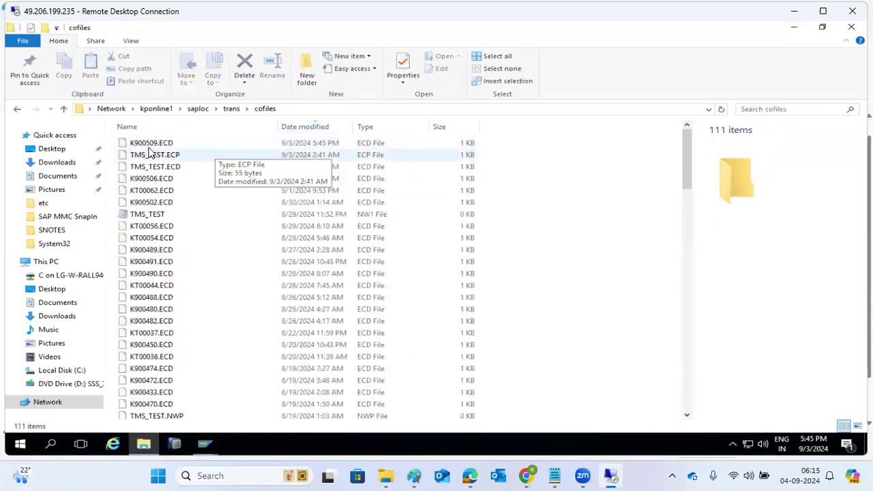
{"action": "left_click", "coordinate": [414, 476]}
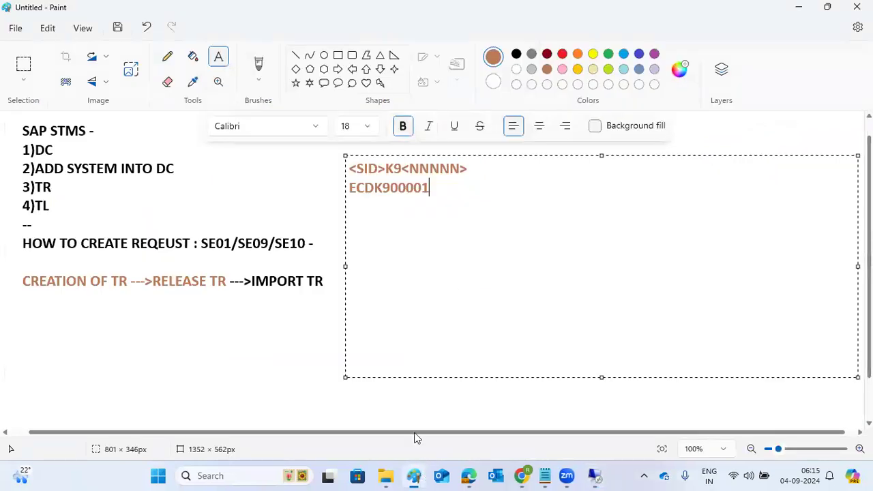
Step: Add 'split into 2 fiels cofiles and data' with patterns K9XXXXX and R9XXXXX to the Paint notes
{"action": "type", "text": "split into 2 fiels"}
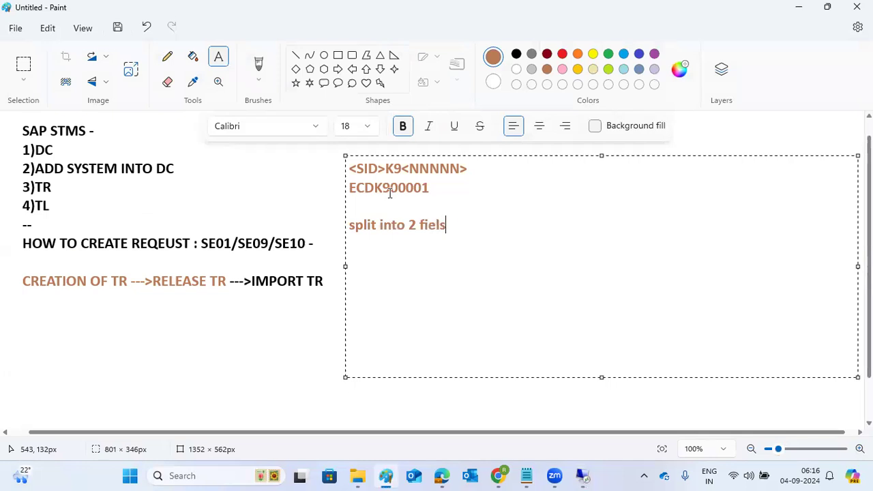
{"action": "type", "text": " cofiles a"}
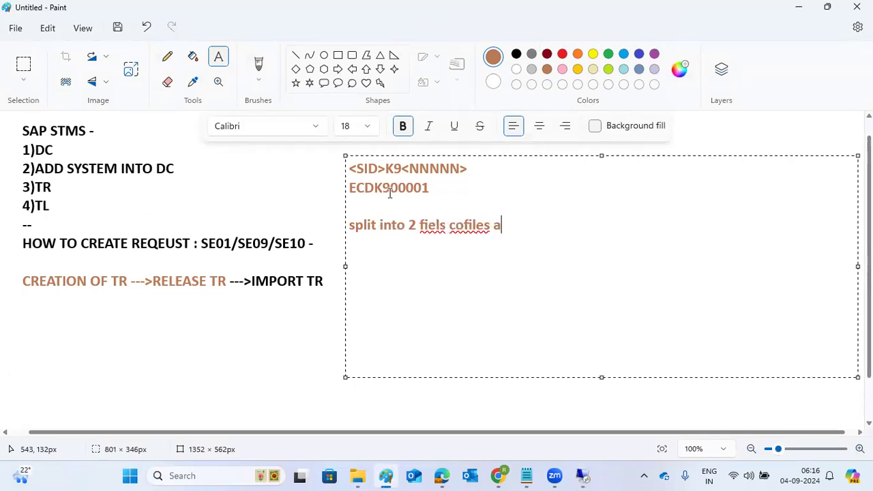
{"action": "type", "text": "nd data"}
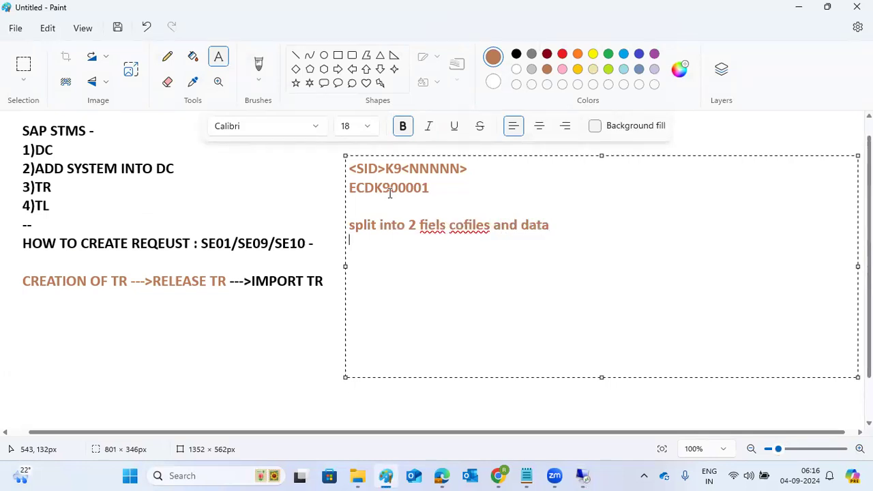
{"action": "type", "text": "K()"}
{"action": "key", "text": "BackSpace"}
{"action": "key", "text": "BackSpace"}
{"action": "type", "text": "9XXXXXX "}
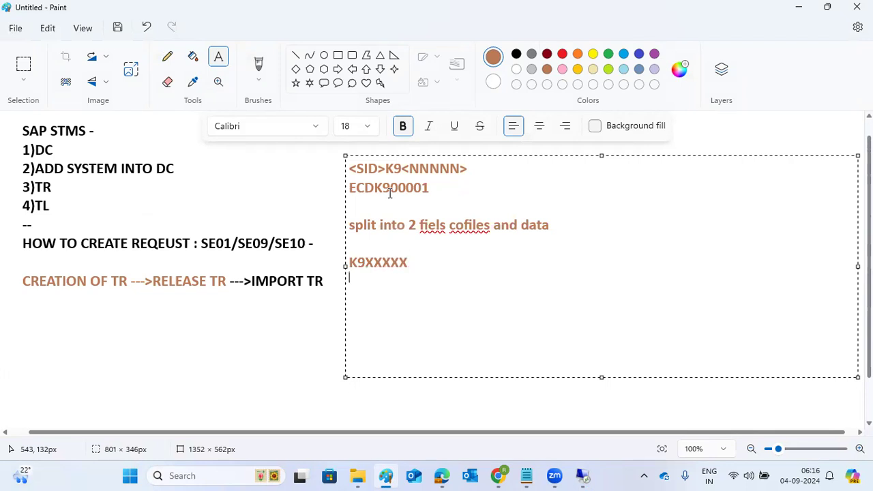
{"action": "type", "text": "R9XXXXXX"}
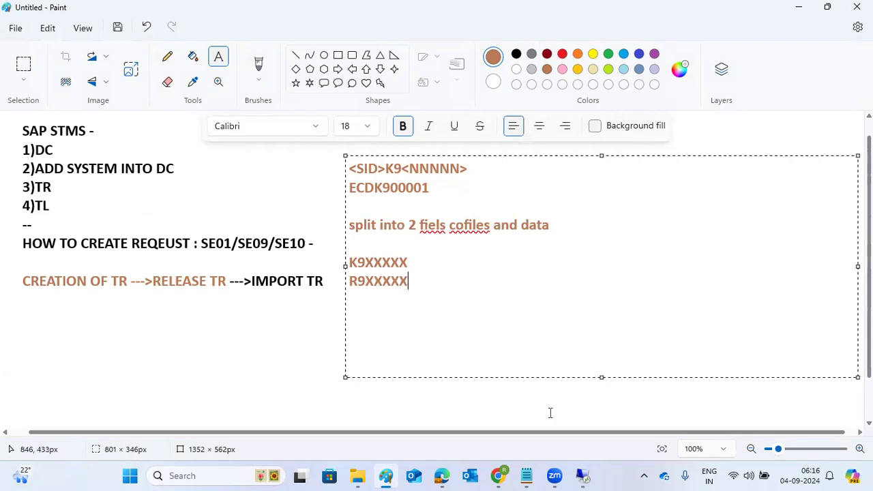
{"action": "left_click", "coordinate": [582, 476]}
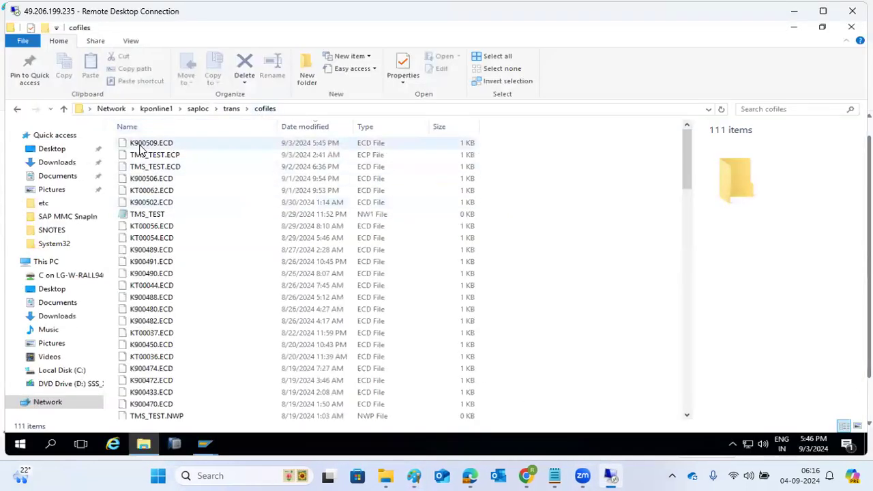
Step: Open trans\data sorted newest first to see R900509.ECD, then return to the SAP transport log
{"action": "left_click", "coordinate": [231, 109]}
{"action": "double_click", "coordinate": [149, 193]}
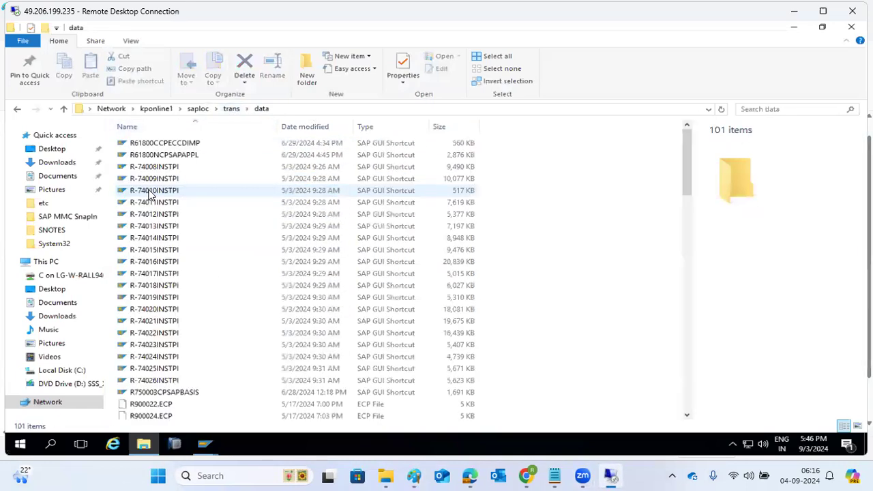
{"action": "left_click", "coordinate": [315, 130]}
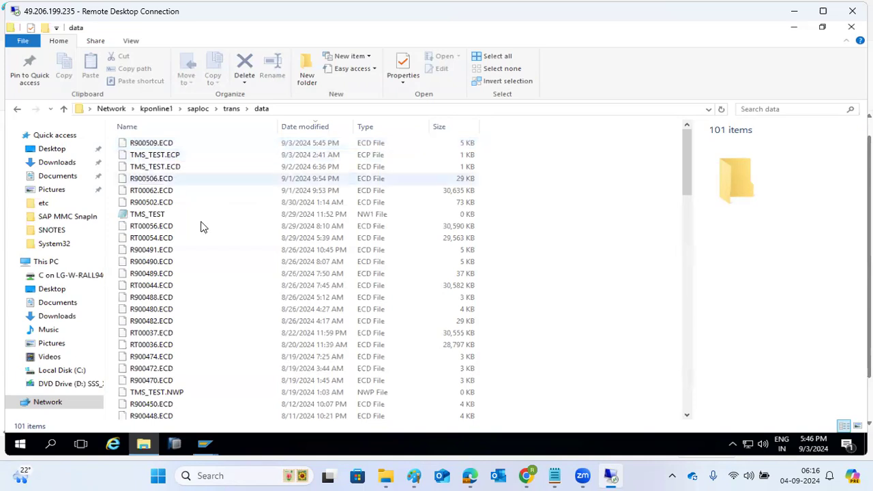
{"action": "mouse_move", "coordinate": [205, 444]}
{"action": "left_click", "coordinate": [220, 418]}
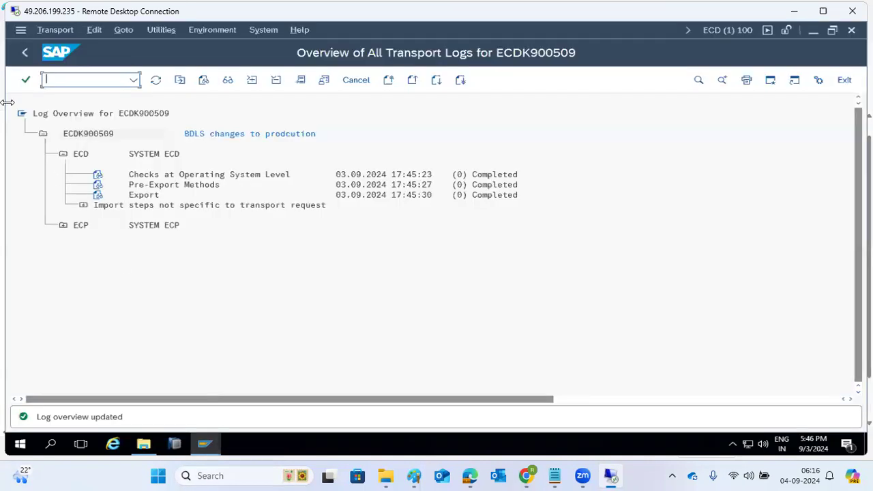
Step: Open table TBDLS in SE16, count its 25 entries and list them all
{"action": "type", "text": "/nse16"}
{"action": "key", "text": "Return"}
{"action": "type", "text": "DLS"}
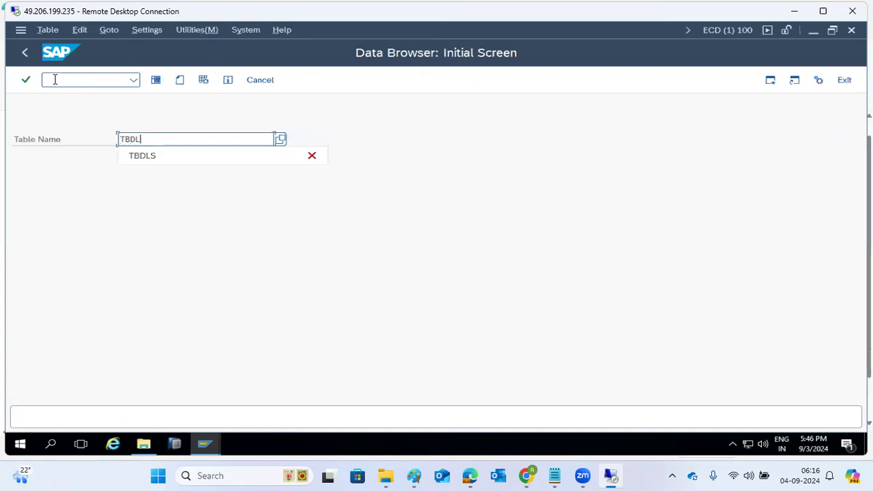
{"action": "left_click", "coordinate": [156, 80]}
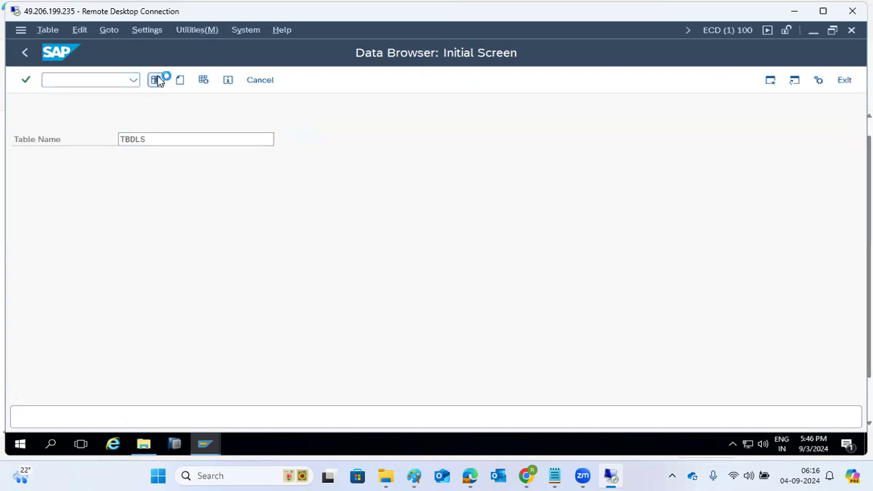
{"action": "left_click", "coordinate": [311, 82]}
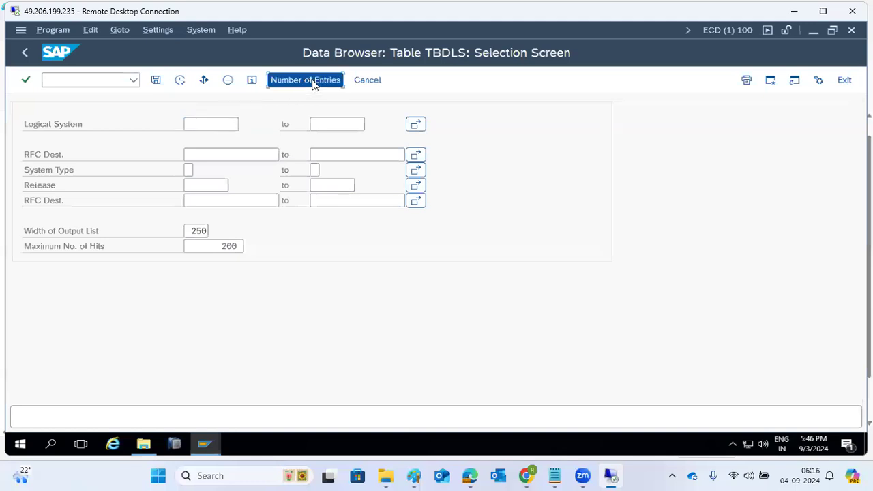
{"action": "left_click", "coordinate": [311, 308]}
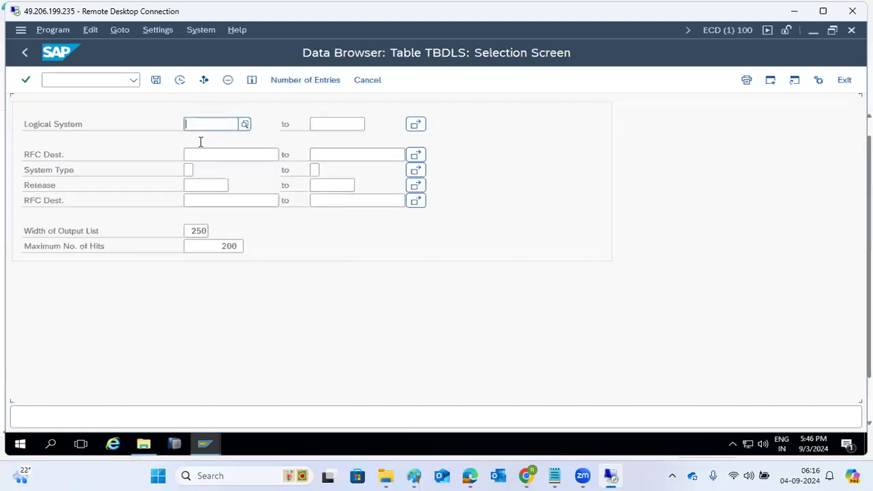
{"action": "left_click", "coordinate": [180, 81]}
{"action": "scroll", "coordinate": [135, 225], "scroll_direction": "down", "scroll_amount": 1}
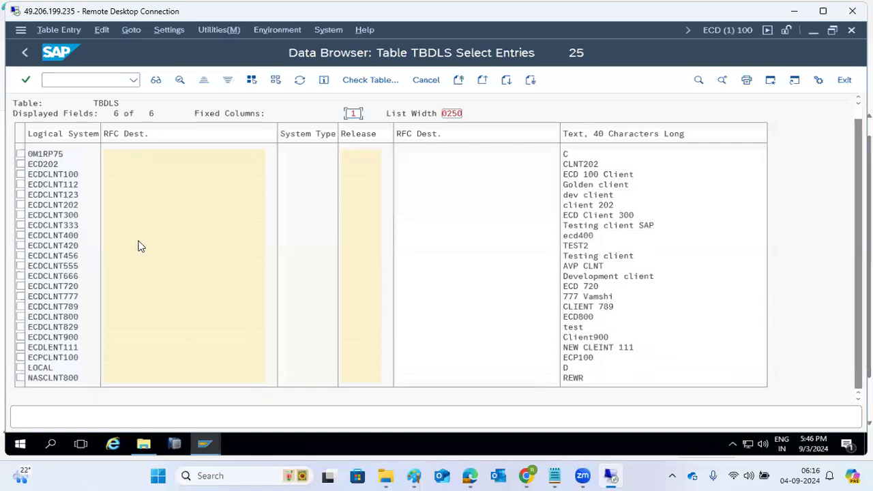
{"action": "key", "text": "F3"}
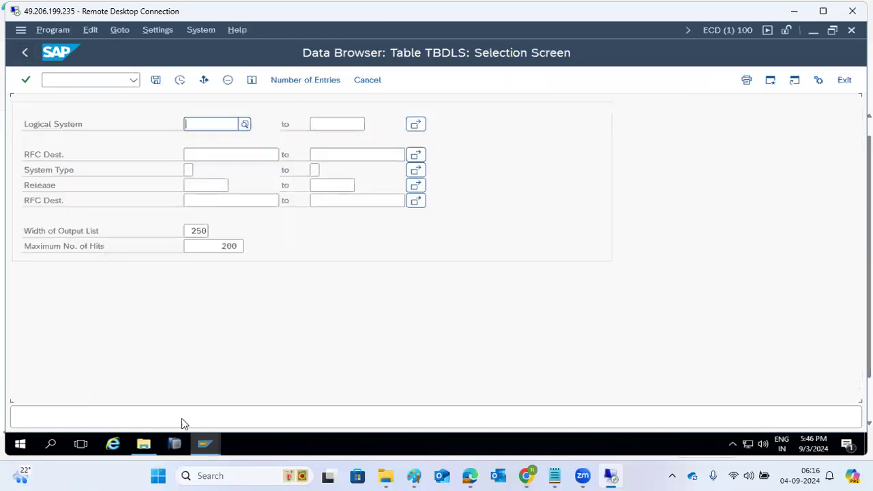
Step: Log on to the SAP ECC IDES PROD system in client 800
{"action": "mouse_move", "coordinate": [206, 445]}
{"action": "left_click", "coordinate": [166, 378]}
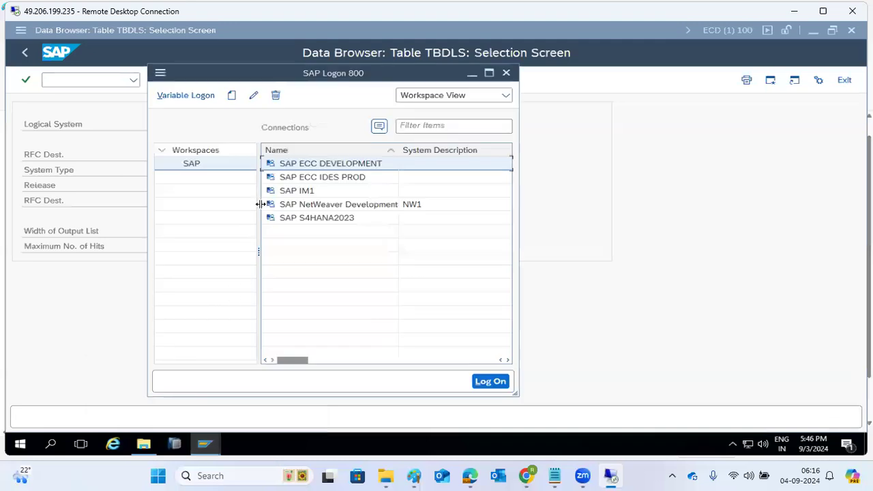
{"action": "double_click", "coordinate": [312, 179]}
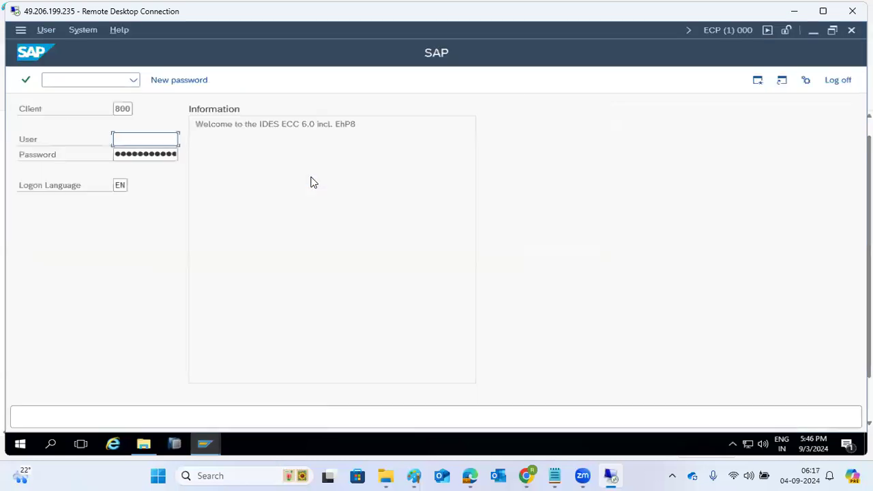
{"action": "type", "text": "basis"}
{"action": "key", "text": "Tab"}
{"action": "type", "text": "●●●●●●●●●"}
{"action": "key", "text": "Return"}
Step: In ECP, open TBDLS in SE16, count its 13 entries and list them
{"action": "type", "text": "se16"}
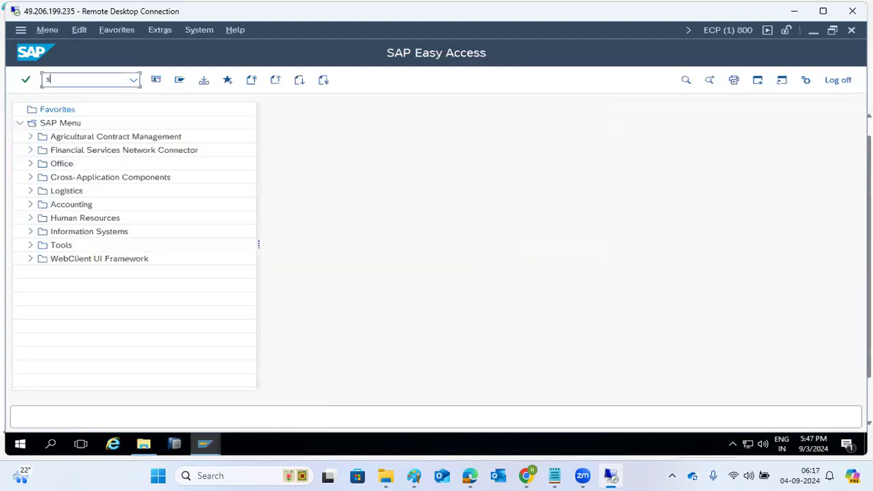
{"action": "key", "text": "Return"}
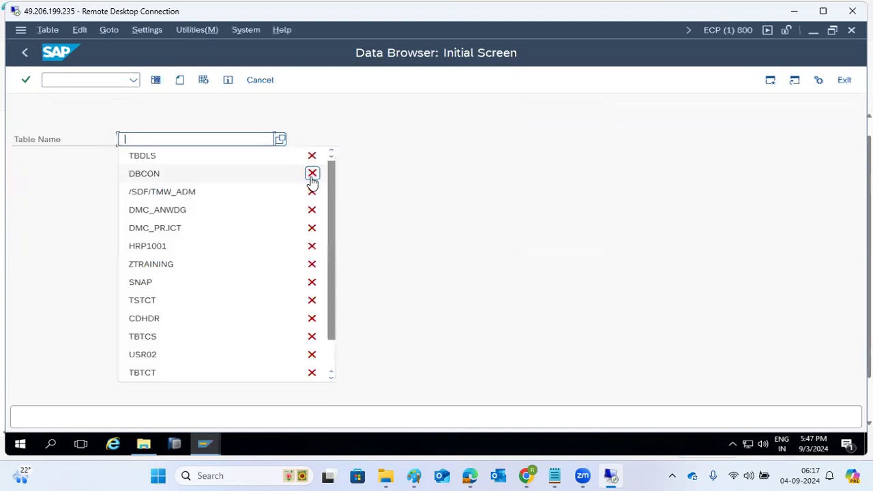
{"action": "left_click", "coordinate": [184, 155]}
{"action": "left_click", "coordinate": [156, 83]}
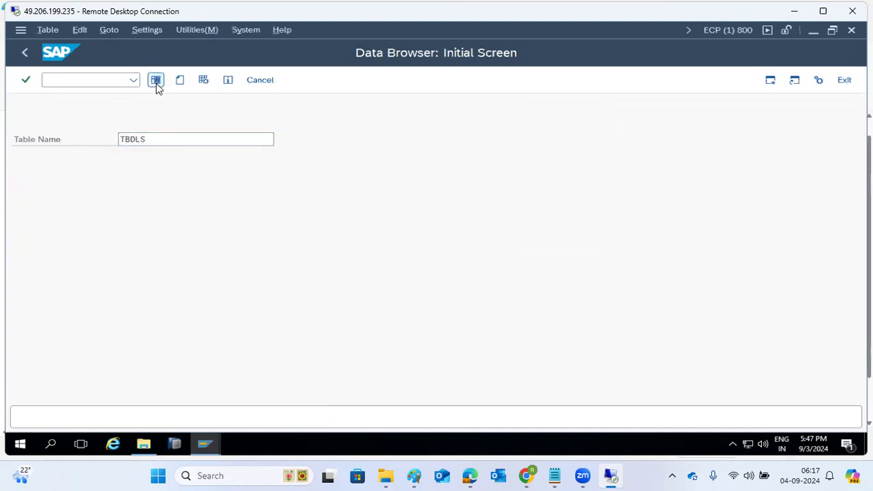
{"action": "left_click", "coordinate": [281, 85]}
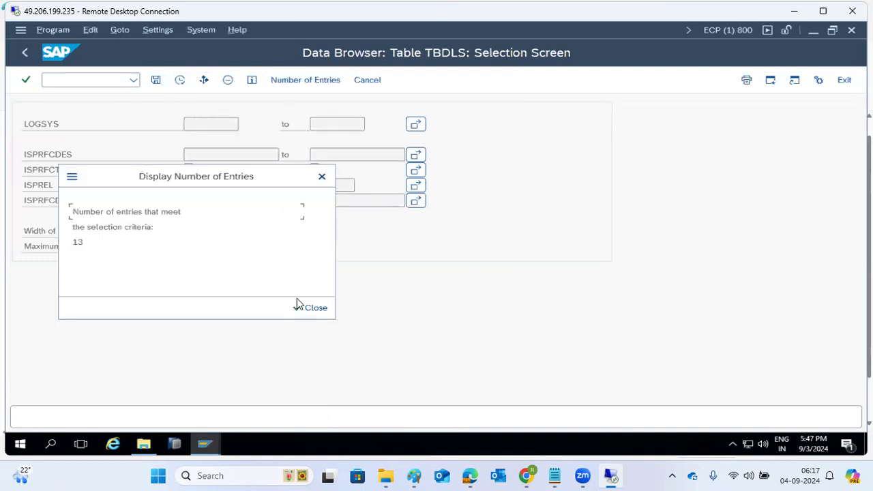
{"action": "left_click", "coordinate": [298, 306]}
{"action": "left_click", "coordinate": [178, 81]}
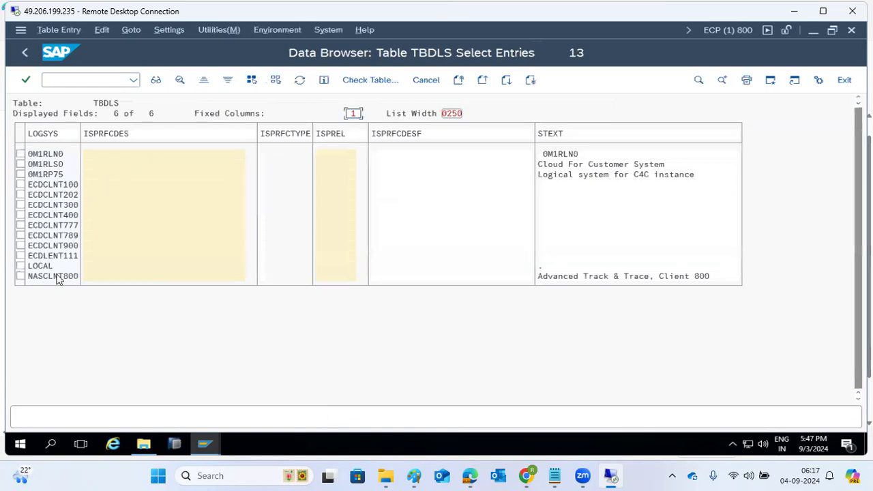
{"action": "left_click", "coordinate": [24, 53]}
{"action": "left_click", "coordinate": [25, 54]}
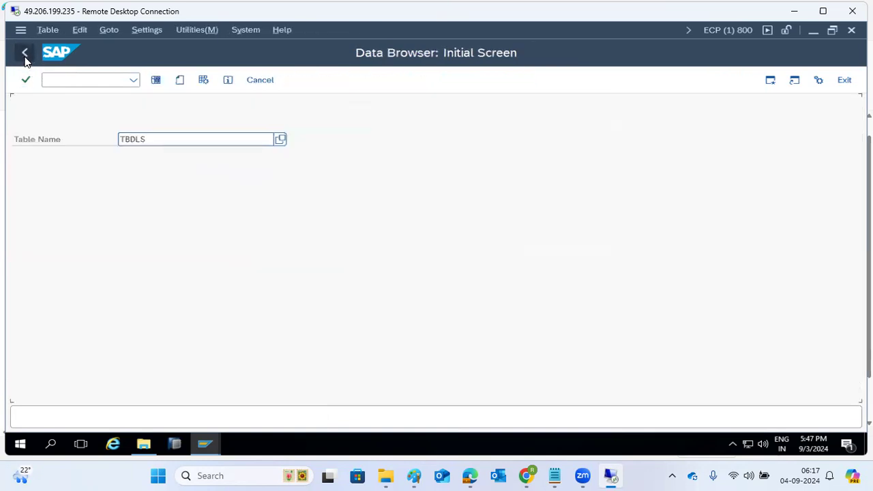
Step: Back in ECD, recount TBDLS's 25 entries and return to SAP Easy Access
{"action": "left_click", "coordinate": [203, 444]}
{"action": "left_click", "coordinate": [183, 389]}
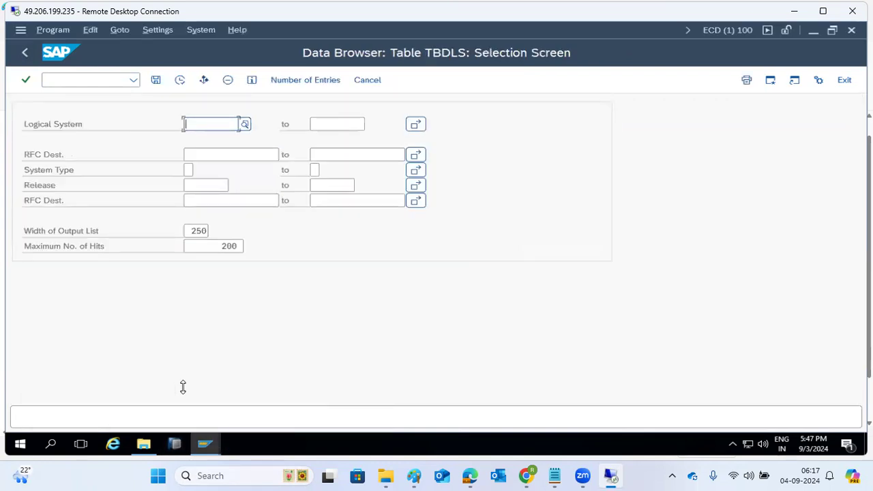
{"action": "left_click", "coordinate": [205, 445]}
{"action": "left_click", "coordinate": [178, 402]}
{"action": "left_click", "coordinate": [278, 80]}
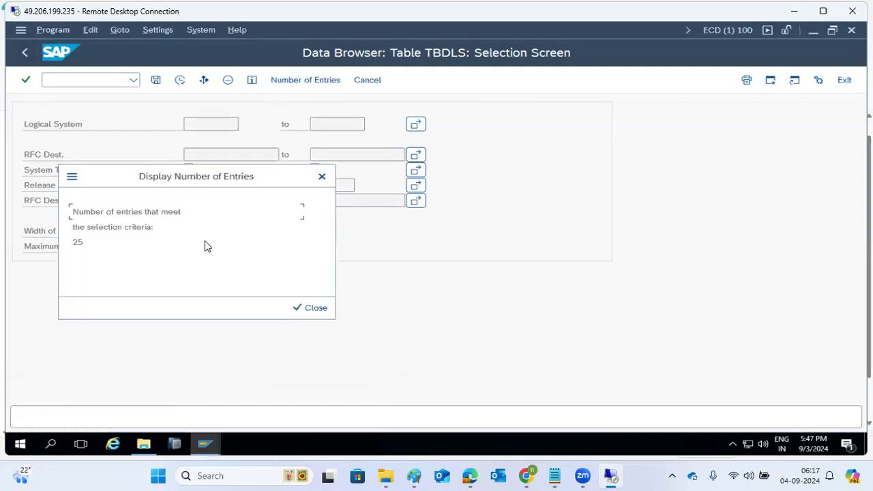
{"action": "left_click", "coordinate": [298, 309]}
{"action": "left_click", "coordinate": [22, 54]}
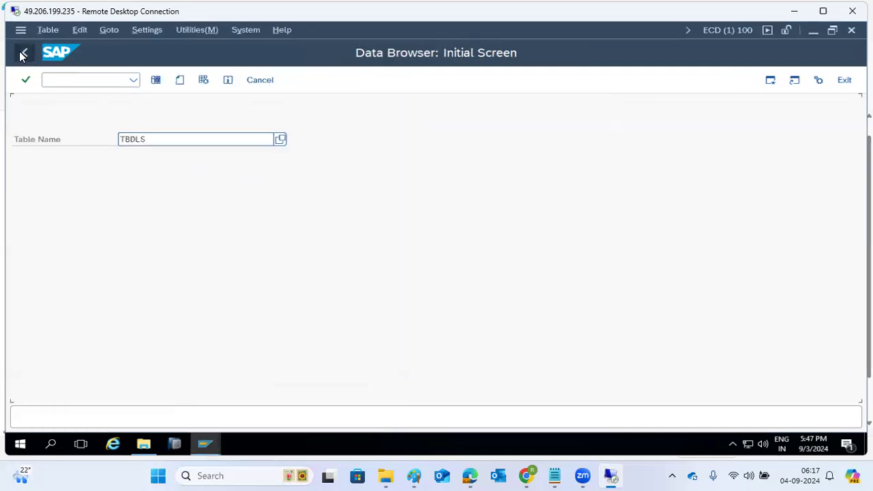
{"action": "left_click", "coordinate": [22, 54]}
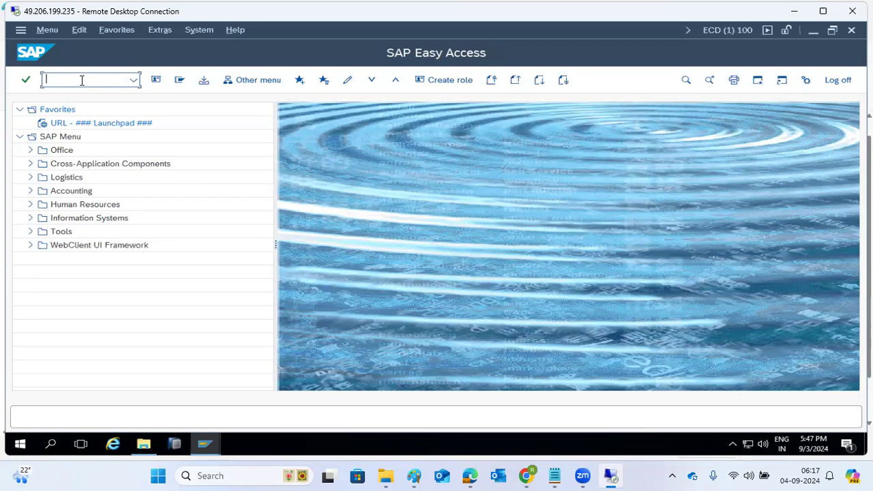
Step: Open the Transport Organizer (SE01) in ECD, then leave it
{"action": "type", "text": "se01"}
{"action": "key", "text": "Return"}
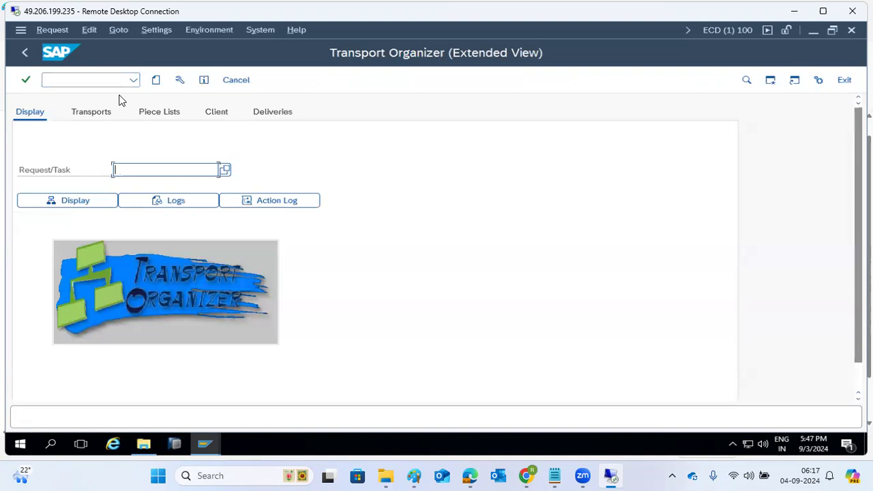
{"action": "left_click", "coordinate": [24, 55]}
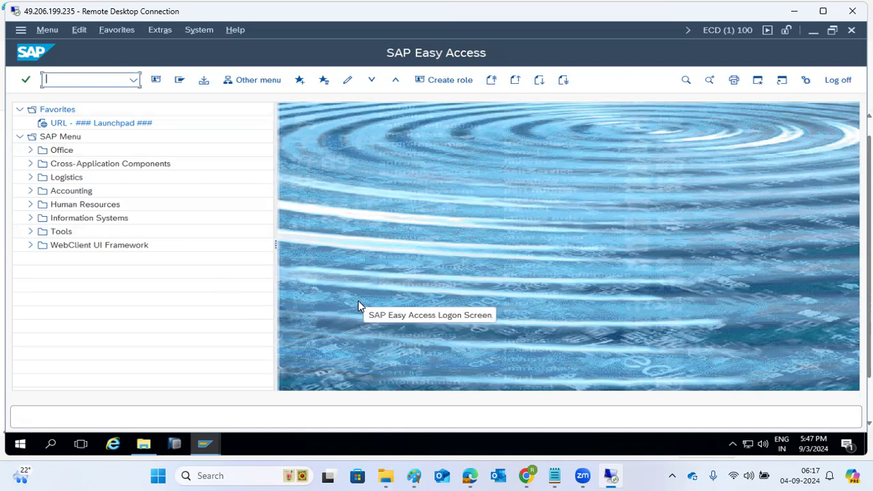
Step: Switch to the ECP client 800 Data Browser window and go back to SAP Easy Access
{"action": "left_click", "coordinate": [205, 444]}
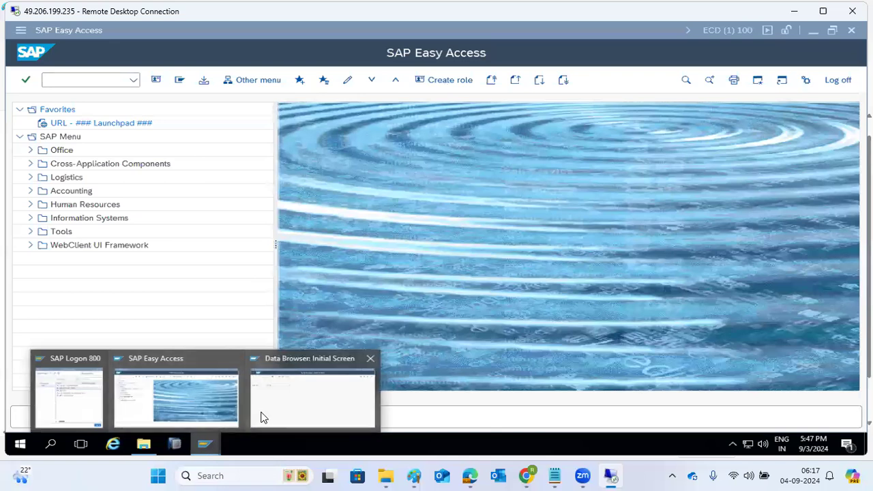
{"action": "left_click", "coordinate": [277, 414]}
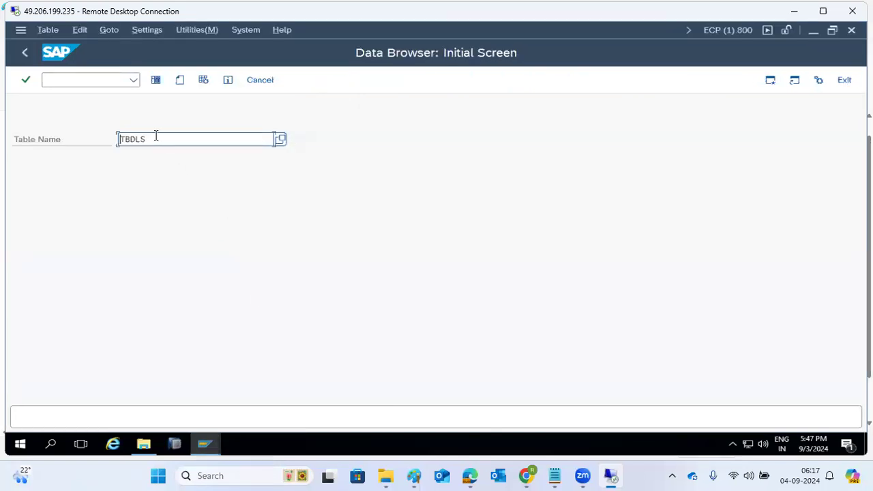
{"action": "left_click", "coordinate": [26, 54]}
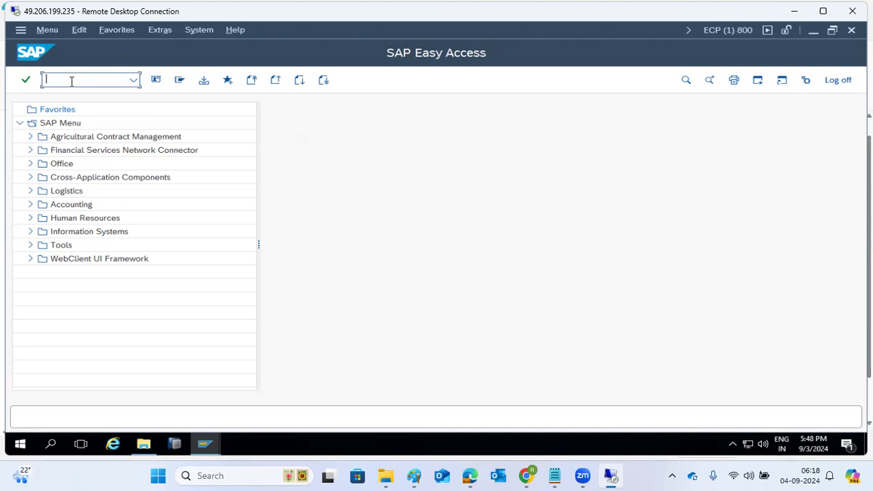
Step: Open system ECP's import queue from the STMS import overview
{"action": "type", "text": "stms"}
{"action": "key", "text": "Return"}
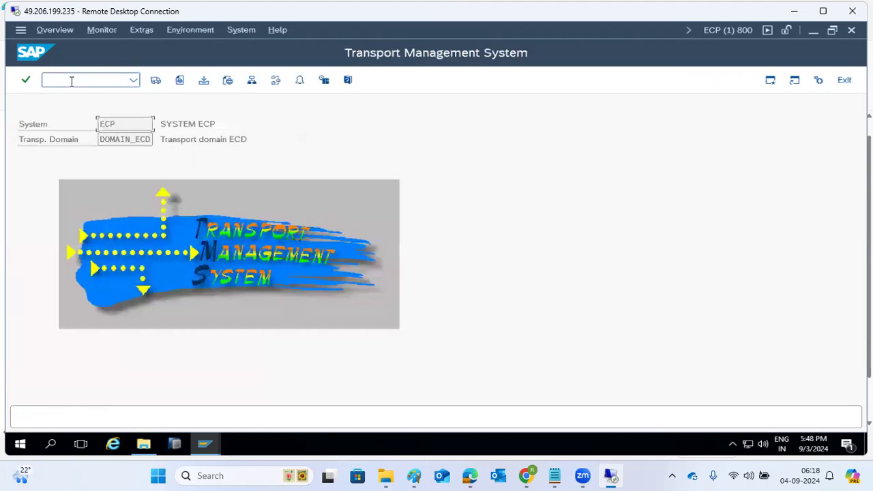
{"action": "left_click", "coordinate": [154, 81]}
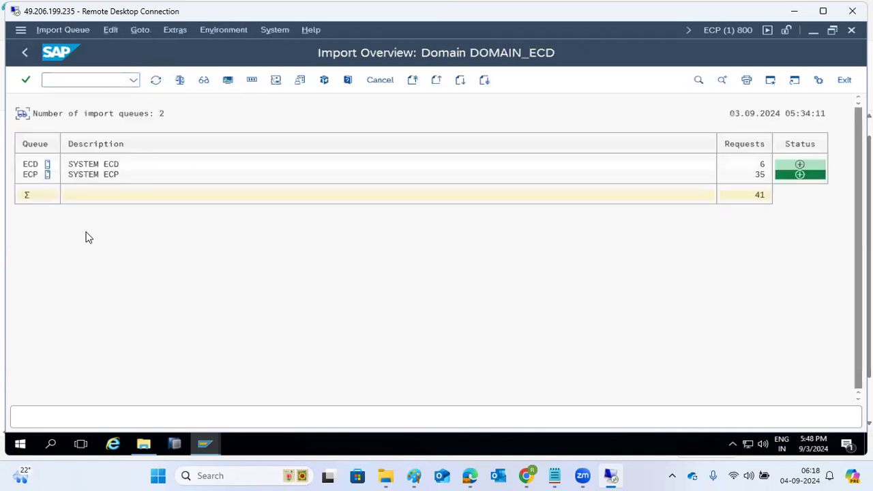
{"action": "double_click", "coordinate": [34, 176]}
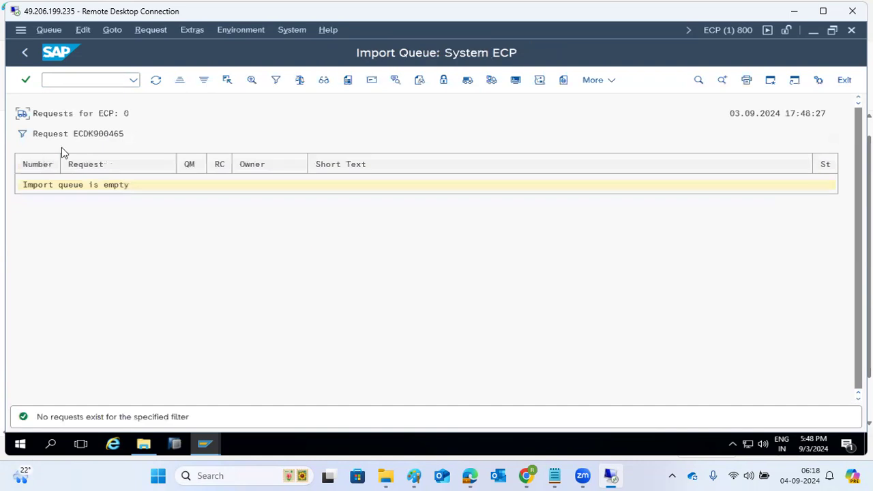
Step: Delete all queue filters, refresh, and start importing request ECDK900509 in row 40
{"action": "left_click", "coordinate": [110, 32]}
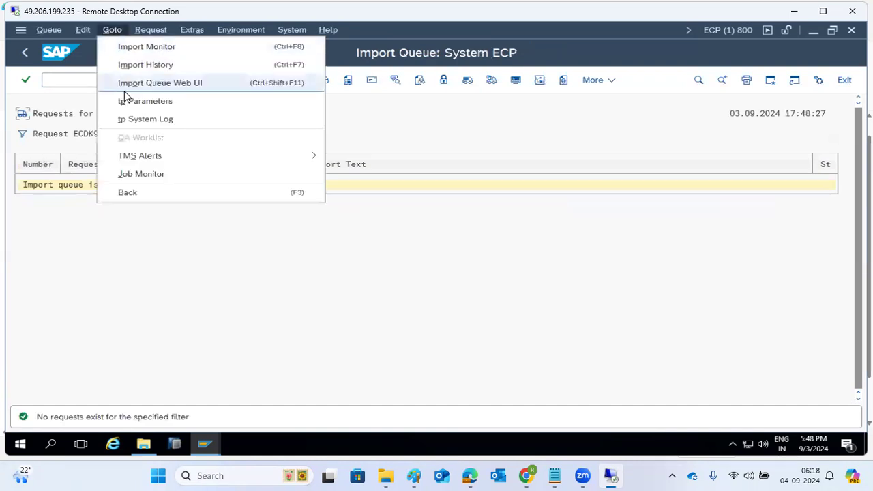
{"action": "left_click", "coordinate": [86, 32]}
{"action": "left_click", "coordinate": [118, 192]}
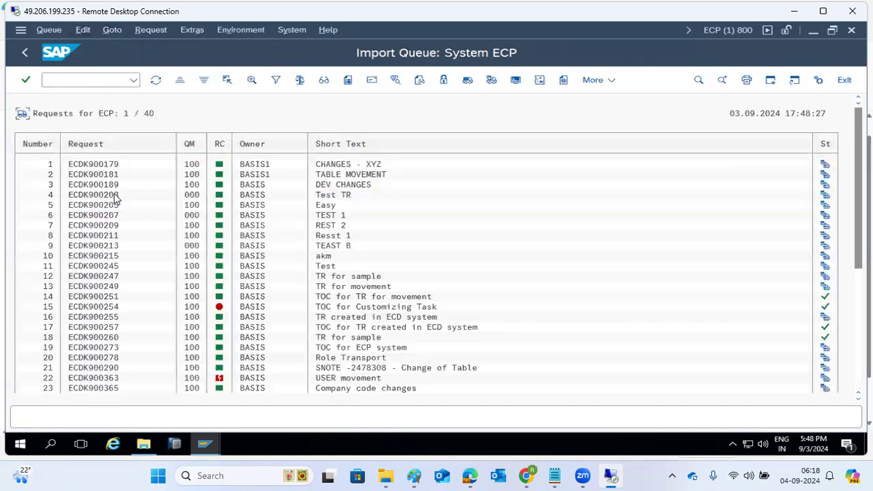
{"action": "left_click", "coordinate": [156, 80]}
{"action": "scroll", "coordinate": [423, 273], "scroll_direction": "down", "scroll_amount": 5}
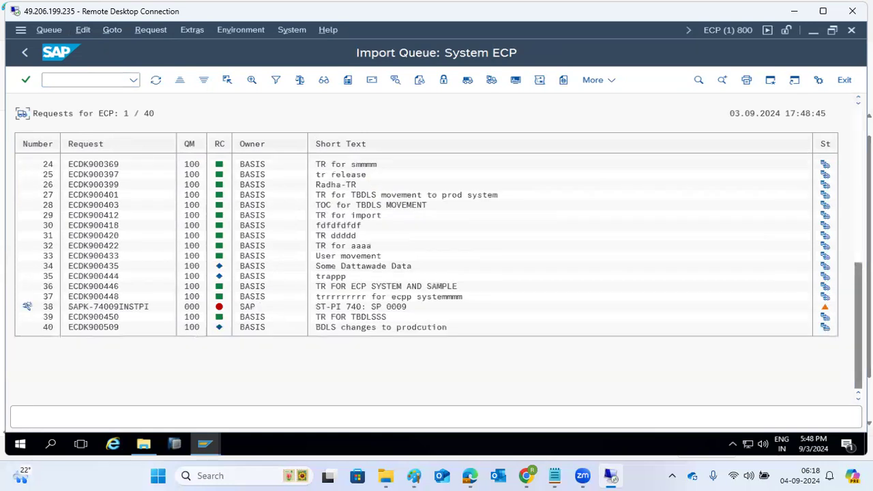
{"action": "left_click", "coordinate": [106, 327]}
{"action": "mouse_move", "coordinate": [222, 324]}
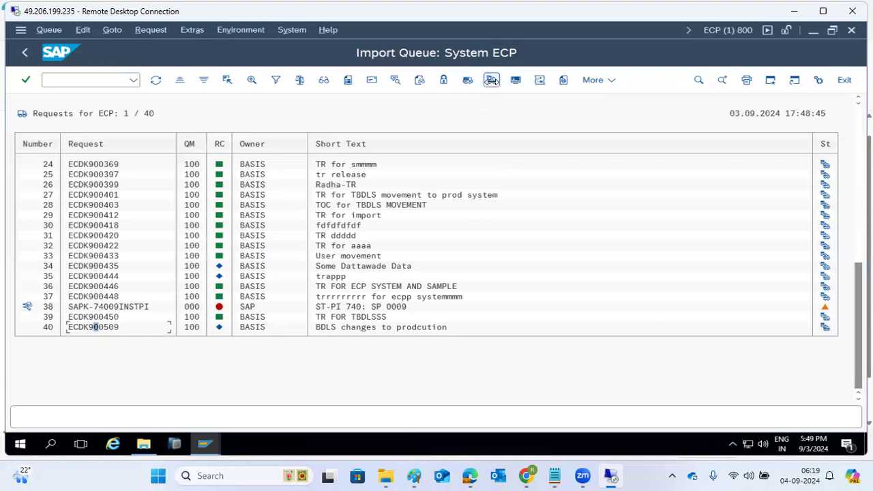
{"action": "left_click", "coordinate": [491, 80]}
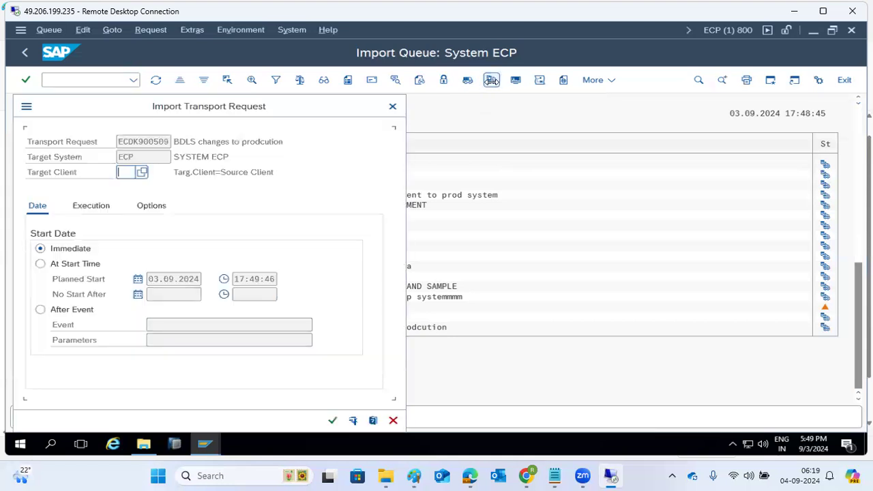
Step: Choose target client 800 for ECDK900509 and review the Execution, Date and Options tabs
{"action": "left_click", "coordinate": [145, 173]}
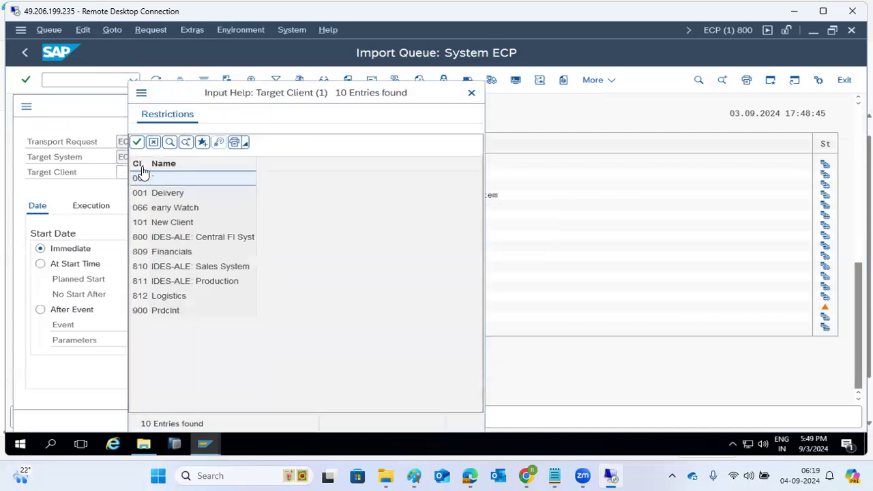
{"action": "double_click", "coordinate": [173, 239]}
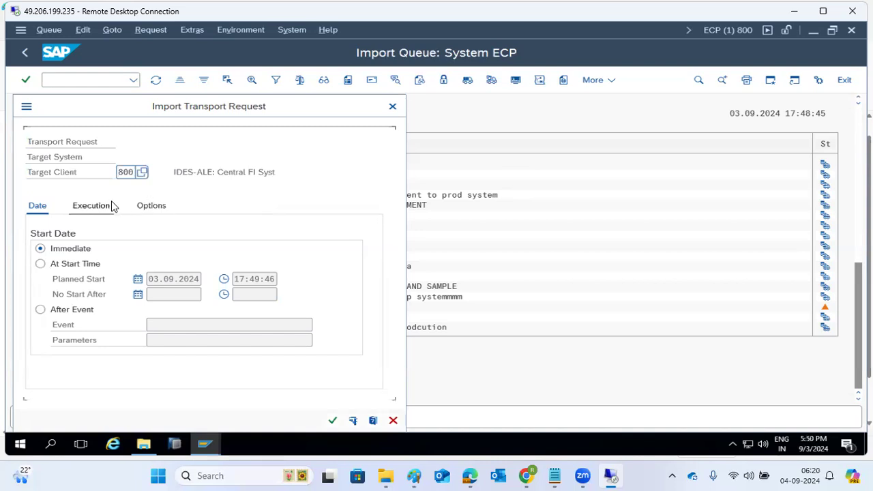
{"action": "left_click", "coordinate": [88, 211]}
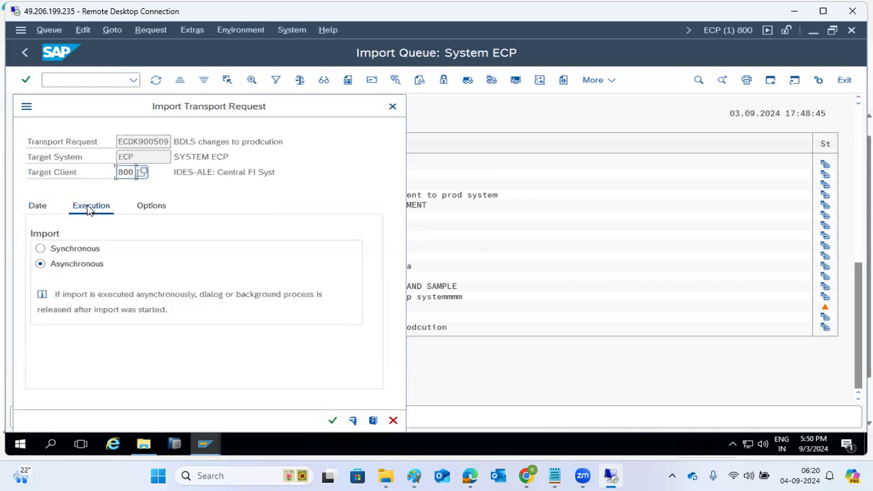
{"action": "left_click", "coordinate": [37, 212]}
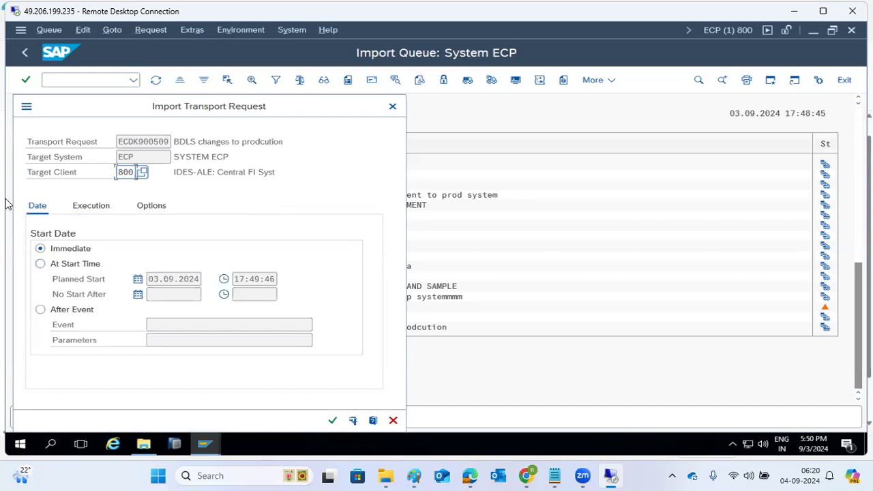
{"action": "left_click", "coordinate": [154, 205]}
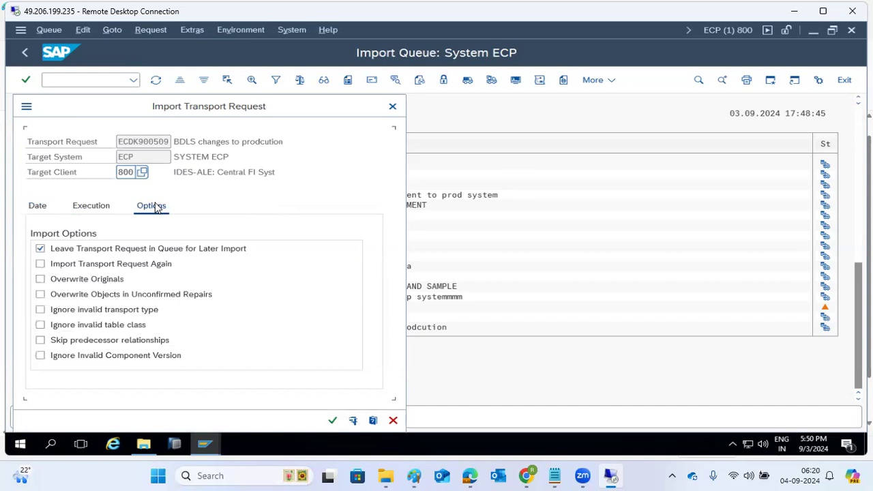
Step: Tick re-import, Overwrite Originals, Ignore Invalid Component Version and Skip predecessor relationships
{"action": "left_click", "coordinate": [111, 264]}
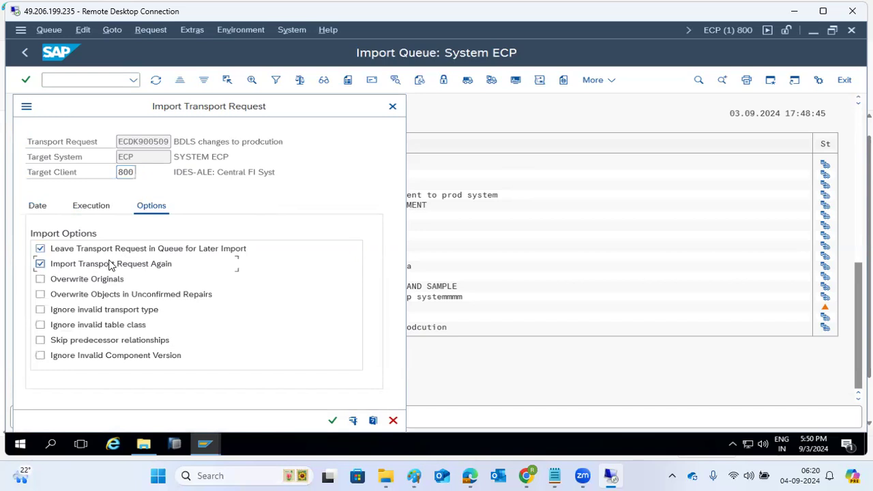
{"action": "left_click", "coordinate": [60, 282]}
{"action": "left_click", "coordinate": [41, 360]}
{"action": "left_click", "coordinate": [40, 341]}
Step: Confirm the import options and answer Yes to import ECDK900509 into ECP client 800
{"action": "left_click", "coordinate": [333, 420]}
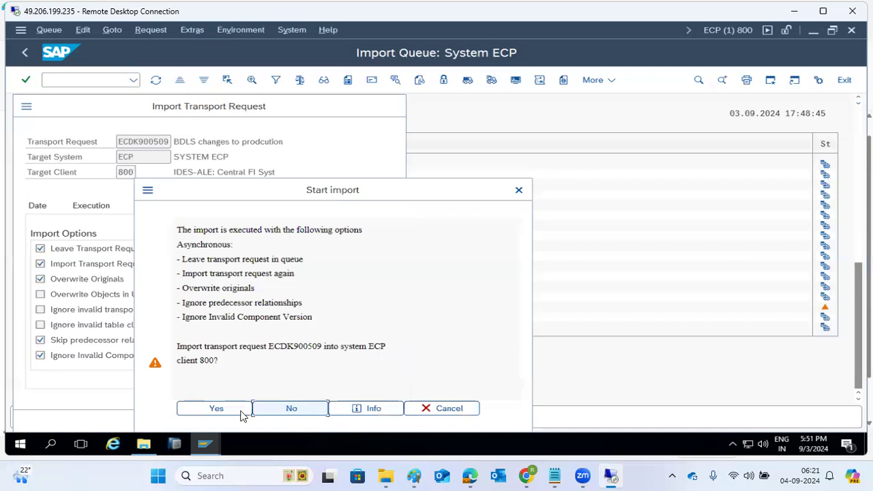
{"action": "left_click_drag", "start_coordinate": [200, 346], "coordinate": [385, 348]}
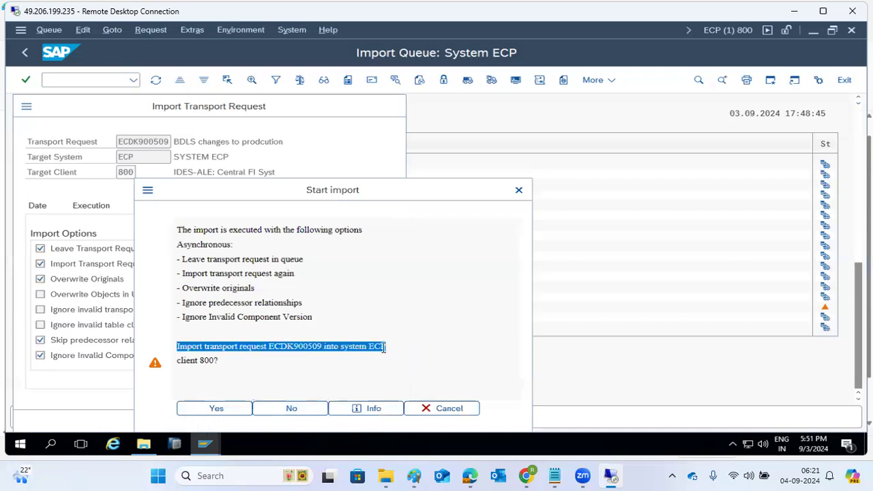
{"action": "left_click", "coordinate": [211, 410]}
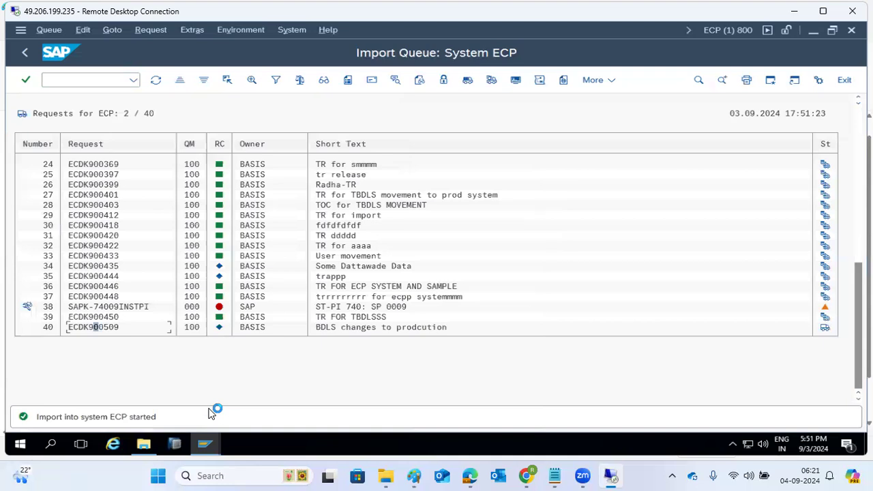
Step: Refresh the ECP import queue until the green return code appears, then return to Paint
{"action": "mouse_move", "coordinate": [827, 332]}
{"action": "left_click", "coordinate": [155, 80]}
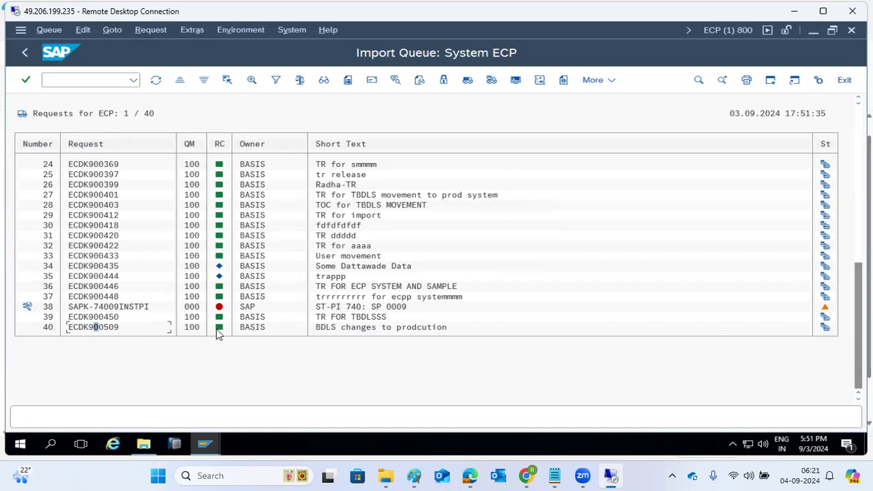
{"action": "mouse_move", "coordinate": [218, 329]}
{"action": "left_click", "coordinate": [414, 475]}
Step: Add a new text box headed 'RC -' listing codes 0, 4, 8 and 12
{"action": "left_click", "coordinate": [177, 340]}
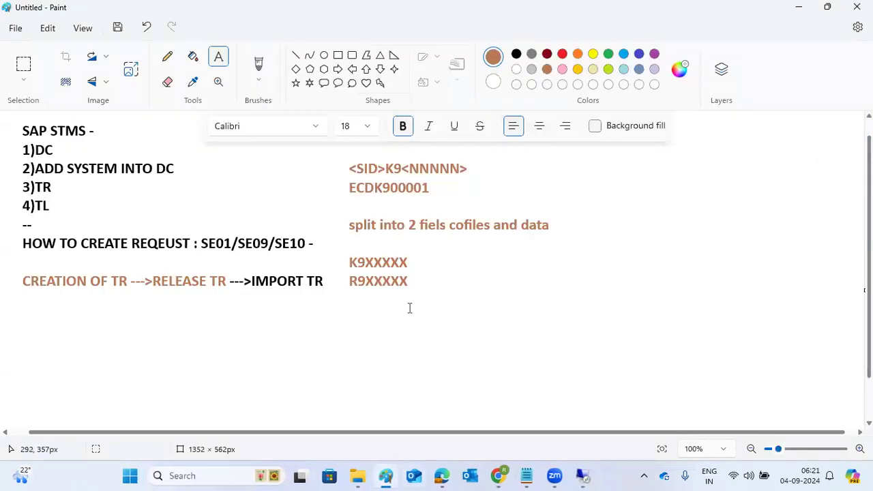
{"action": "left_click_drag", "start_coordinate": [590, 161], "coordinate": [812, 396]}
{"action": "type", "text": "RC -"}
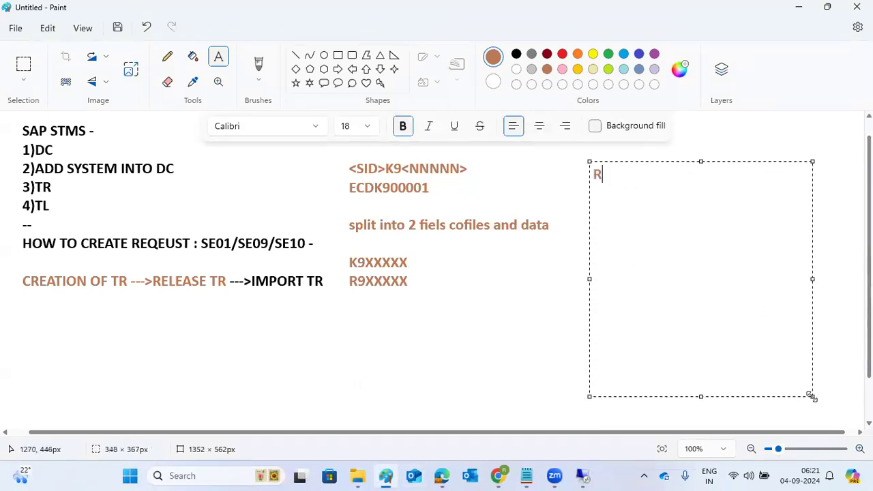
{"action": "key", "text": "Return"}
{"action": "key", "text": "Return"}
{"action": "type", "text": "0"}
{"action": "key", "text": "Return"}
{"action": "type", "text": "4"}
{"action": "key", "text": "Return"}
{"action": "type", "text": "8"}
{"action": "key", "text": "Return"}
{"action": "type", "text": "12"}
Step: Append '=' to the 0 and 4 lines and '=error -' to the 8 line
{"action": "left_click", "coordinate": [641, 210]}
{"action": "type", "text": "="}
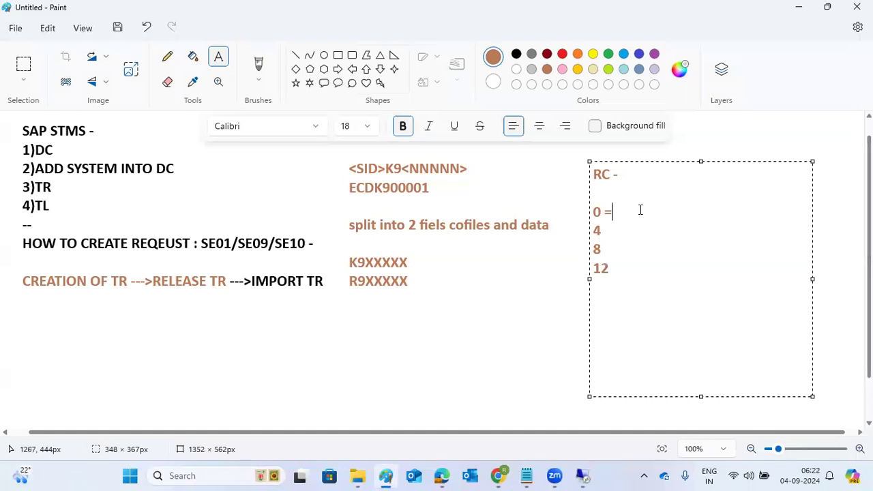
{"action": "key", "text": "Down"}
{"action": "type", "text": "="}
{"action": "key", "text": "Down"}
{"action": "type", "text": "=one m"}
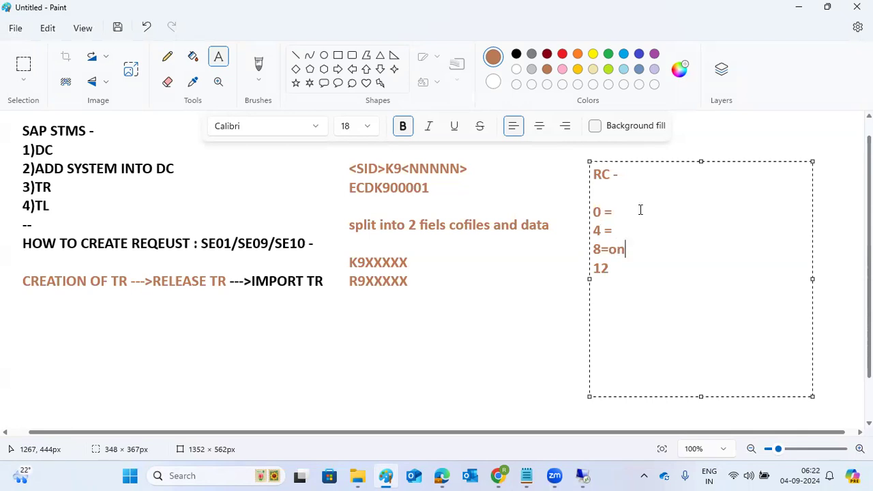
{"action": "key", "text": "BackSpace"}
{"action": "type", "text": "or"}
{"action": "key", "text": "BackSpace"}
{"action": "key", "text": "BackSpace"}
{"action": "key", "text": "BackSpace"}
{"action": "key", "text": "BackSpace"}
{"action": "key", "text": "BackSpace"}
{"action": "key", "text": "BackSpace"}
{"action": "key", "text": "BackSpace"}
{"action": "type", "text": "error -"}
Step: Append '=system error ..' to the 12 line, then return to the SAP import queue
{"action": "left_click", "coordinate": [619, 269]}
{"action": "left_click", "coordinate": [618, 249]}
{"action": "left_click_drag", "start_coordinate": [618, 247], "coordinate": [592, 242]}
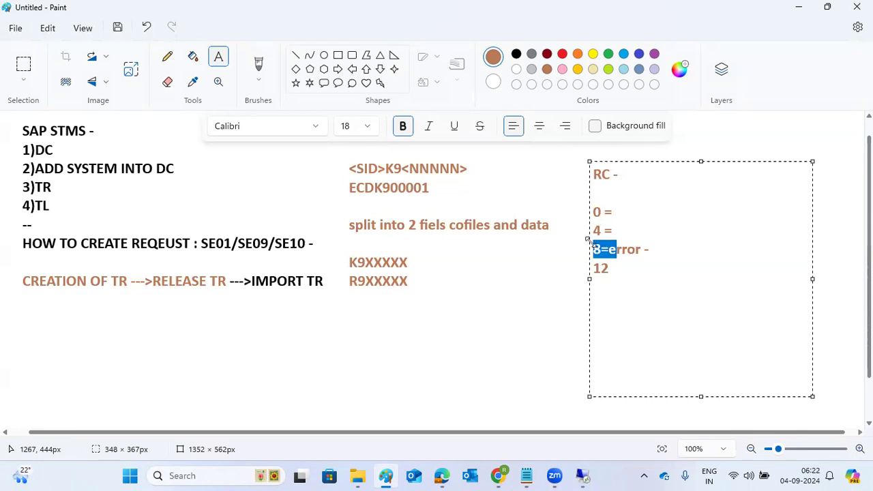
{"action": "left_click", "coordinate": [628, 269]}
{"action": "type", "text": "=system "}
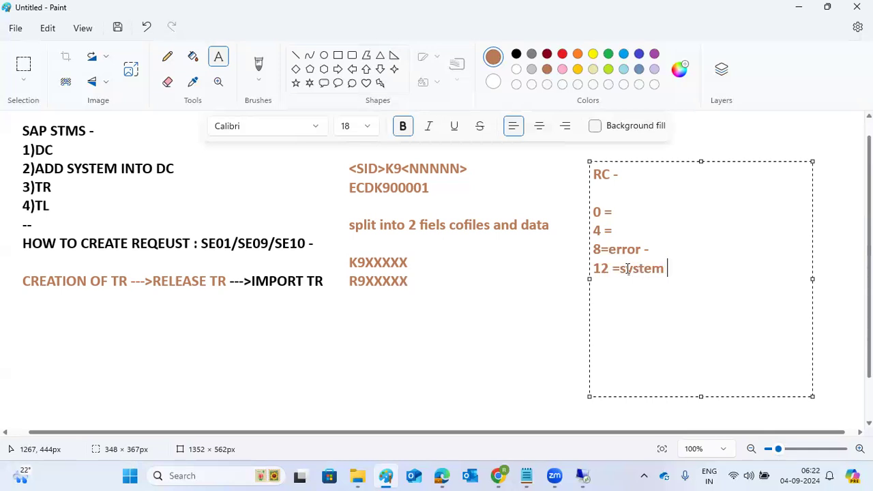
{"action": "type", "text": "error .."}
{"action": "left_click", "coordinate": [583, 475]}
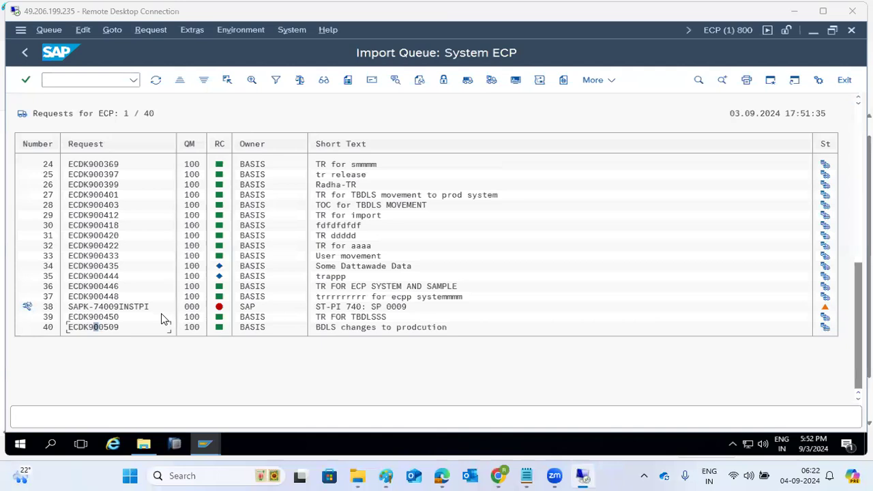
Step: Run /nSE16 for table TBDLS, check its entry count and list all entries
{"action": "left_click", "coordinate": [66, 81]}
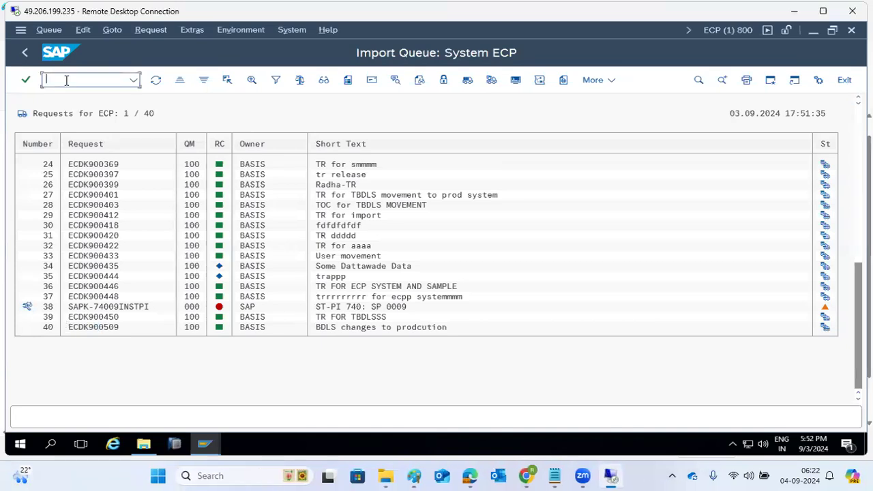
{"action": "type", "text": "/nse16"}
{"action": "key", "text": "Return"}
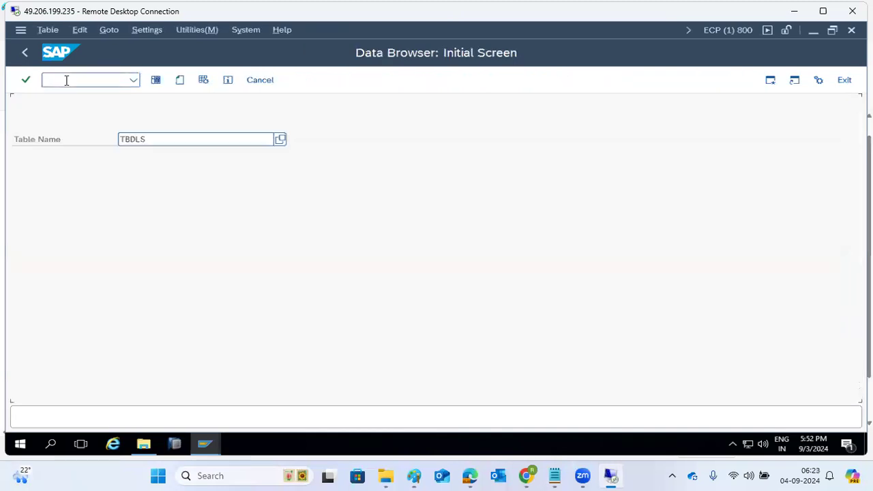
{"action": "left_click", "coordinate": [155, 79]}
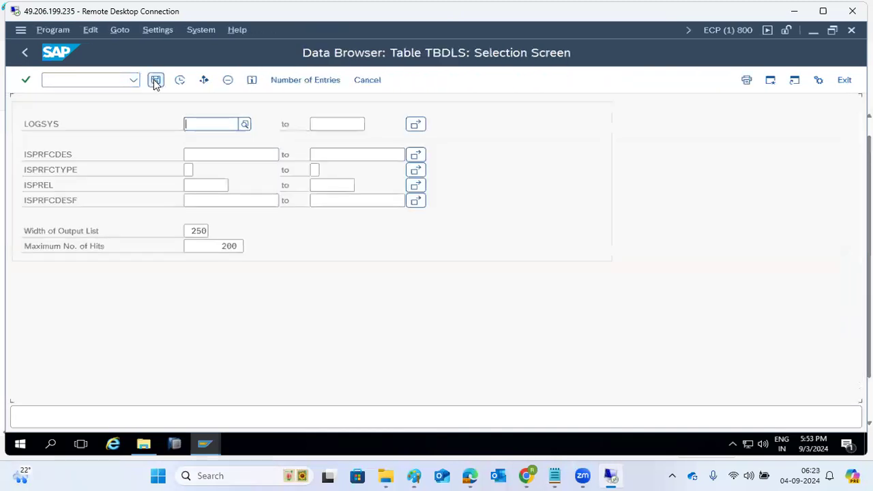
{"action": "left_click", "coordinate": [306, 81]}
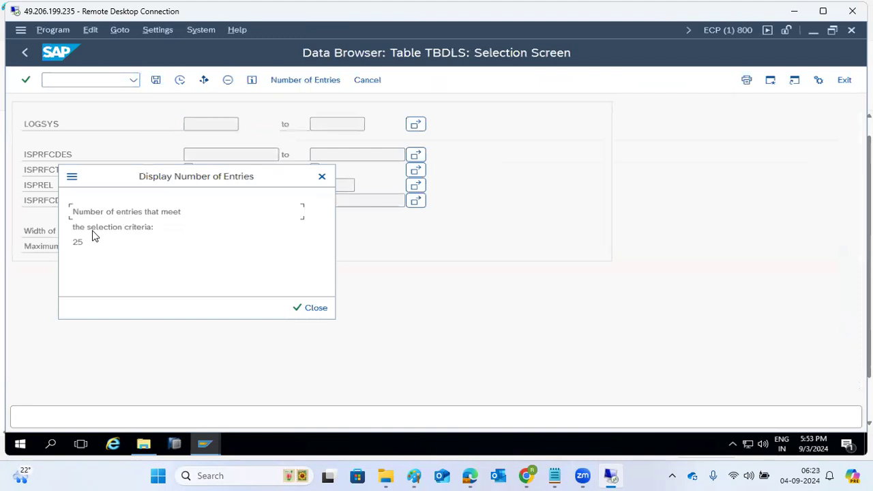
{"action": "left_click_drag", "start_coordinate": [76, 244], "coordinate": [109, 247]}
{"action": "left_click", "coordinate": [302, 308]}
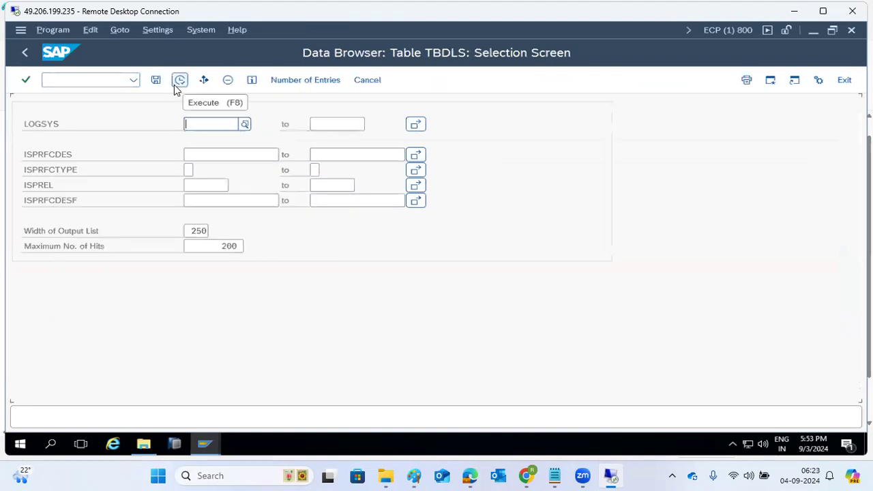
{"action": "left_click", "coordinate": [179, 81]}
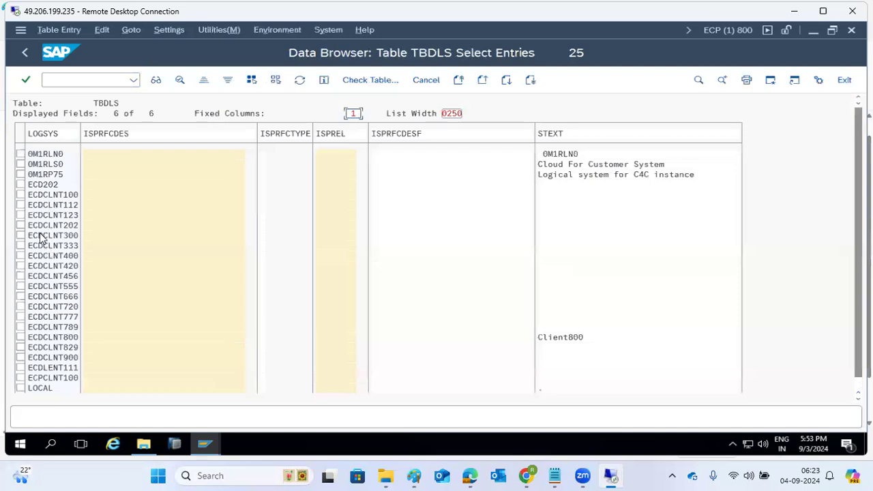
{"action": "scroll", "coordinate": [45, 220], "scroll_direction": "down", "scroll_amount": 1}
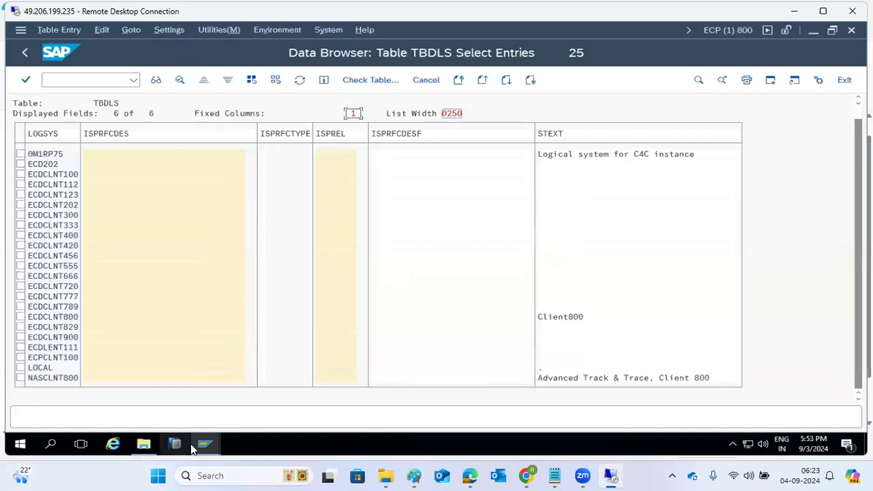
Step: In the ECD client 100 session, list all TBDLS entries via SE16
{"action": "mouse_move", "coordinate": [204, 445]}
{"action": "left_click", "coordinate": [199, 423]}
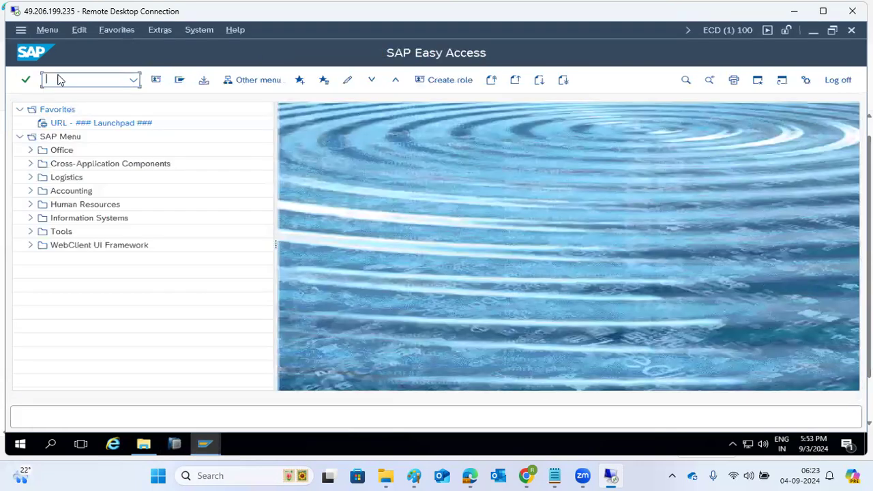
{"action": "type", "text": "se16"}
{"action": "key", "text": "Return"}
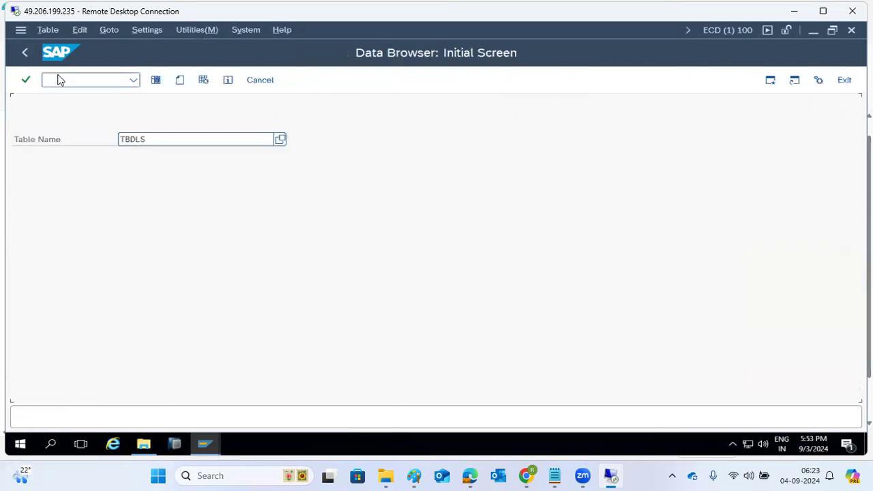
{"action": "left_click", "coordinate": [156, 80]}
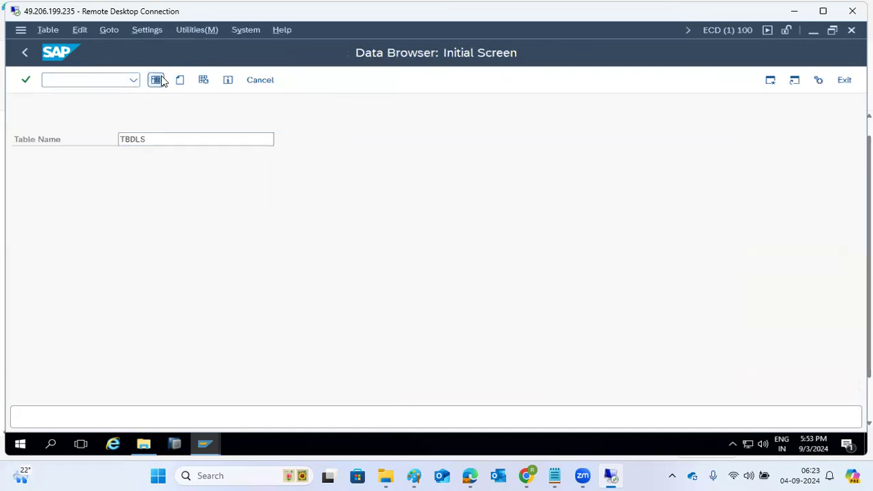
{"action": "left_click", "coordinate": [180, 80]}
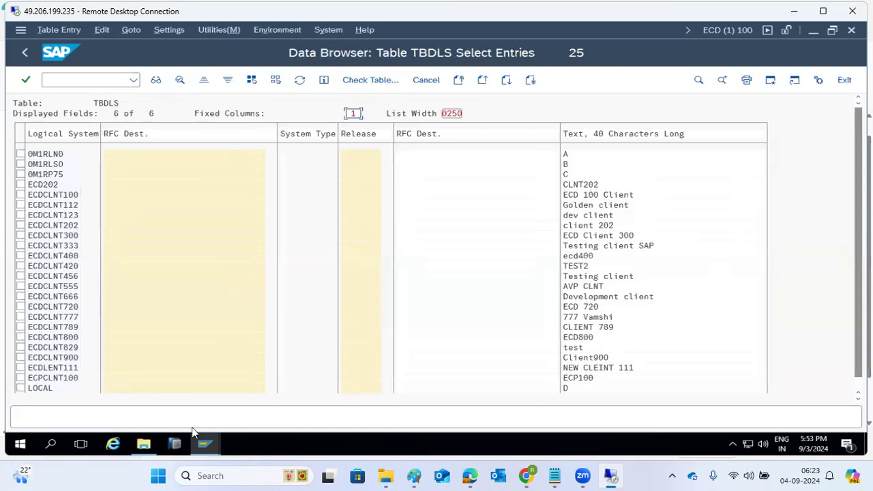
Step: Return the ECP client 800 session to the Data Browser start screen with TBDLS selected
{"action": "mouse_move", "coordinate": [207, 445]}
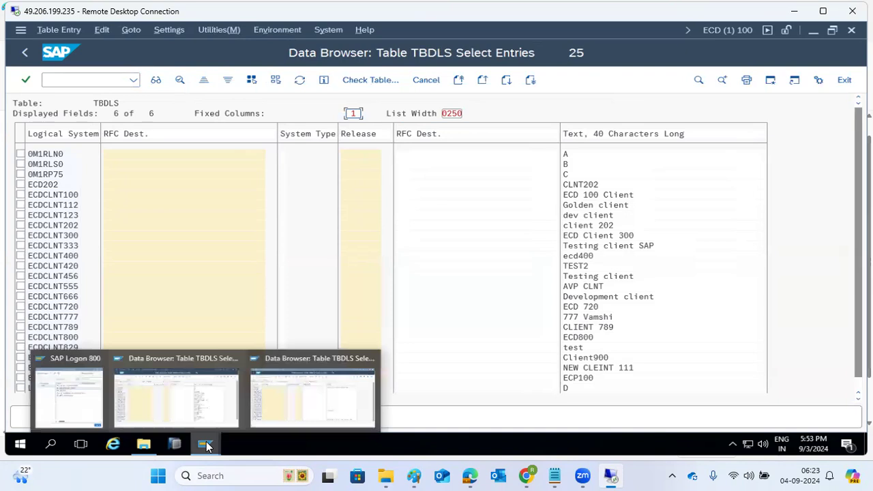
{"action": "left_click", "coordinate": [285, 401]}
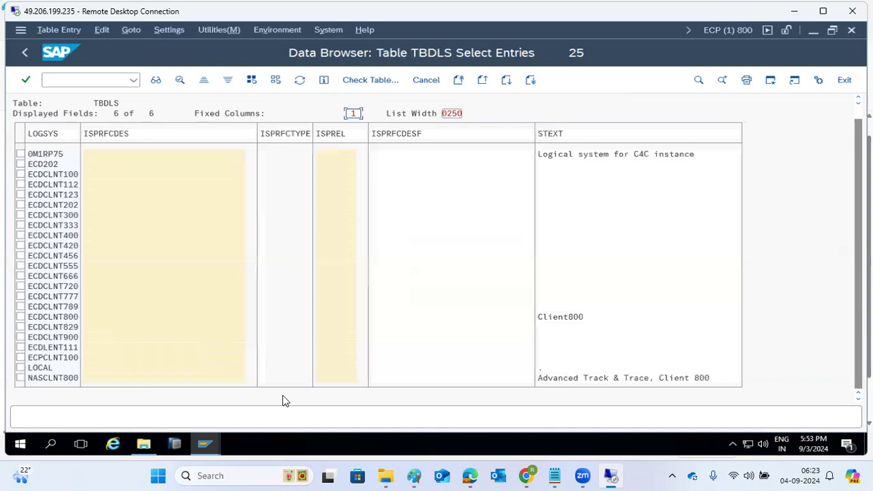
{"action": "left_click", "coordinate": [21, 56]}
{"action": "left_click", "coordinate": [22, 54]}
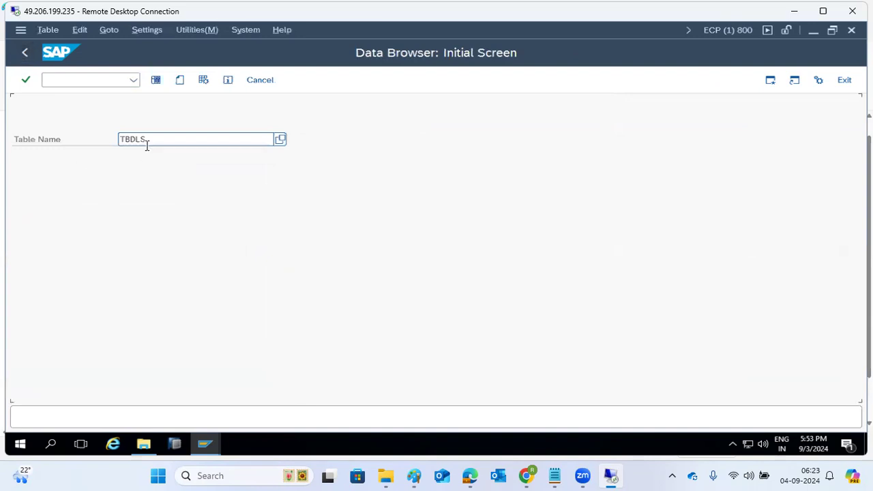
{"action": "left_click_drag", "start_coordinate": [158, 142], "coordinate": [109, 136]}
Step: Search SM37 for RDDIMPDP jobs with user name '*'
{"action": "left_click", "coordinate": [30, 48]}
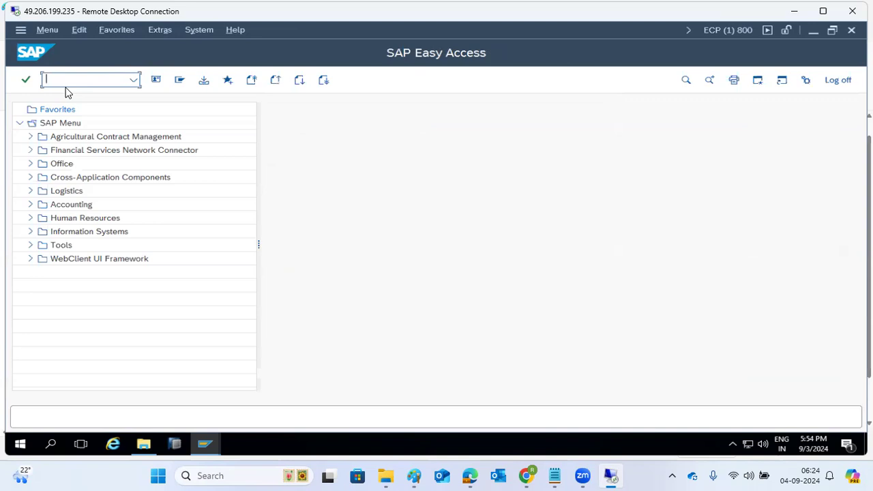
{"action": "type", "text": "sm37"}
{"action": "key", "text": "Return"}
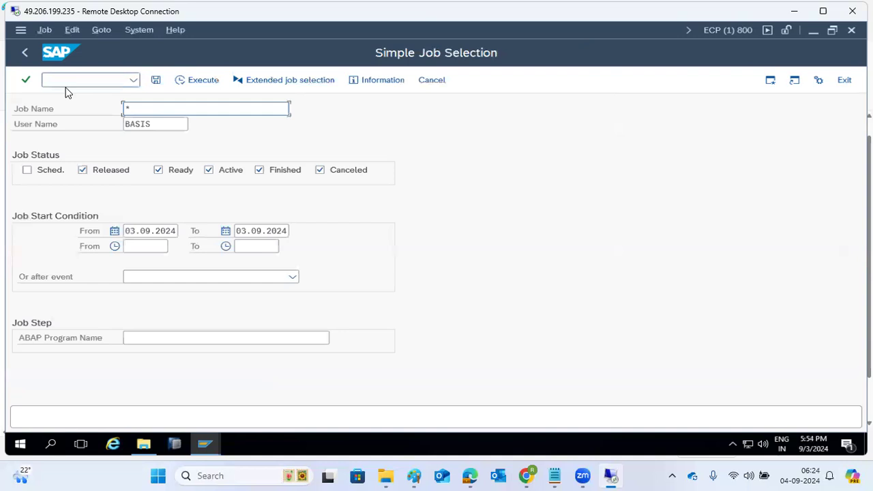
{"action": "left_click", "coordinate": [173, 127]}
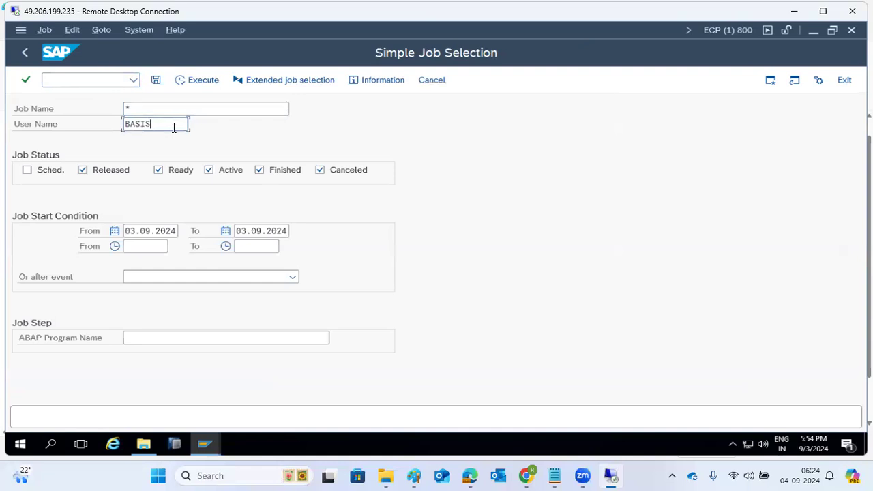
{"action": "key", "text": "ctrl+a"}
{"action": "type", "text": "*"}
{"action": "key", "text": "Up"}
{"action": "key", "text": "BackSpace"}
{"action": "type", "text": "RDD"}
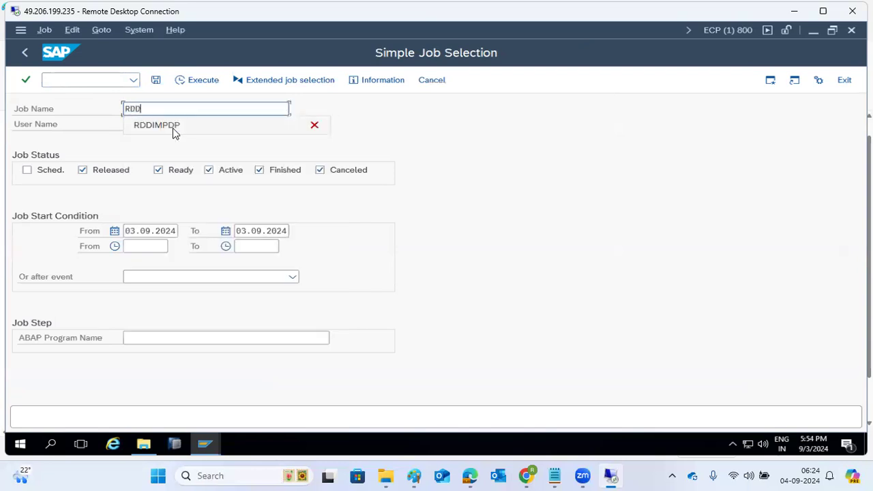
{"action": "left_click", "coordinate": [172, 130]}
{"action": "left_click", "coordinate": [189, 81]}
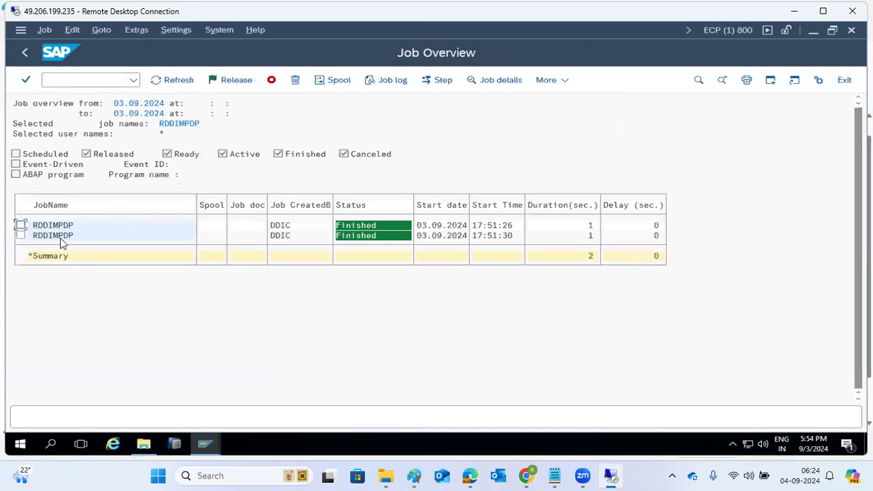
Step: Review an RDDIMPDP job's details, then go back to the job selection screen
{"action": "double_click", "coordinate": [60, 238]}
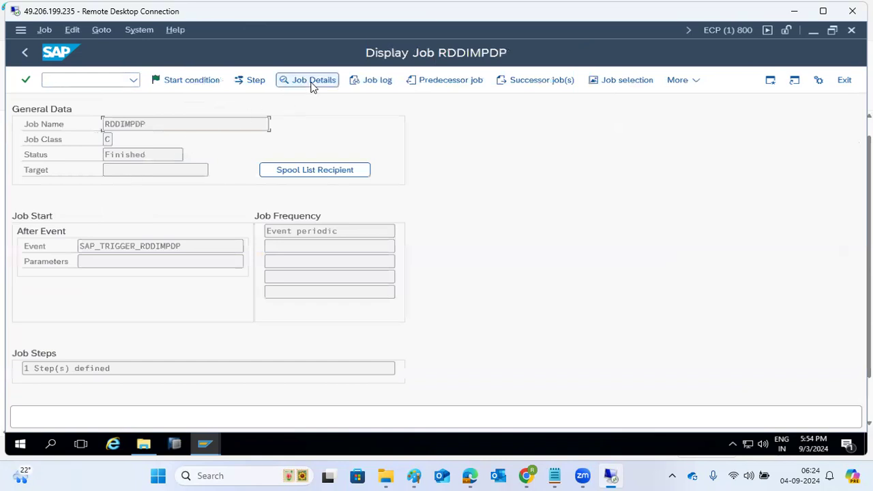
{"action": "left_click", "coordinate": [312, 80]}
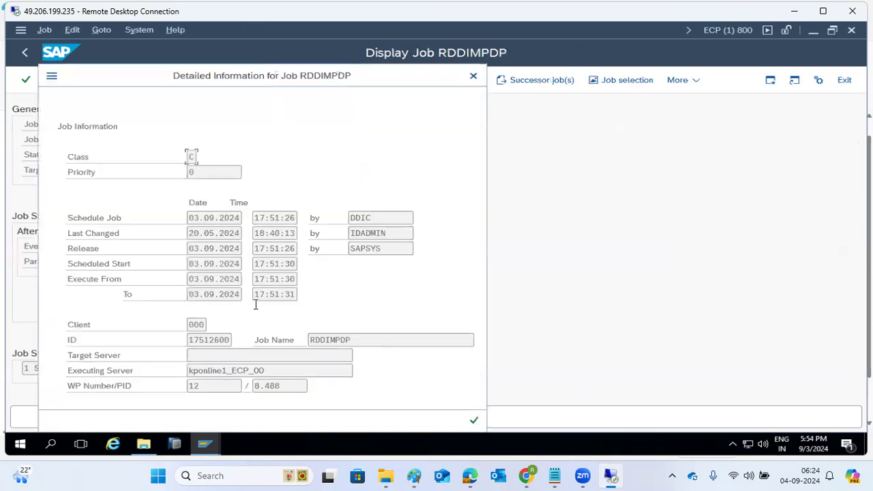
{"action": "left_click", "coordinate": [194, 387]}
{"action": "left_click", "coordinate": [473, 420]}
{"action": "left_click", "coordinate": [24, 53]}
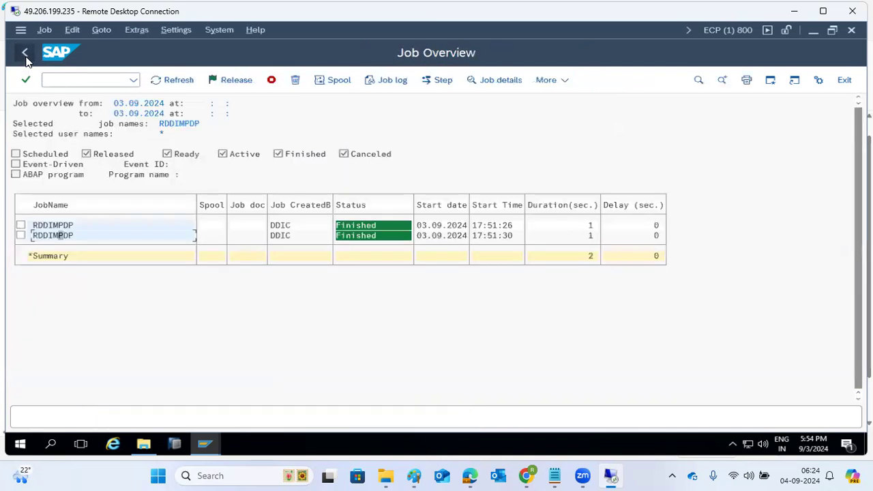
{"action": "left_click", "coordinate": [24, 53]}
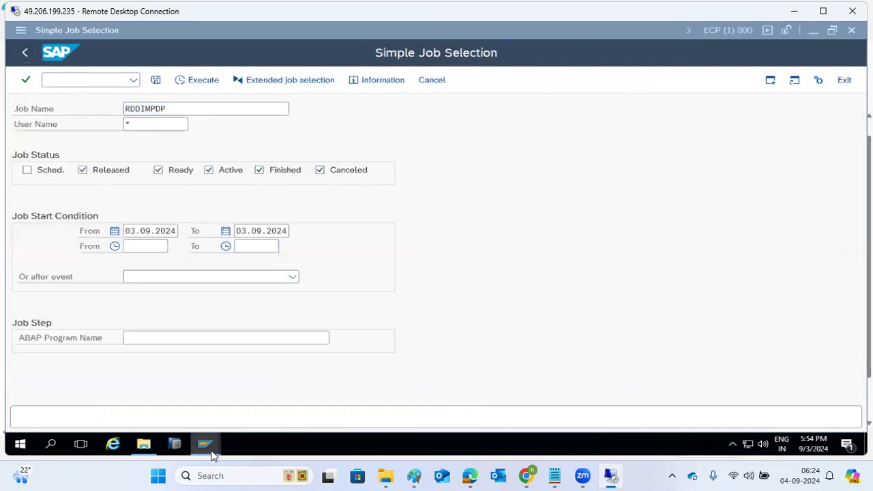
{"action": "mouse_move", "coordinate": [206, 442]}
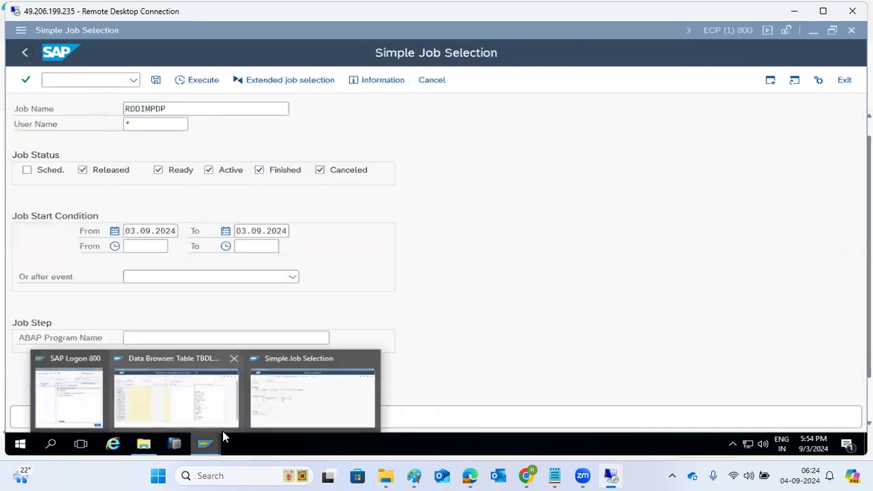
{"action": "left_click", "coordinate": [326, 376]}
{"action": "left_click", "coordinate": [74, 79]}
Step: Open system ECP's import history via /nSTMS and the import overview
{"action": "type", "text": "/nstms"}
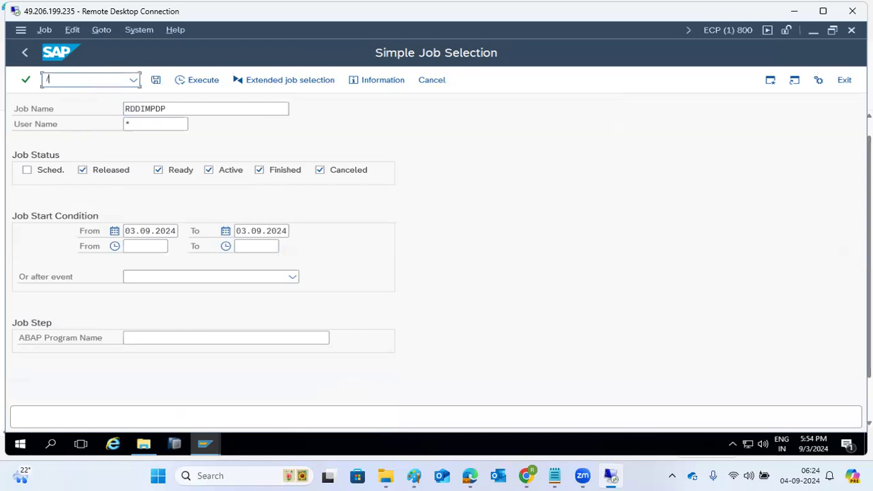
{"action": "key", "text": "Return"}
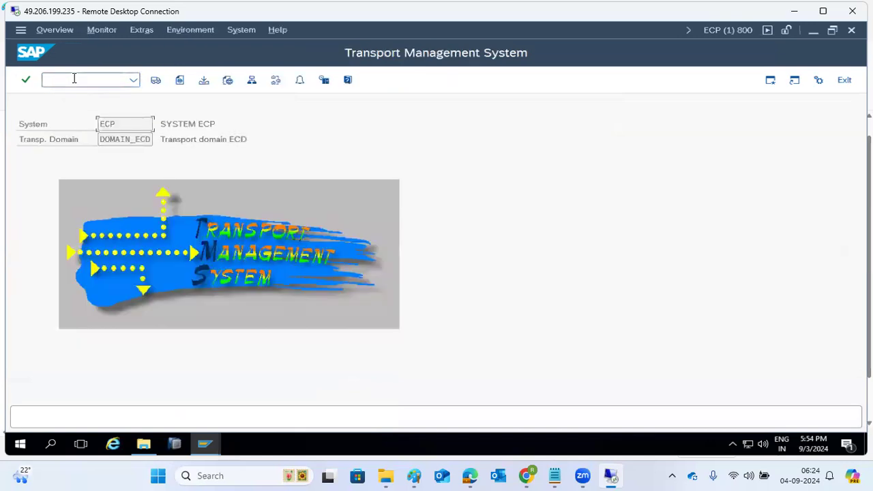
{"action": "left_click", "coordinate": [154, 82]}
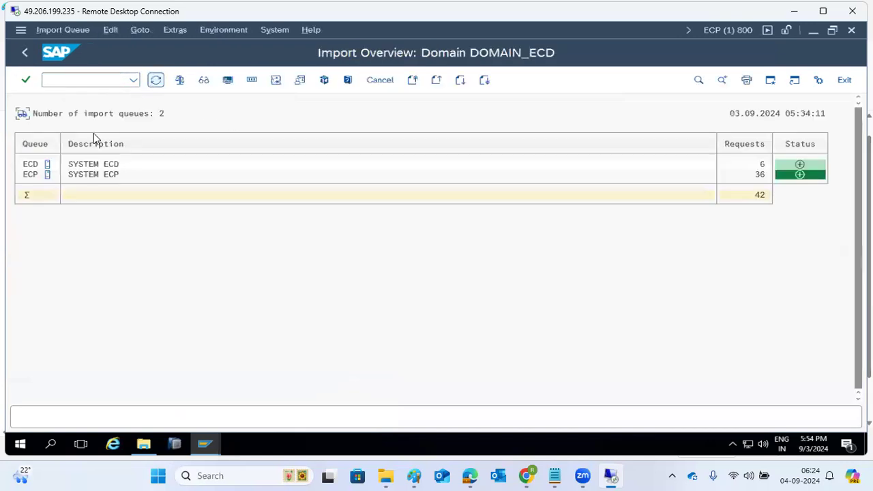
{"action": "double_click", "coordinate": [32, 175]}
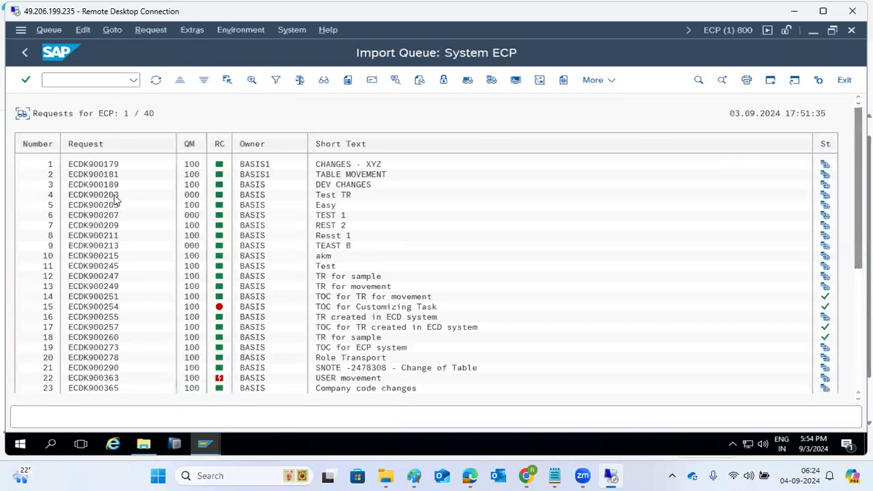
{"action": "left_click", "coordinate": [142, 31]}
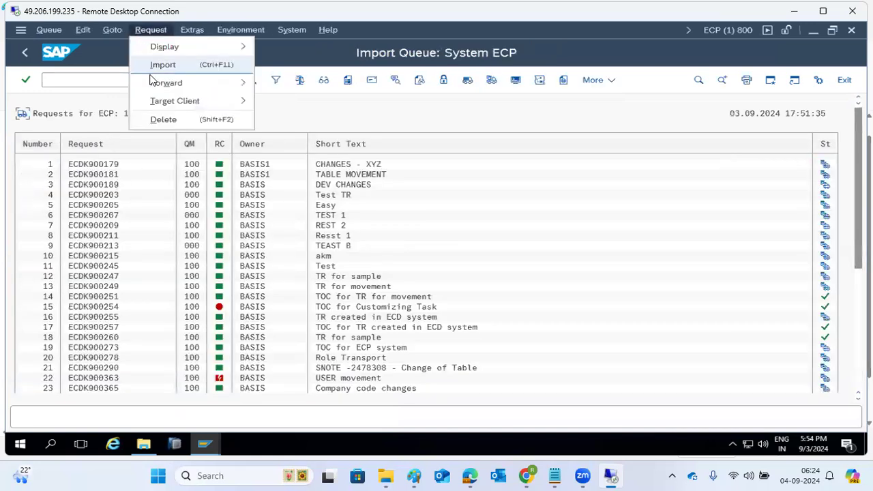
{"action": "left_click", "coordinate": [112, 29]}
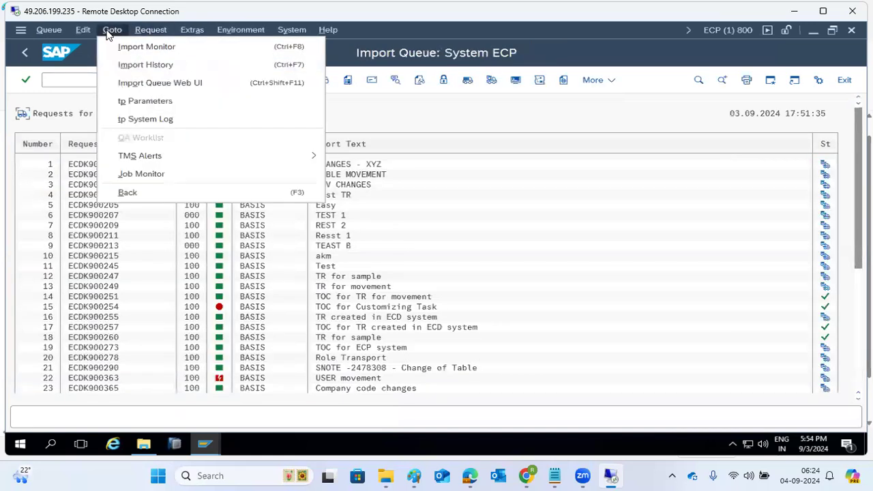
{"action": "left_click", "coordinate": [135, 66]}
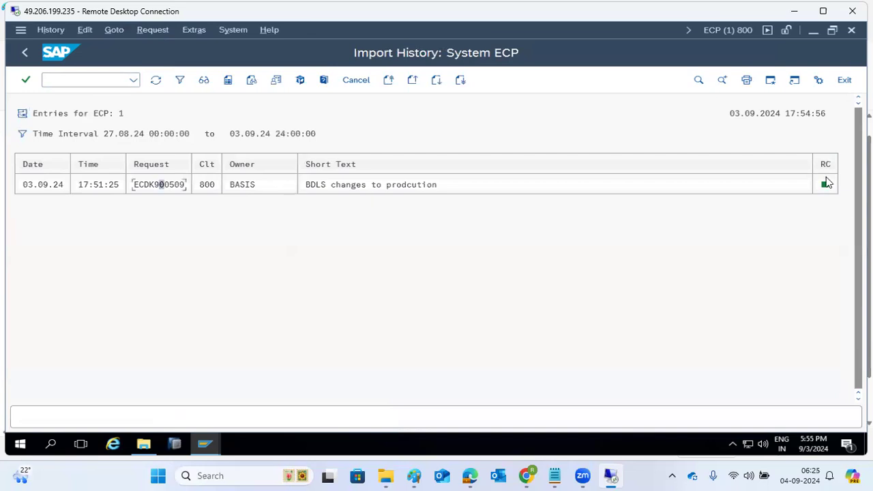
Step: Widen the history's From date to 2023, scroll through the 68 imports, then go back
{"action": "left_click", "coordinate": [23, 135]}
{"action": "left_click", "coordinate": [177, 257]}
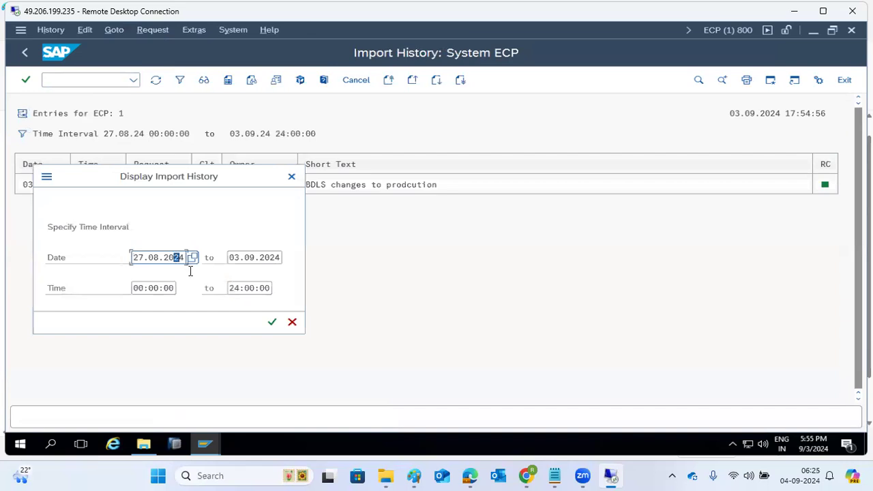
{"action": "type", "text": "3"}
{"action": "left_click", "coordinate": [269, 320]}
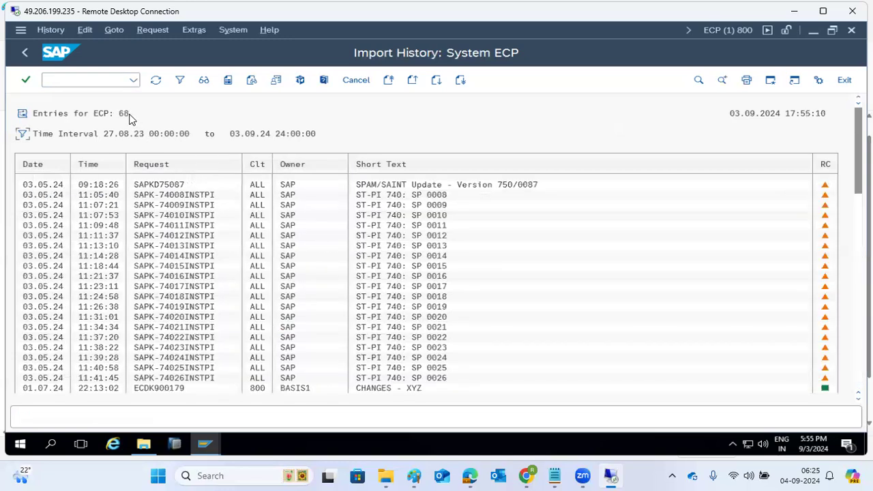
{"action": "scroll", "coordinate": [94, 343], "scroll_direction": "down", "scroll_amount": 5}
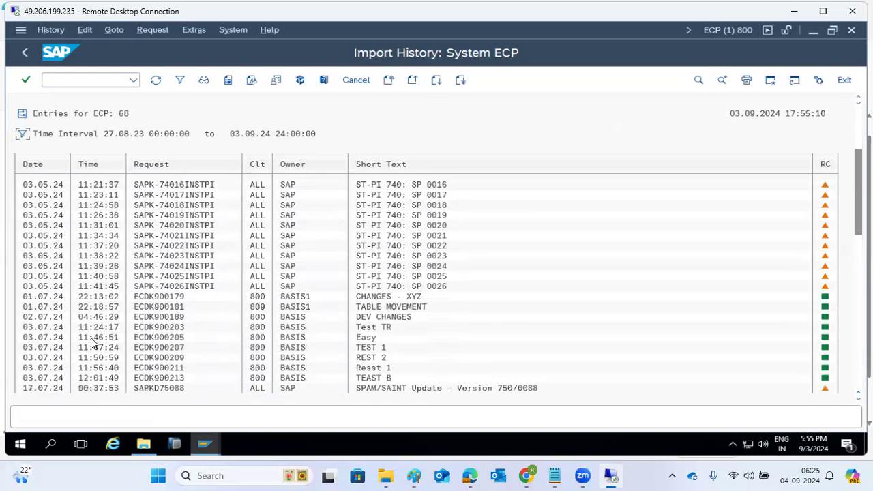
{"action": "scroll", "coordinate": [94, 343], "scroll_direction": "down", "scroll_amount": 4}
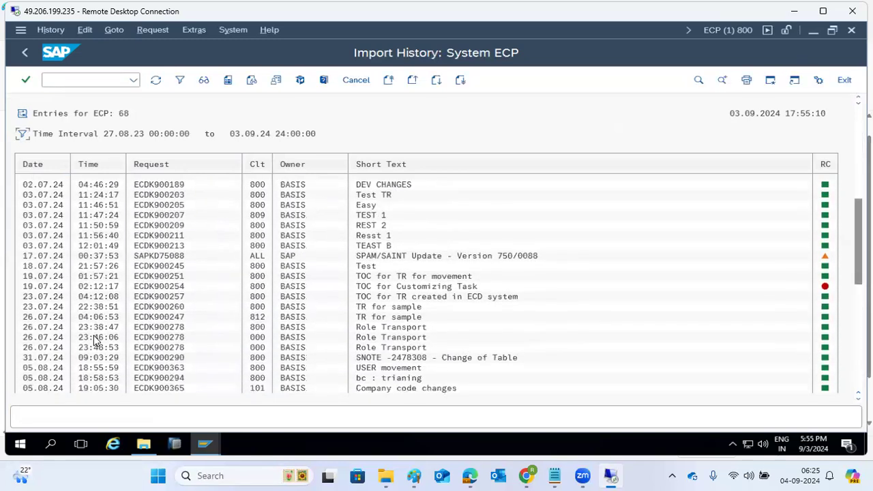
{"action": "scroll", "coordinate": [93, 343], "scroll_direction": "down", "scroll_amount": 1}
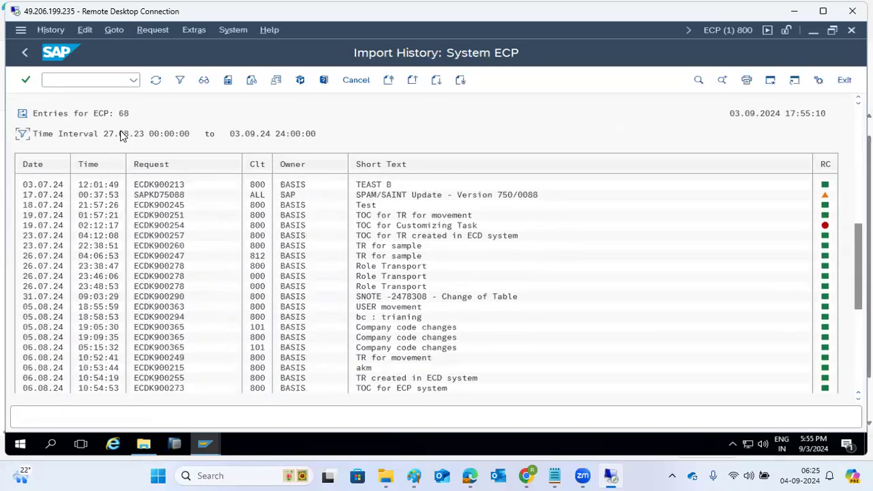
{"action": "left_click", "coordinate": [26, 51]}
{"action": "left_click", "coordinate": [115, 29]}
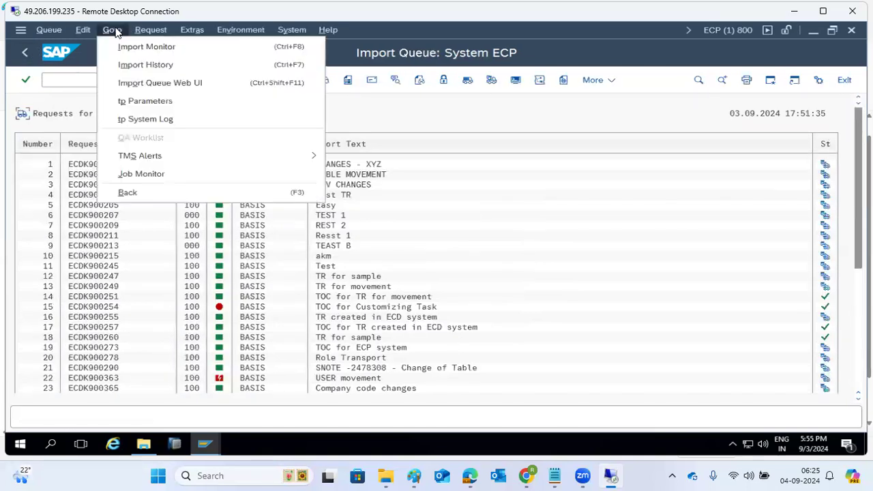
Step: Check the ECP import monitor, then scroll through tp system log SLOG2436.ECP
{"action": "left_click", "coordinate": [120, 44]}
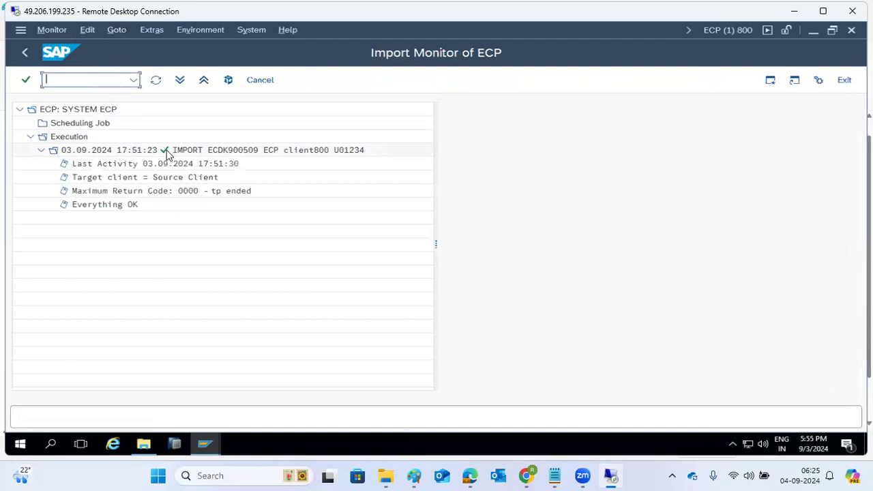
{"action": "left_click", "coordinate": [25, 52]}
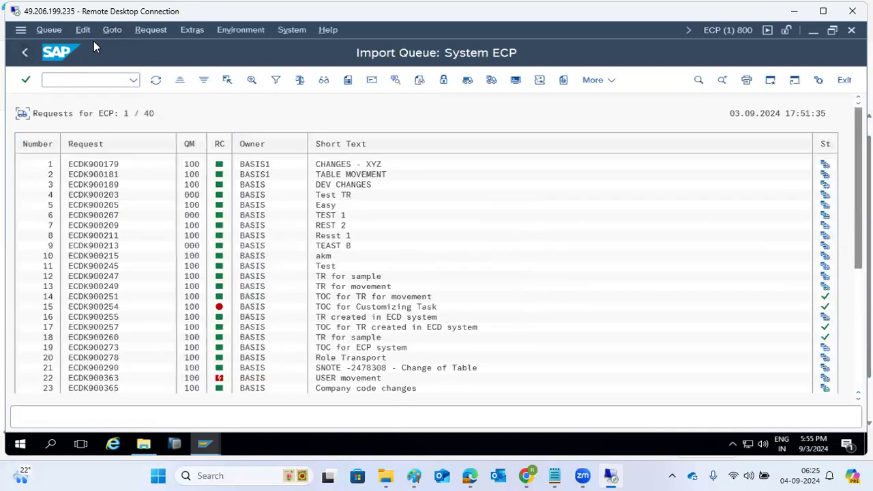
{"action": "left_click", "coordinate": [111, 30]}
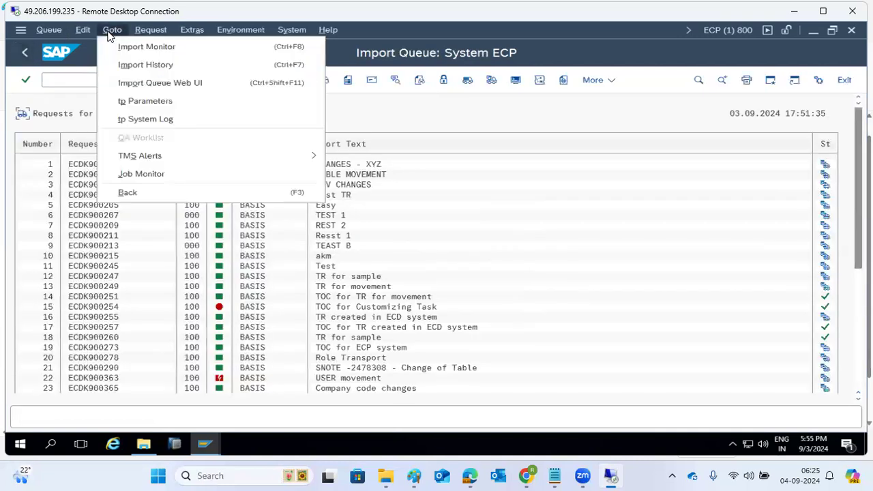
{"action": "left_click", "coordinate": [136, 120]}
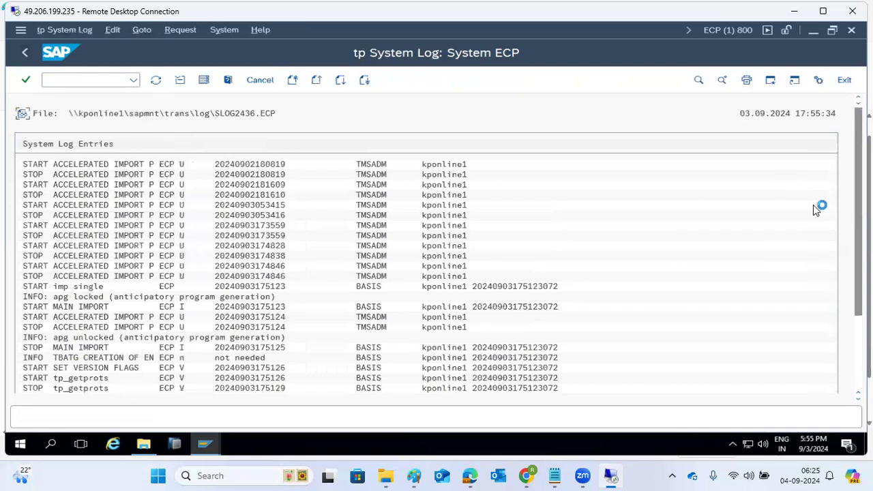
{"action": "scroll", "coordinate": [437, 273], "scroll_direction": "down", "scroll_amount": 8}
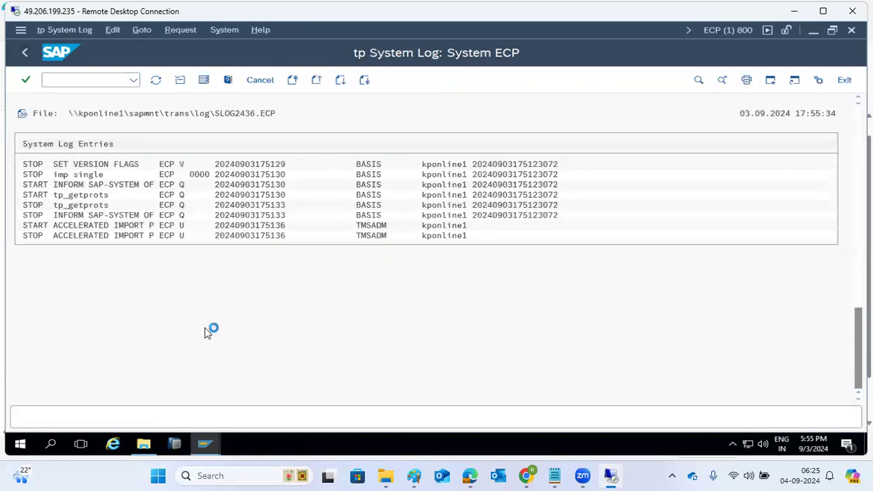
{"action": "scroll", "coordinate": [204, 329], "scroll_direction": "up", "scroll_amount": 2}
{"action": "scroll", "coordinate": [202, 326], "scroll_direction": "up", "scroll_amount": 2}
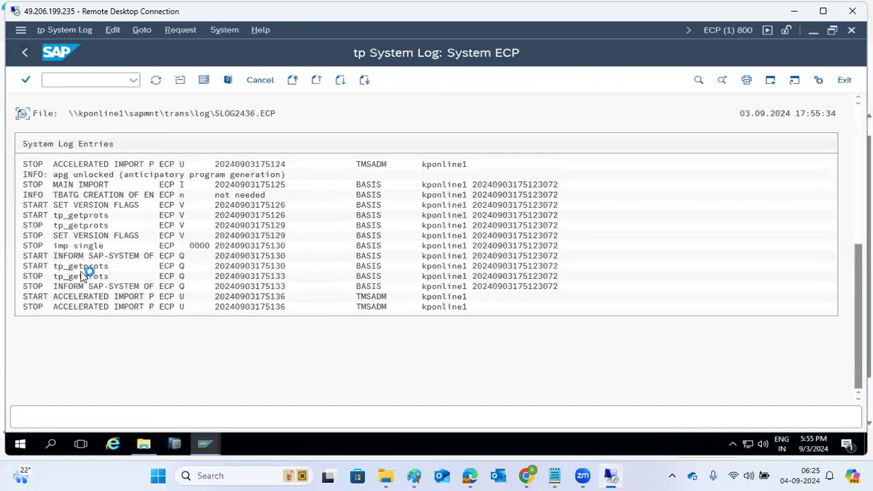
{"action": "scroll", "coordinate": [83, 275], "scroll_direction": "up", "scroll_amount": 1}
{"action": "scroll", "coordinate": [80, 273], "scroll_direction": "up", "scroll_amount": 2}
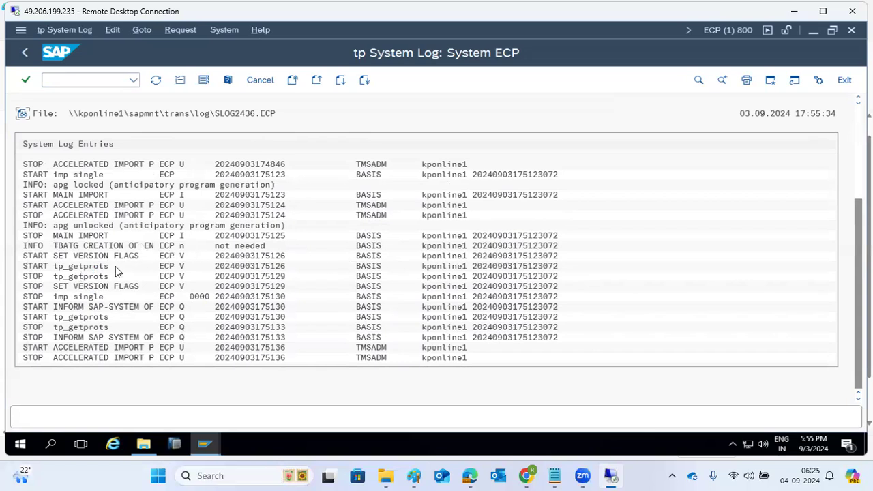
{"action": "scroll", "coordinate": [217, 277], "scroll_direction": "up", "scroll_amount": 4}
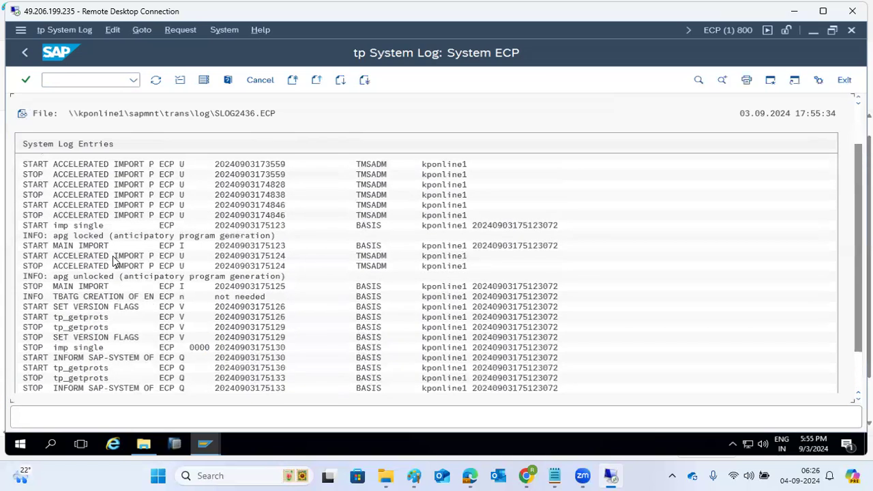
{"action": "scroll", "coordinate": [114, 261], "scroll_direction": "down", "scroll_amount": 3}
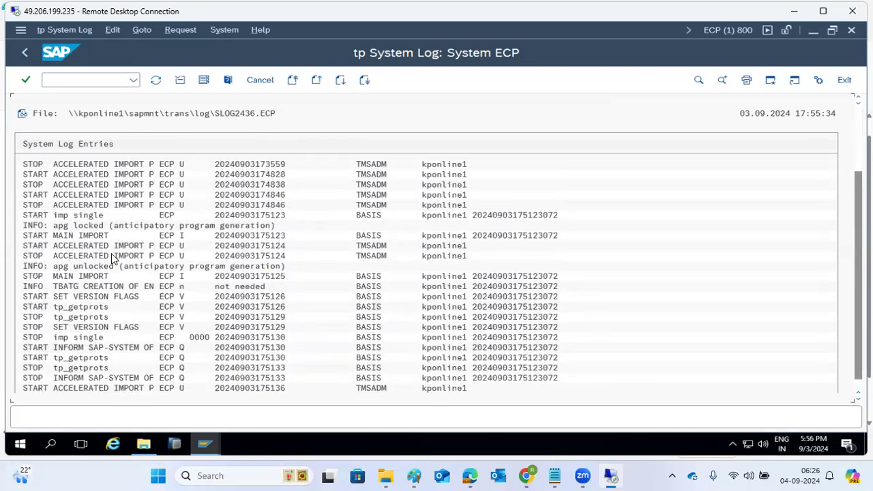
{"action": "scroll", "coordinate": [109, 256], "scroll_direction": "up", "scroll_amount": 2}
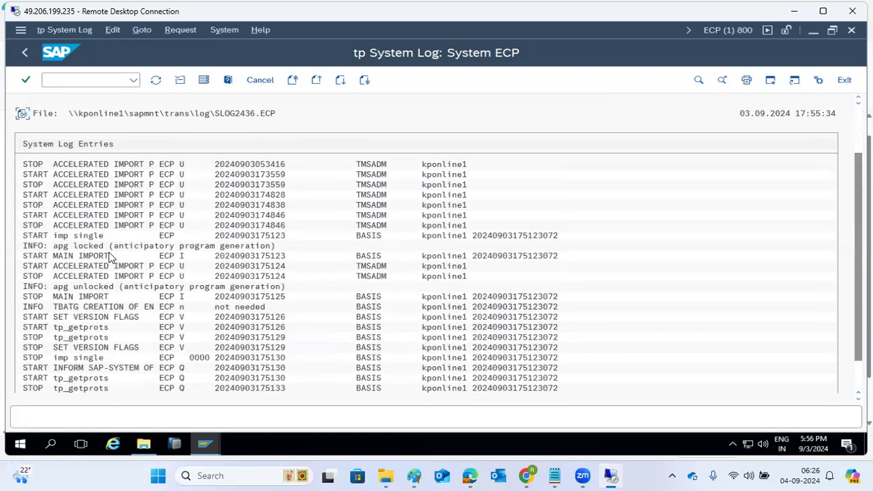
Step: Return to the DOMAIN_ECD import overview, briefly reopening the ECP queue
{"action": "left_click", "coordinate": [27, 53]}
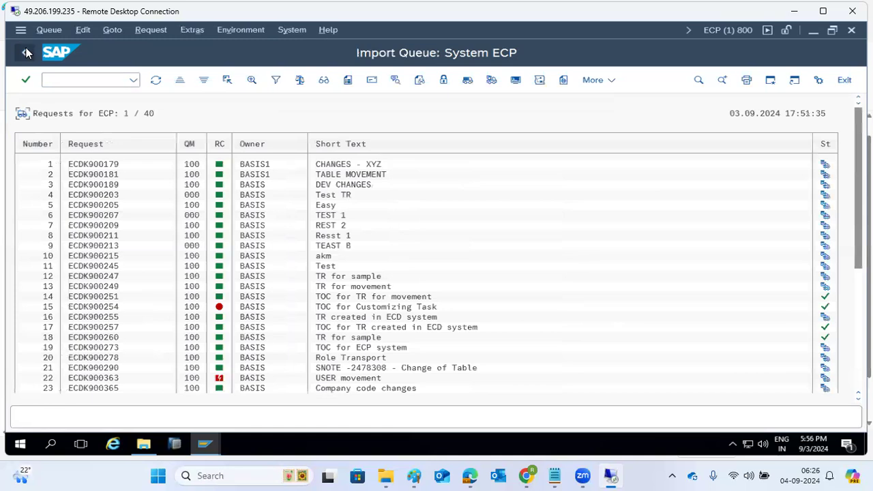
{"action": "left_click", "coordinate": [27, 53]}
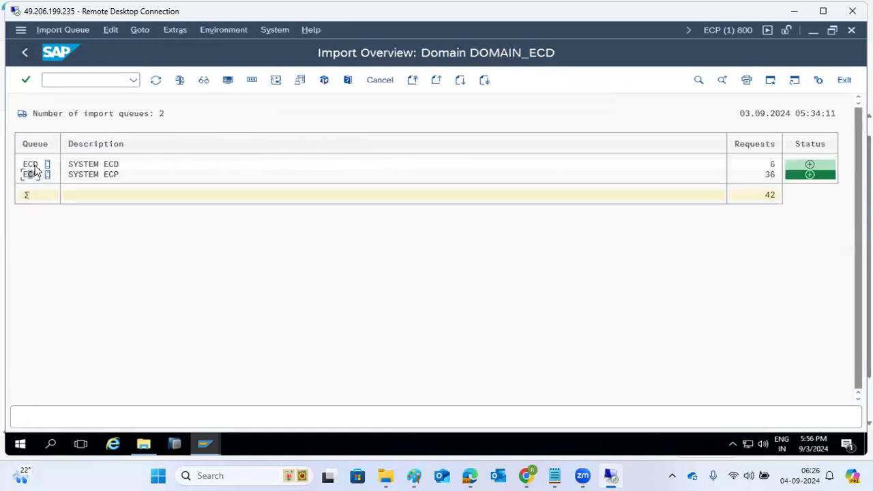
{"action": "double_click", "coordinate": [30, 175]}
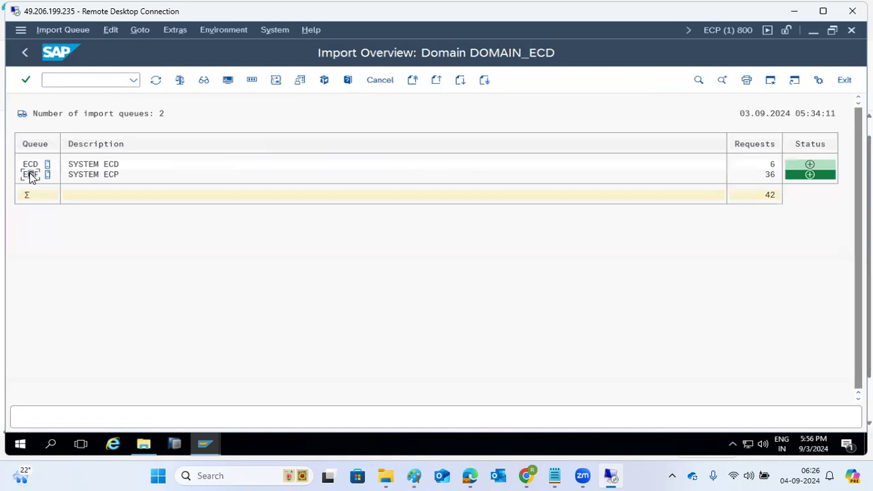
{"action": "left_click", "coordinate": [25, 55]}
Step: In Paint, finish the return-code notes and mark out a new text box below the TR flow
{"action": "left_click", "coordinate": [415, 477]}
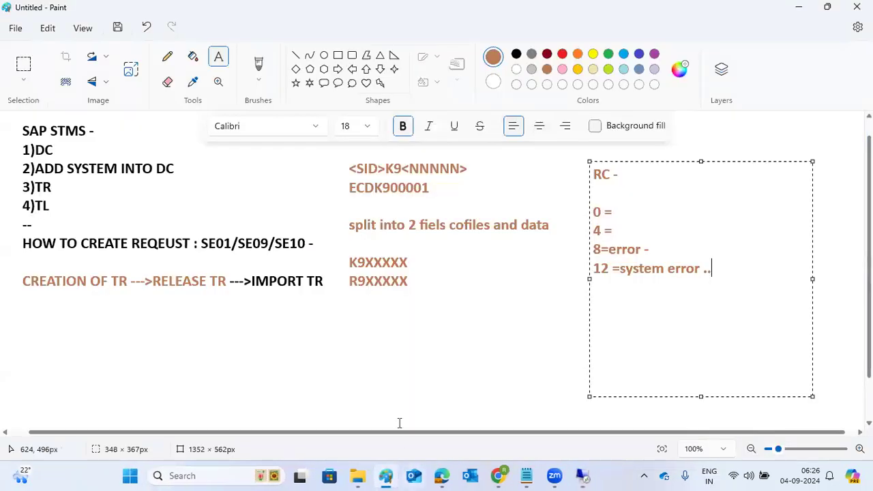
{"action": "left_click", "coordinate": [428, 312]}
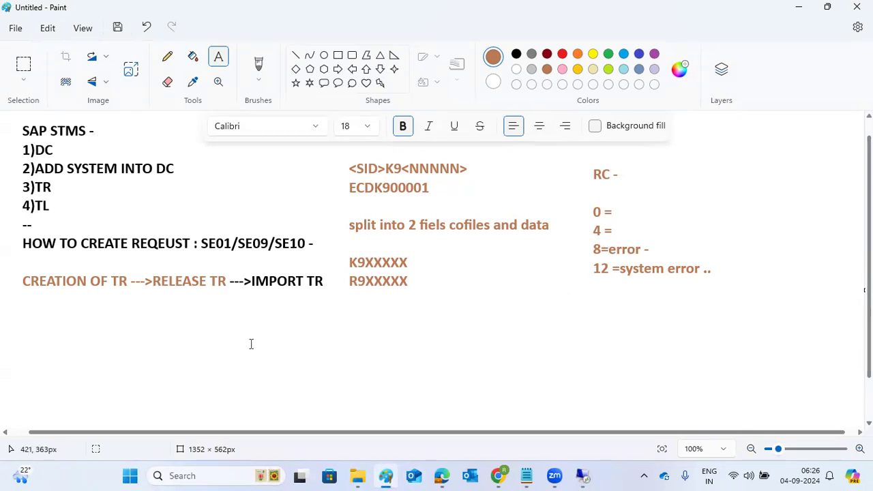
{"action": "left_click_drag", "start_coordinate": [98, 300], "coordinate": [814, 423]}
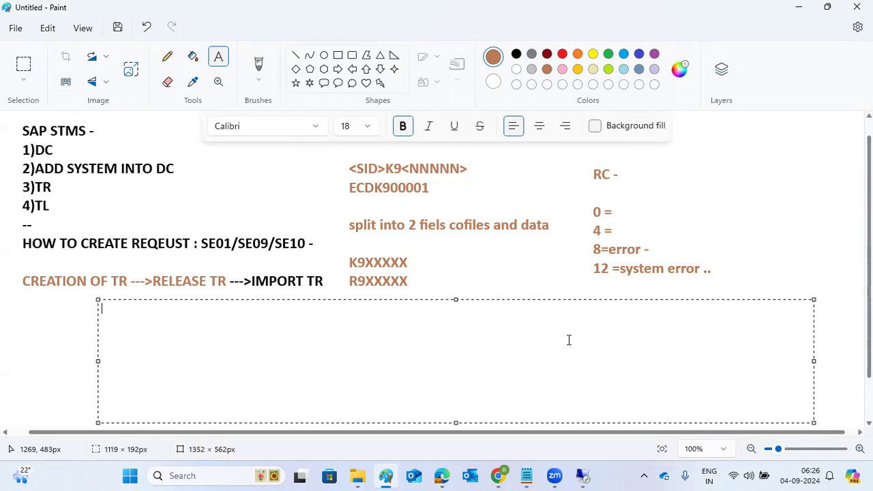
Step: Enter the lines JOB:RDDIMPDP, USER : TMSADM 000, RFC = TMS* and 1 free BTC, then select them
{"action": "type", "text": "JOB:RDDIMPDP"}
{"action": "key", "text": "Return"}
{"action": "type", "text": "USER"}
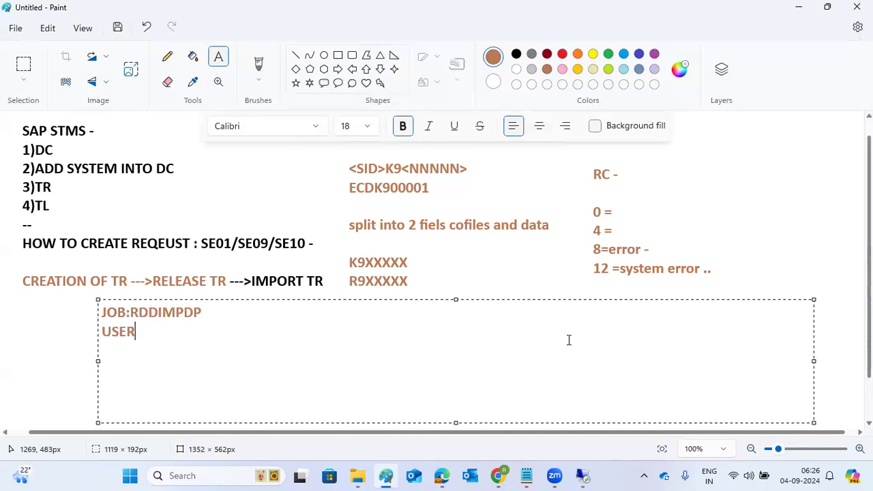
{"action": "type", "text": " : TMSADM"}
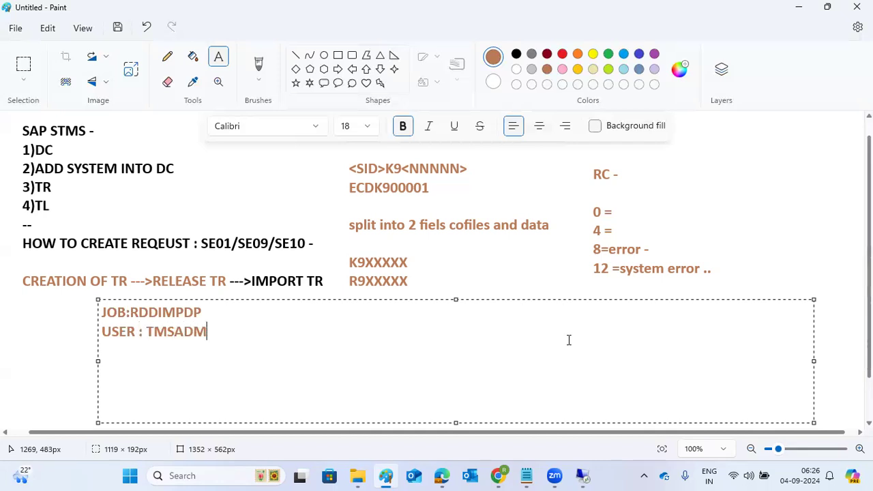
{"action": "type", "text": " 0000"}
{"action": "key", "text": "BackSpace"}
{"action": "key", "text": "Return"}
{"action": "type", "text": "RFC"}
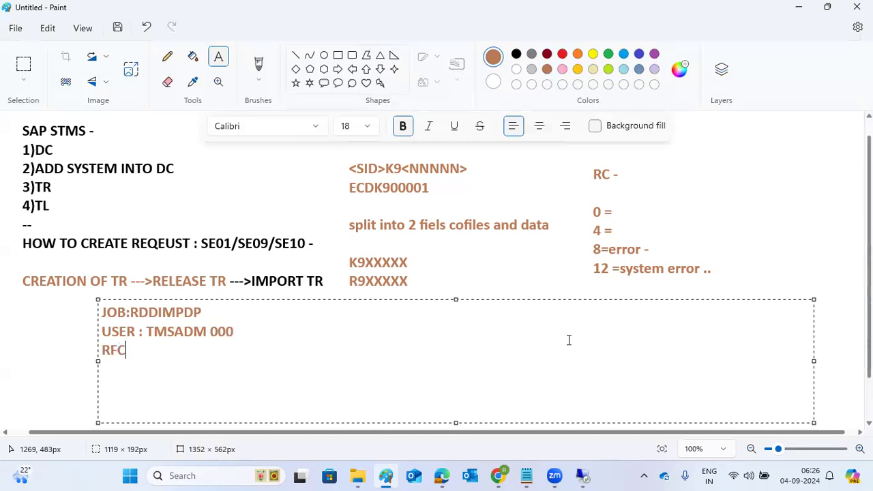
{"action": "type", "text": " = TMS*"}
{"action": "key", "text": "Return"}
{"action": "type", "text": "1 "}
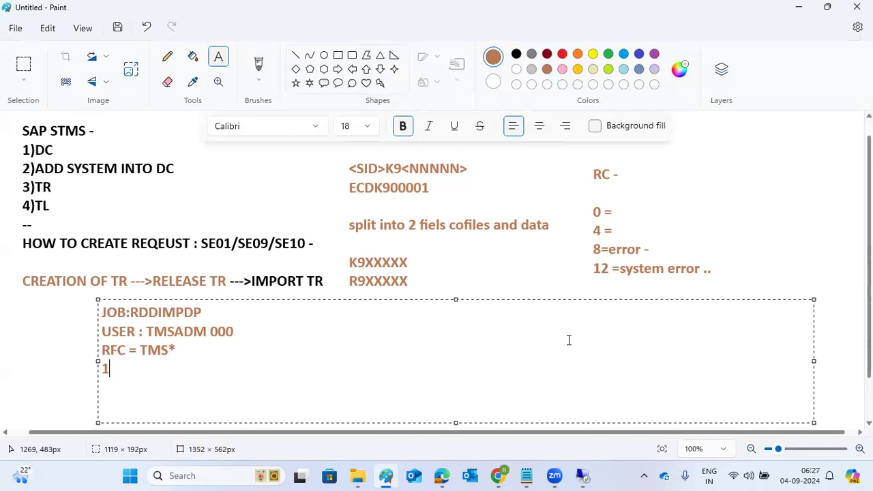
{"action": "type", "text": "free BTC"}
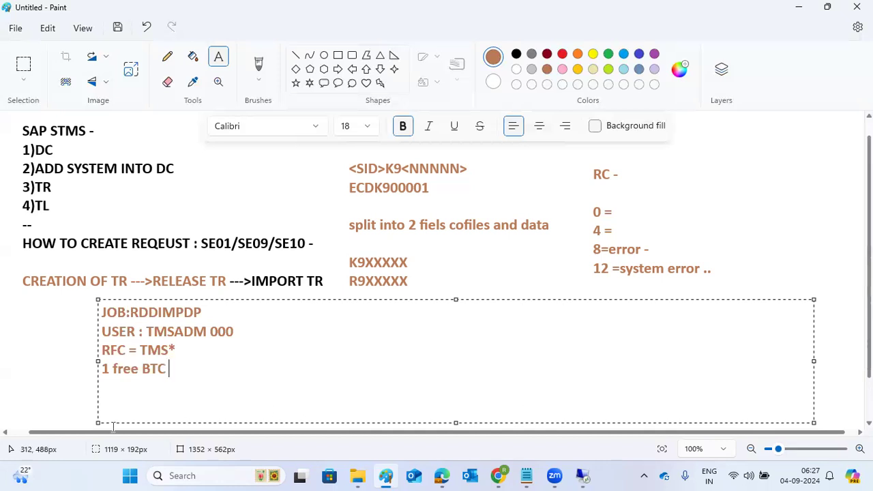
{"action": "left_click_drag", "start_coordinate": [170, 369], "coordinate": [91, 312]}
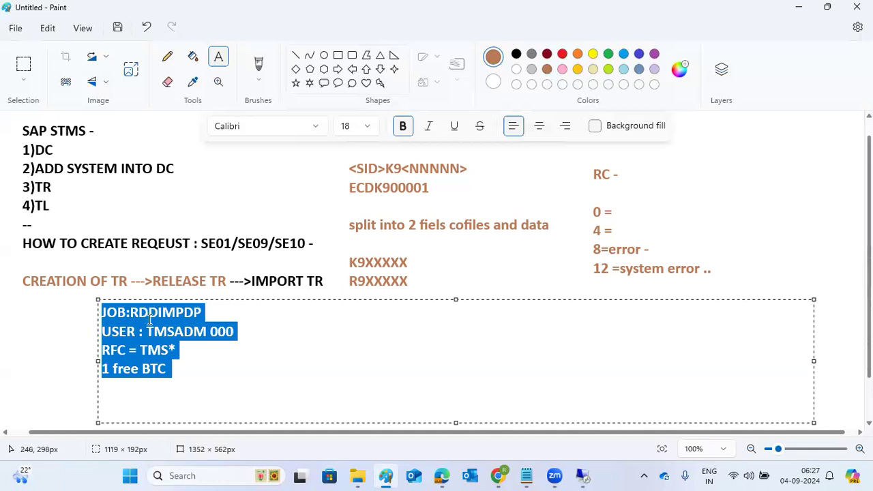
Step: Append -----SA38-RDDNEWPP, -SU01-, -SM59 and ===SM50/SM66 to the four job note lines
{"action": "left_click", "coordinate": [228, 307]}
{"action": "type", "text": "-----"}
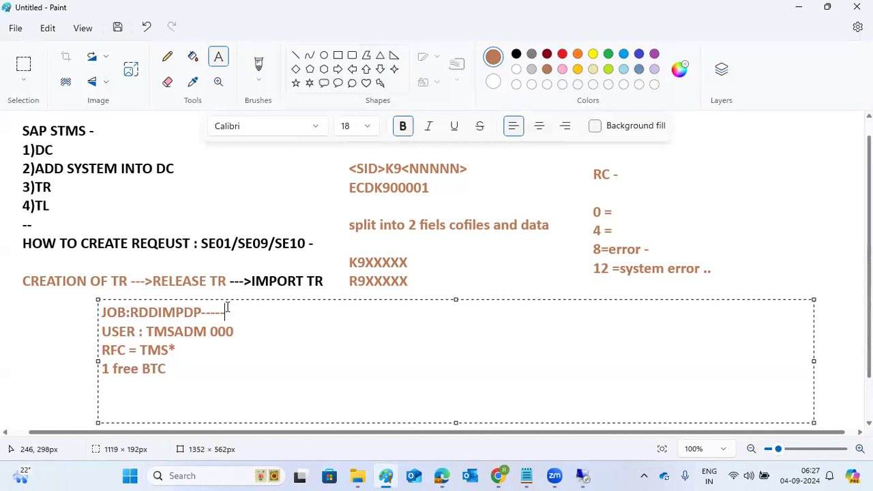
{"action": "type", "text": "3A38-RDDNEWPP"}
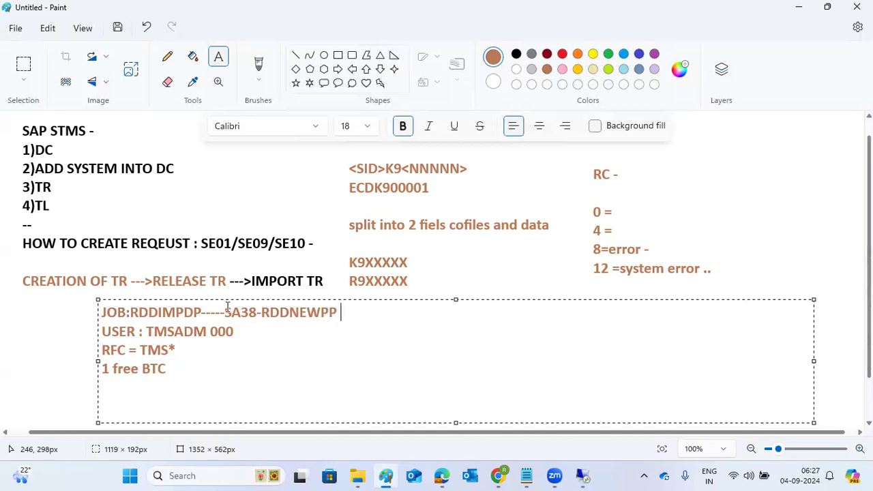
{"action": "key", "text": "Down"}
{"action": "type", "text": "-SU01-"}
{"action": "key", "text": "Down"}
{"action": "type", "text": "-SM59"}
{"action": "key", "text": "Down"}
{"action": "type", "text": "===SM50/SM66"}
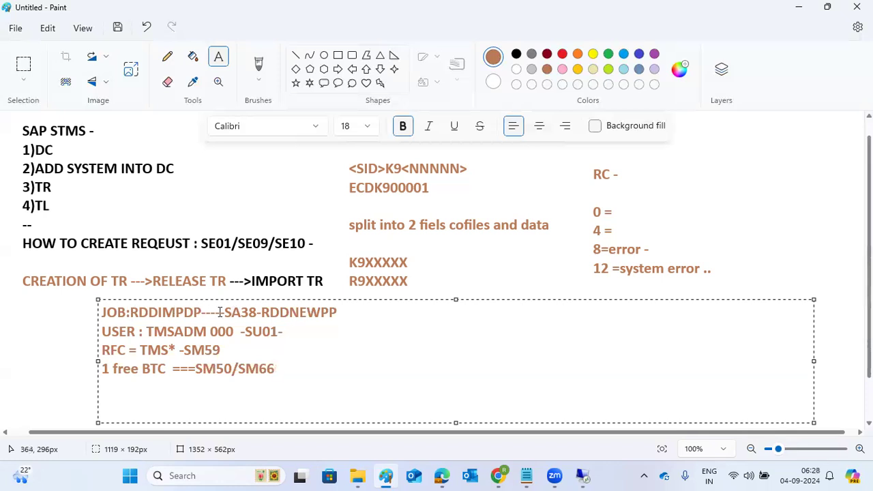
Step: Highlight the RDDNEWPP program name in the notes, then bring the remote SAP session forward
{"action": "left_click_drag", "start_coordinate": [231, 313], "coordinate": [335, 318]}
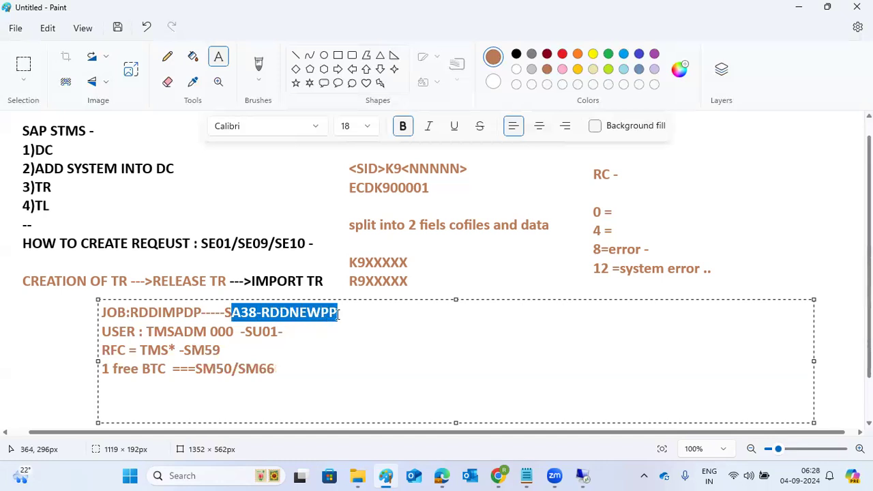
{"action": "double_click", "coordinate": [332, 313]}
{"action": "mouse_move", "coordinate": [582, 474]}
{"action": "left_click", "coordinate": [579, 436]}
Step: Run program RDDNEW via /nsa38; it hits a runtime error, so go back to Easy Access
{"action": "left_click", "coordinate": [71, 81]}
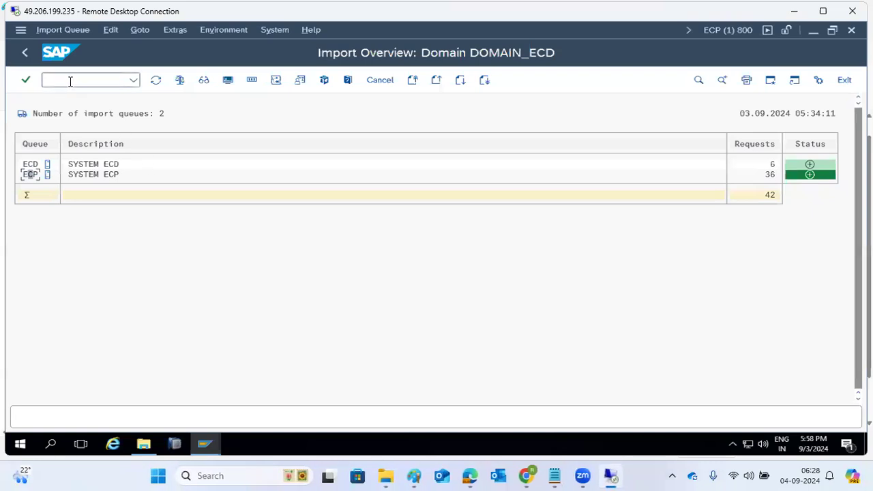
{"action": "type", "text": "/nsa38"}
{"action": "key", "text": "Return"}
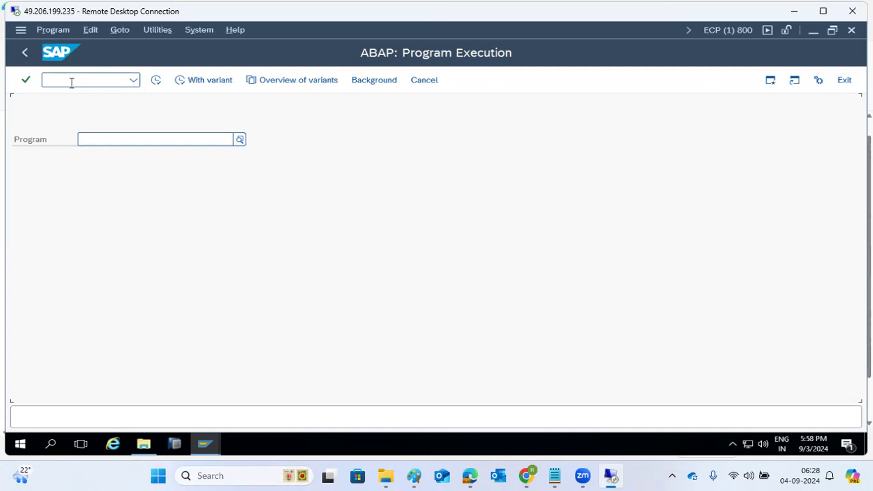
{"action": "type", "text": "RDD"}
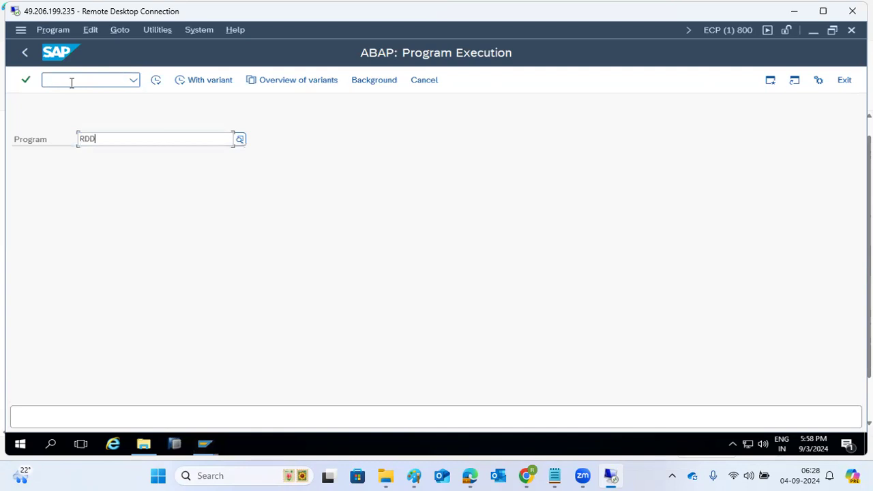
{"action": "type", "text": "NEW"}
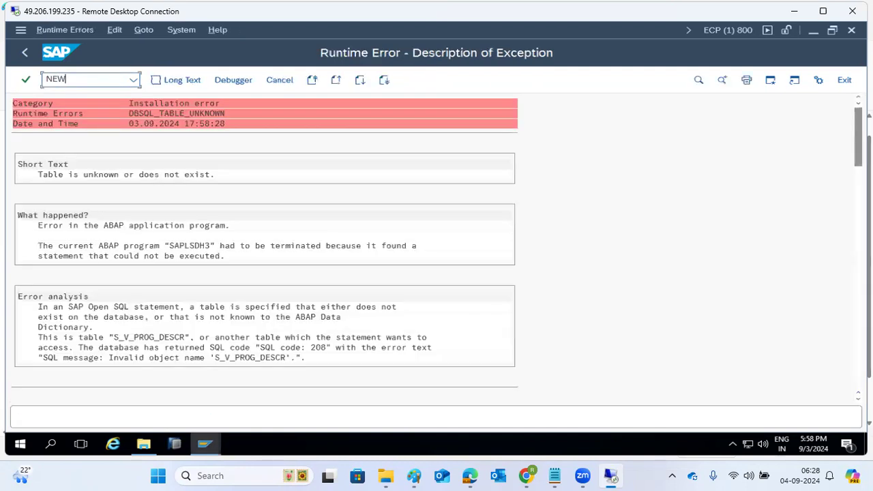
{"action": "left_click", "coordinate": [26, 52]}
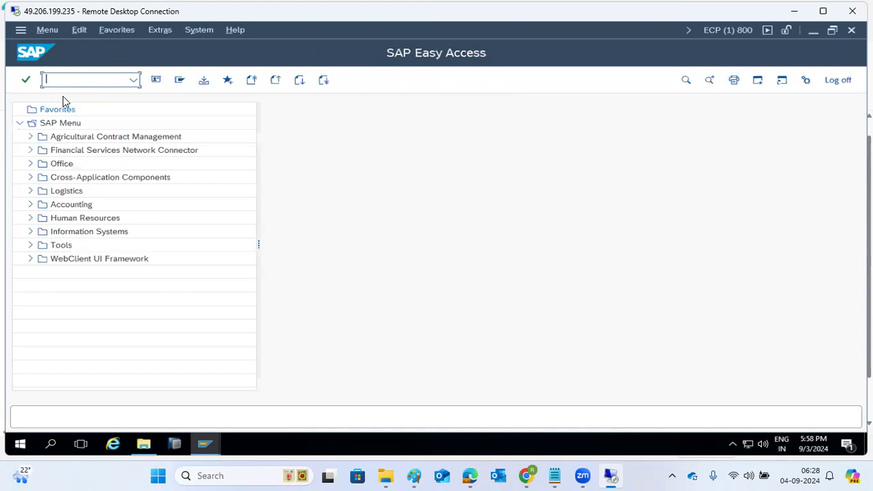
Step: Retry RDDNE in SA38, leave the runtime error, and switch back to the Paint notes
{"action": "type", "text": "sa38"}
{"action": "key", "text": "Return"}
{"action": "type", "text": "RDDNE"}
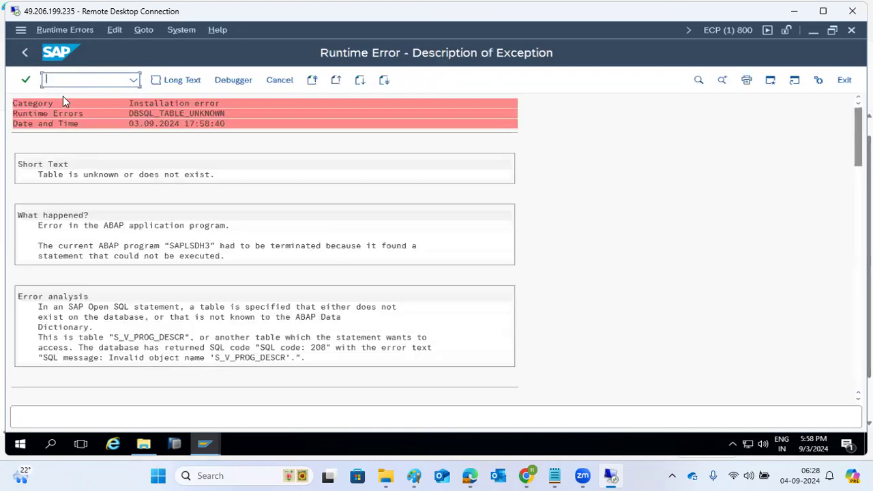
{"action": "scroll", "coordinate": [121, 341], "scroll_direction": "down", "scroll_amount": 3}
{"action": "scroll", "coordinate": [123, 346], "scroll_direction": "down", "scroll_amount": 6}
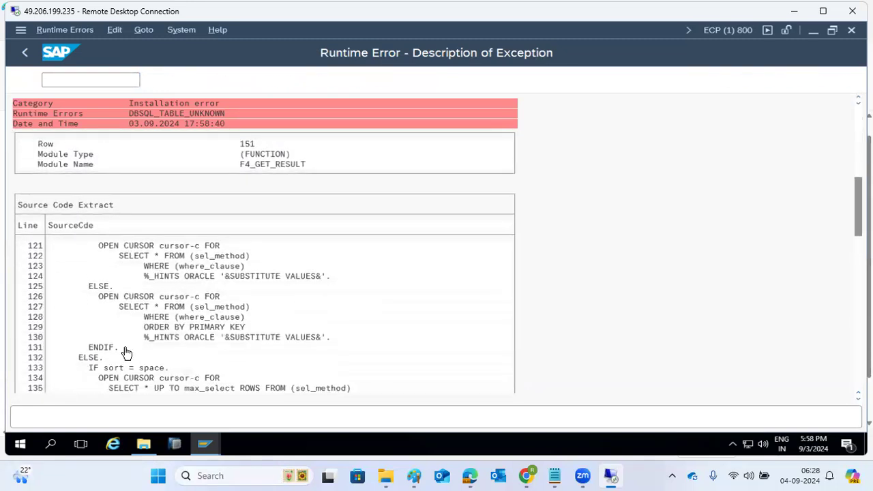
{"action": "left_click", "coordinate": [26, 53]}
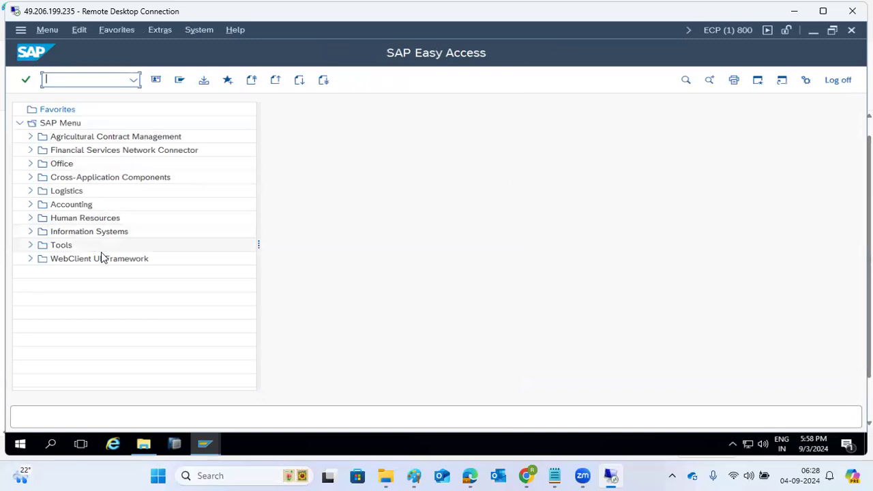
{"action": "left_click", "coordinate": [205, 444]}
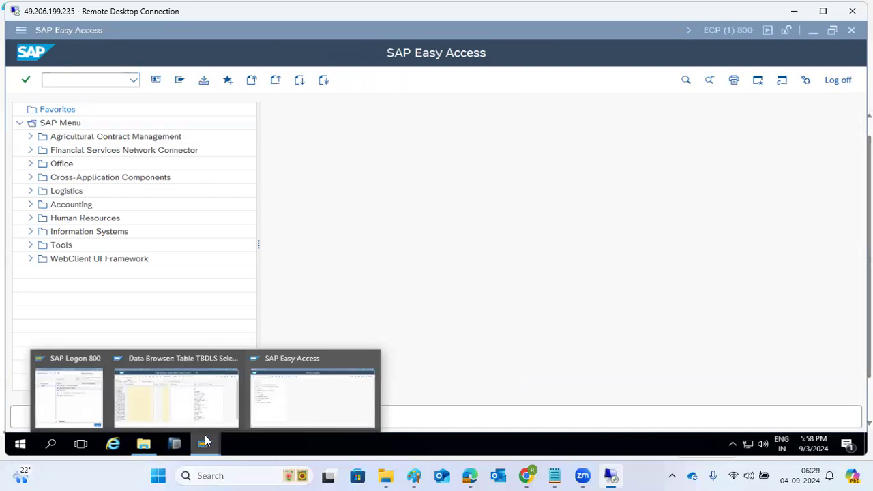
{"action": "left_click", "coordinate": [418, 476]}
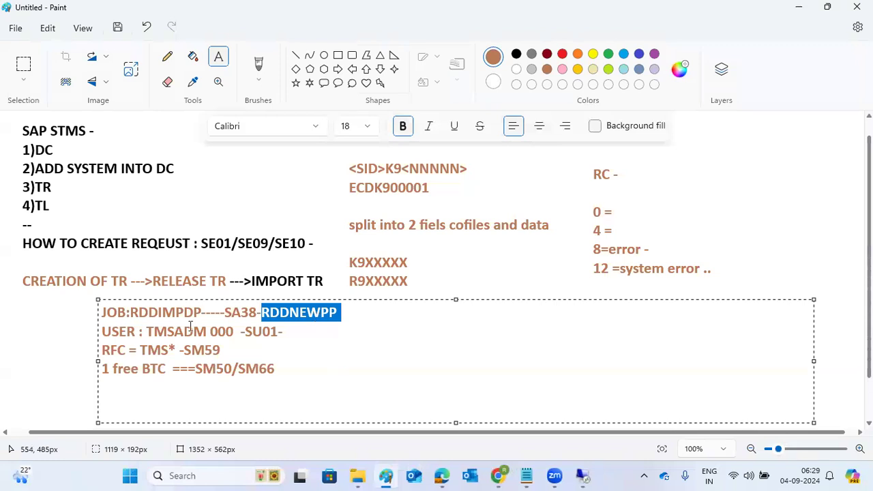
Step: Highlight RDDIMPDP and the four prerequisite note lines, then return to the SAP session
{"action": "double_click", "coordinate": [174, 312]}
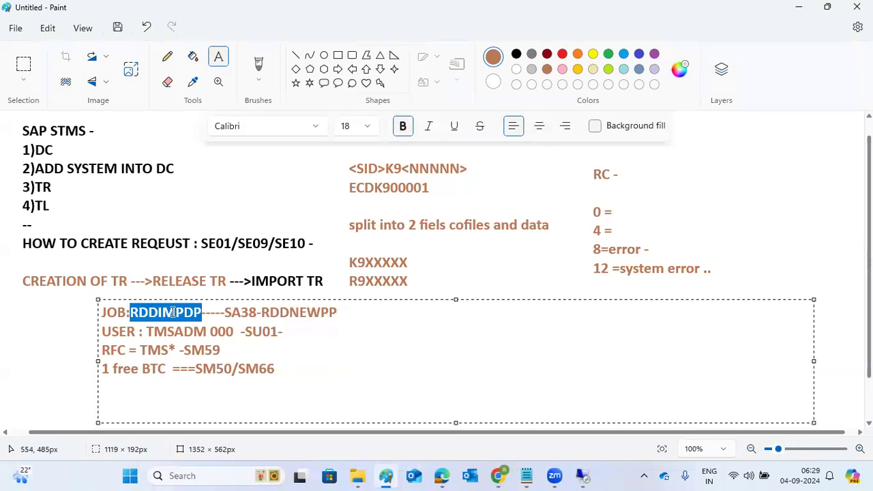
{"action": "left_click", "coordinate": [215, 332]}
{"action": "left_click_drag", "start_coordinate": [298, 373], "coordinate": [101, 312]}
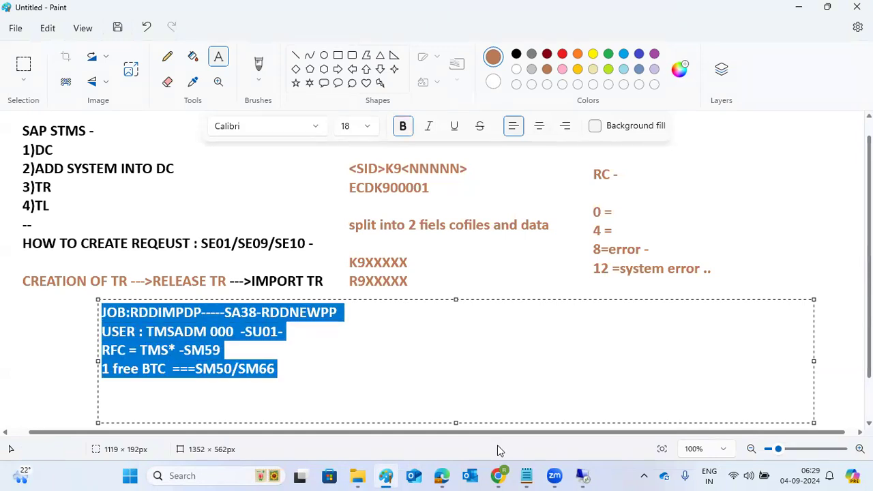
{"action": "left_click", "coordinate": [582, 476]}
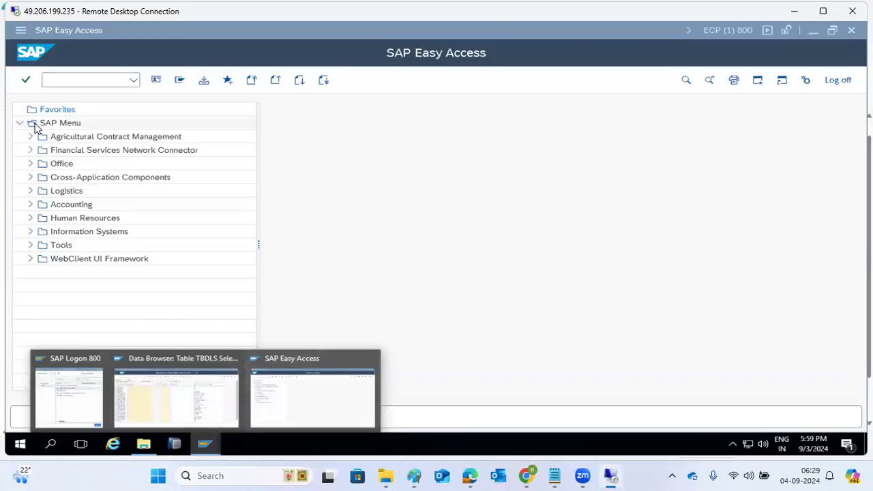
Step: Open SM50 and mark the Background row showing 6 of 6 processes free
{"action": "left_click", "coordinate": [66, 80]}
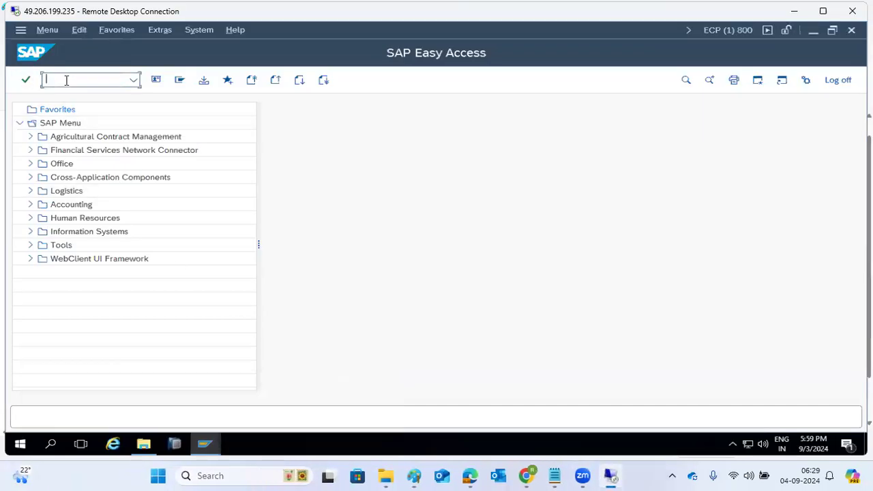
{"action": "type", "text": "sm50"}
{"action": "key", "text": "Return"}
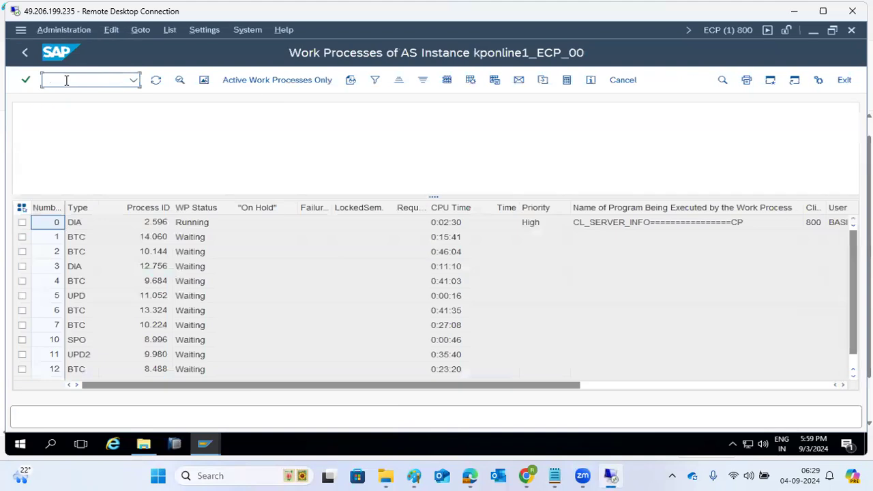
{"action": "left_click_drag", "start_coordinate": [154, 149], "coordinate": [164, 150]}
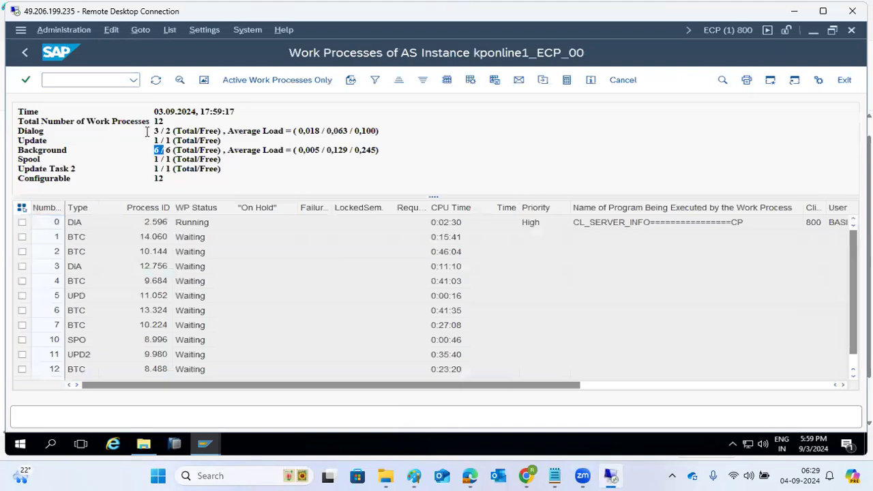
Step: Enter /nsm59 to open the RFC connections configuration
{"action": "left_click", "coordinate": [102, 79]}
{"action": "type", "text": "/"}
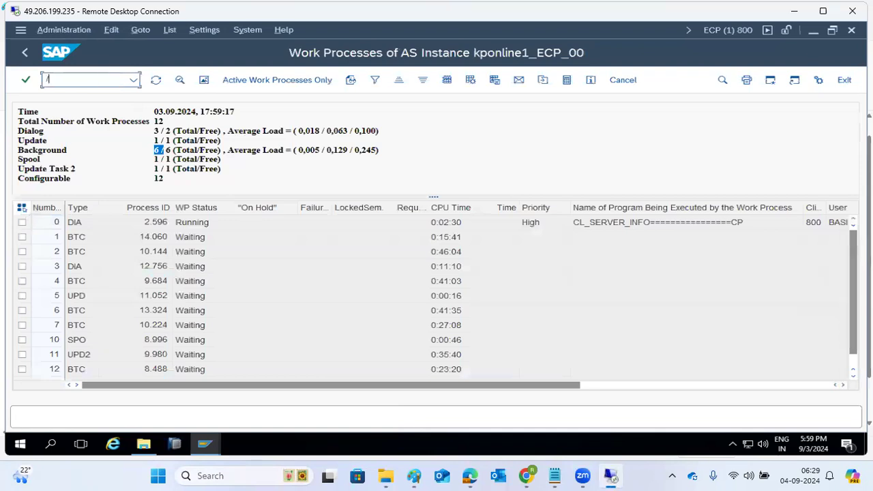
{"action": "type", "text": "nsm3"}
{"action": "key", "text": "BackSpace"}
{"action": "type", "text": "59"}
{"action": "key", "text": "Return"}
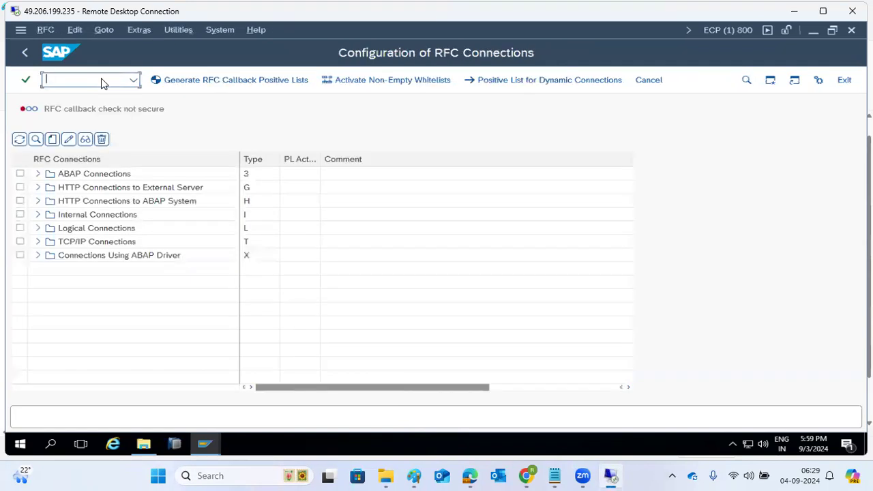
{"action": "left_click", "coordinate": [39, 174]}
{"action": "left_click", "coordinate": [38, 174]}
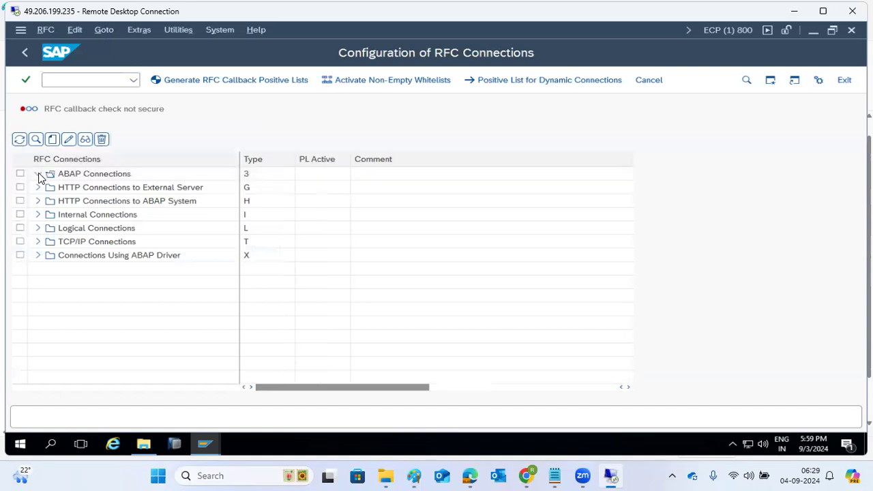
{"action": "scroll", "coordinate": [131, 350], "scroll_direction": "down", "scroll_amount": 20}
{"action": "scroll", "coordinate": [133, 350], "scroll_direction": "down", "scroll_amount": 20}
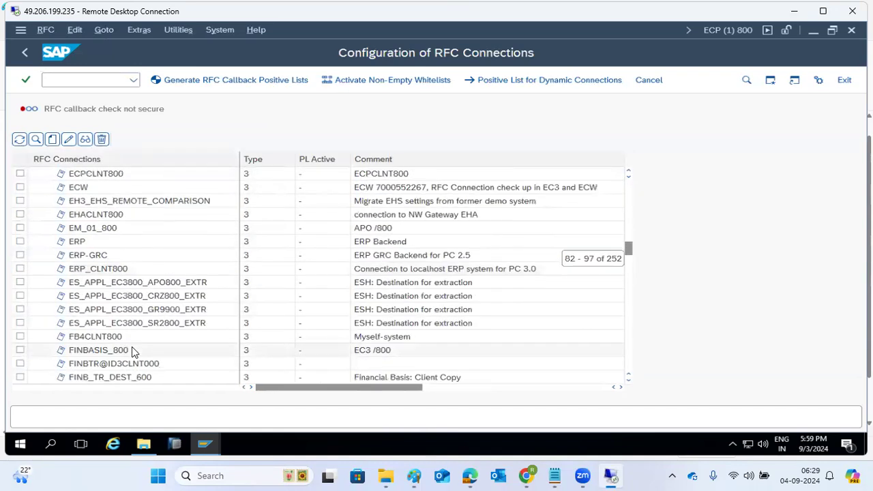
{"action": "scroll", "coordinate": [133, 351], "scroll_direction": "down", "scroll_amount": 20}
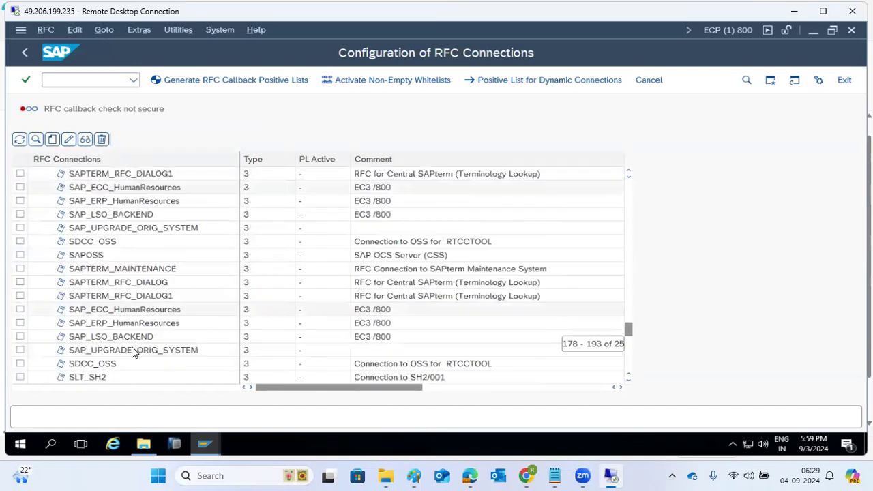
{"action": "scroll", "coordinate": [133, 351], "scroll_direction": "up", "scroll_amount": 4}
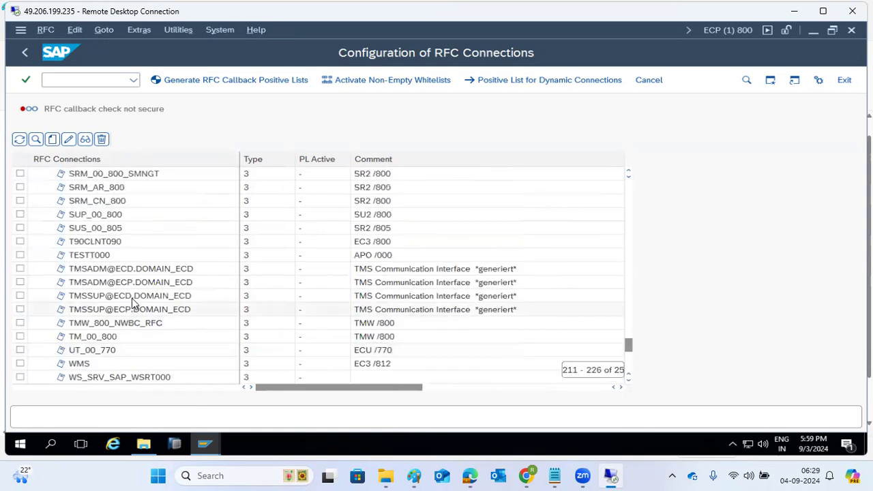
{"action": "double_click", "coordinate": [119, 269]}
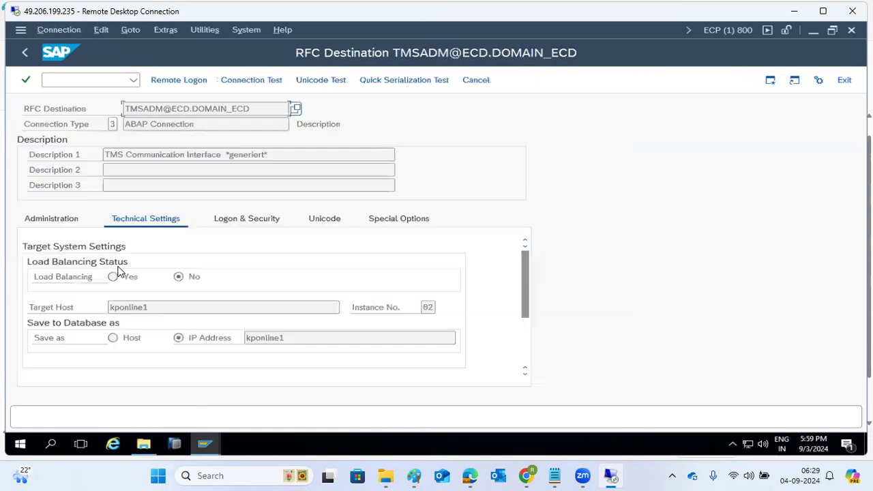
{"action": "left_click", "coordinate": [240, 80]}
{"action": "left_click", "coordinate": [22, 58]}
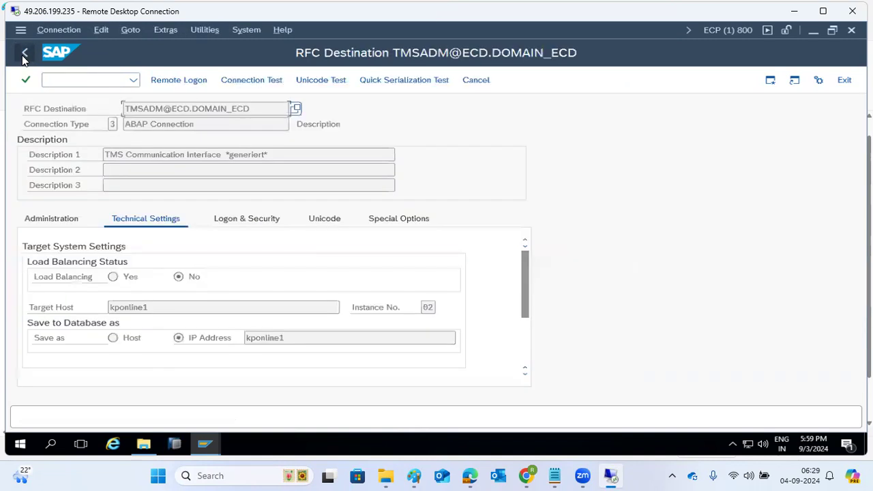
Step: Check the destination's logon and security settings, then go back to SAP Easy Access
{"action": "left_click", "coordinate": [224, 220]}
{"action": "scroll", "coordinate": [146, 293], "scroll_direction": "up", "scroll_amount": 3}
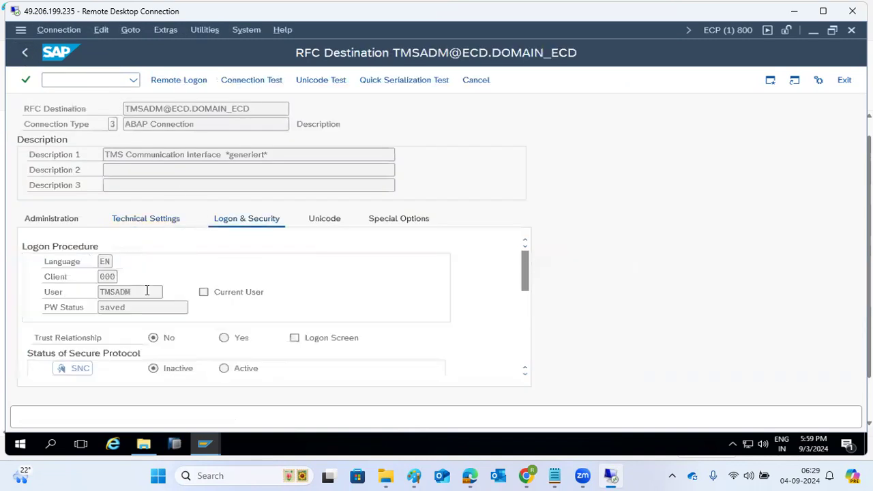
{"action": "left_click", "coordinate": [24, 54]}
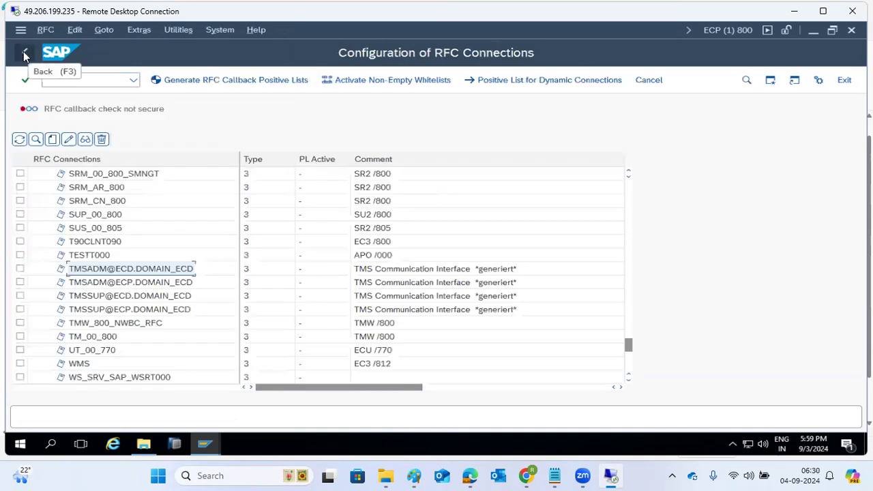
{"action": "left_click", "coordinate": [24, 56]}
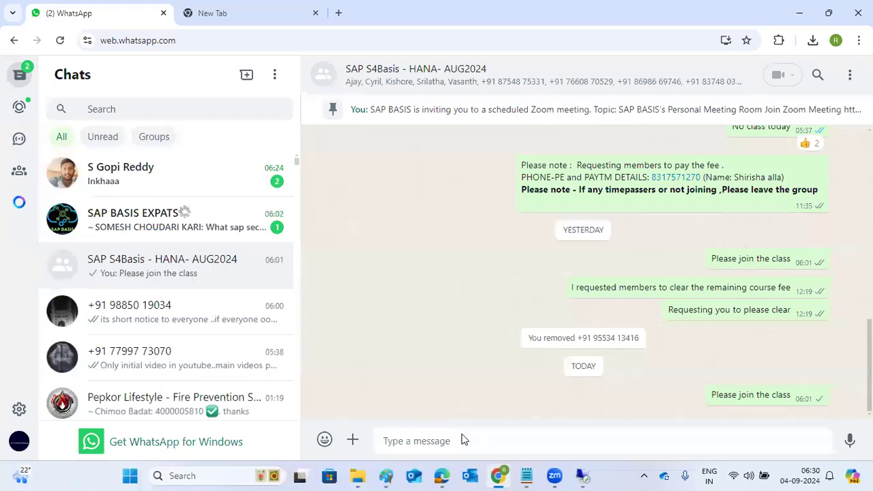
Step: Switch from WhatsApp Web back to the Remote Desktop SAP session
{"action": "left_click", "coordinate": [499, 475]}
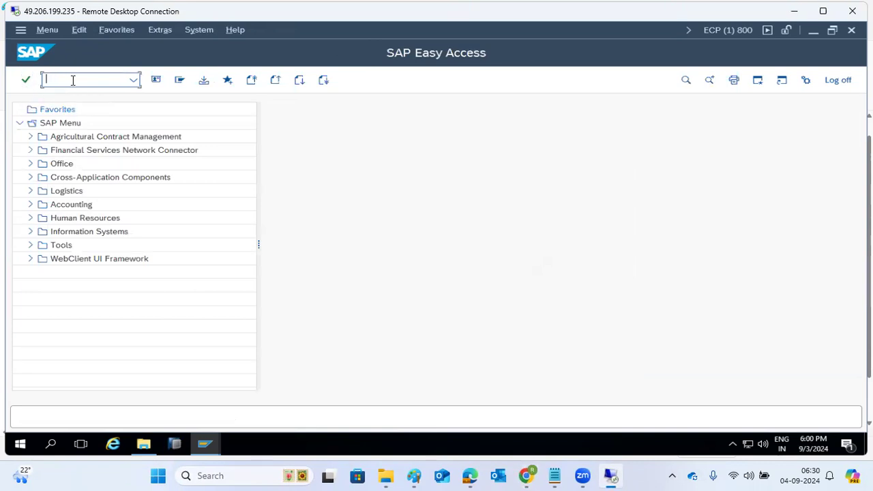
Step: Open the trans\buffer folder sorted newest first and open the ECP file in Notepad
{"action": "left_click", "coordinate": [143, 444]}
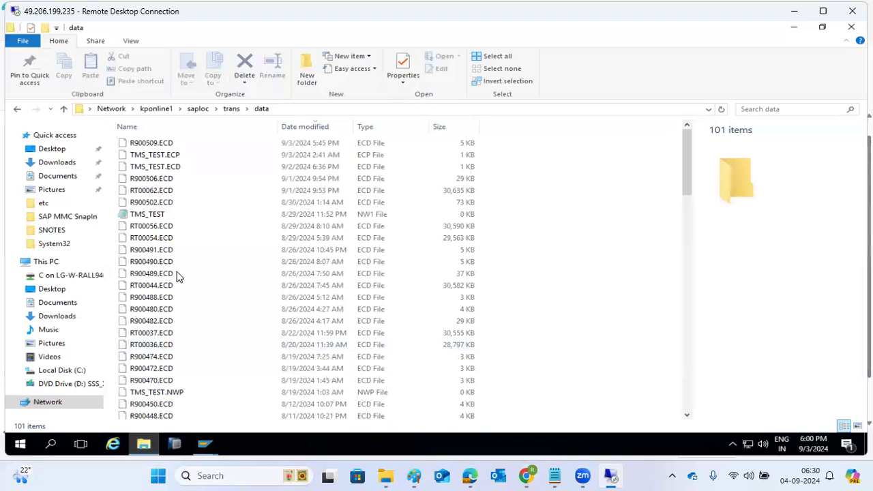
{"action": "left_click", "coordinate": [230, 109]}
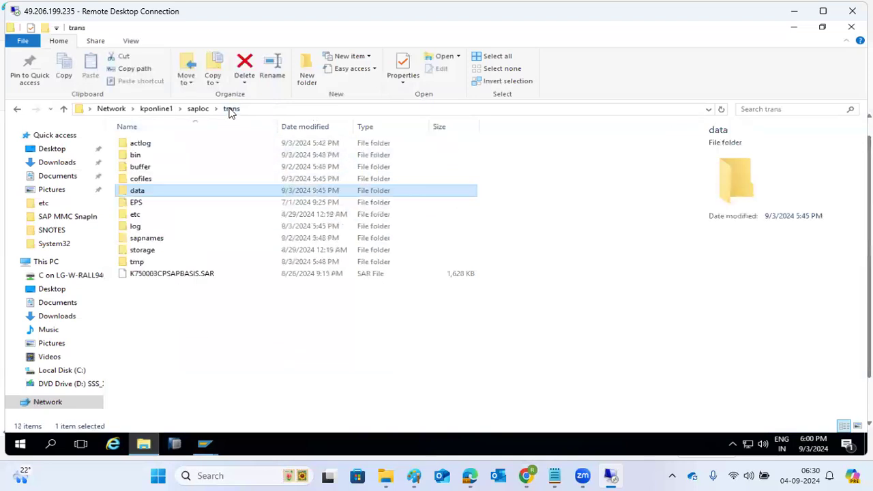
{"action": "double_click", "coordinate": [140, 167]}
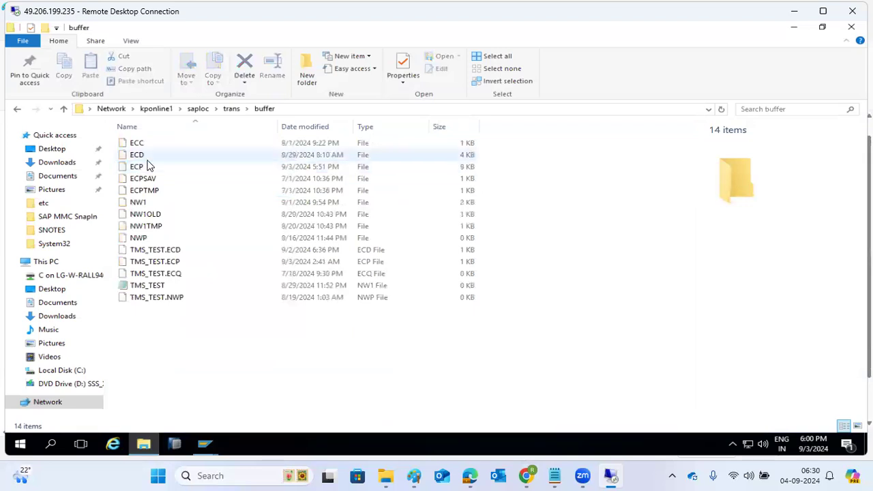
{"action": "left_click", "coordinate": [298, 128]}
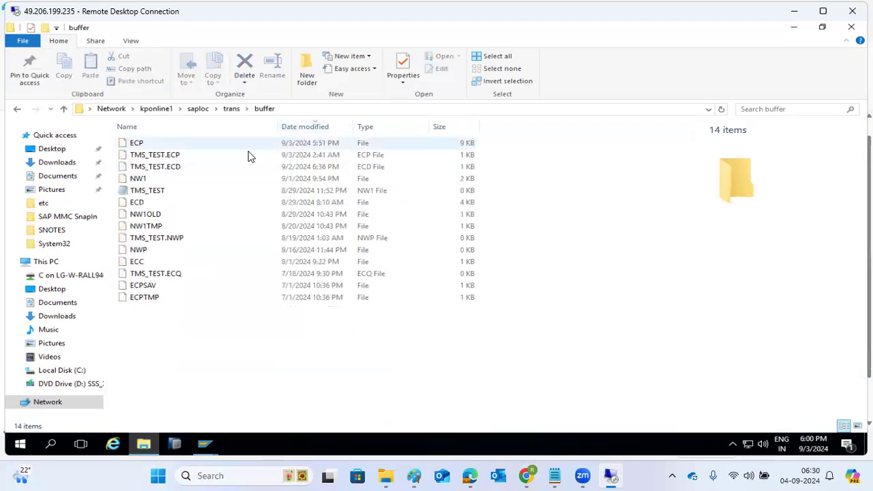
{"action": "double_click", "coordinate": [140, 144]}
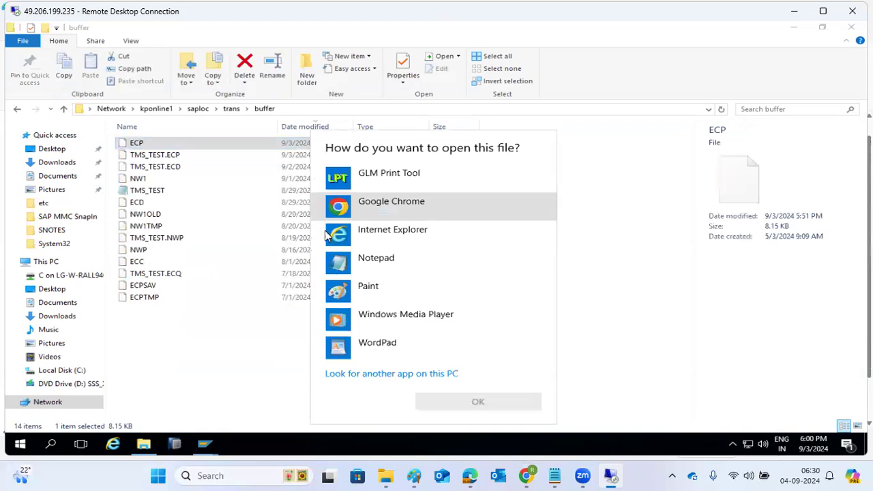
{"action": "left_click", "coordinate": [343, 266]}
{"action": "left_click", "coordinate": [343, 265]}
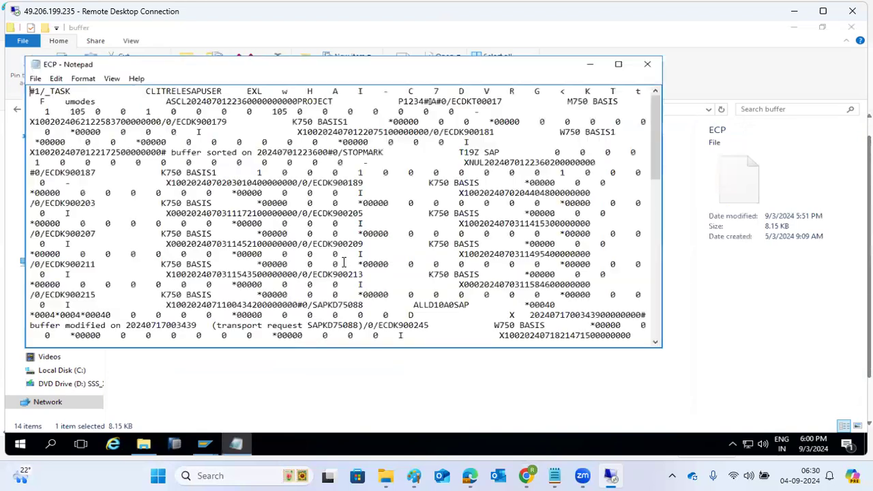
Step: Select the last entries of the ECP buffer, close it, and open trans\bin
{"action": "scroll", "coordinate": [497, 313], "scroll_direction": "down", "scroll_amount": 10}
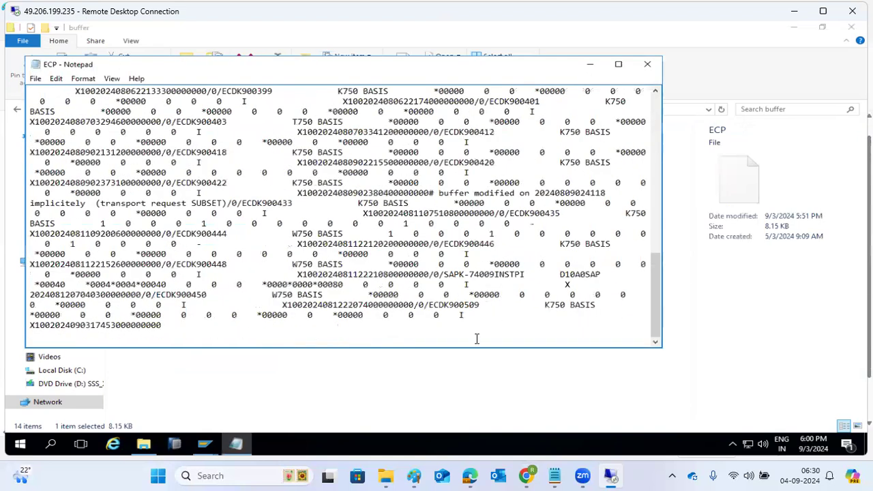
{"action": "left_click_drag", "start_coordinate": [428, 305], "coordinate": [468, 335]}
{"action": "left_click", "coordinate": [647, 64]}
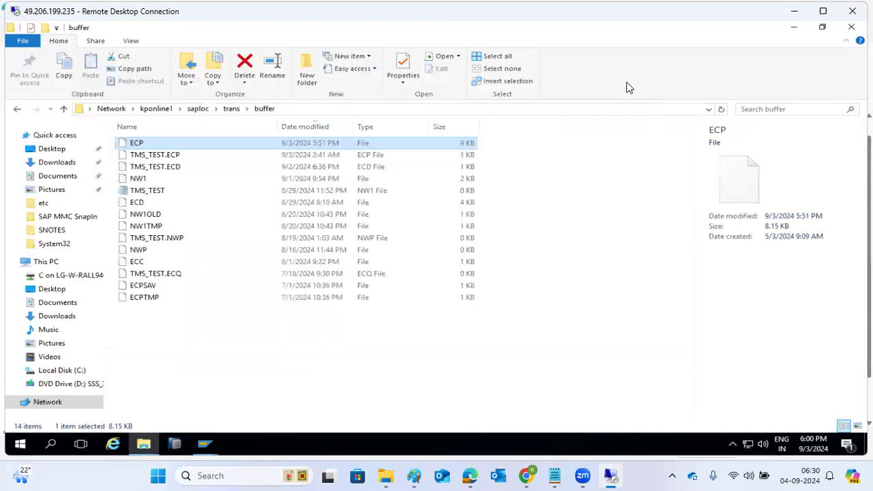
{"action": "left_click", "coordinate": [231, 108]}
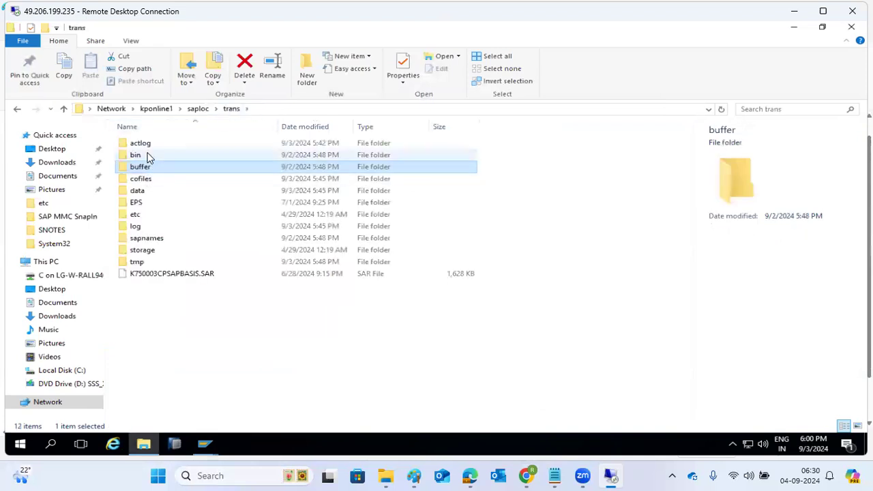
{"action": "double_click", "coordinate": [142, 155]}
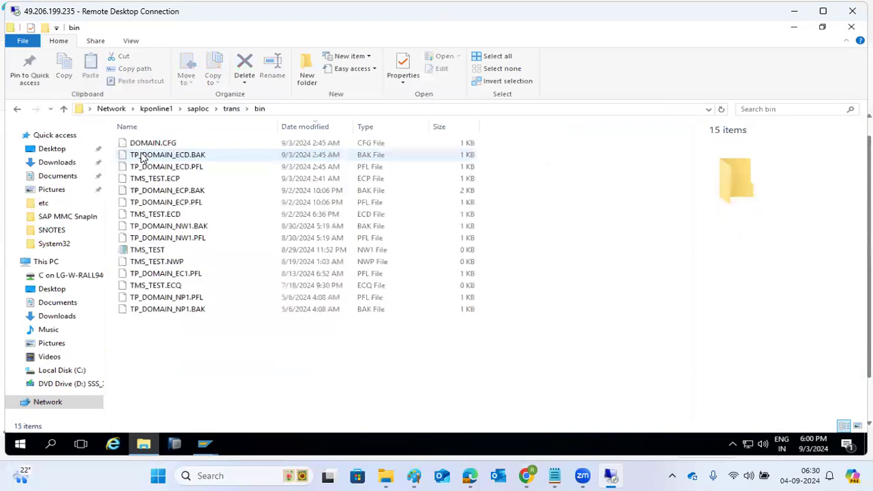
Step: Open trans\EPS\in and sort its files largest first
{"action": "left_click", "coordinate": [231, 111]}
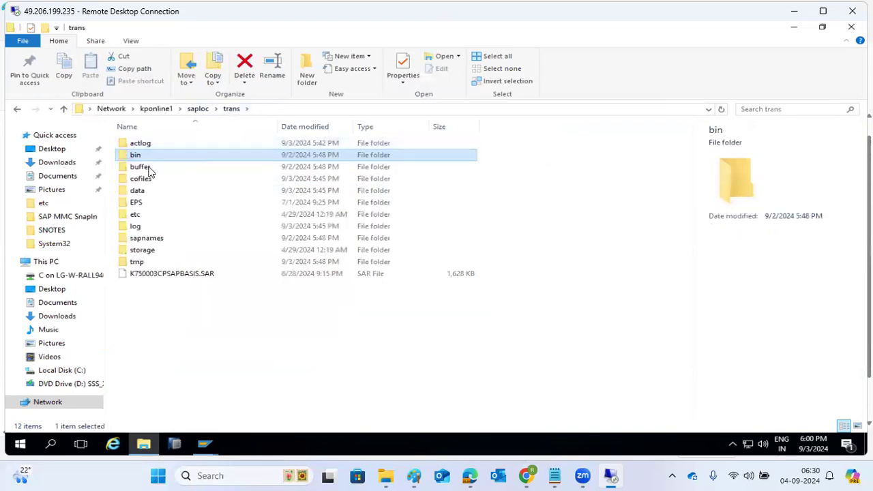
{"action": "double_click", "coordinate": [138, 204]}
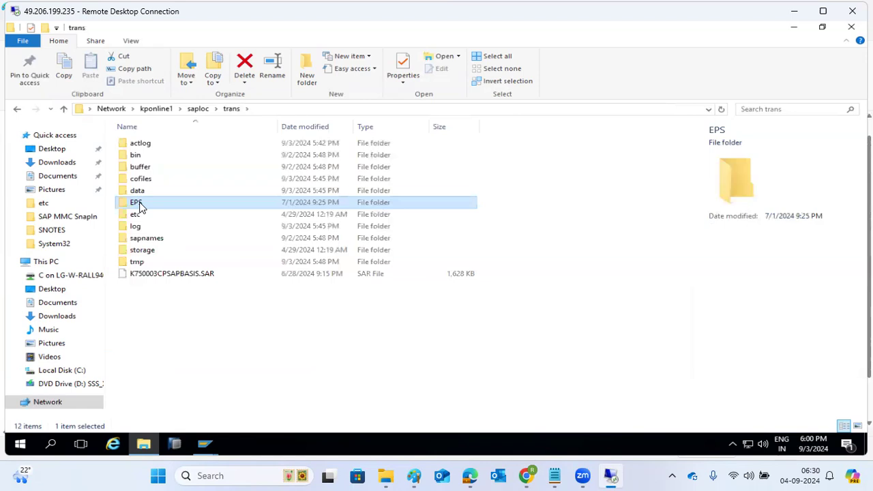
{"action": "double_click", "coordinate": [139, 157]}
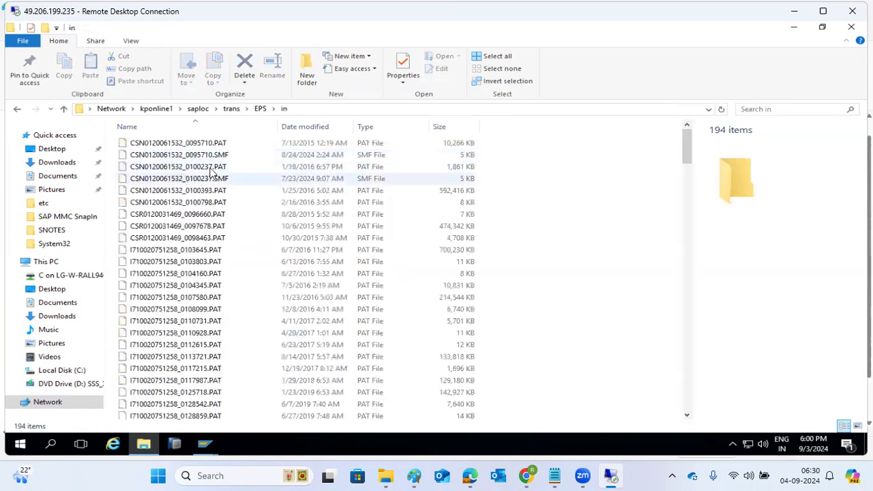
{"action": "left_click", "coordinate": [448, 129]}
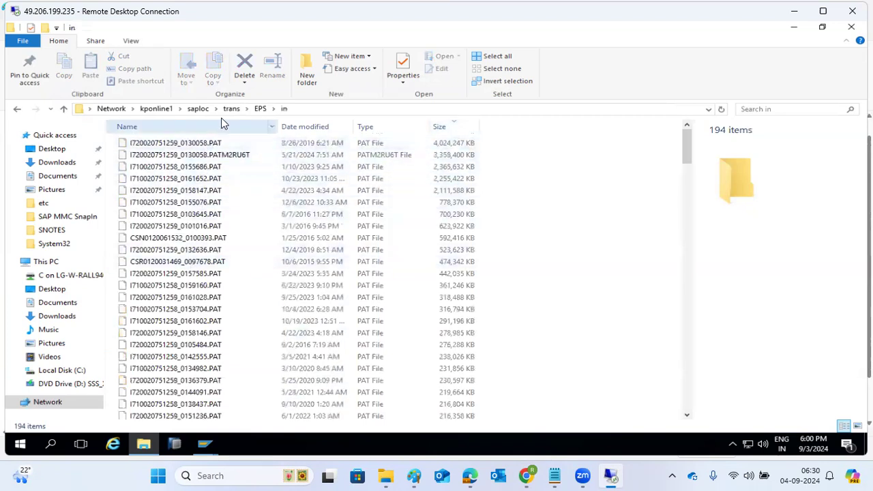
Step: Open the trans\log folder and sort the log files newest first
{"action": "left_click", "coordinate": [236, 109]}
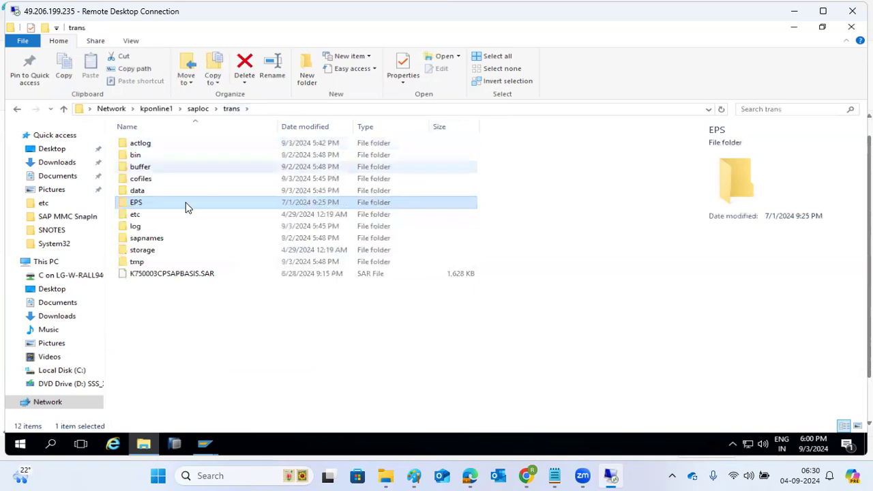
{"action": "double_click", "coordinate": [136, 226]}
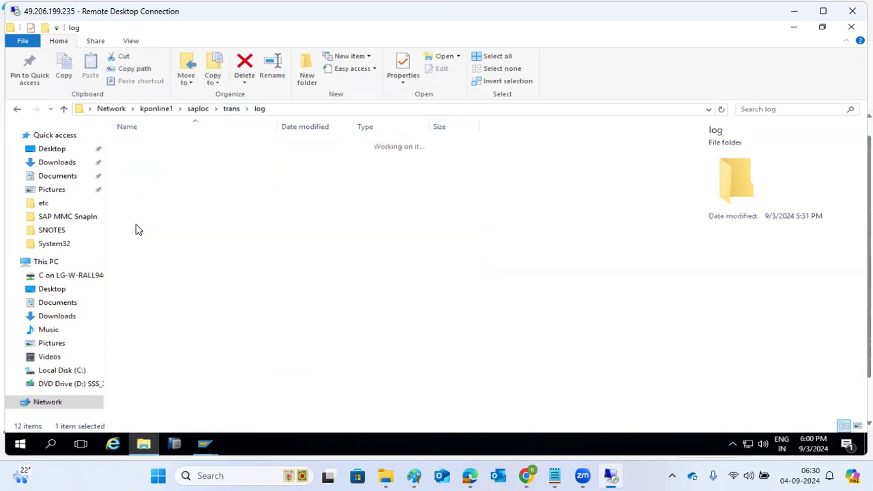
{"action": "left_click", "coordinate": [310, 128]}
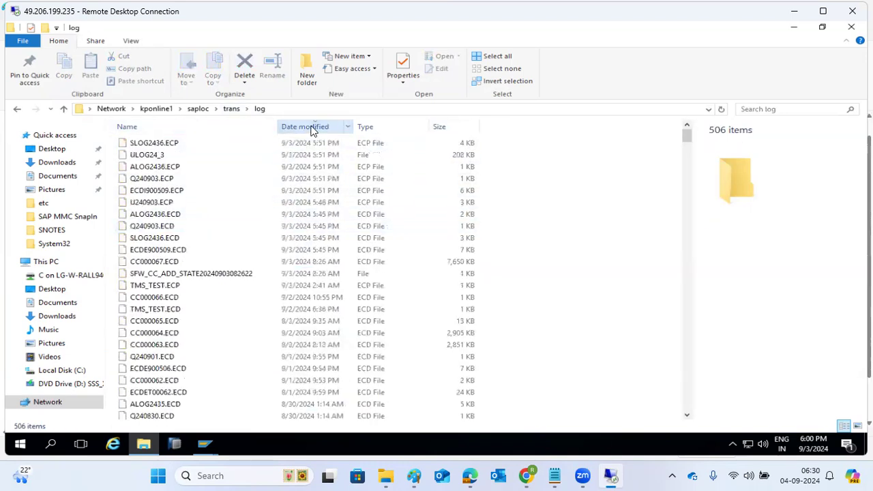
Step: Open SLOG2436.ECP in Notepad, glance through it, and close it
{"action": "double_click", "coordinate": [134, 144]}
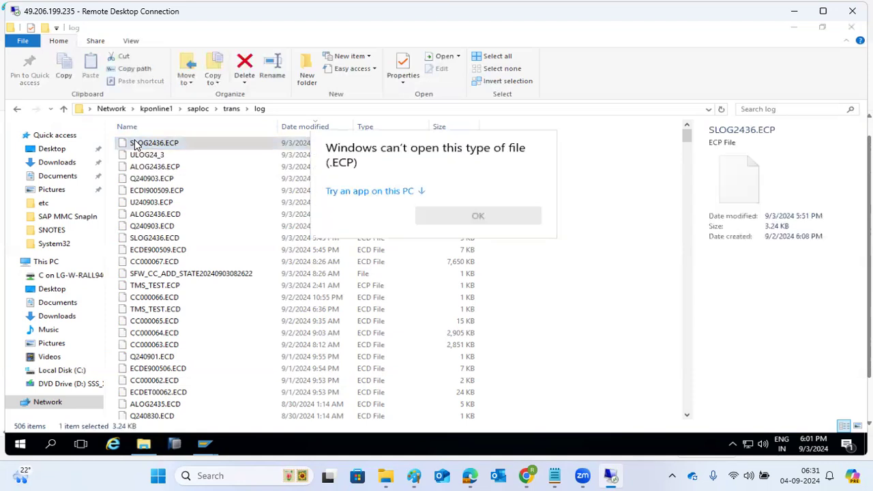
{"action": "left_click", "coordinate": [398, 193]}
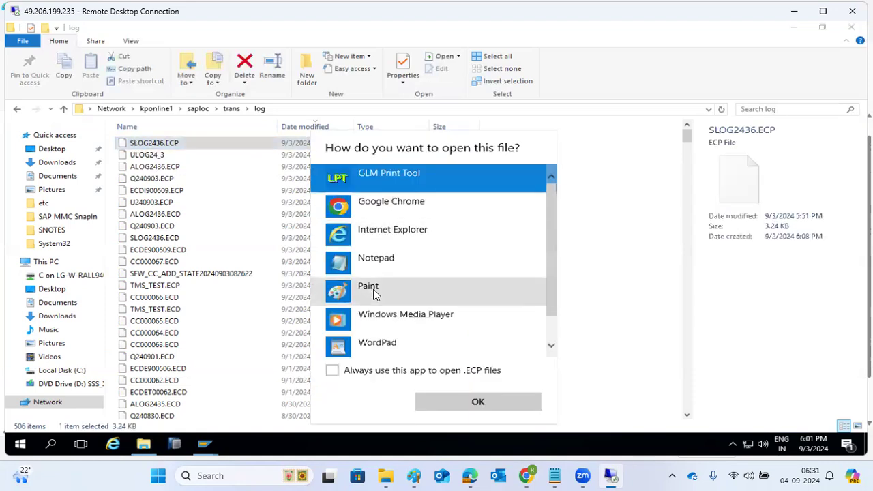
{"action": "left_click", "coordinate": [376, 262]}
{"action": "double_click", "coordinate": [376, 261]}
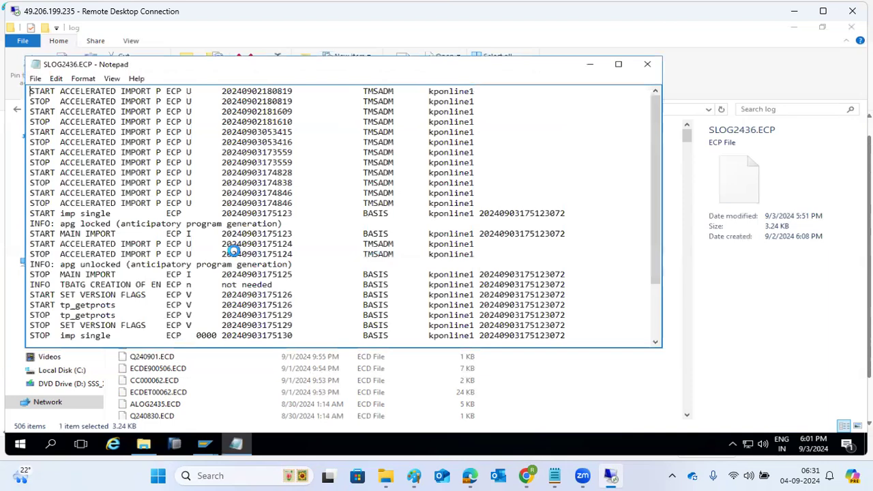
{"action": "scroll", "coordinate": [230, 268], "scroll_direction": "down", "scroll_amount": 2}
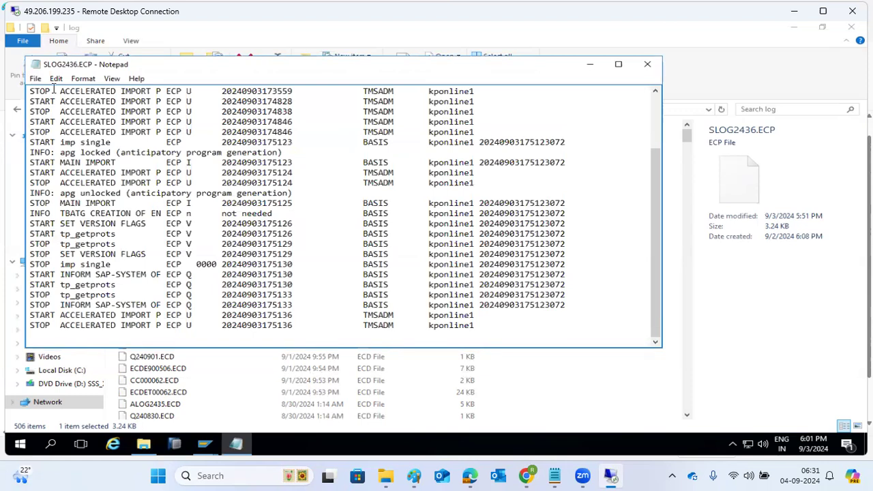
{"action": "left_click_drag", "start_coordinate": [50, 57], "coordinate": [51, 60]}
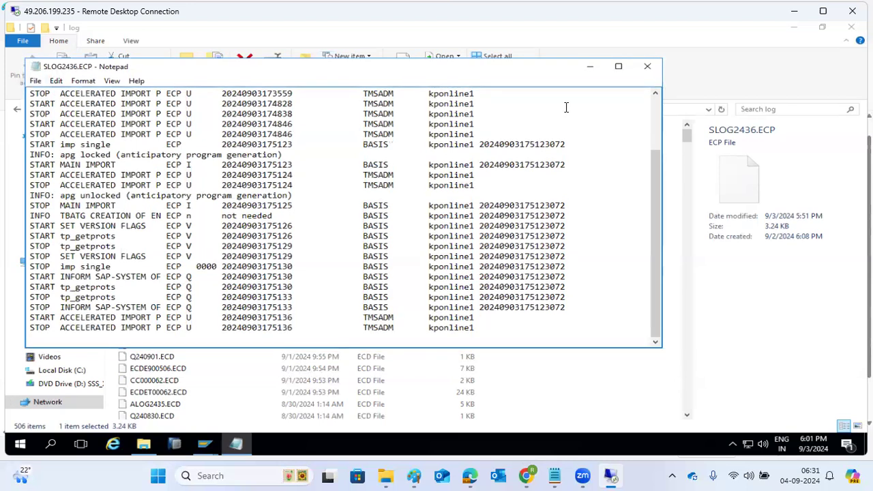
{"action": "left_click", "coordinate": [648, 67]}
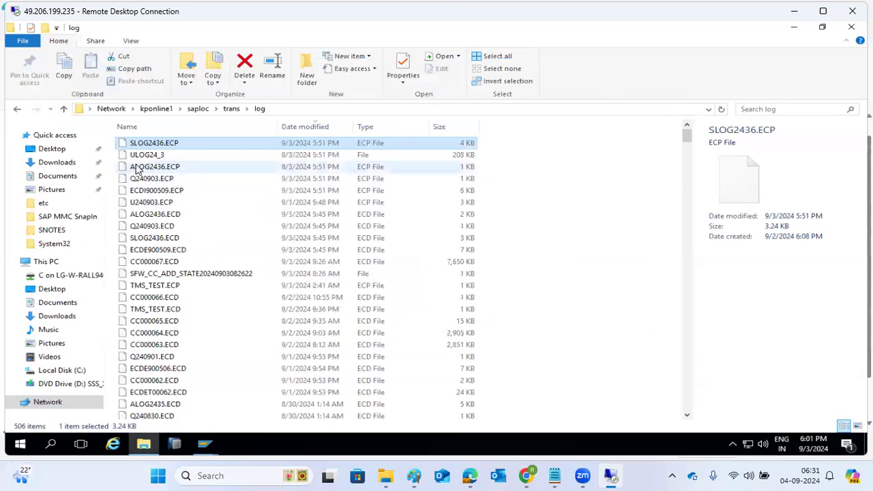
Step: Reopen SLOG2436.ECP in Notepad, scroll through the import entries, and close with Alt+F4
{"action": "double_click", "coordinate": [150, 146]}
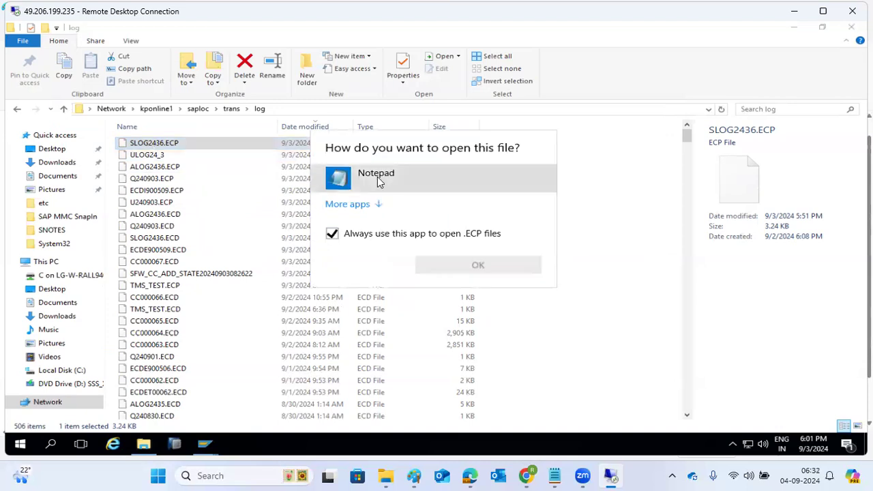
{"action": "double_click", "coordinate": [348, 179]}
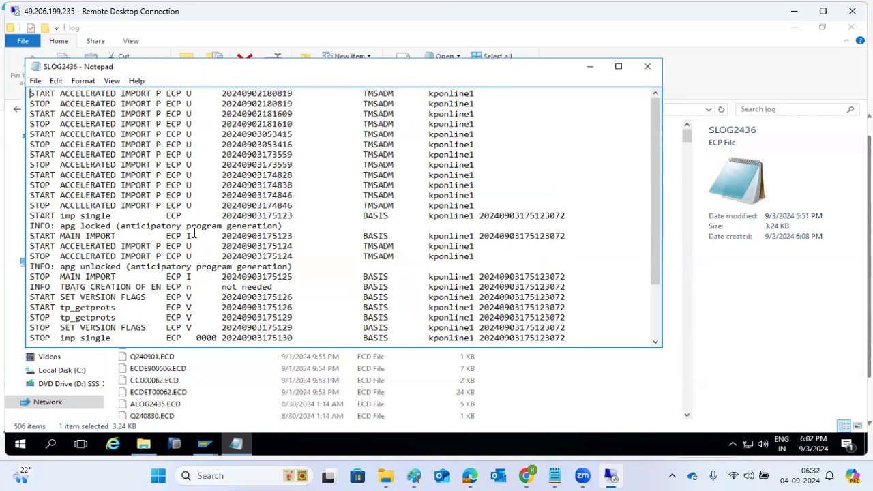
{"action": "scroll", "coordinate": [112, 304], "scroll_direction": "down", "scroll_amount": 2}
{"action": "left_click_drag", "start_coordinate": [91, 297], "coordinate": [101, 328]}
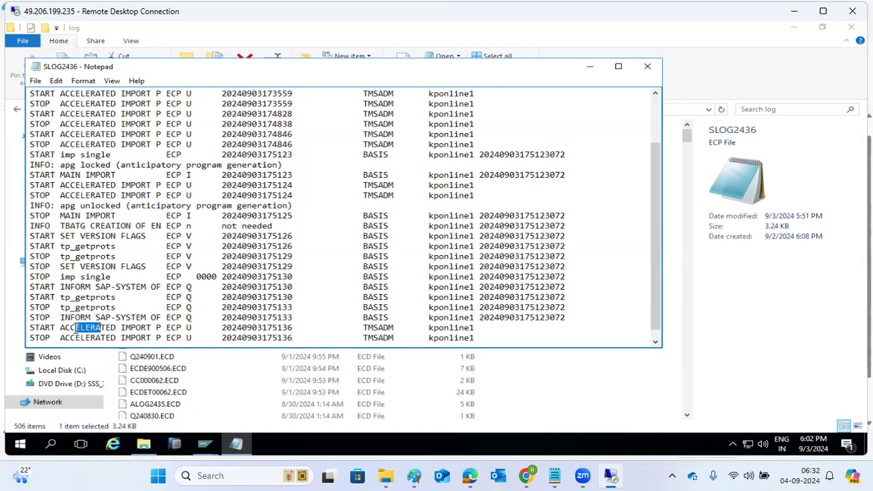
{"action": "scroll", "coordinate": [75, 329], "scroll_direction": "down", "scroll_amount": 1}
{"action": "scroll", "coordinate": [113, 320], "scroll_direction": "up", "scroll_amount": 2}
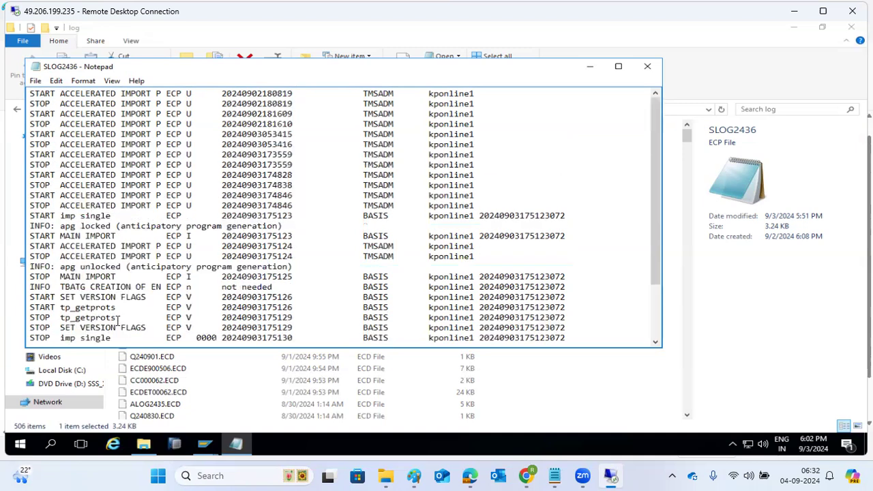
{"action": "scroll", "coordinate": [64, 171], "scroll_direction": "down", "scroll_amount": 2}
{"action": "scroll", "coordinate": [64, 175], "scroll_direction": "up", "scroll_amount": 2}
{"action": "key", "text": "alt+F4"}
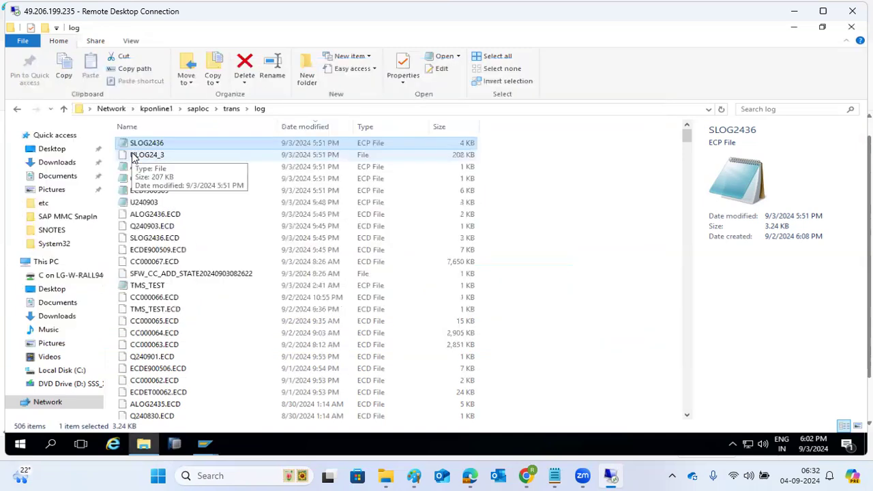
{"action": "left_click", "coordinate": [154, 171]}
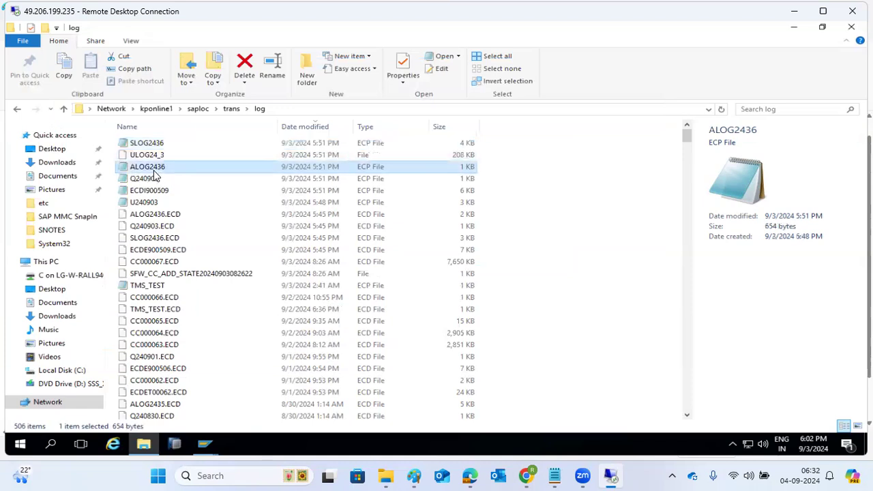
{"action": "double_click", "coordinate": [155, 172]}
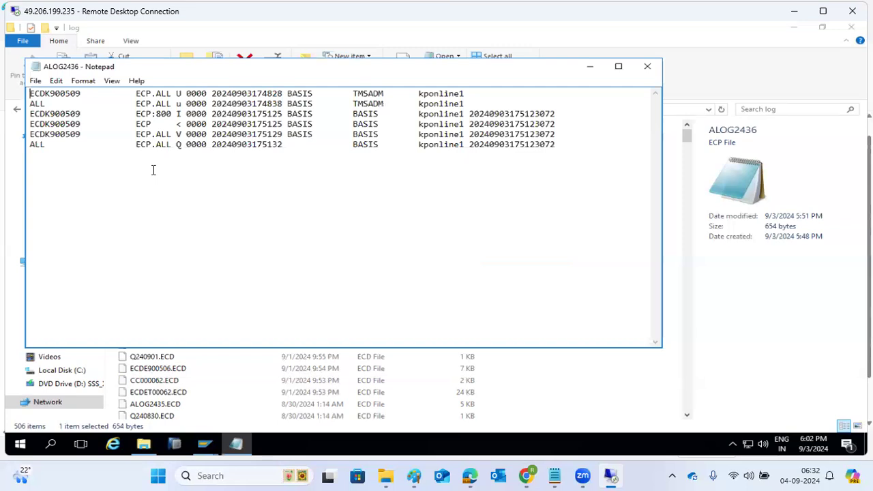
{"action": "left_click", "coordinate": [646, 67]}
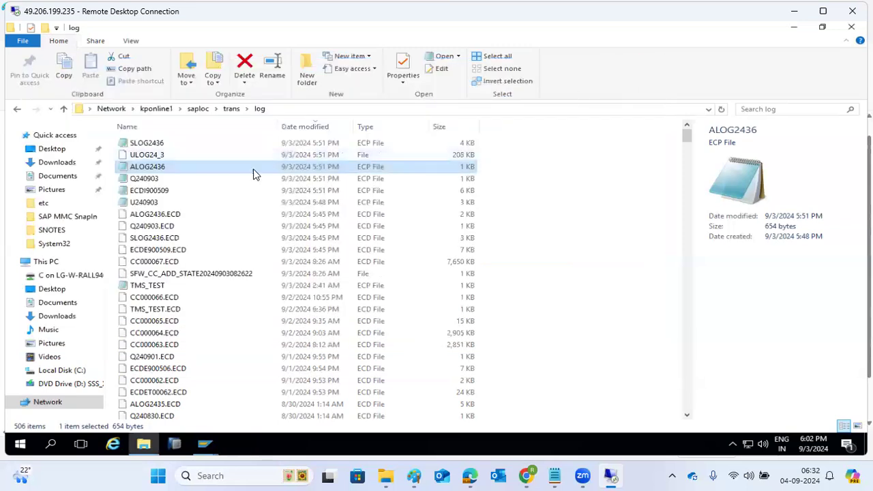
{"action": "double_click", "coordinate": [145, 154]}
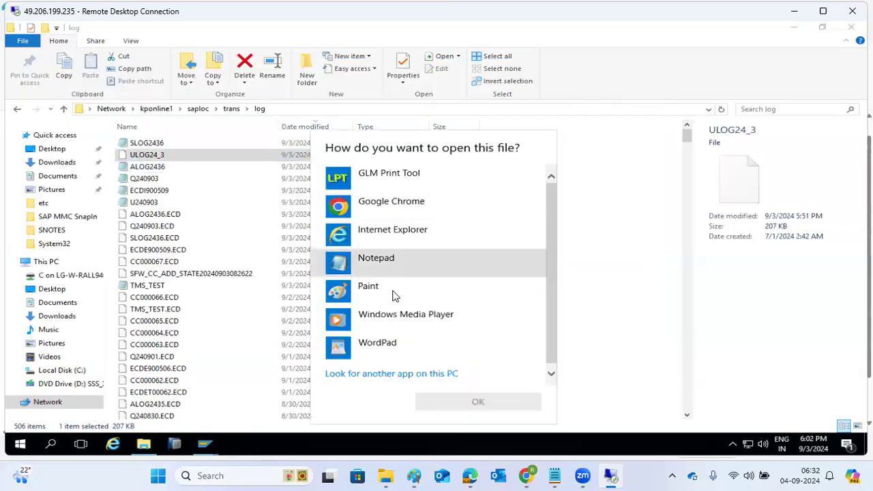
{"action": "double_click", "coordinate": [382, 263]}
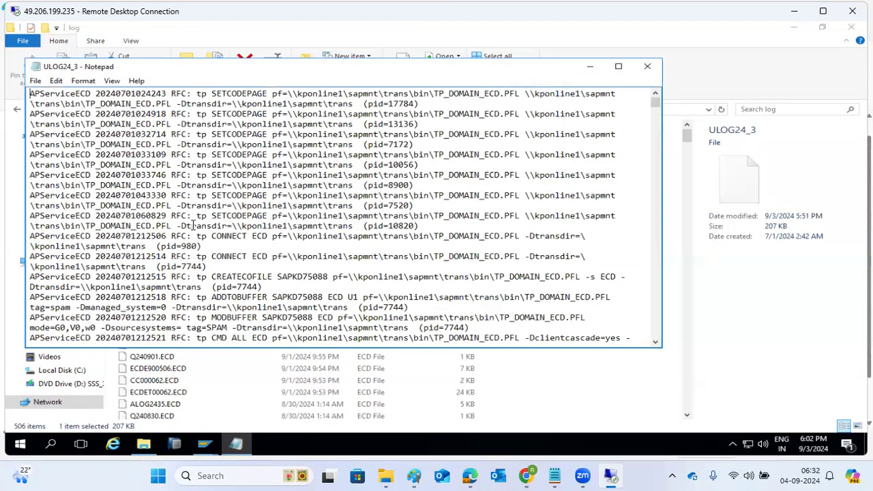
{"action": "scroll", "coordinate": [103, 312], "scroll_direction": "down", "scroll_amount": 9}
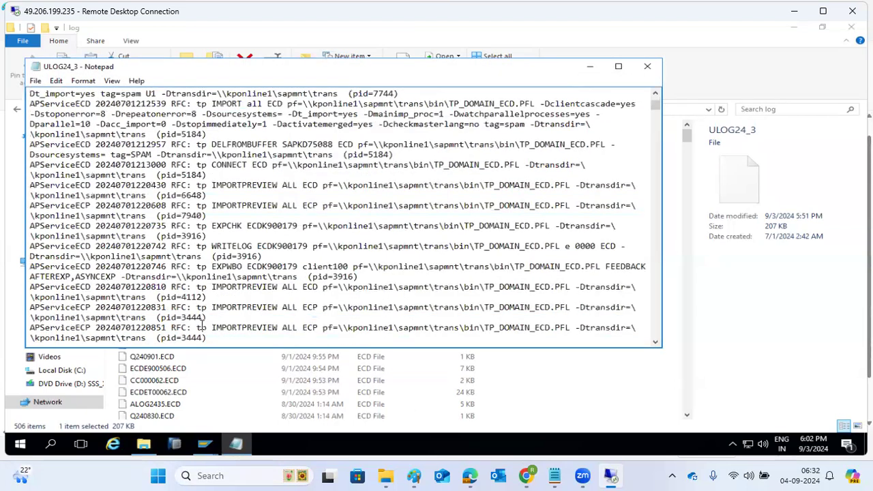
{"action": "left_click", "coordinate": [121, 328]}
{"action": "left_click_drag", "start_coordinate": [137, 328], "coordinate": [220, 329]}
{"action": "scroll", "coordinate": [651, 151], "scroll_direction": "down", "scroll_amount": 10}
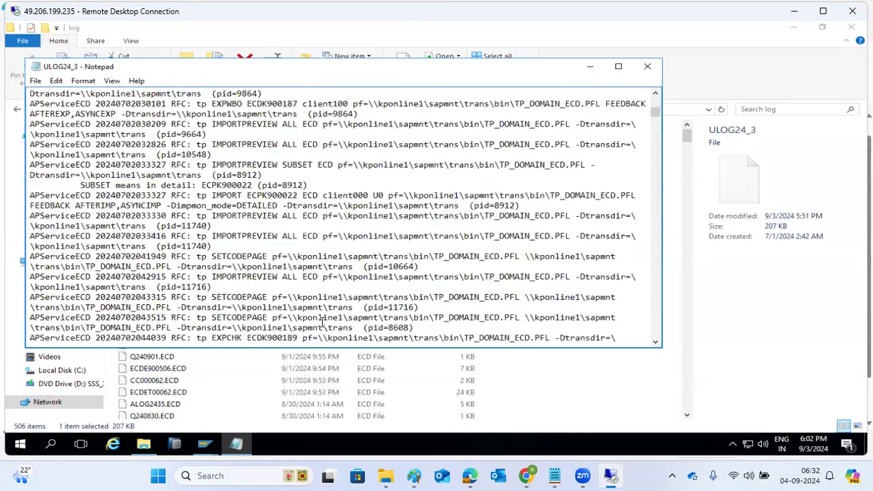
{"action": "left_click_drag", "start_coordinate": [655, 113], "coordinate": [644, 349]}
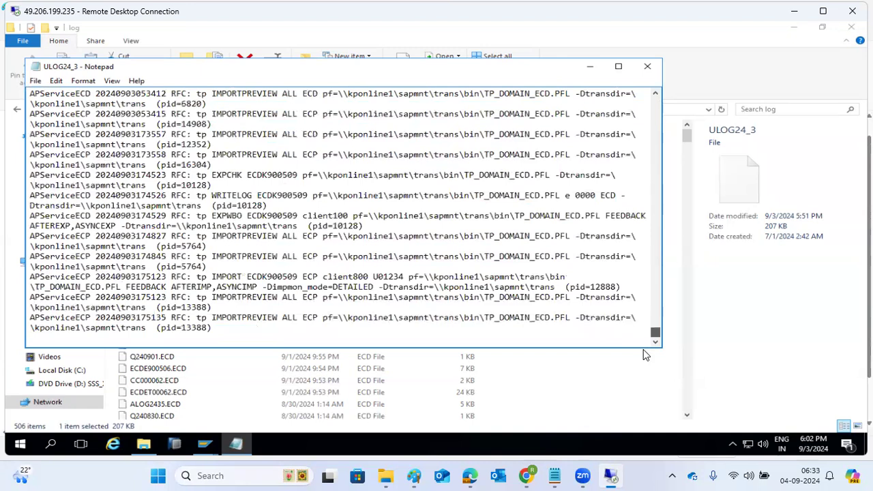
{"action": "left_click", "coordinate": [207, 338]}
{"action": "left_click_drag", "start_coordinate": [207, 338], "coordinate": [96, 315]}
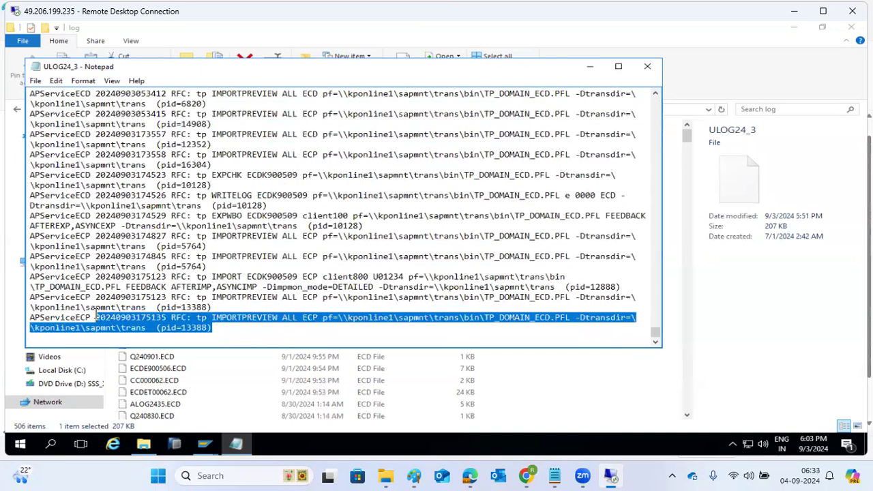
{"action": "left_click", "coordinate": [225, 318]}
{"action": "left_click_drag", "start_coordinate": [225, 318], "coordinate": [270, 321]}
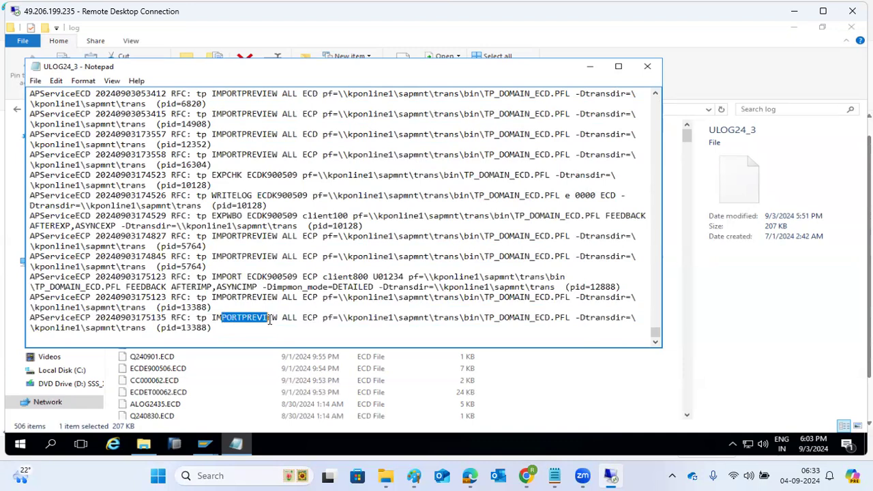
{"action": "left_click_drag", "start_coordinate": [270, 320], "coordinate": [272, 320]}
{"action": "left_click_drag", "start_coordinate": [97, 145], "coordinate": [332, 343]}
{"action": "scroll", "coordinate": [251, 267], "scroll_direction": "up", "scroll_amount": 12}
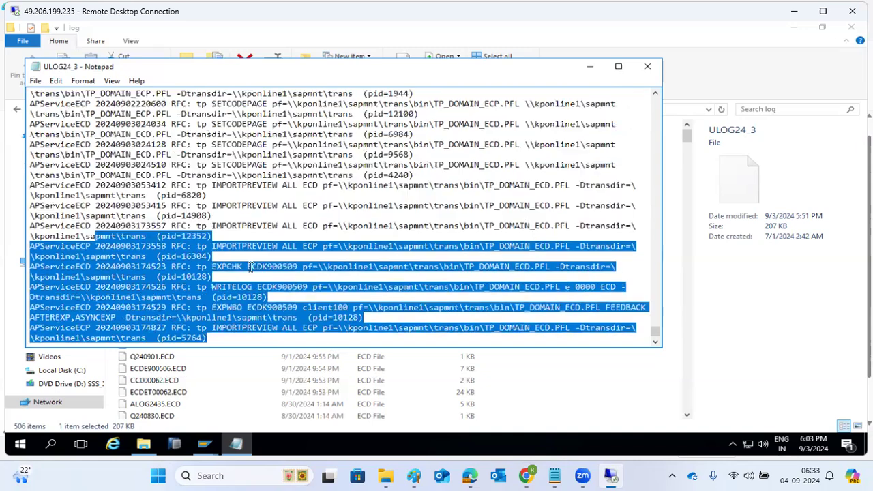
{"action": "left_click", "coordinate": [647, 66]}
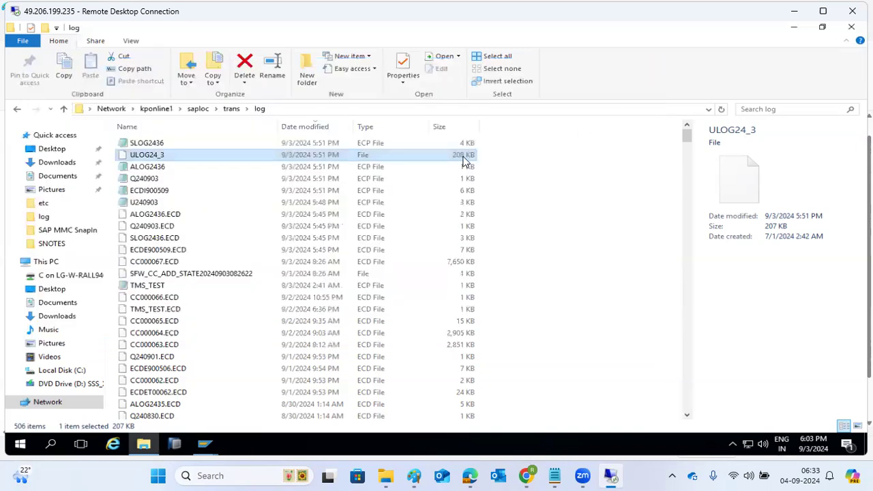
{"action": "double_click", "coordinate": [148, 158]}
{"action": "left_click", "coordinate": [349, 266]}
{"action": "double_click", "coordinate": [350, 266]}
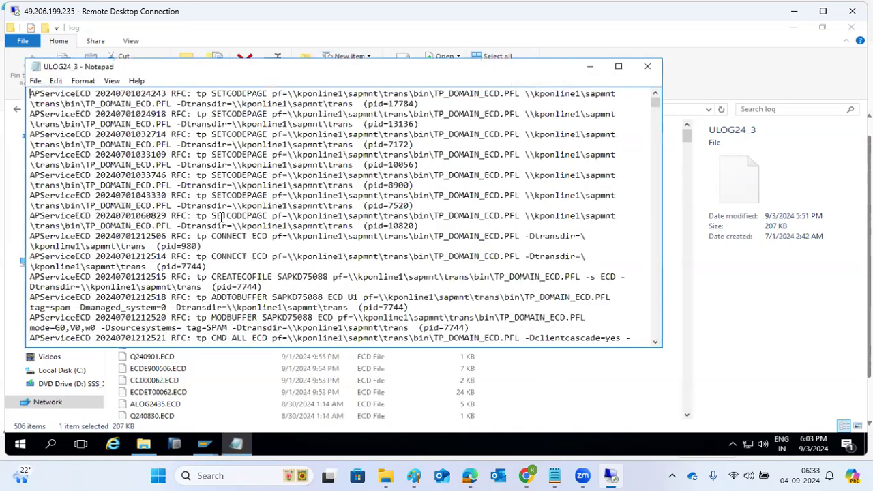
{"action": "left_click", "coordinate": [644, 66]}
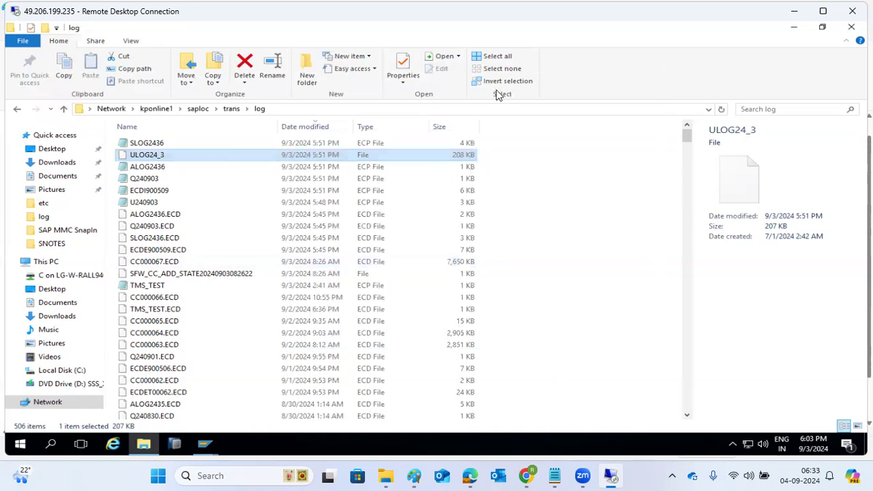
{"action": "left_click", "coordinate": [144, 170]}
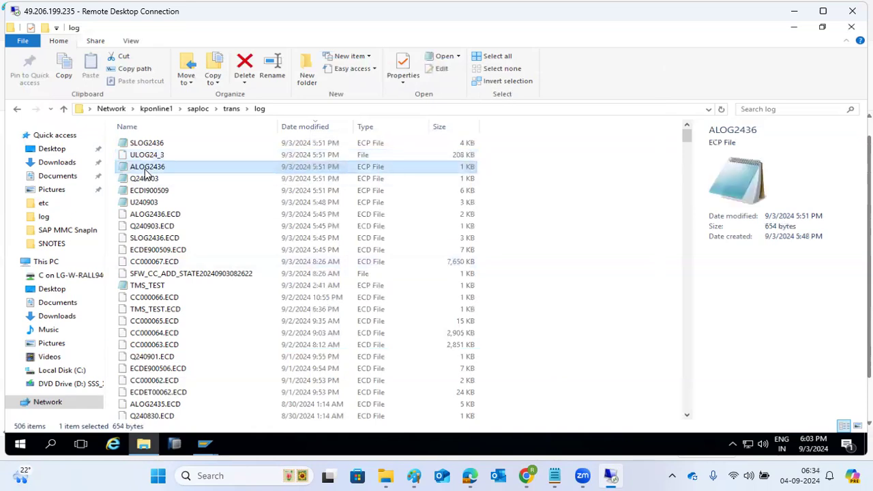
{"action": "double_click", "coordinate": [145, 171]}
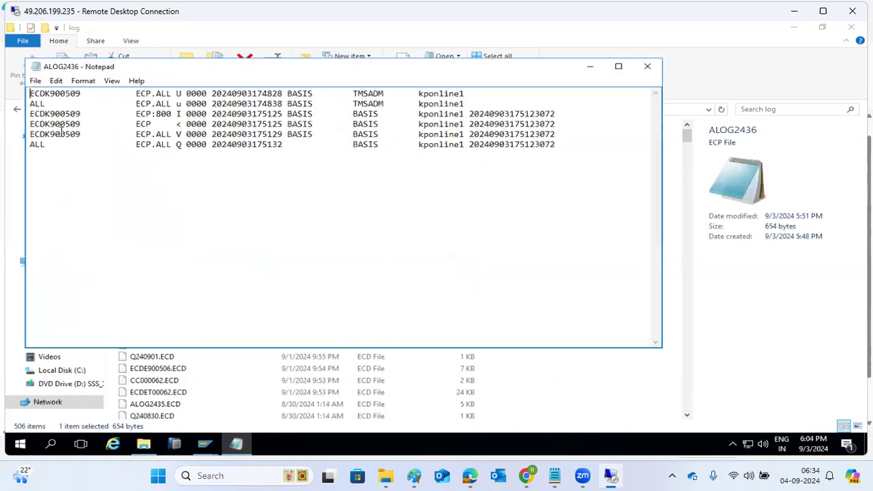
{"action": "left_click_drag", "start_coordinate": [54, 114], "coordinate": [185, 154]}
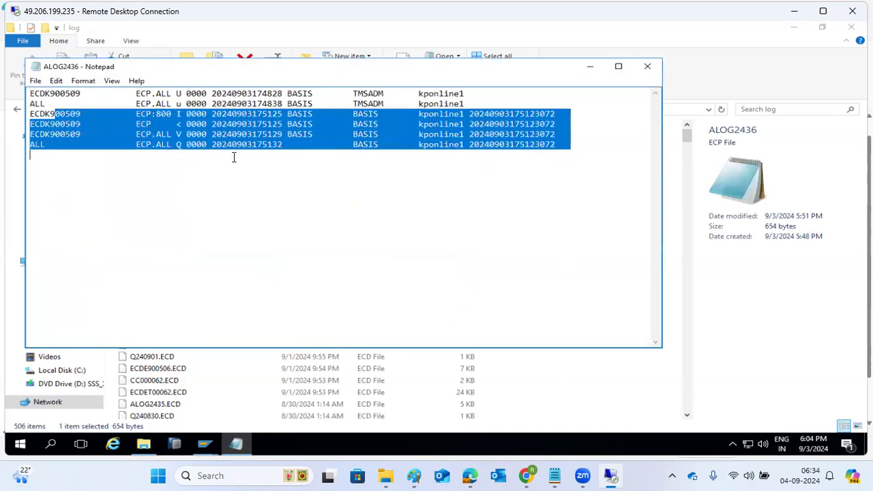
{"action": "left_click", "coordinate": [647, 67]}
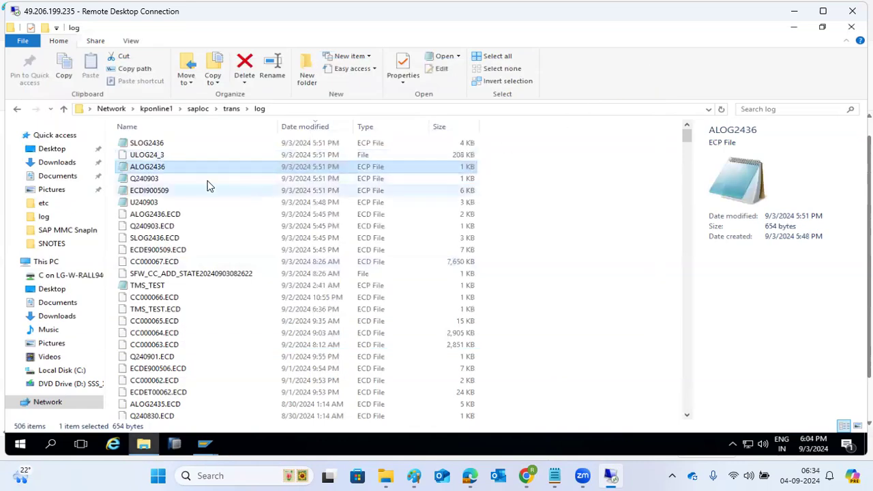
{"action": "double_click", "coordinate": [151, 145]}
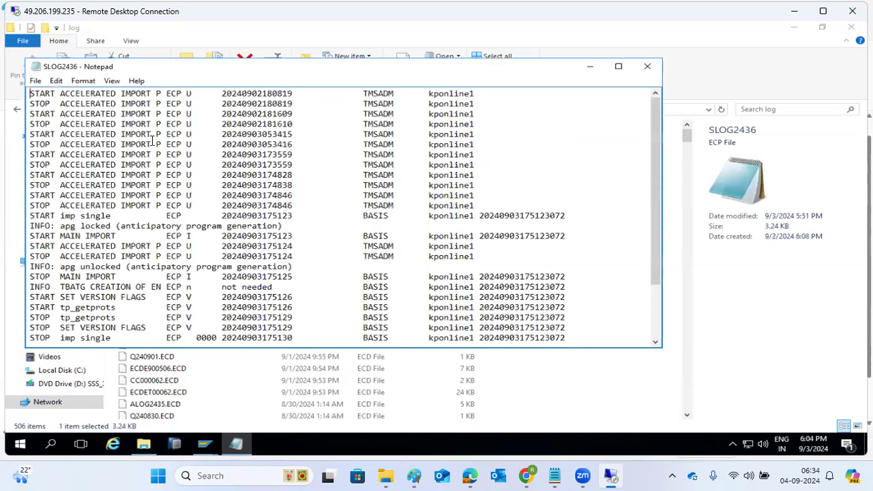
{"action": "scroll", "coordinate": [277, 247], "scroll_direction": "down", "scroll_amount": 2}
{"action": "scroll", "coordinate": [275, 251], "scroll_direction": "up", "scroll_amount": 2}
{"action": "left_click", "coordinate": [648, 66]}
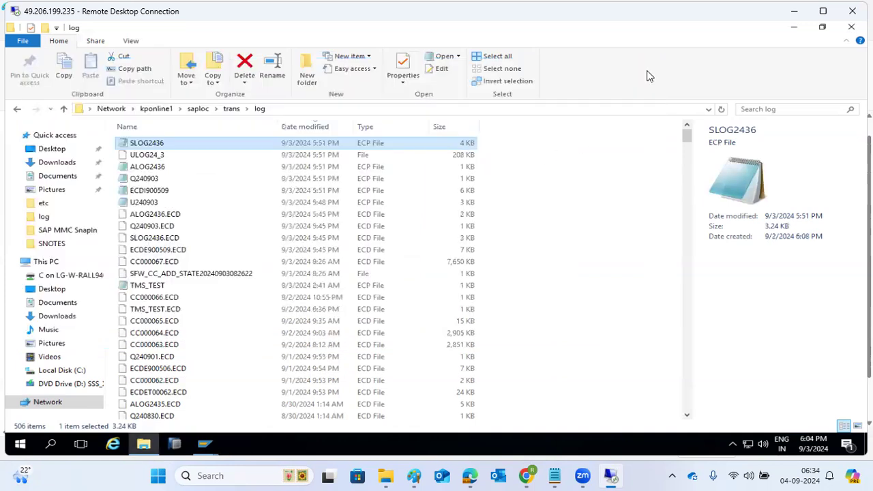
Step: Look inside the sapnames folder under trans
{"action": "left_click", "coordinate": [232, 108]}
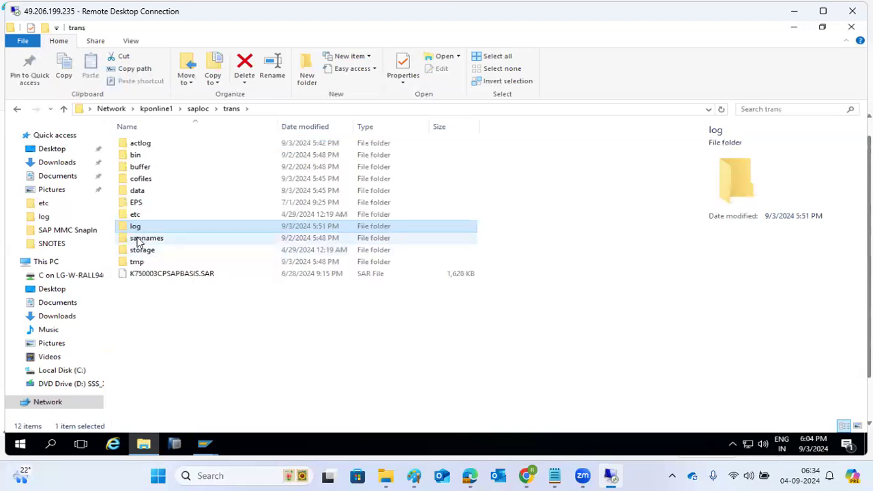
{"action": "double_click", "coordinate": [138, 241]}
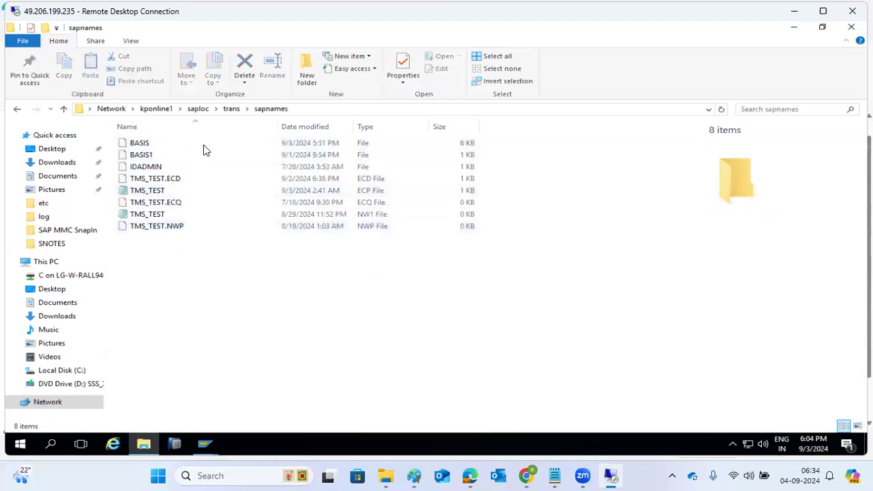
{"action": "left_click", "coordinate": [232, 108]}
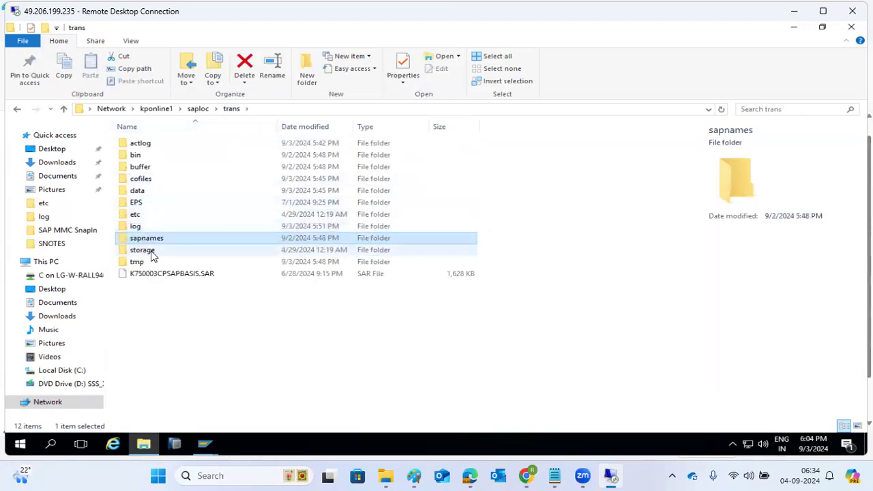
Step: Browse the tmp folder sorted newest first, return to trans, and minimize Explorer
{"action": "double_click", "coordinate": [137, 263]}
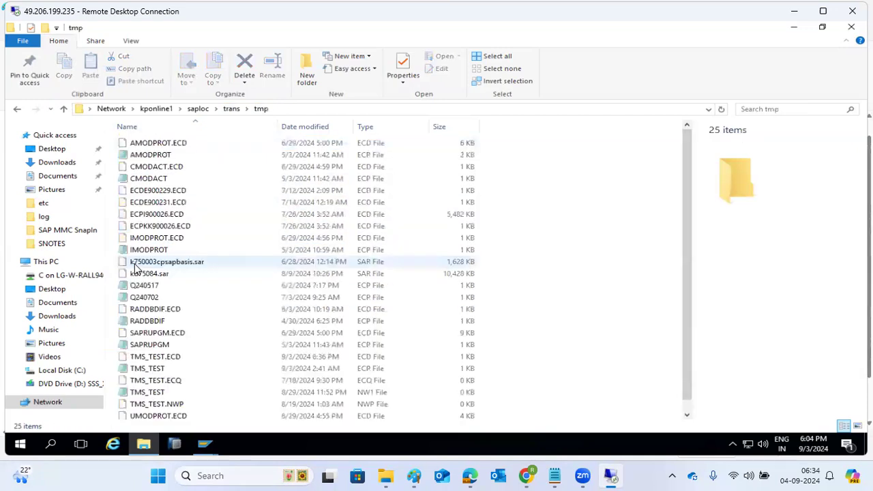
{"action": "left_click", "coordinate": [318, 127]}
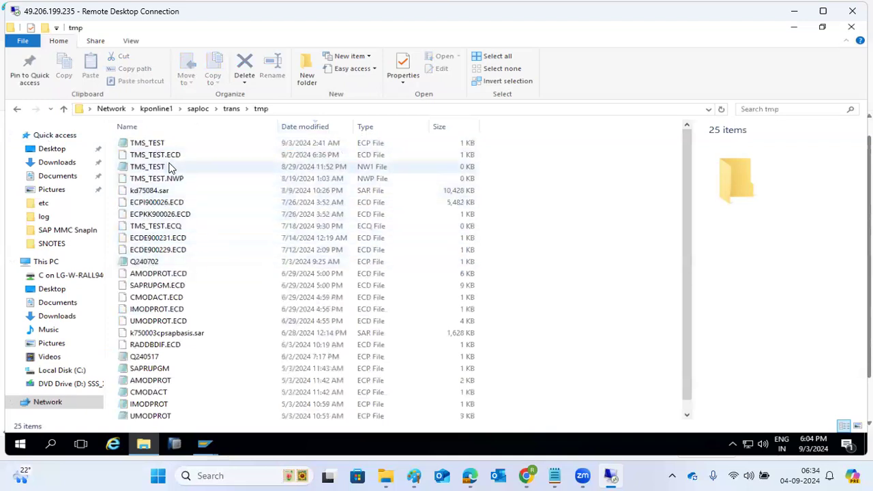
{"action": "scroll", "coordinate": [171, 308], "scroll_direction": "down", "scroll_amount": 1}
{"action": "scroll", "coordinate": [171, 311], "scroll_direction": "up", "scroll_amount": 1}
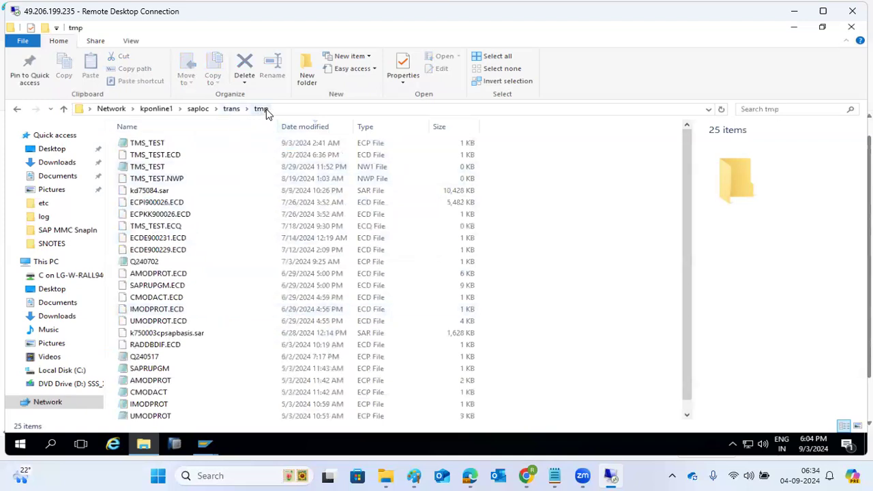
{"action": "left_click", "coordinate": [235, 112]}
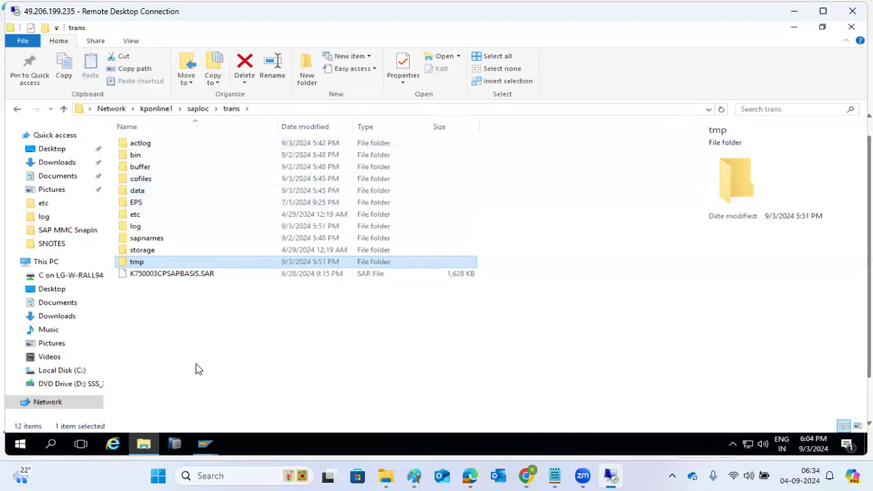
{"action": "left_click", "coordinate": [146, 444]}
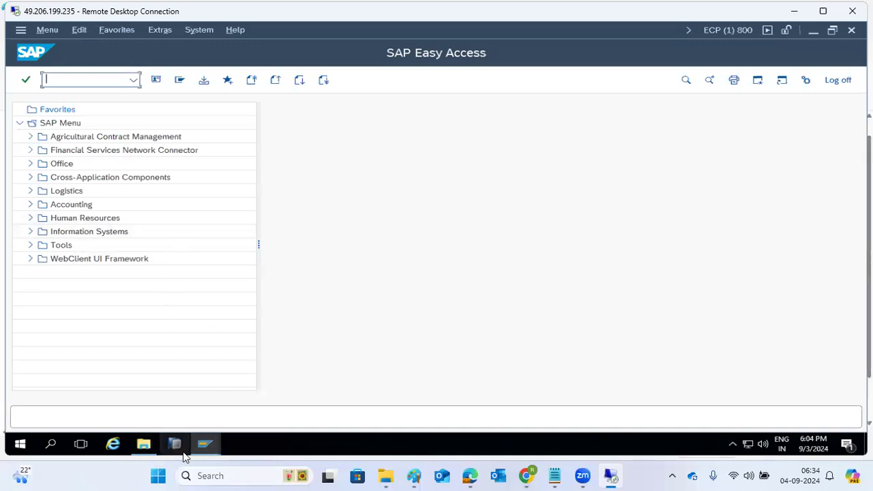
Step: Back out of the TBDLS data browser to its initial screen
{"action": "left_click", "coordinate": [208, 445]}
{"action": "left_click", "coordinate": [191, 408]}
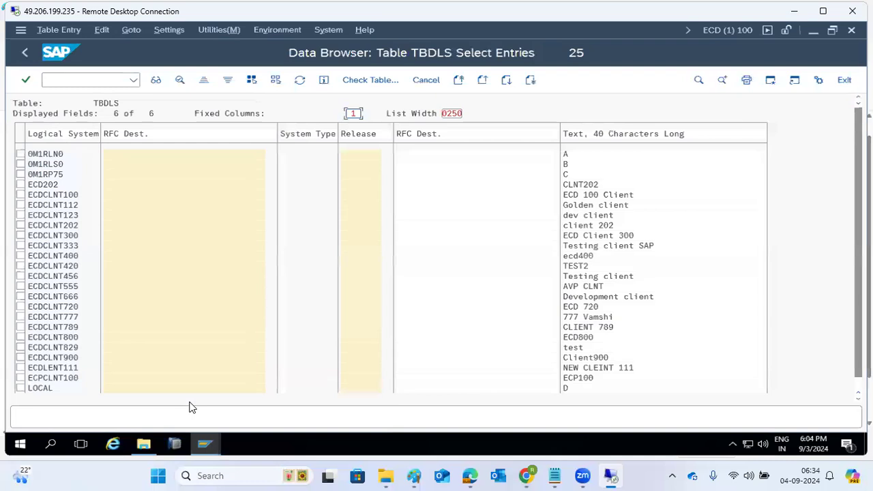
{"action": "left_click", "coordinate": [25, 53]}
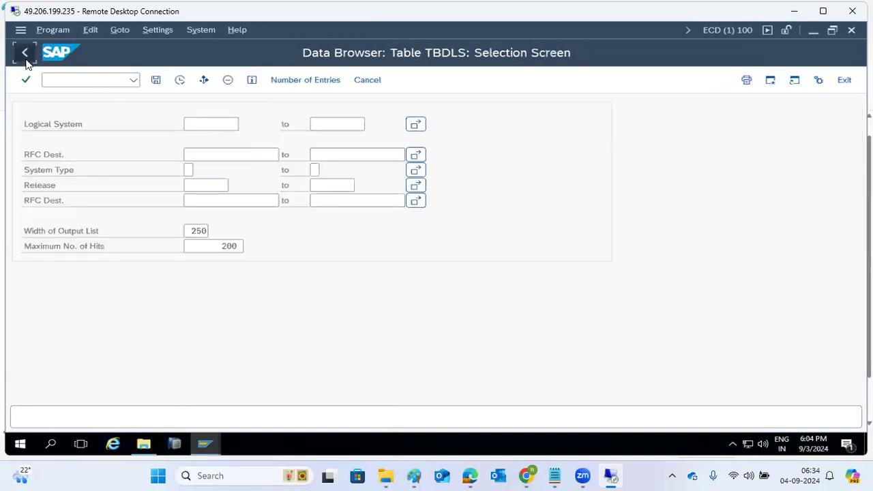
{"action": "left_click", "coordinate": [24, 53]}
Step: Create customizing request DEMO1 (ECDK900511) in SE09, select it, and bring the trans folder forward
{"action": "left_click", "coordinate": [55, 80]}
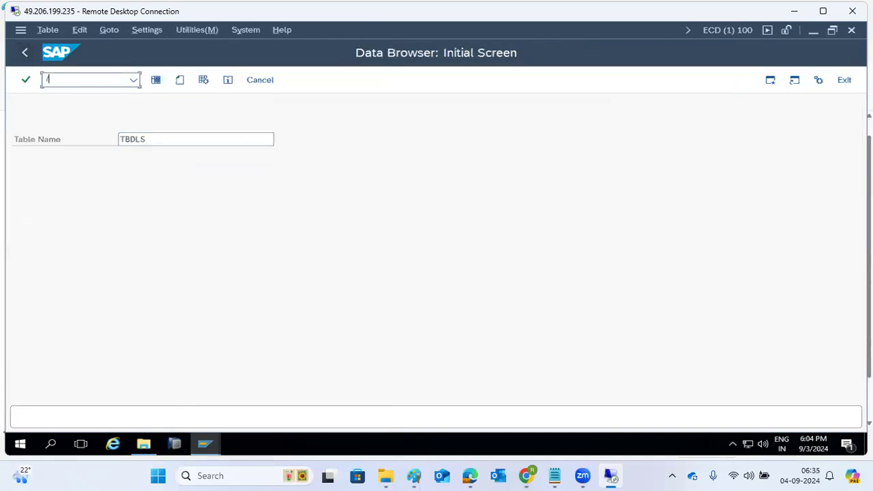
{"action": "type", "text": "/nse09"}
{"action": "key", "text": "Return"}
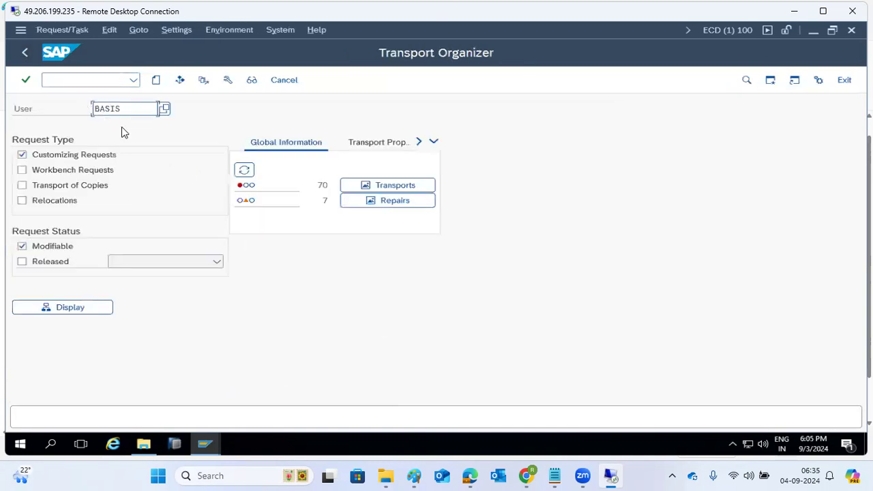
{"action": "left_click", "coordinate": [156, 81]}
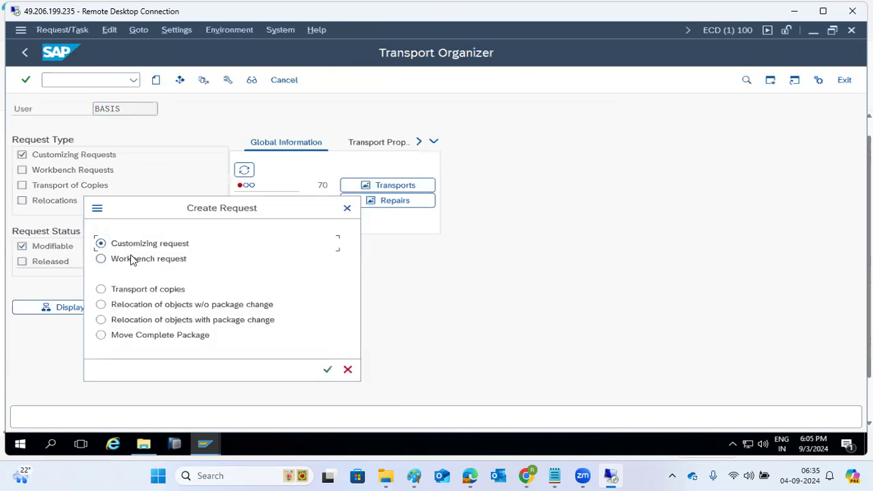
{"action": "left_click", "coordinate": [328, 370]}
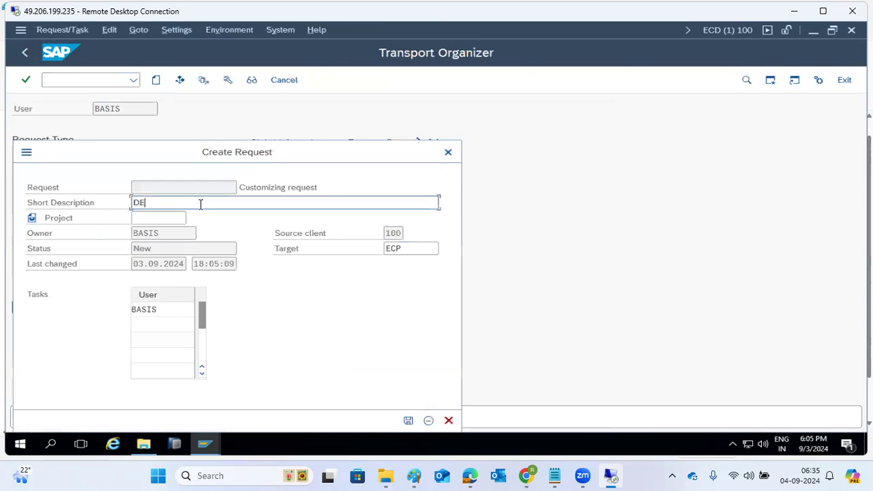
{"action": "left_click", "coordinate": [408, 420]}
{"action": "left_click", "coordinate": [136, 195]}
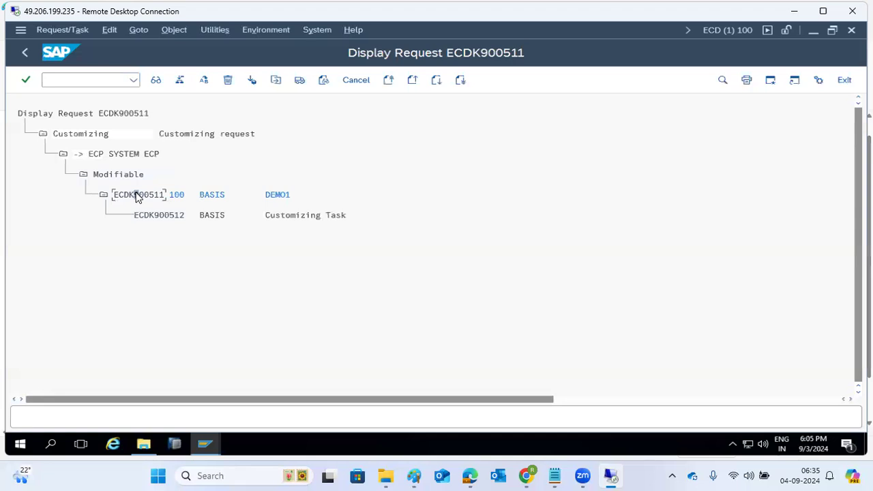
{"action": "left_click", "coordinate": [143, 444]}
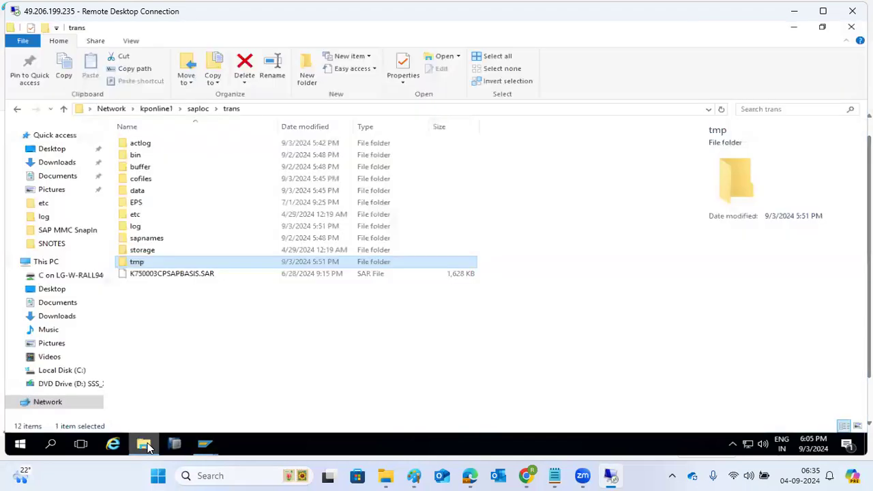
Step: Open the cofiles folder and release request ECDK900511
{"action": "double_click", "coordinate": [152, 178]}
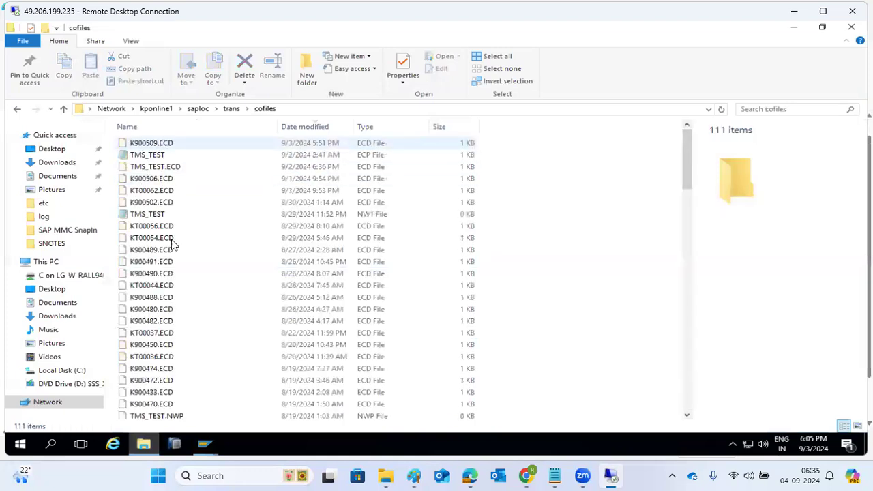
{"action": "mouse_move", "coordinate": [204, 445]}
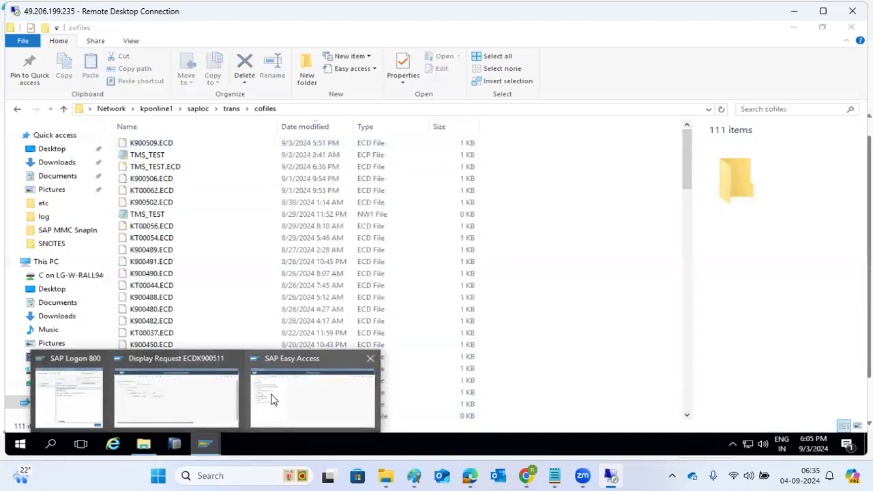
{"action": "left_click", "coordinate": [181, 385]}
{"action": "left_click", "coordinate": [300, 81]}
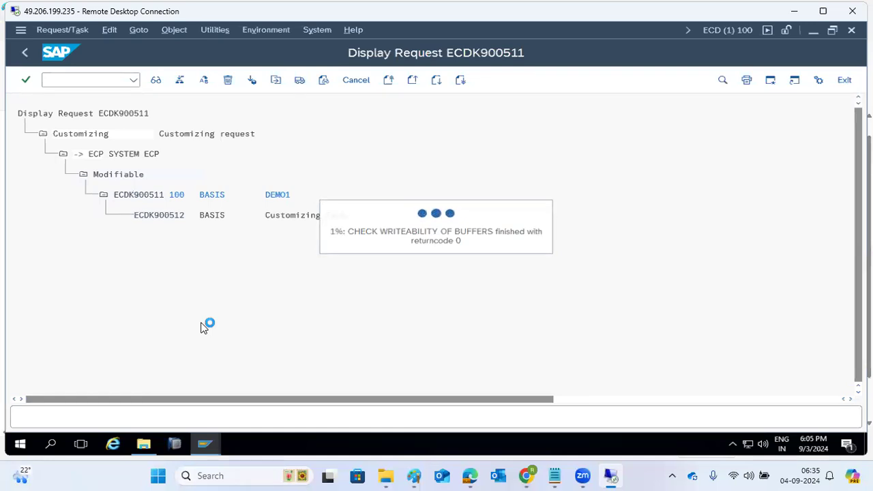
Step: Confirm the new K900511.ECD cofile appears, then return to SAP Easy Access
{"action": "left_click", "coordinate": [135, 448]}
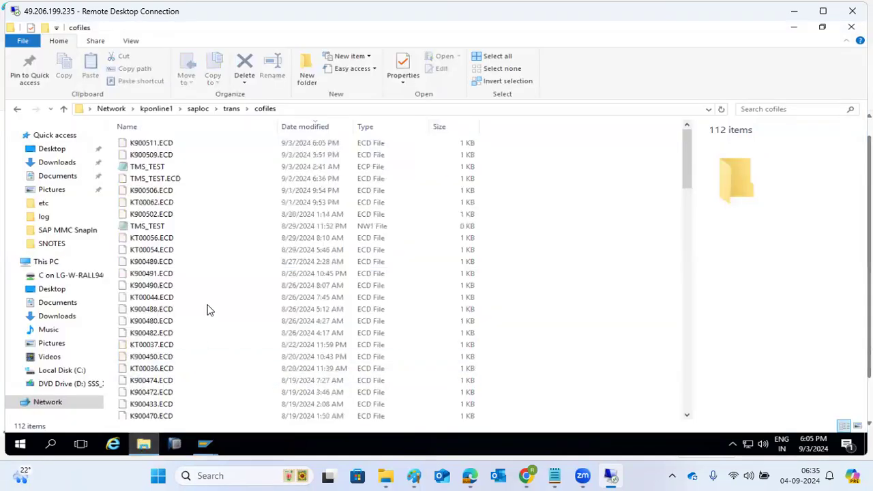
{"action": "left_click", "coordinate": [148, 154]}
{"action": "left_click", "coordinate": [150, 146]}
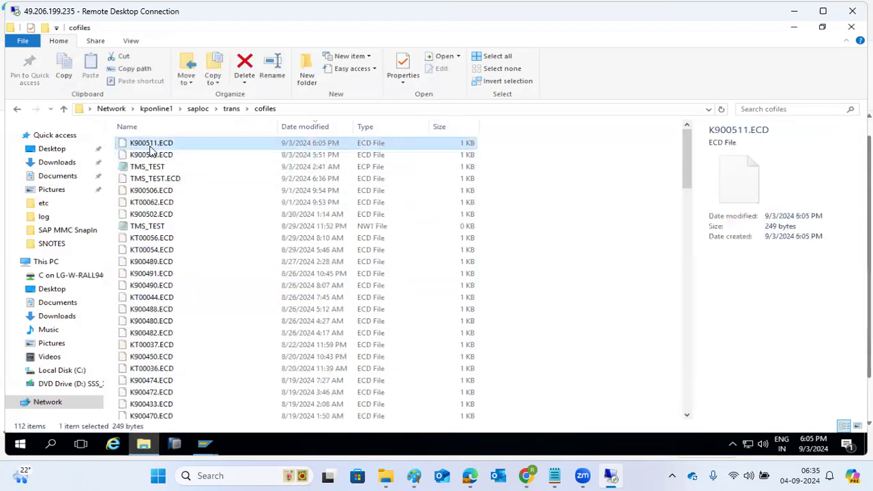
{"action": "left_click", "coordinate": [205, 442]}
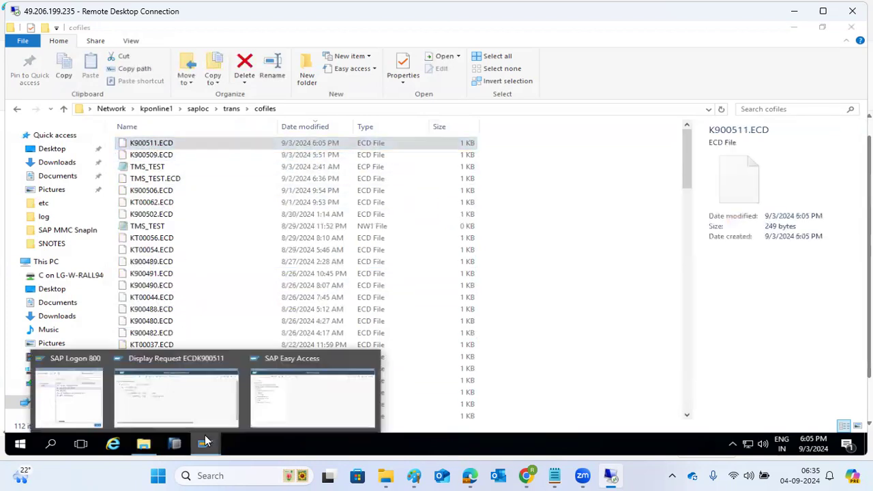
{"action": "left_click", "coordinate": [217, 397]}
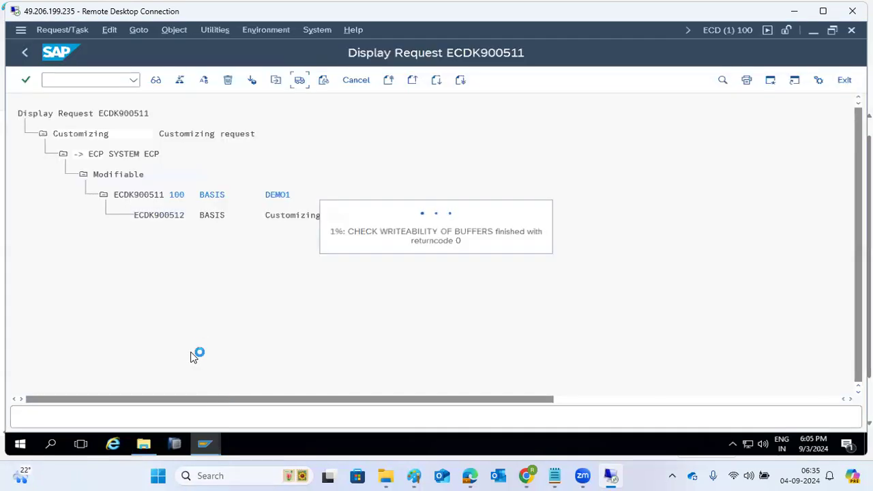
{"action": "left_click", "coordinate": [205, 444]}
{"action": "left_click", "coordinate": [275, 398]}
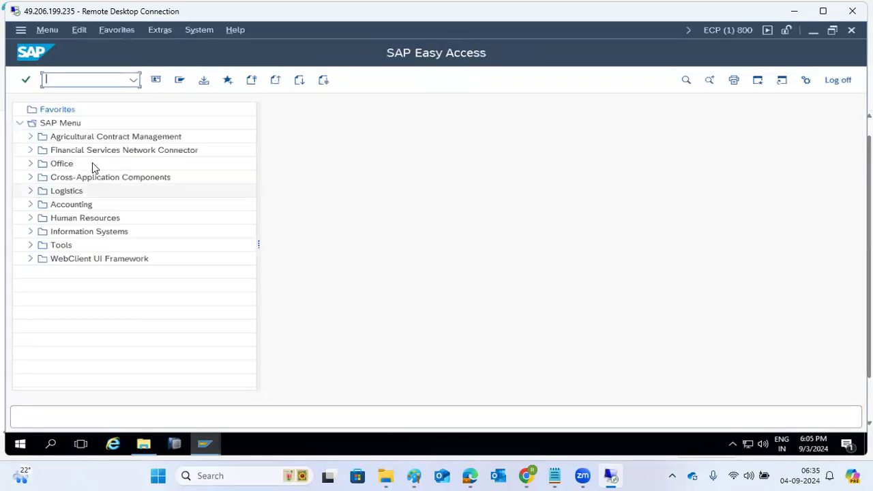
Step: Open and refresh the ECP import queue via STMS, then leave the resulting runtime error
{"action": "type", "text": "stms"}
{"action": "key", "text": "Return"}
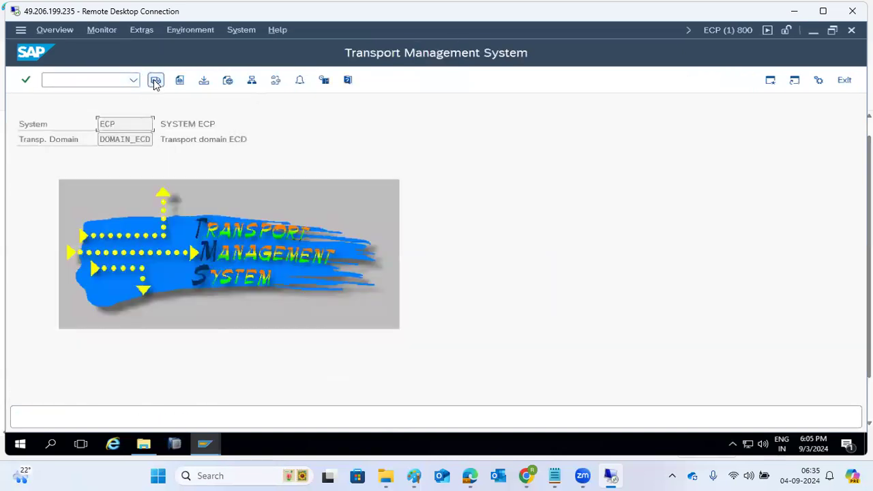
{"action": "left_click", "coordinate": [156, 80]}
{"action": "double_click", "coordinate": [32, 175]}
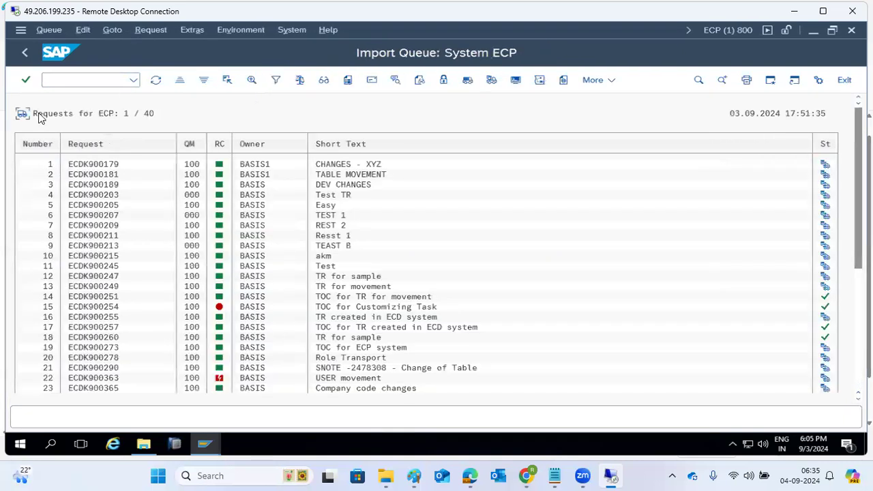
{"action": "left_click", "coordinate": [155, 80]}
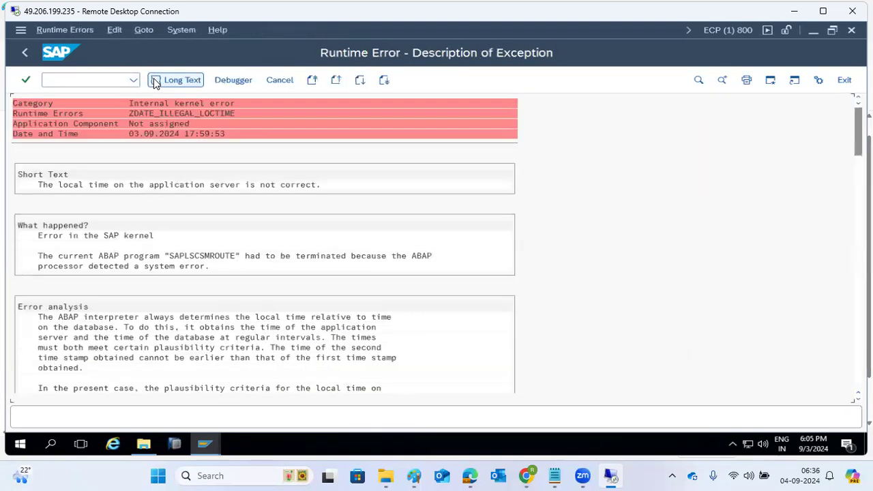
{"action": "left_click", "coordinate": [24, 52]}
Step: Reopen the ECP import queue with STMS_IMPORT, refresh it again, and leave the runtime error
{"action": "type", "text": "s"}
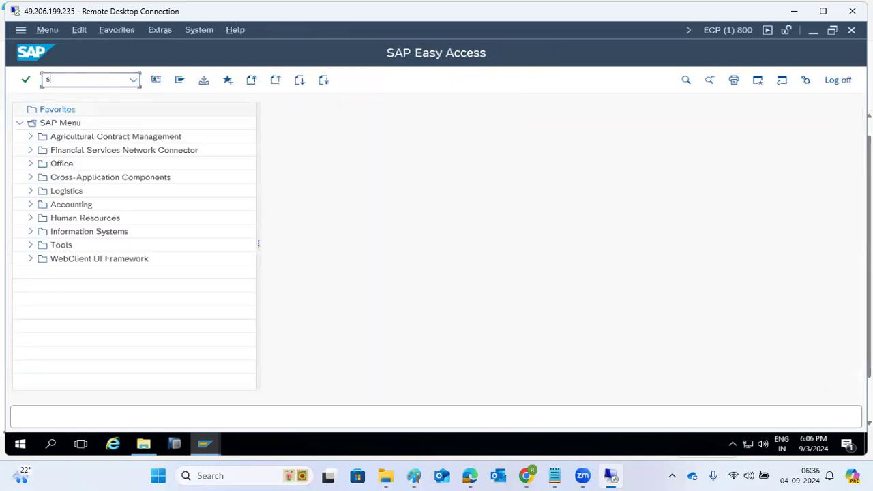
{"action": "type", "text": "tms_import"}
{"action": "key", "text": "Return"}
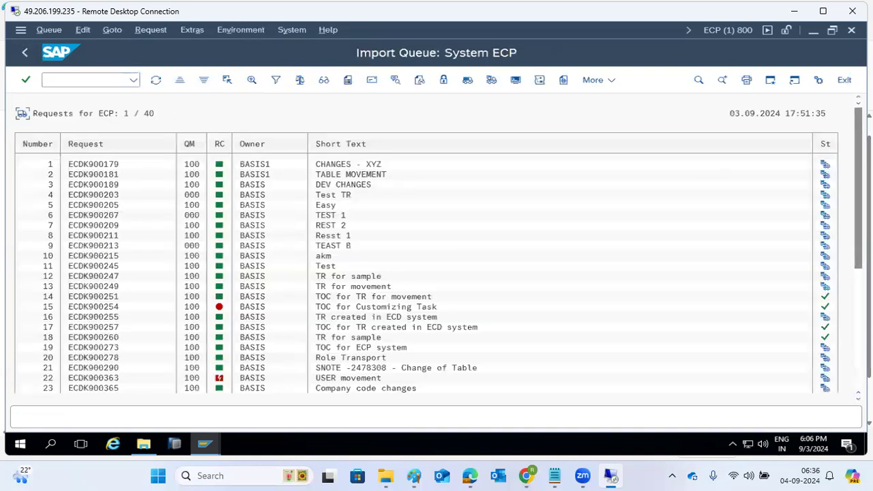
{"action": "scroll", "coordinate": [271, 324], "scroll_direction": "down", "scroll_amount": 5}
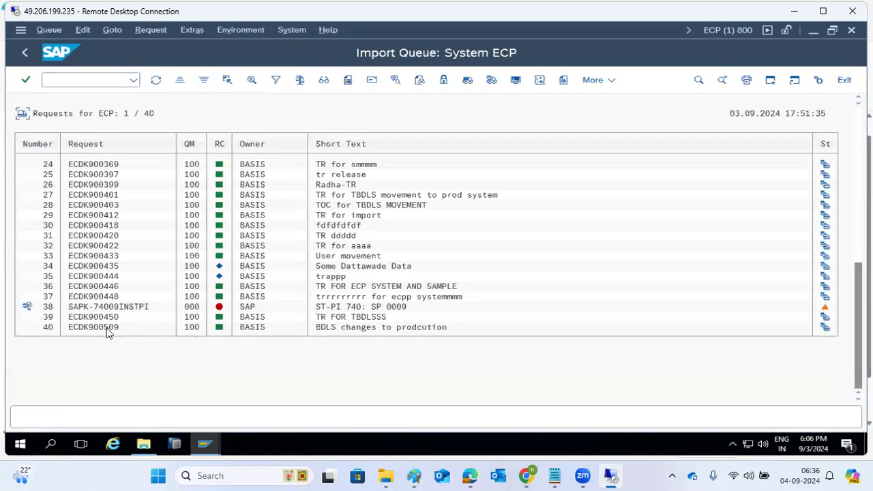
{"action": "left_click", "coordinate": [156, 80]}
{"action": "mouse_move", "coordinate": [205, 443]}
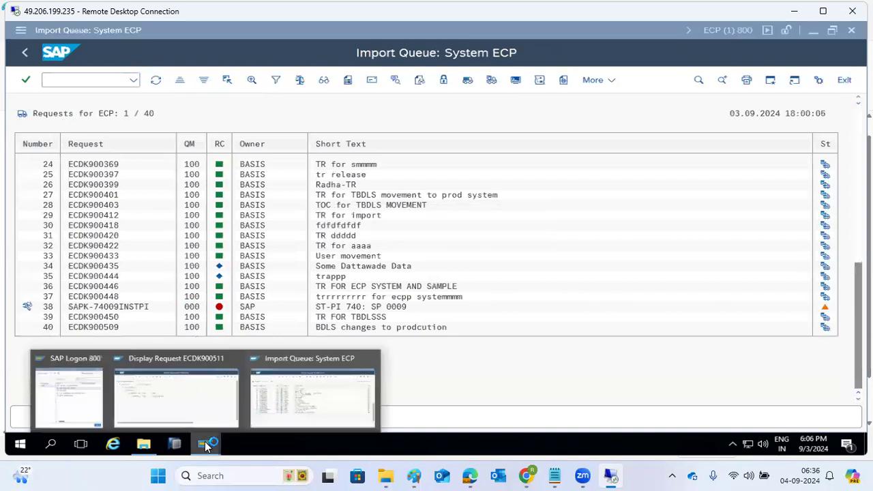
{"action": "left_click", "coordinate": [195, 396]}
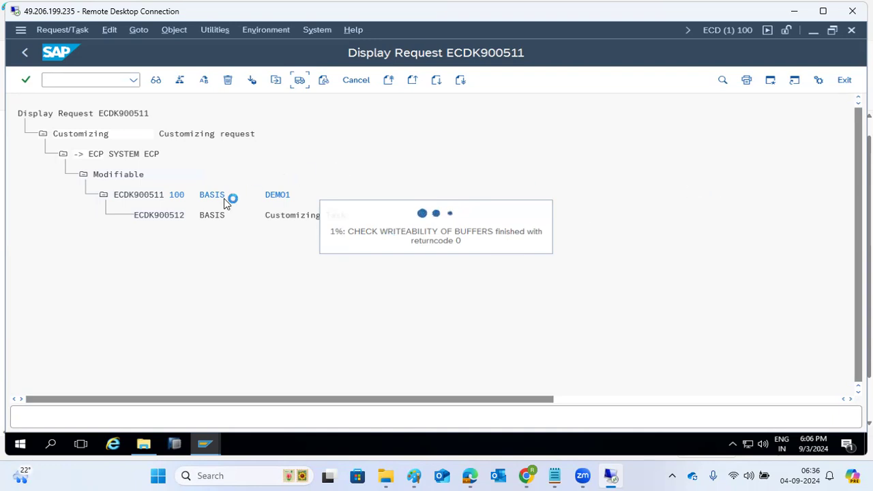
{"action": "mouse_move", "coordinate": [203, 456]}
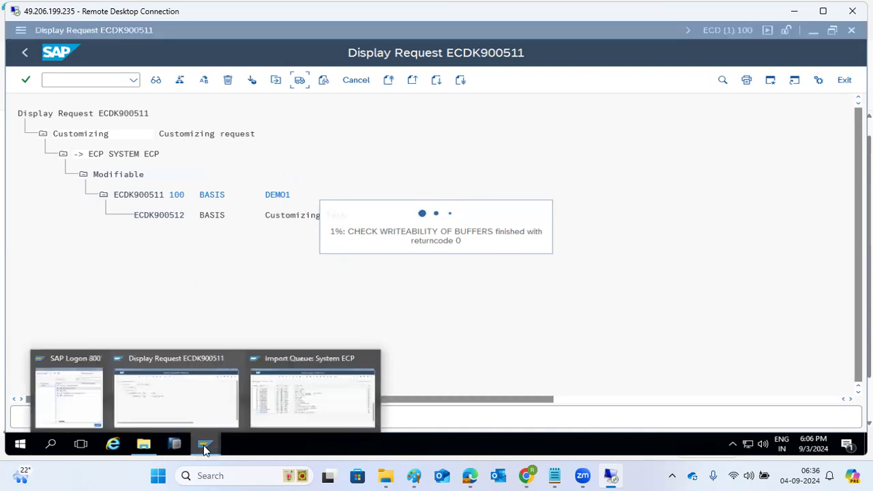
{"action": "left_click", "coordinate": [312, 408]}
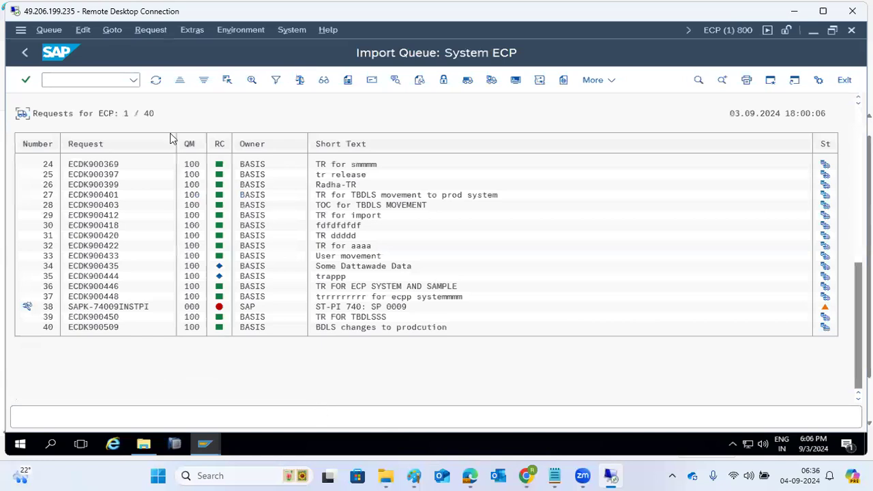
{"action": "left_click", "coordinate": [157, 80]}
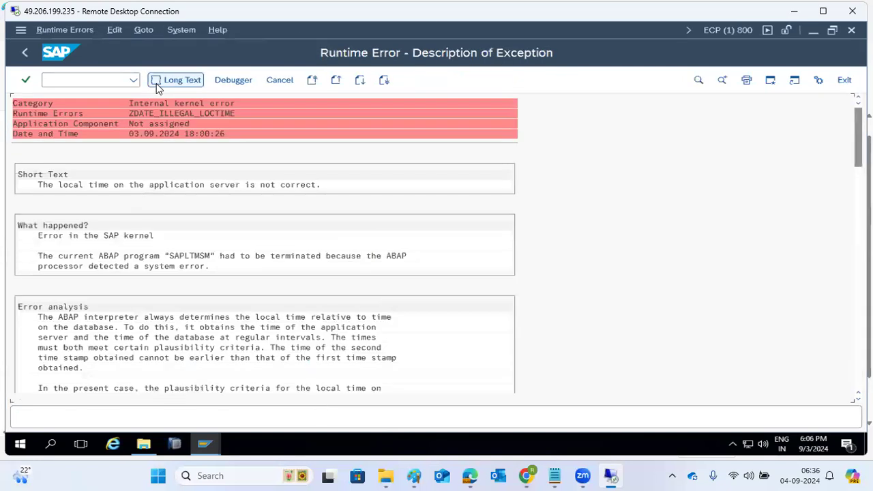
{"action": "left_click", "coordinate": [24, 54]}
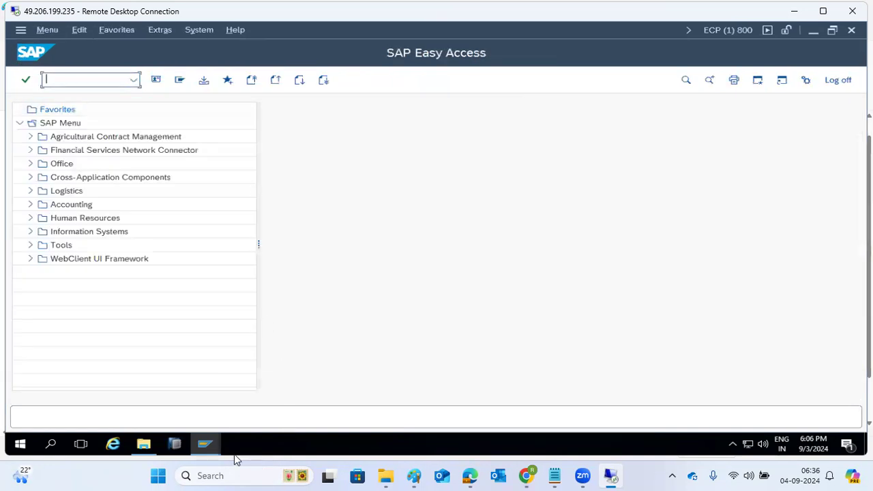
Step: Stop the hung transaction in the ECDK900511 Display Request window
{"action": "left_click", "coordinate": [205, 449]}
{"action": "left_click", "coordinate": [197, 410]}
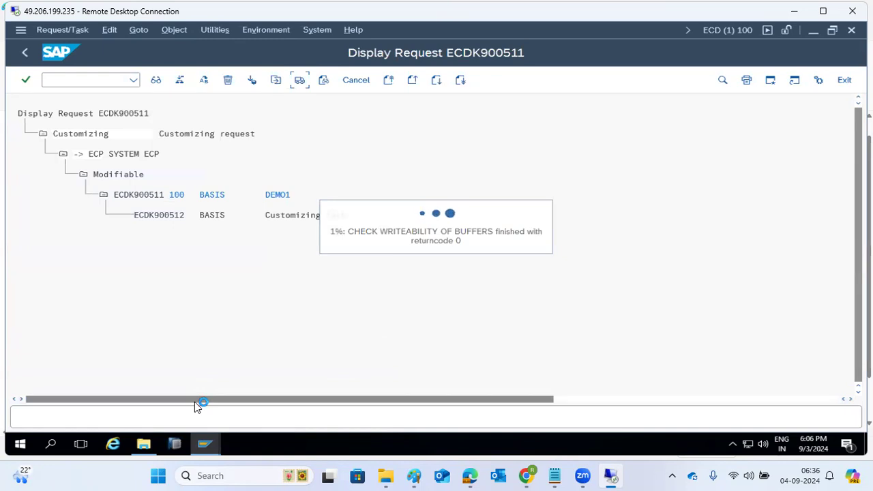
{"action": "left_click", "coordinate": [20, 31]}
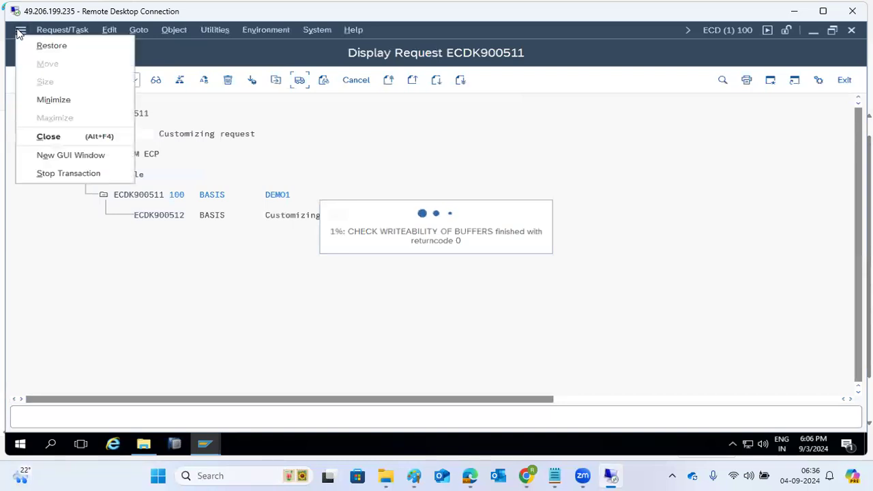
{"action": "left_click", "coordinate": [49, 174]}
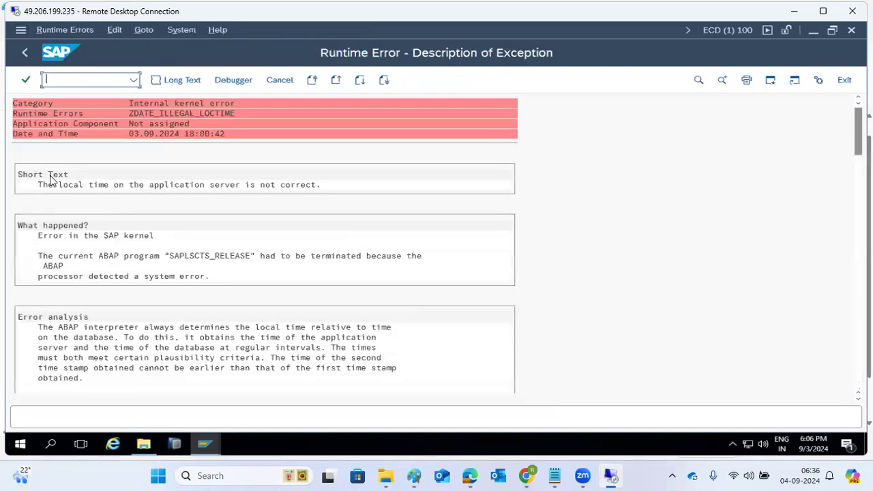
{"action": "right_click", "coordinate": [254, 451]}
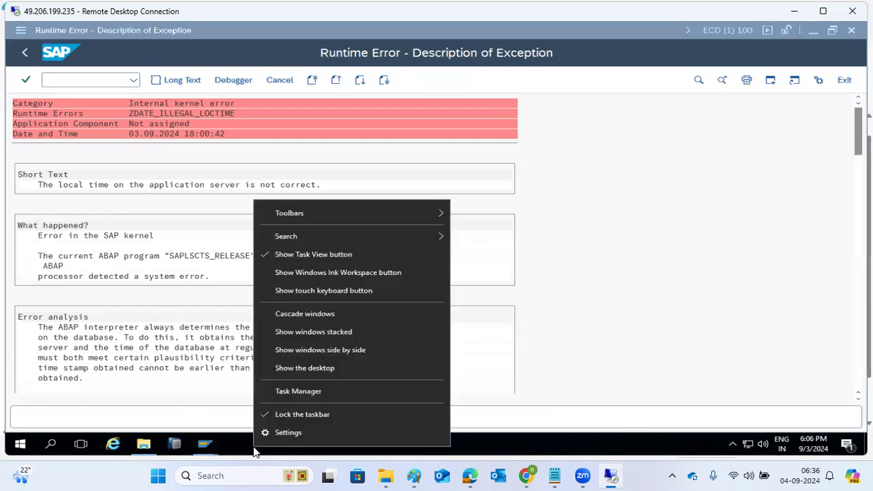
Step: Launch Remote Desktop Connection with mstsc and connect to kponline1
{"action": "left_click", "coordinate": [280, 371]}
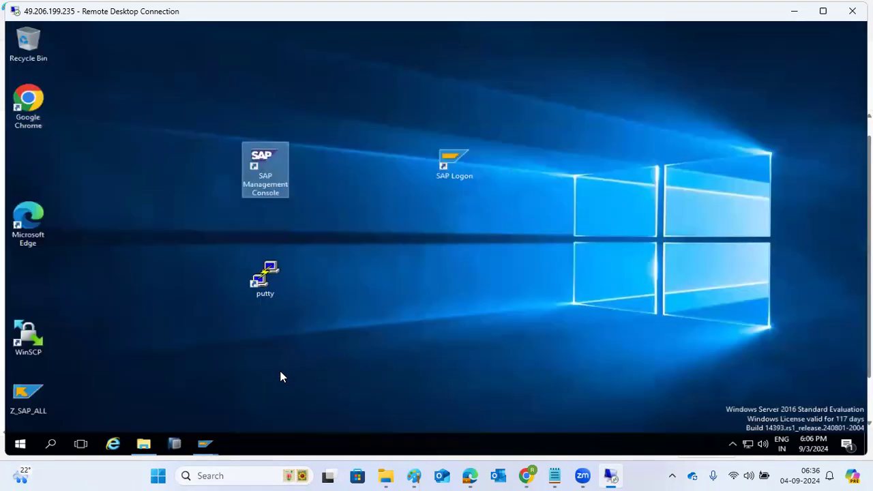
{"action": "left_click", "coordinate": [59, 442]}
{"action": "type", "text": "mstsc"}
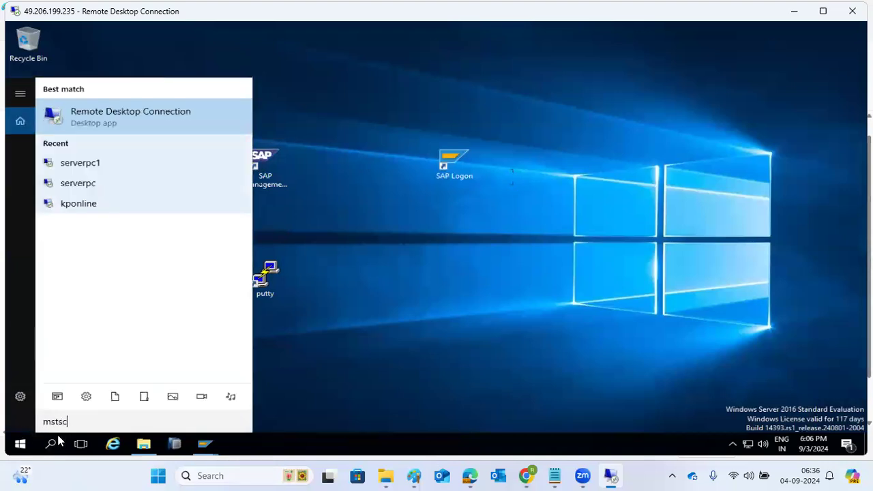
{"action": "key", "text": "Return"}
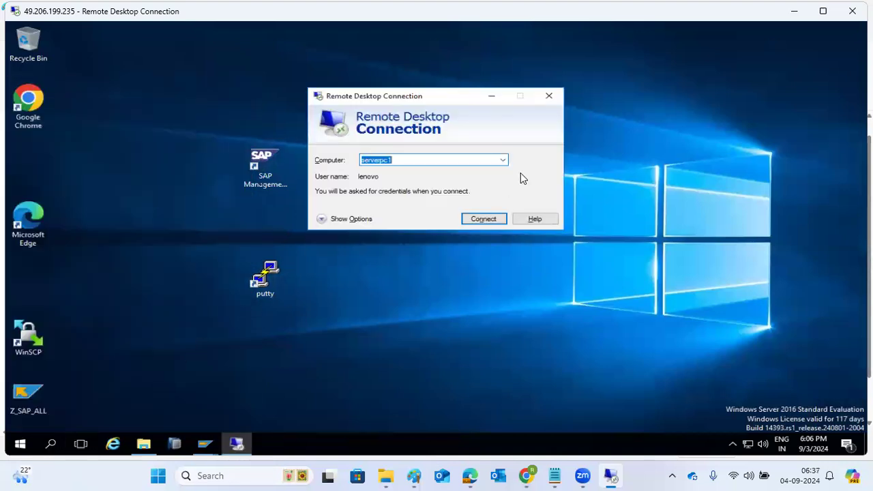
{"action": "left_click", "coordinate": [503, 160]}
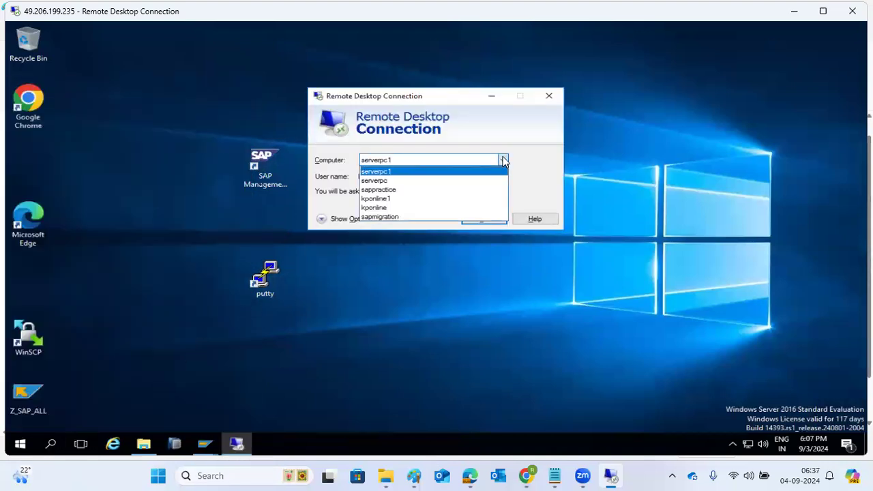
{"action": "left_click", "coordinate": [377, 198]}
{"action": "left_click", "coordinate": [496, 223]}
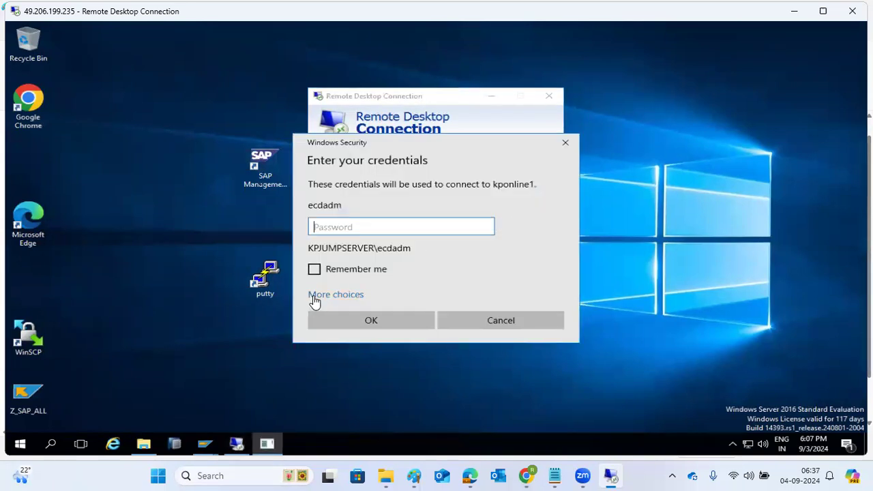
Step: Sign in as Administrator with the account password, dismiss the certificate and licensing errors, and close
{"action": "left_click", "coordinate": [315, 299]}
{"action": "left_click", "coordinate": [351, 350]}
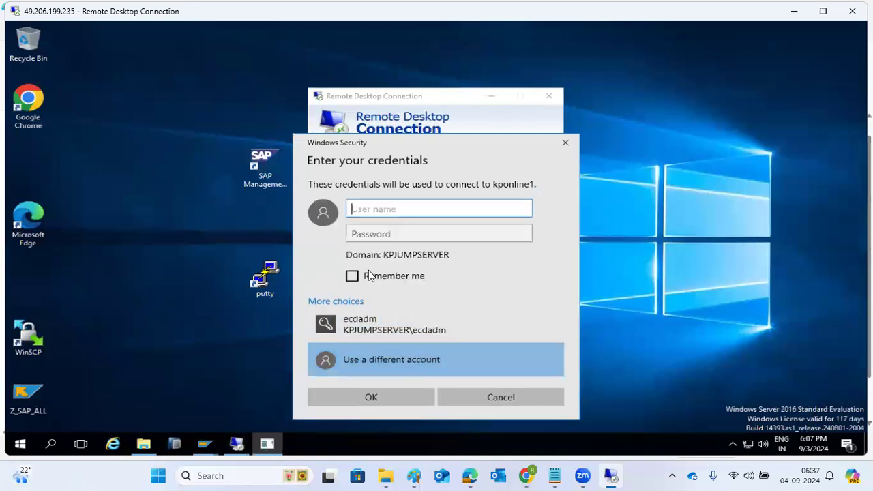
{"action": "type", "text": "Adminis"}
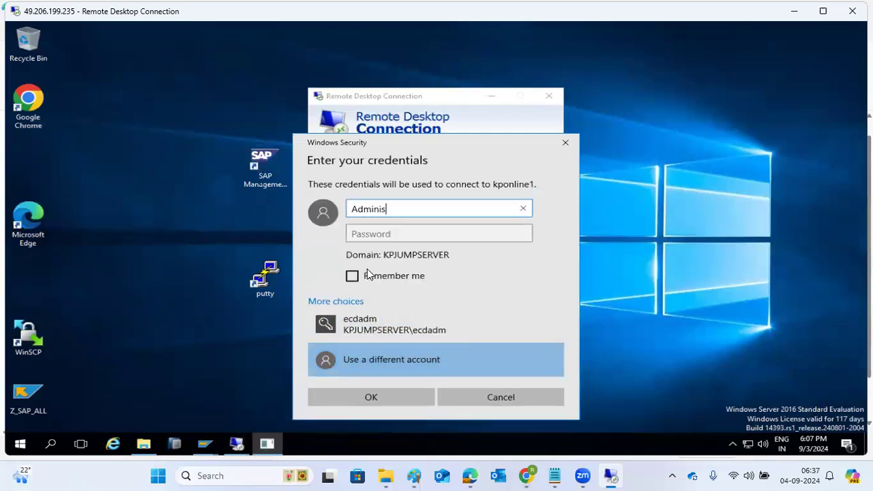
{"action": "type", "text": "trator"}
{"action": "key", "text": "Tab"}
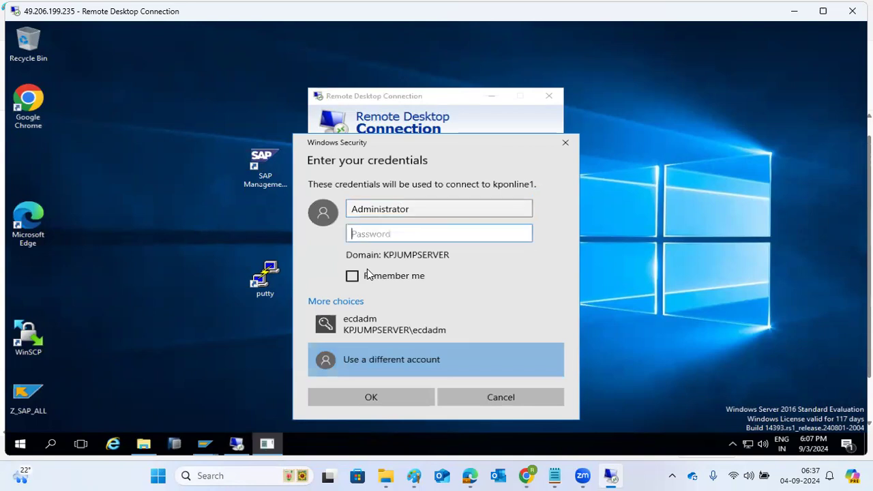
{"action": "type", "text": "••"}
{"action": "key", "text": "ctrl+a"}
{"action": "type", "text": "•••••••••"}
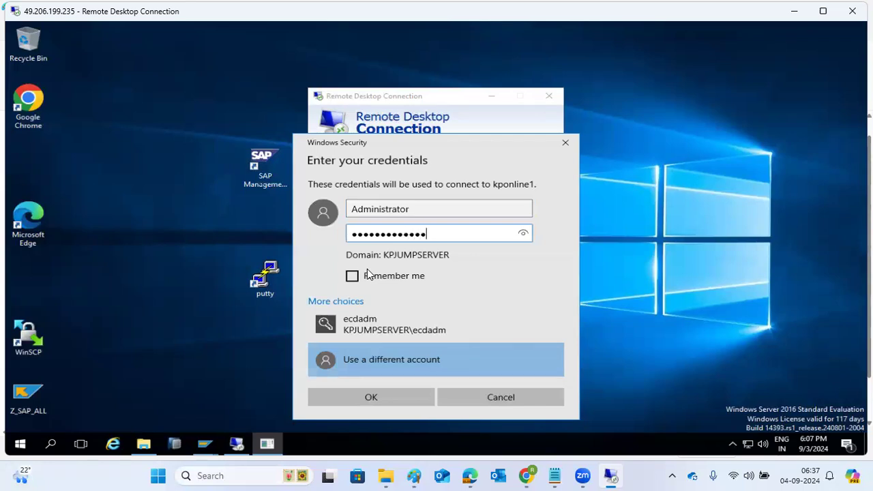
{"action": "key", "text": "Return"}
{"action": "left_click", "coordinate": [472, 258]}
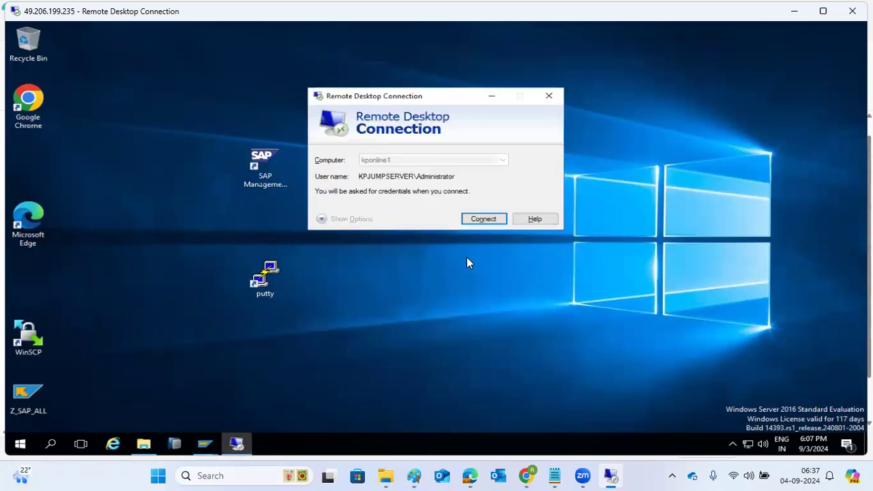
{"action": "left_click", "coordinate": [532, 238]}
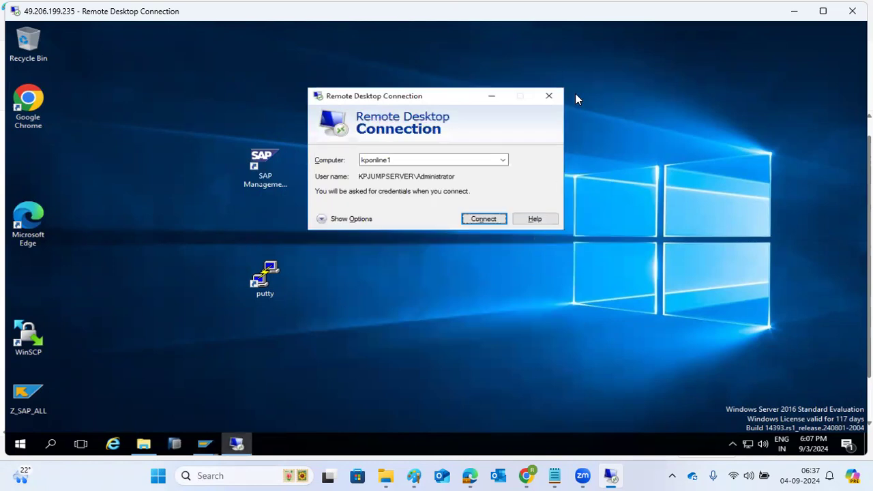
{"action": "left_click", "coordinate": [549, 96]}
Step: Bring the Runtime Error window forward and go back to SAP Easy Access
{"action": "mouse_move", "coordinate": [201, 449]}
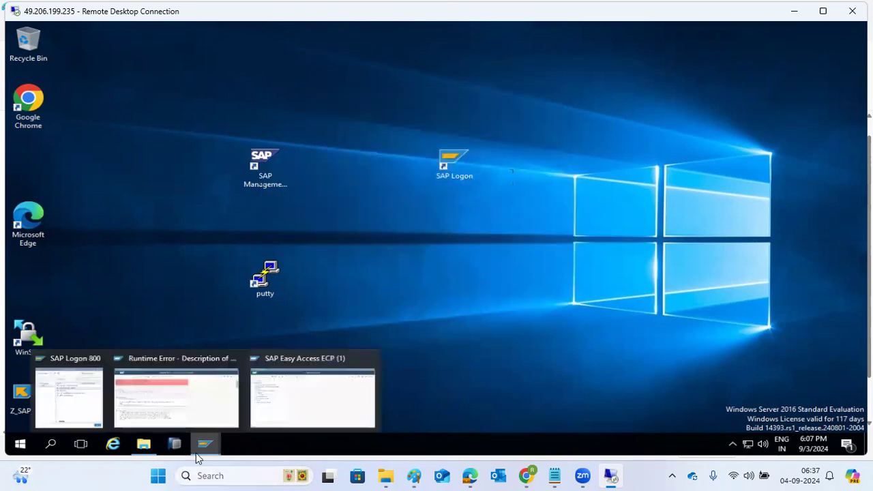
{"action": "left_click", "coordinate": [192, 412]}
{"action": "left_click", "coordinate": [23, 53]}
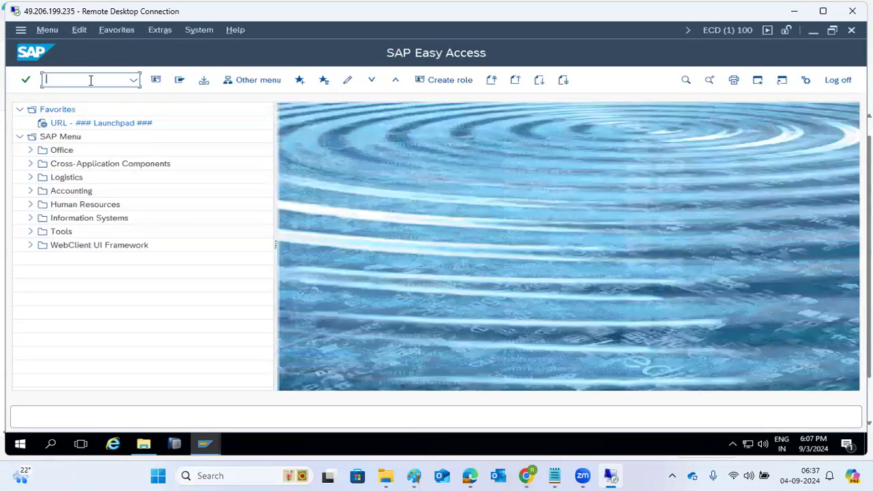
Step: List customizing requests in SE09, scroll the ZDATE_ILLEGAL_LOCTIME dump, and go back
{"action": "type", "text": "se09"}
{"action": "key", "text": "Return"}
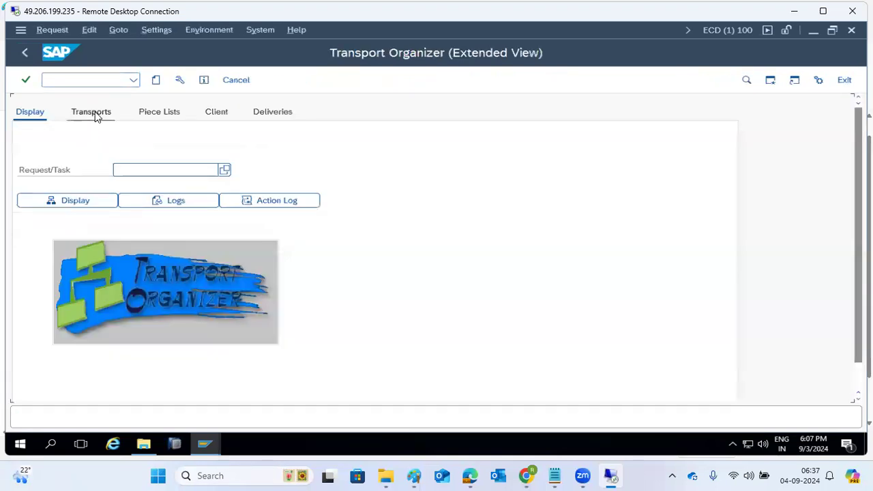
{"action": "left_click", "coordinate": [97, 116]}
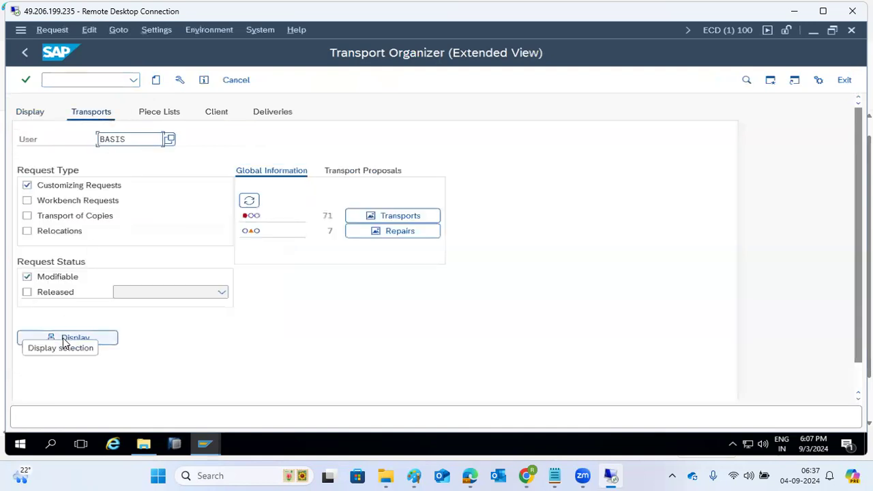
{"action": "left_click", "coordinate": [61, 339]}
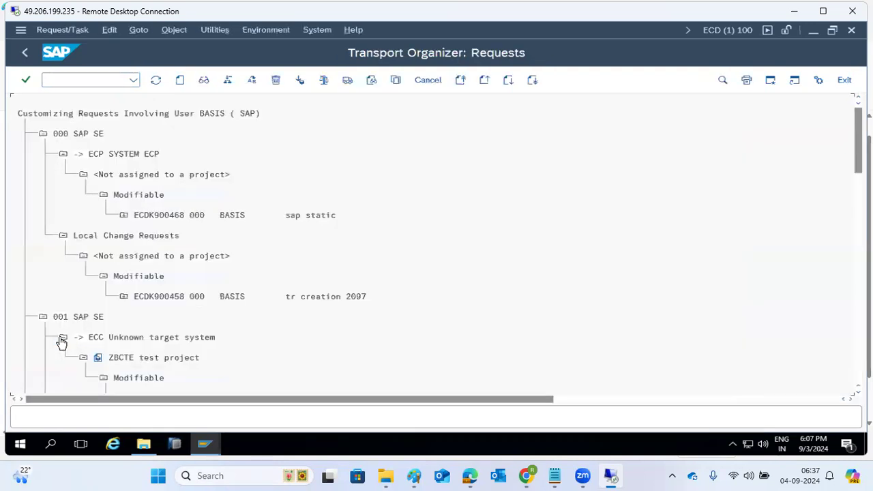
{"action": "scroll", "coordinate": [162, 279], "scroll_direction": "down", "scroll_amount": 2}
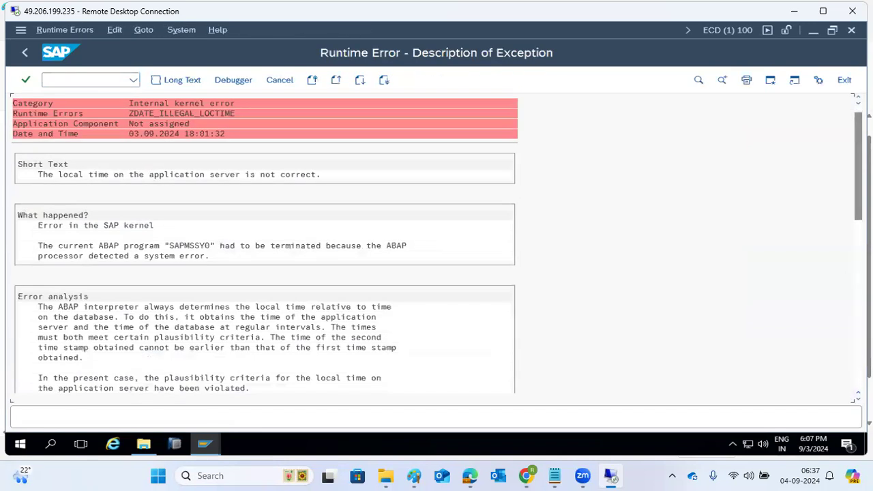
{"action": "left_click", "coordinate": [858, 273]}
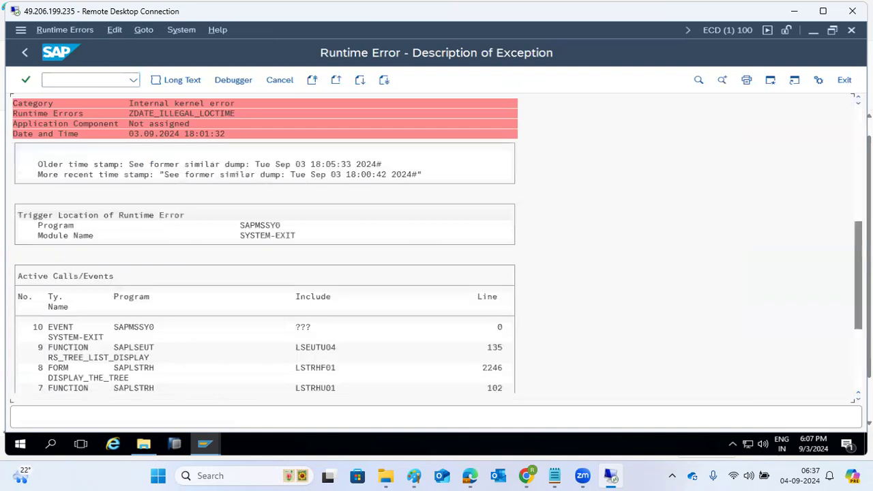
{"action": "left_click_drag", "start_coordinate": [858, 273], "coordinate": [858, 333]}
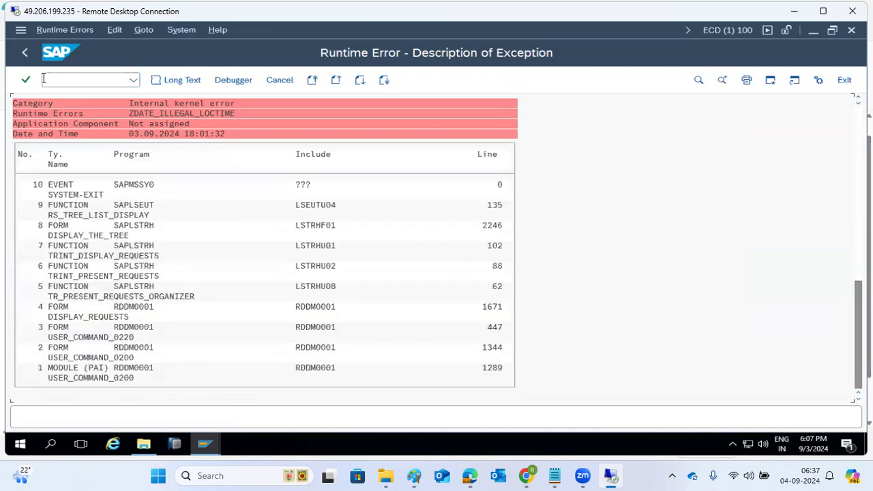
{"action": "left_click", "coordinate": [24, 52]}
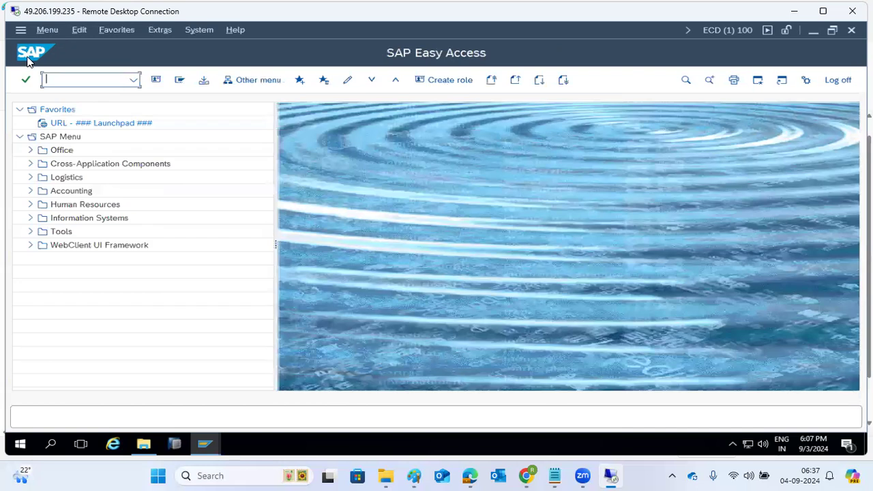
Step: In the ECP 800 session, open the STMS import overview and browse ECP's 40 queued requests
{"action": "left_click", "coordinate": [205, 444]}
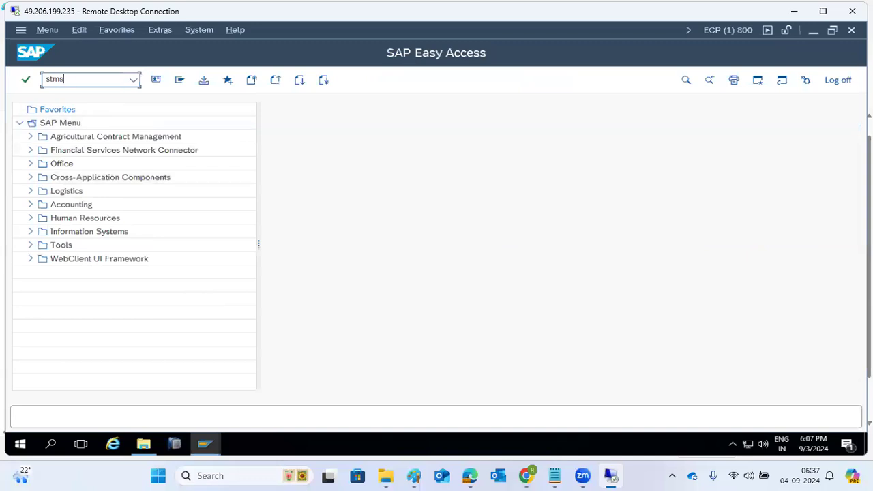
{"action": "key", "text": "Return"}
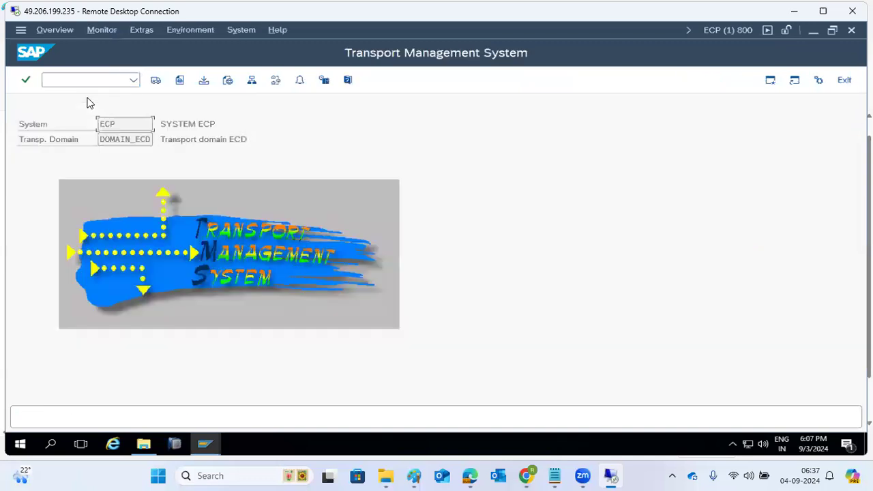
{"action": "left_click", "coordinate": [157, 81]}
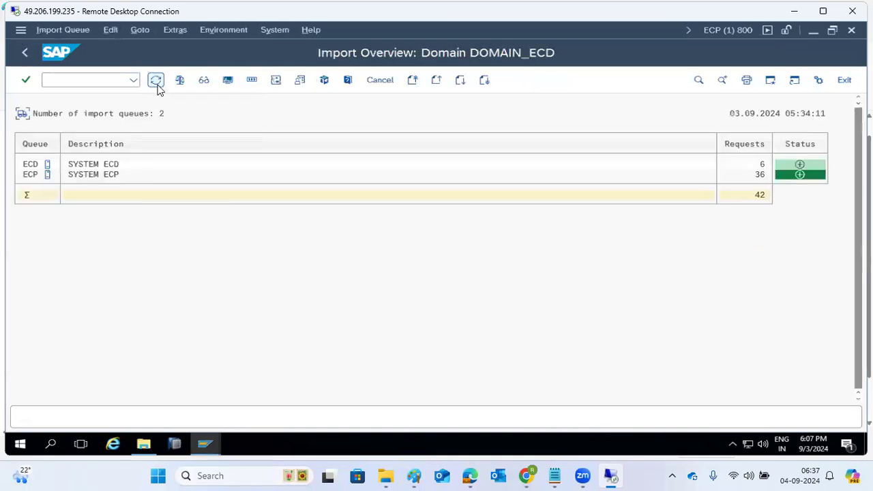
{"action": "double_click", "coordinate": [31, 176]}
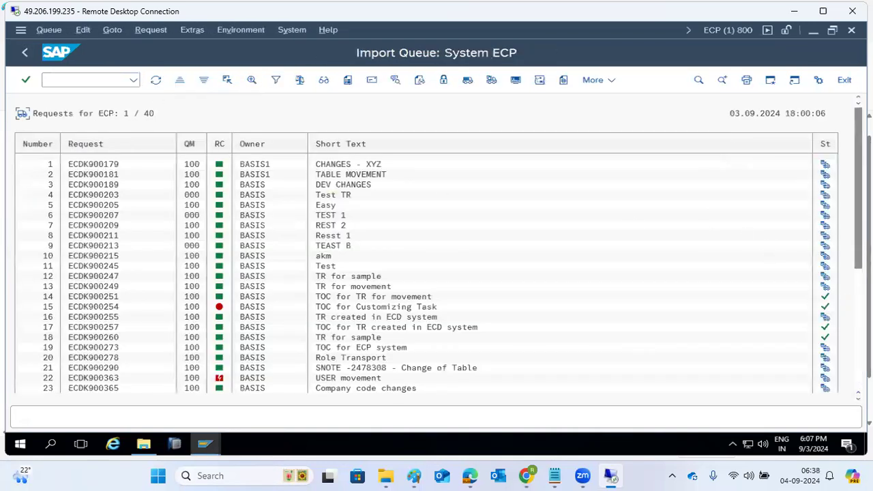
{"action": "scroll", "coordinate": [115, 332], "scroll_direction": "down", "scroll_amount": 5}
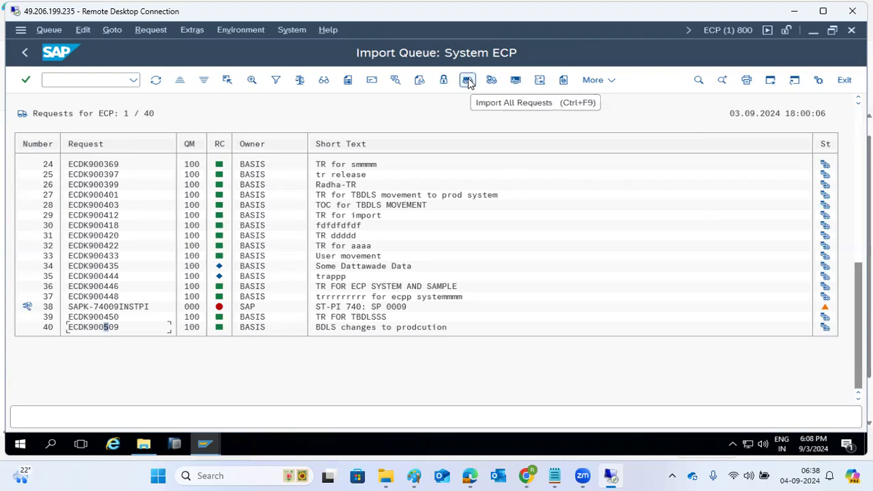
Step: Run STMS from SAP Easy Access, open System Overview, and open ECP, hitting ZDATE_ILLEGAL_LOCTIME
{"action": "mouse_move", "coordinate": [213, 447]}
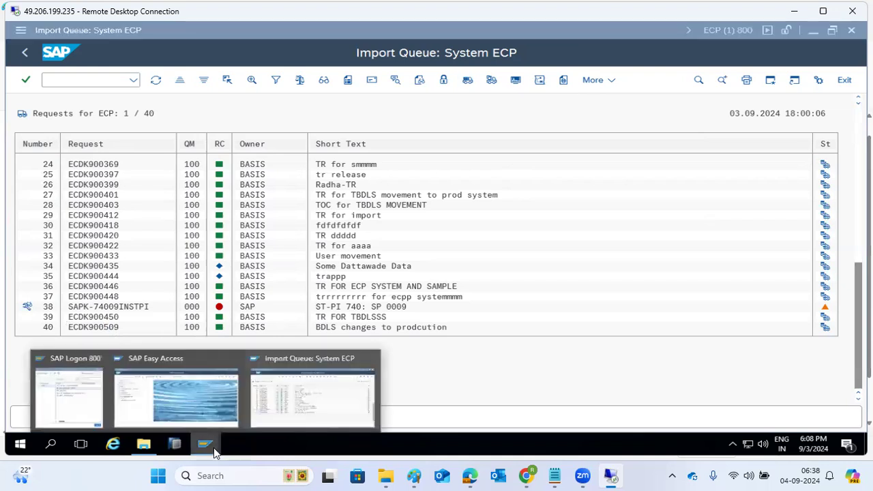
{"action": "left_click", "coordinate": [210, 386]}
{"action": "type", "text": "stms"}
{"action": "key", "text": "Return"}
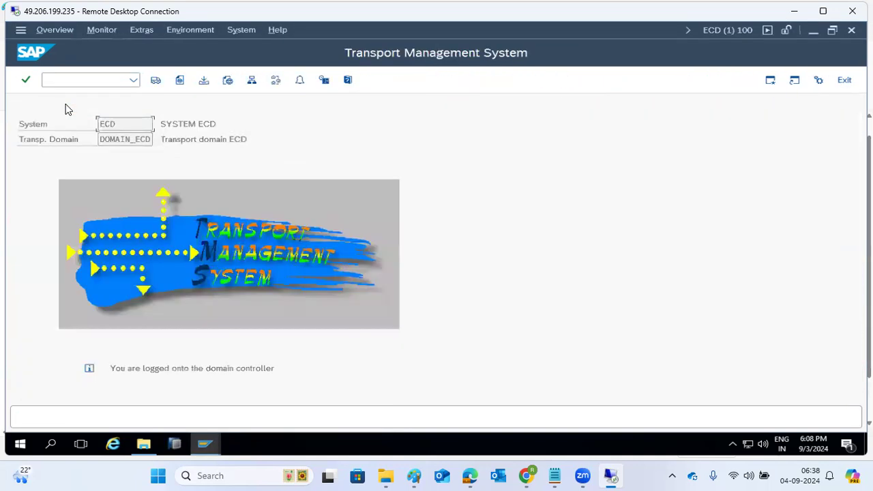
{"action": "left_click", "coordinate": [251, 82]}
{"action": "double_click", "coordinate": [39, 156]}
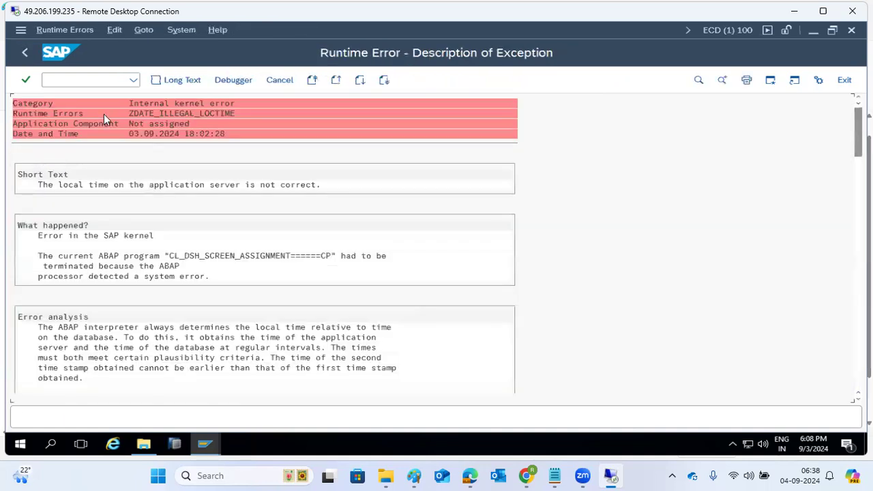
Step: Launch Remote Desktop Connection with mstsc and connect to serverpc
{"action": "left_click", "coordinate": [57, 444]}
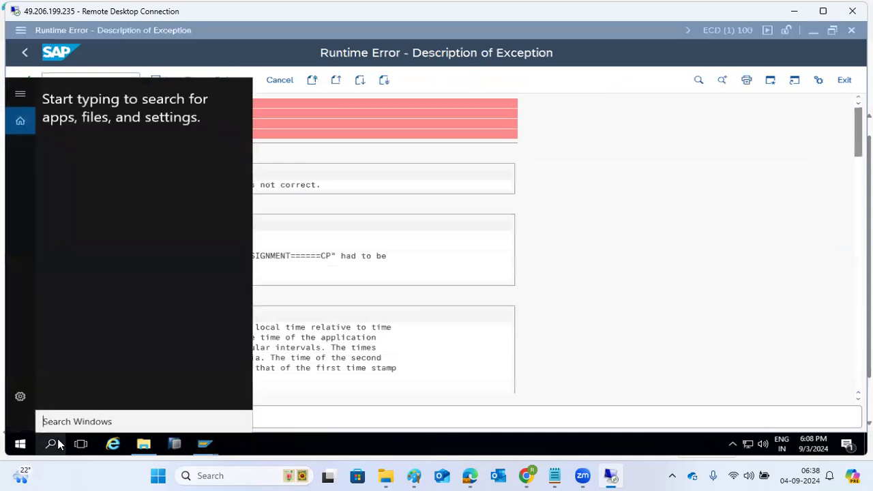
{"action": "type", "text": "mstsc"}
{"action": "key", "text": "Return"}
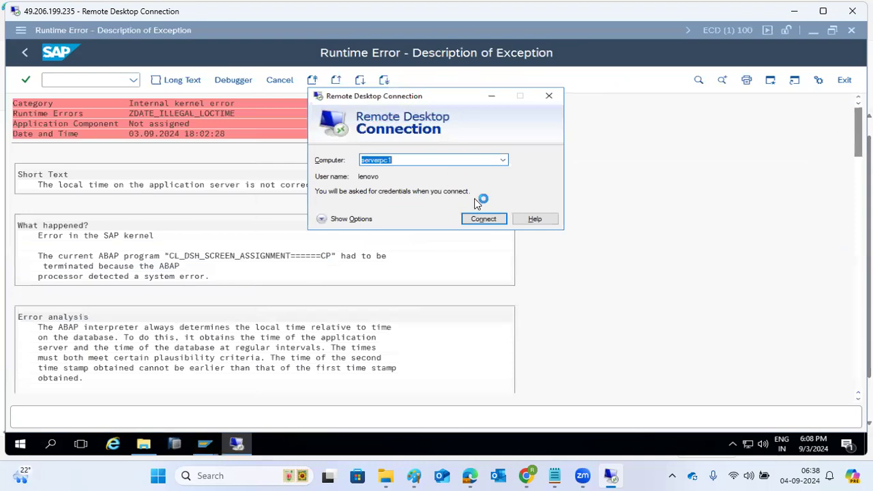
{"action": "left_click", "coordinate": [503, 160]}
{"action": "left_click", "coordinate": [382, 180]}
{"action": "left_click", "coordinate": [471, 218]}
Step: Enter the server account password, then retype it after the first attempt fails
{"action": "type", "text": "****"}
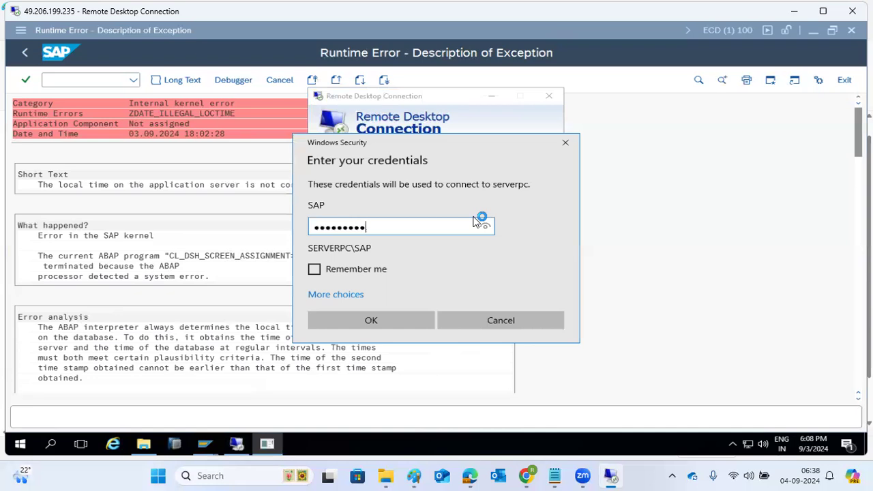
{"action": "key", "text": "Return"}
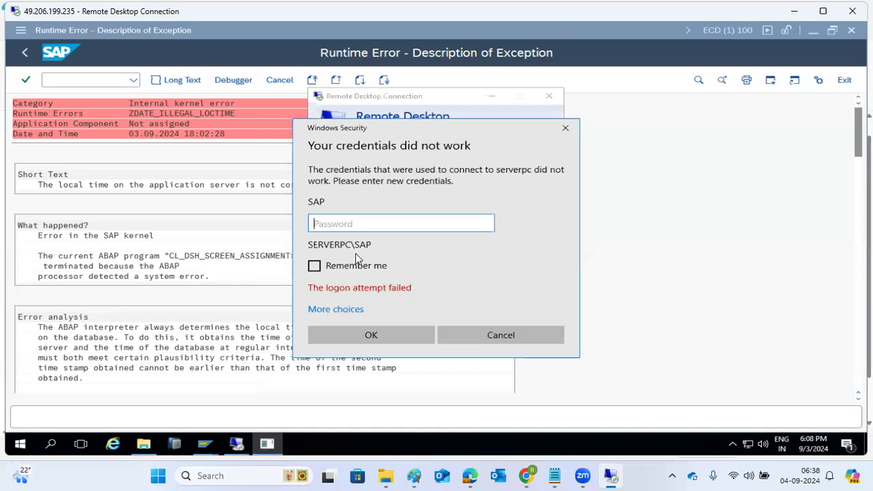
{"action": "type", "text": "************"}
{"action": "key", "text": "Return"}
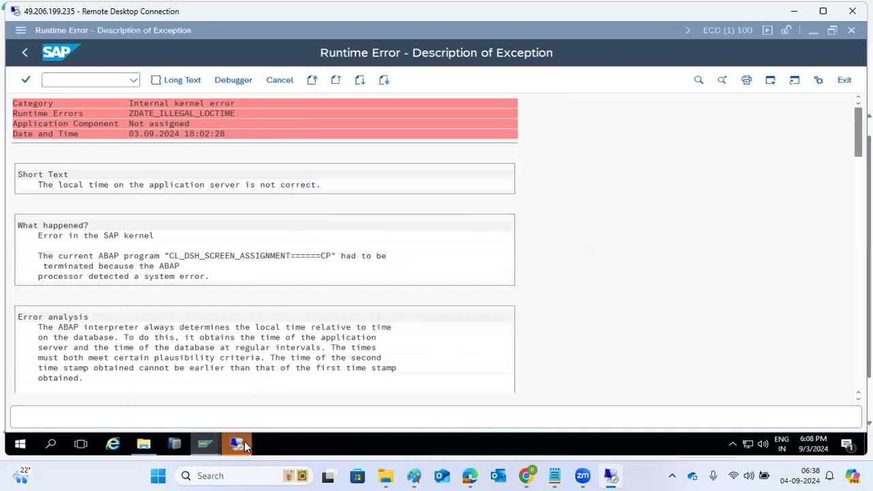
Step: Accept the certificate, sync the server clock with time.windows.com via Internet Time, and minimize the session
{"action": "left_click", "coordinate": [475, 258]}
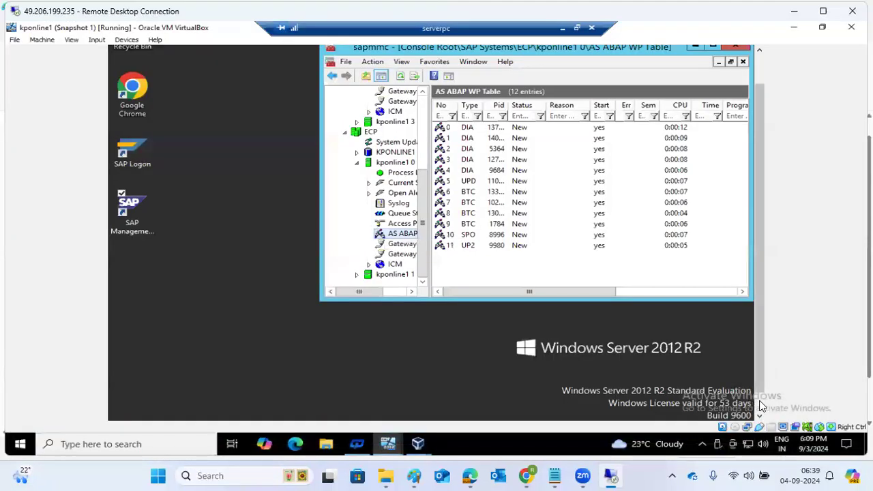
{"action": "left_click", "coordinate": [728, 408]}
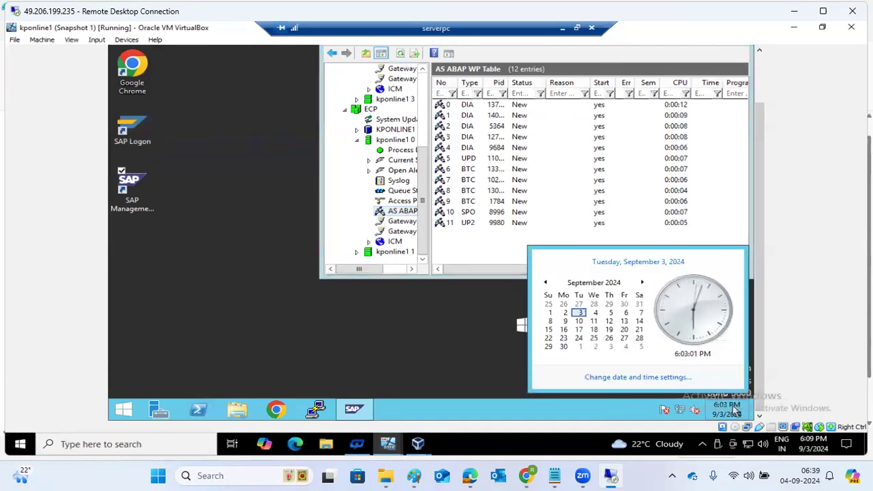
{"action": "left_click", "coordinate": [646, 379]}
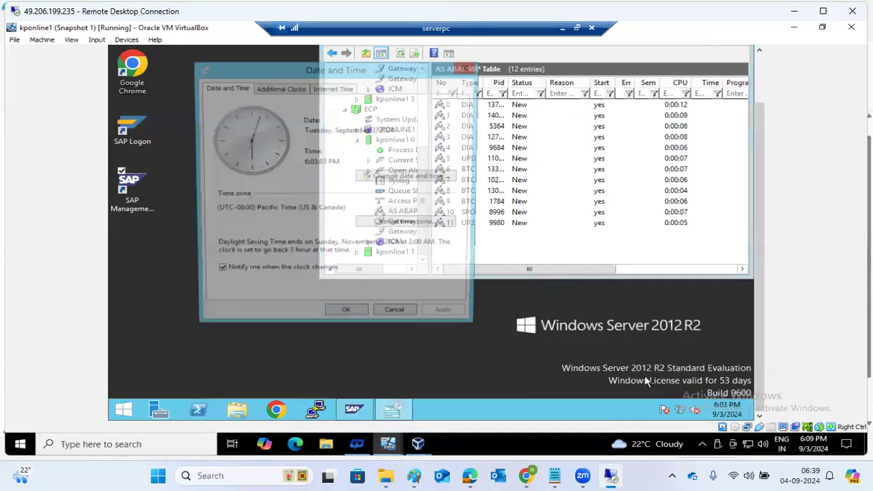
{"action": "left_click", "coordinate": [331, 89]}
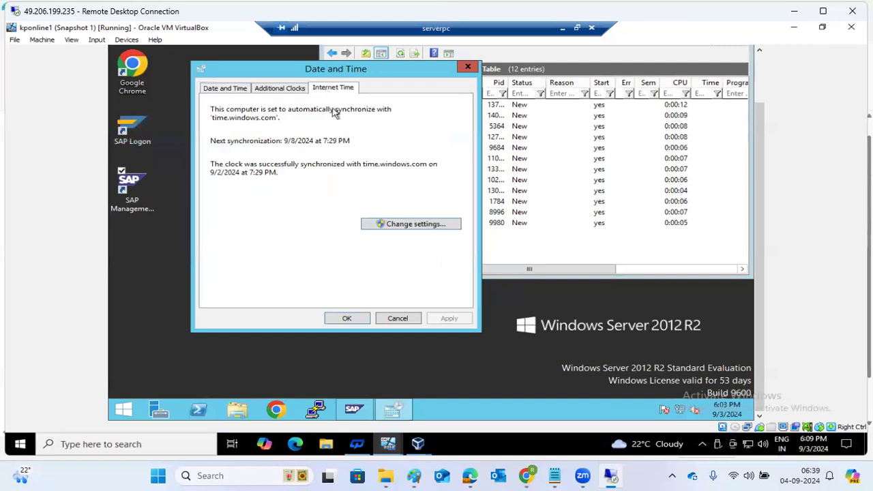
{"action": "left_click", "coordinate": [406, 225]}
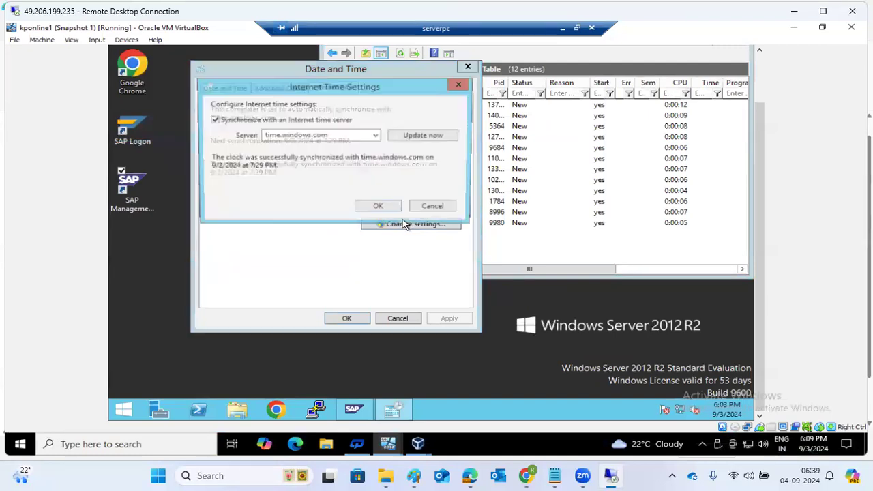
{"action": "left_click", "coordinate": [416, 137]}
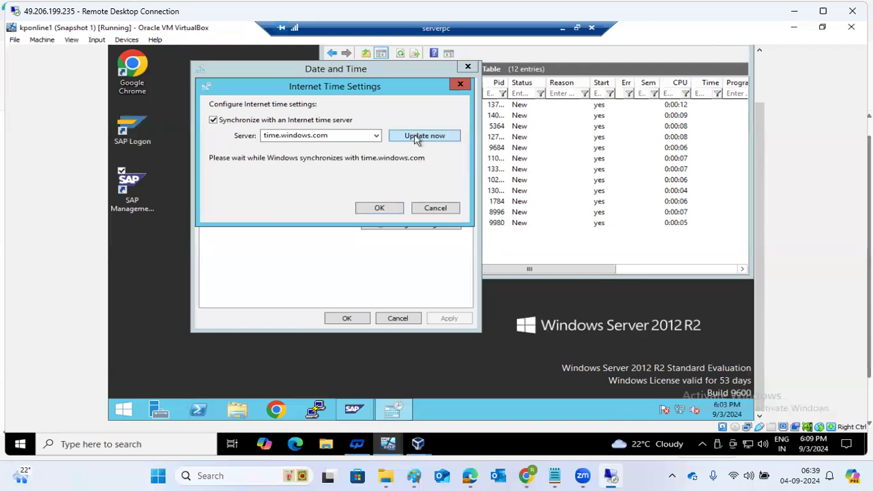
{"action": "left_click", "coordinate": [416, 136]}
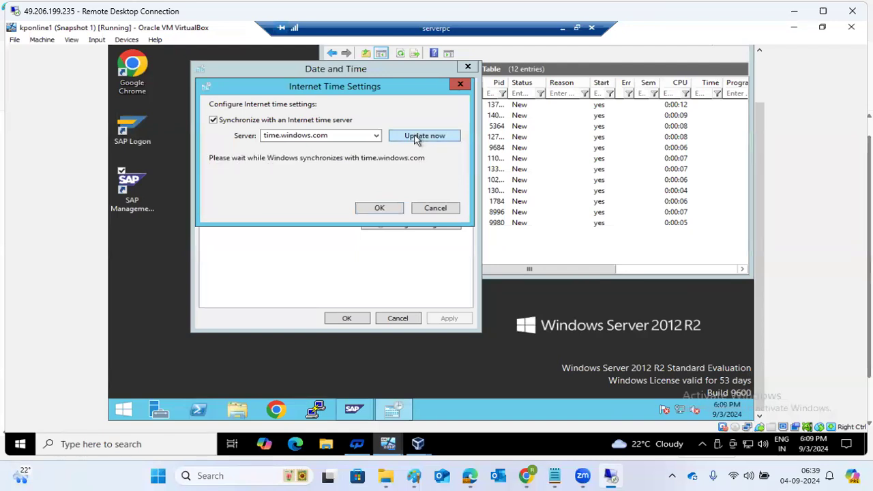
{"action": "left_click", "coordinate": [386, 208]}
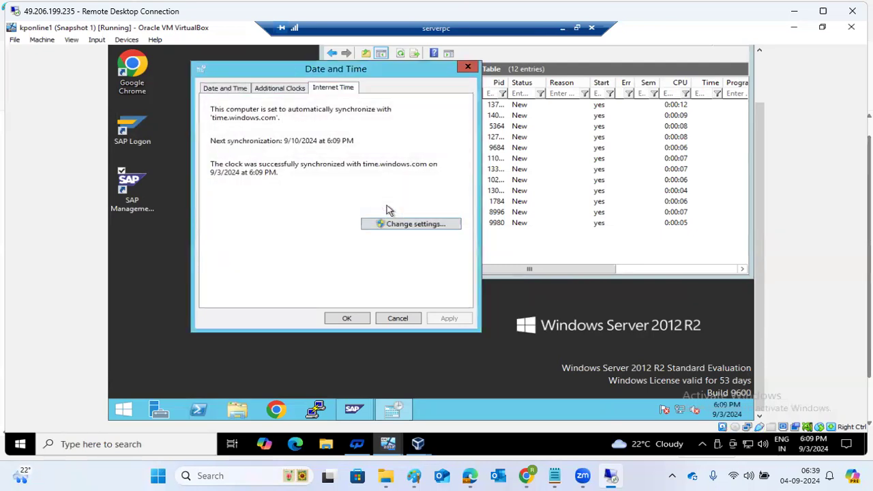
{"action": "left_click", "coordinate": [345, 318]}
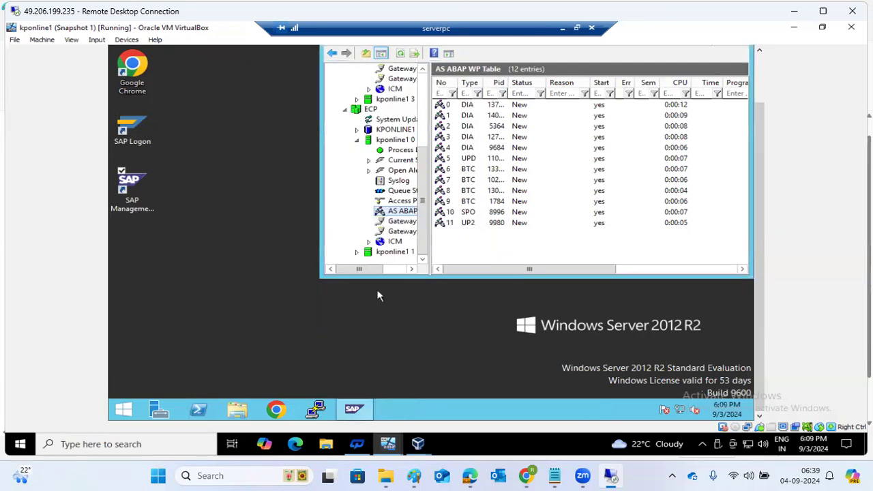
{"action": "left_click", "coordinate": [560, 29]}
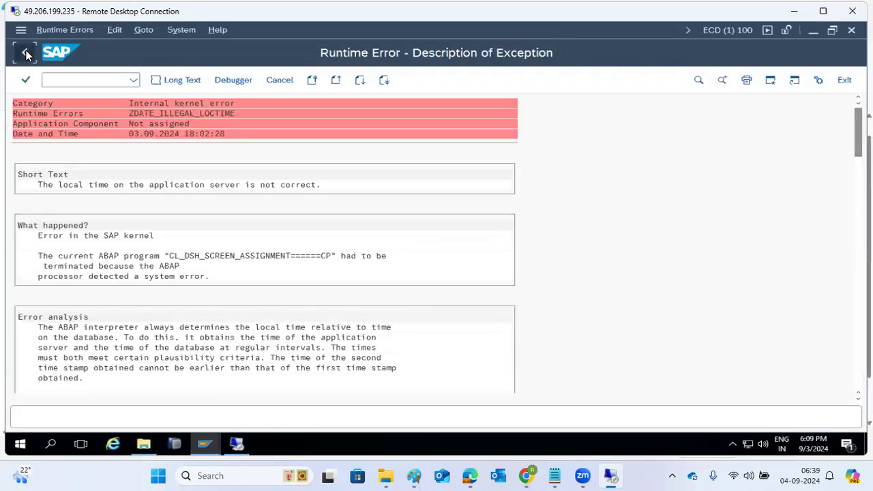
Step: Create customizing request DEMO2 in the transport organizer
{"action": "left_click", "coordinate": [27, 54]}
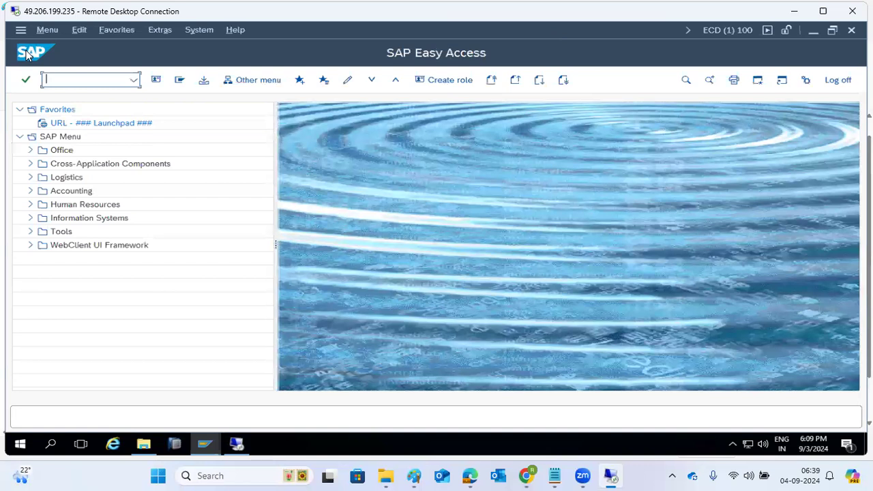
{"action": "key", "text": "Return"}
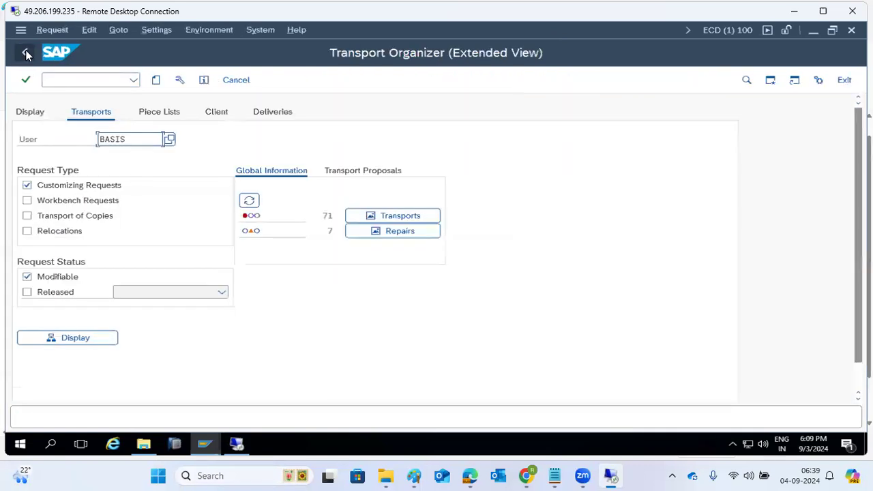
{"action": "left_click", "coordinate": [155, 80]}
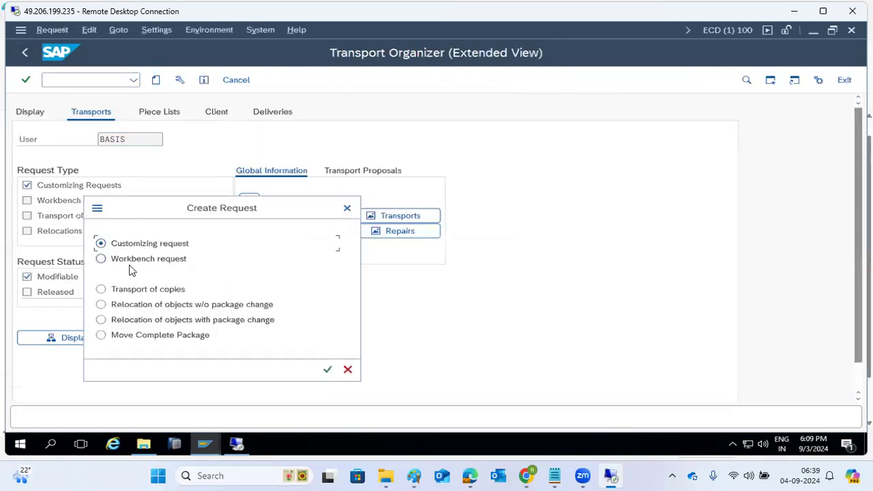
{"action": "left_click", "coordinate": [328, 373]}
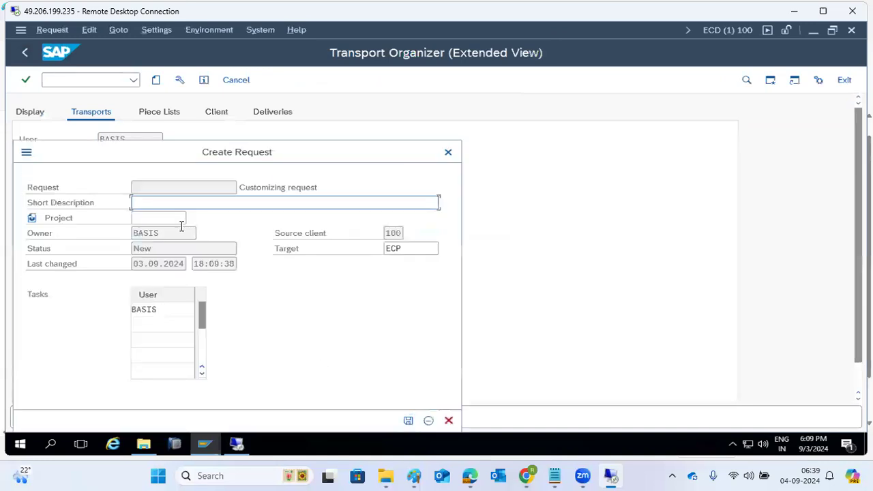
{"action": "type", "text": "DEMO2"}
{"action": "left_click", "coordinate": [408, 420]}
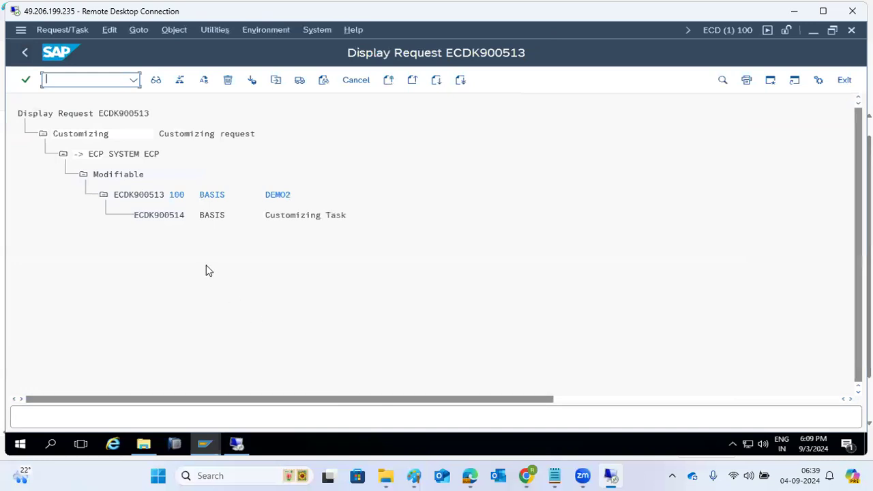
Step: Release ECDK900513, refresh its transport log, then refresh the ECP import queue
{"action": "left_click", "coordinate": [146, 197]}
{"action": "left_click", "coordinate": [301, 81]}
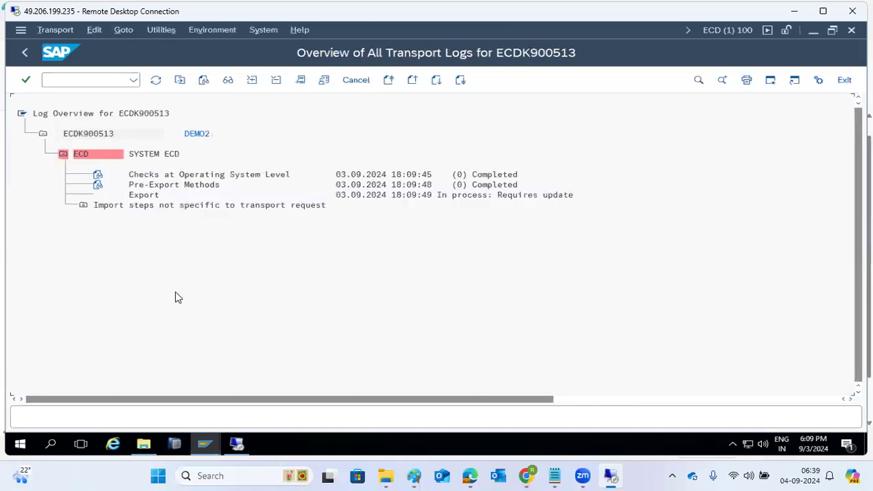
{"action": "left_click", "coordinate": [157, 81]}
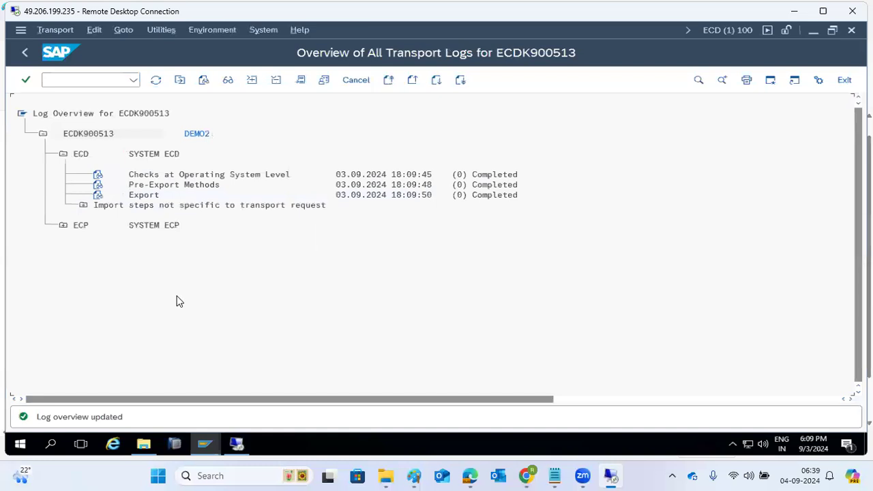
{"action": "mouse_move", "coordinate": [205, 444]}
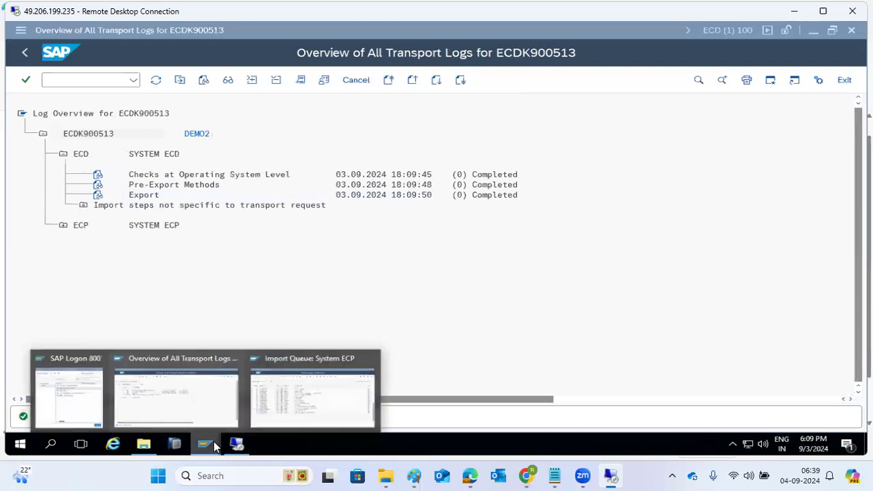
{"action": "left_click", "coordinate": [302, 402]}
{"action": "left_click", "coordinate": [155, 80]}
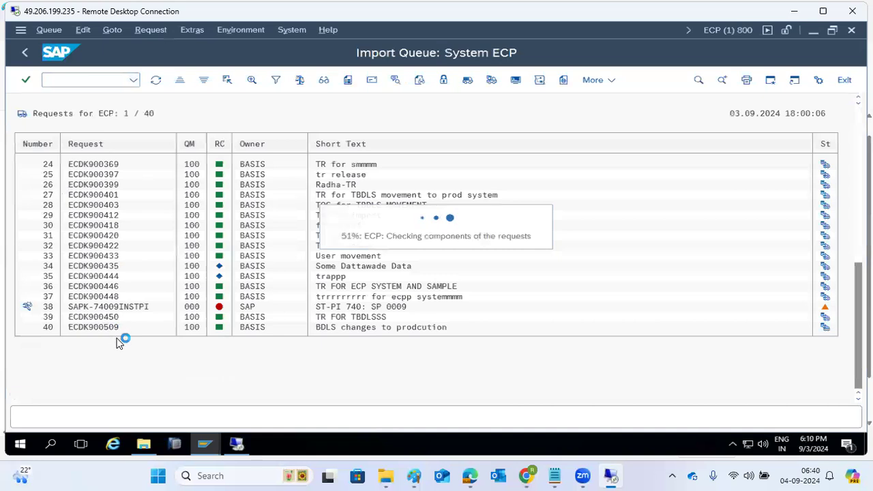
Step: Select the K900513.ECD cofile in the cofiles folder, then bring the ECP import queue forward
{"action": "left_click", "coordinate": [135, 453]}
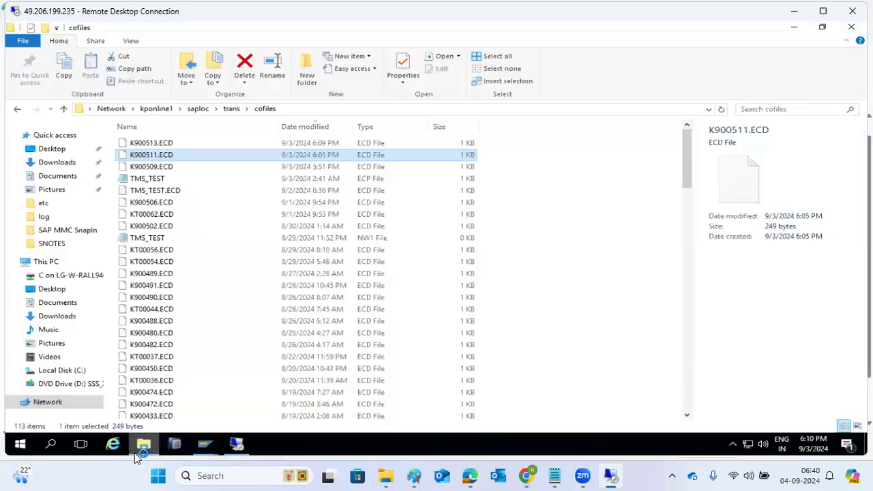
{"action": "left_click", "coordinate": [156, 143]}
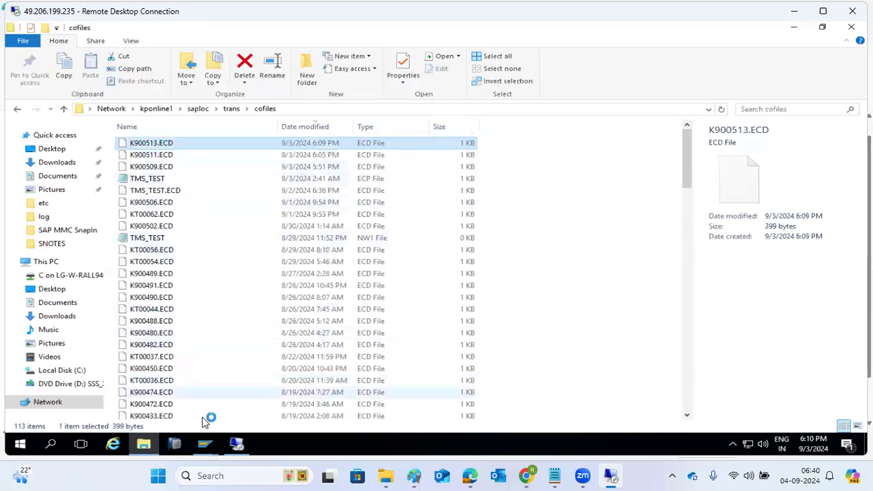
{"action": "mouse_move", "coordinate": [205, 444]}
{"action": "left_click", "coordinate": [274, 400]}
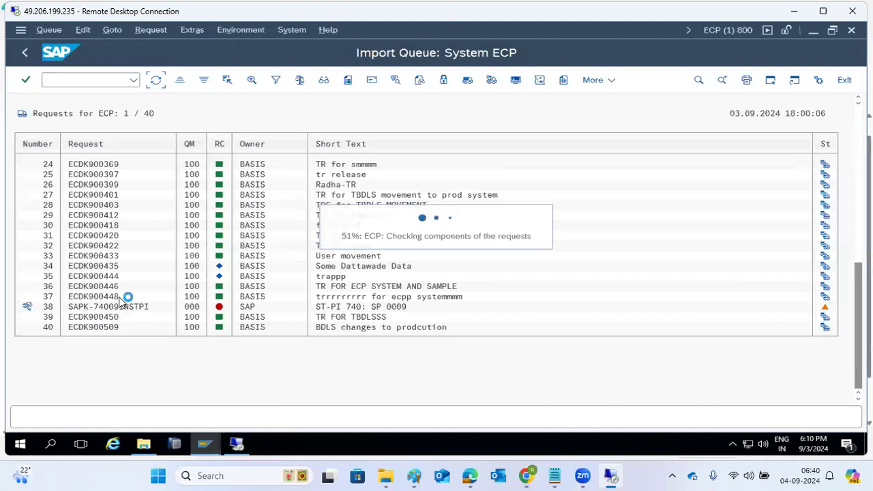
Step: Check the ECDK900513 transport logs, then back out to the Transport Organizer
{"action": "mouse_move", "coordinate": [205, 446]}
{"action": "left_click", "coordinate": [200, 417]}
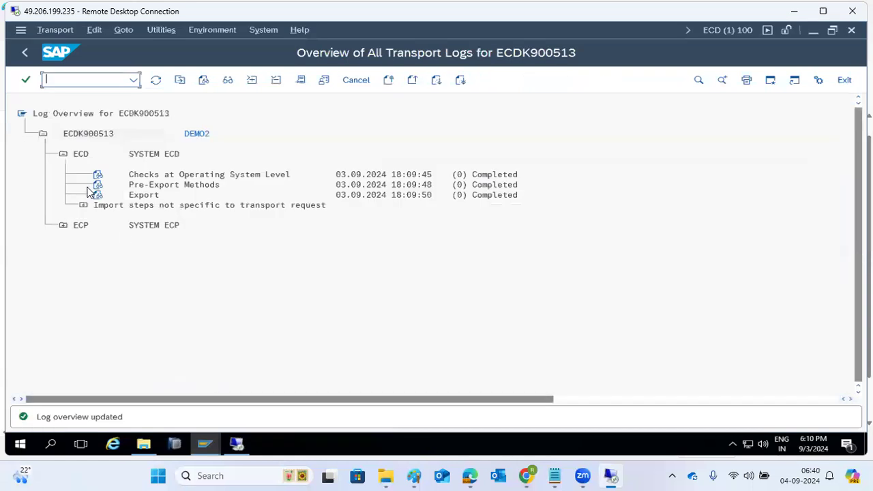
{"action": "left_click", "coordinate": [25, 52]}
{"action": "left_click", "coordinate": [25, 52]}
Step: Open /nstms and display system ECP's transport tool parameters (CTC 0, TP_VERSION 266)
{"action": "left_click", "coordinate": [74, 80]}
{"action": "type", "text": "/nstms"}
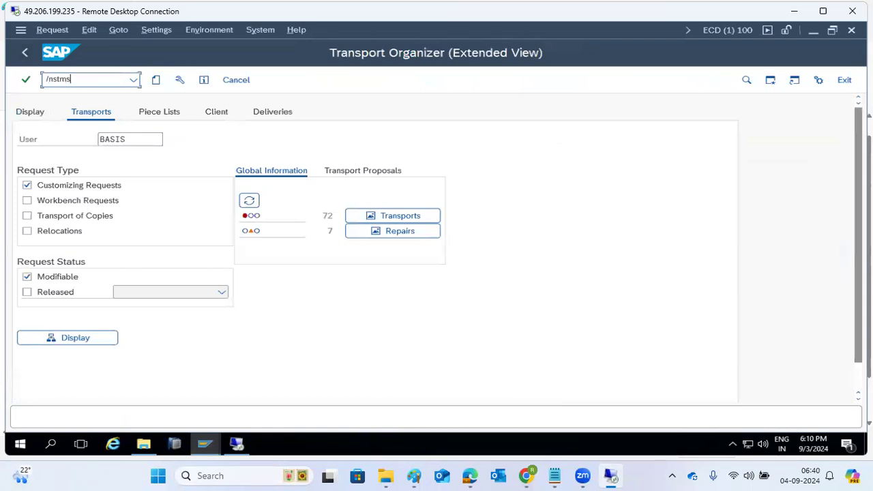
{"action": "key", "text": "Return"}
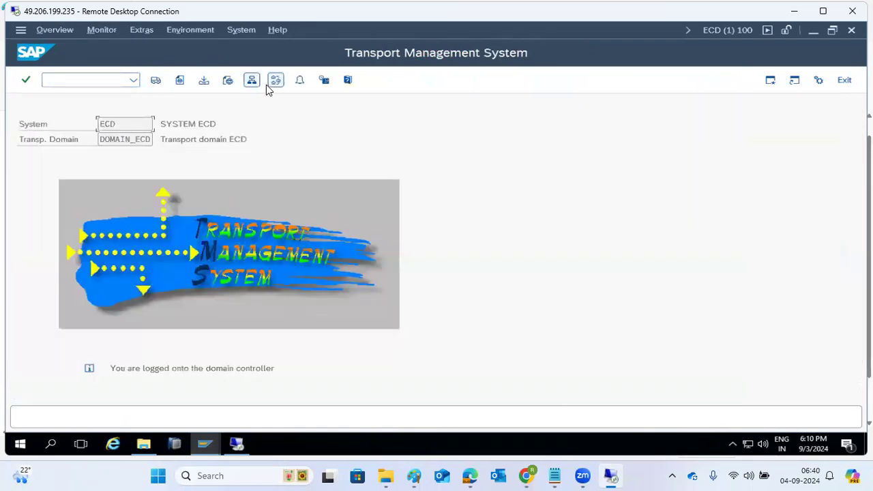
{"action": "left_click", "coordinate": [252, 81]}
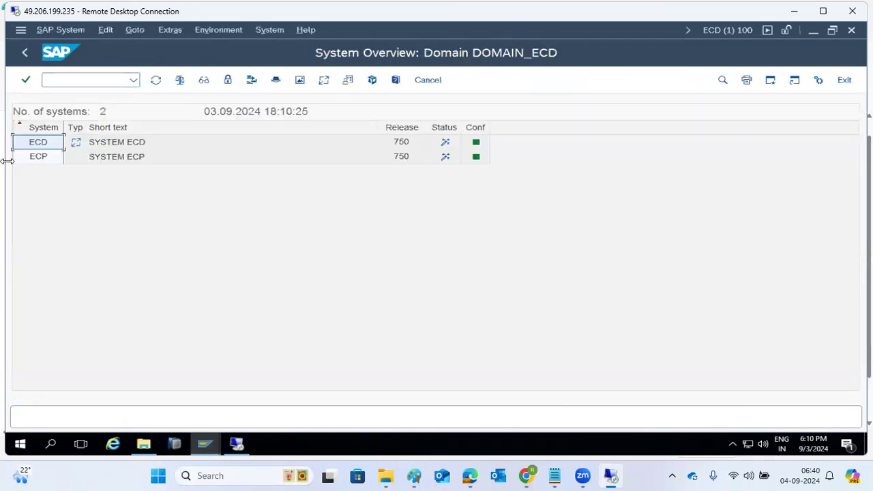
{"action": "left_click", "coordinate": [31, 162]}
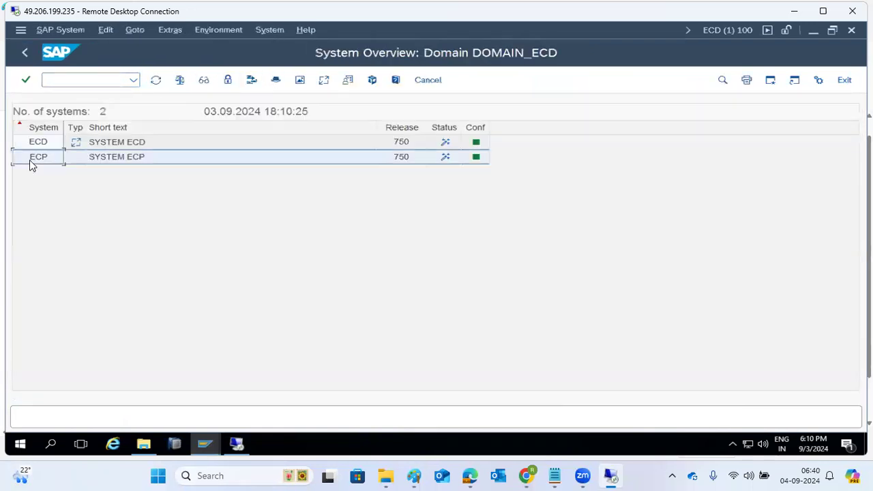
{"action": "double_click", "coordinate": [88, 162]}
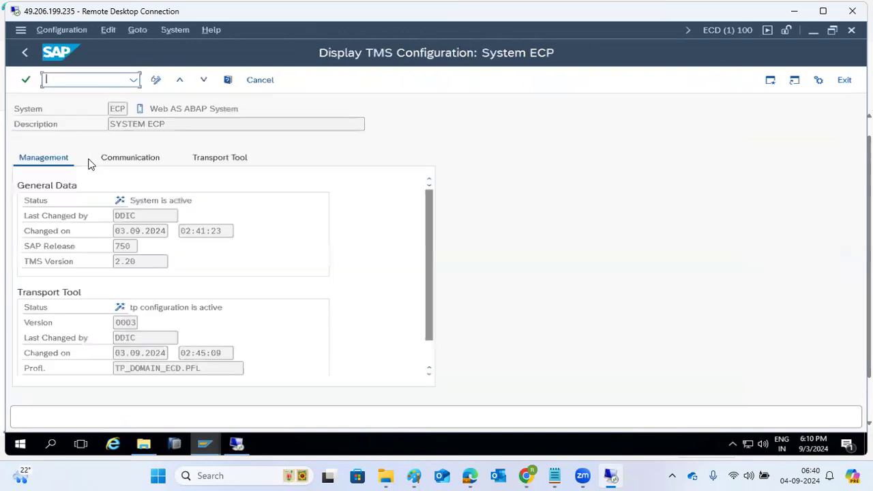
{"action": "left_click", "coordinate": [214, 163]}
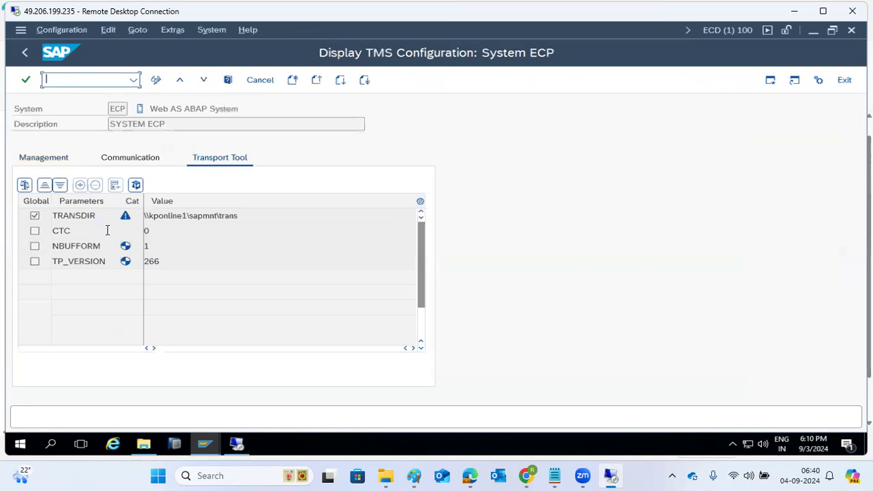
Step: In change mode, insert a NO_IMPORT_ALL parameter row above TP_VERSION with value 1
{"action": "left_click", "coordinate": [155, 80]}
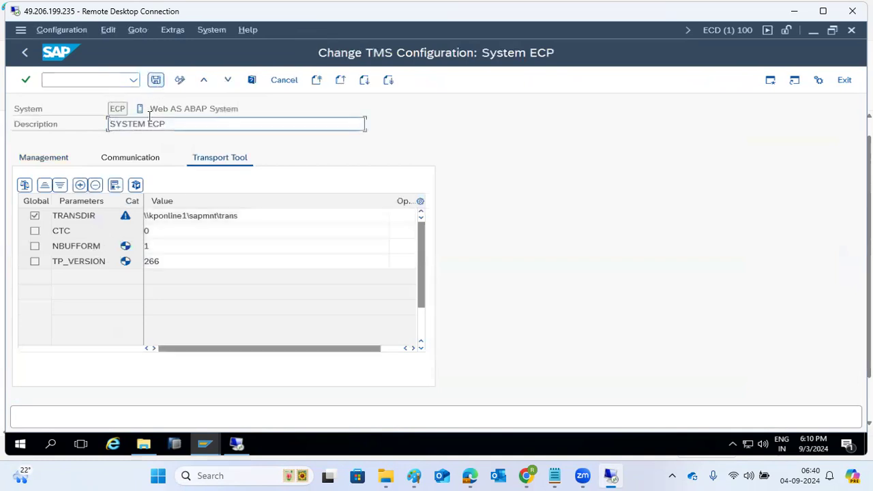
{"action": "left_click", "coordinate": [80, 185]}
{"action": "left_click", "coordinate": [74, 261]}
{"action": "left_click", "coordinate": [80, 185]}
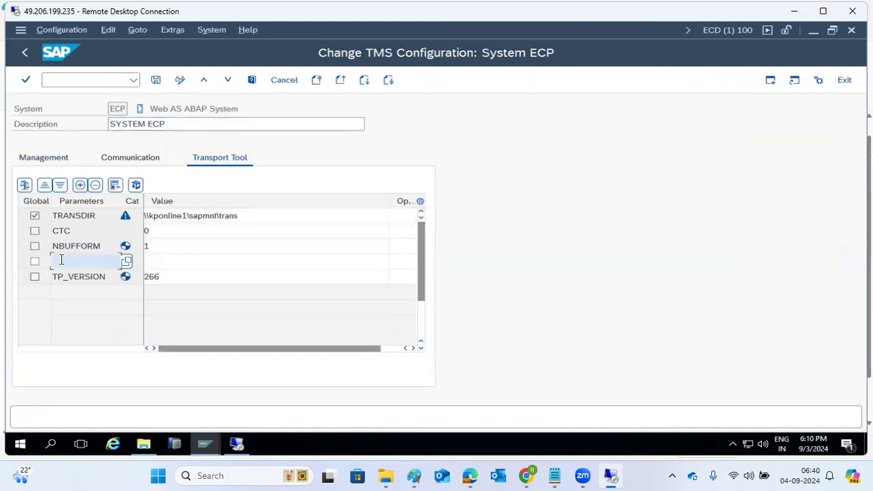
{"action": "left_click", "coordinate": [125, 262]}
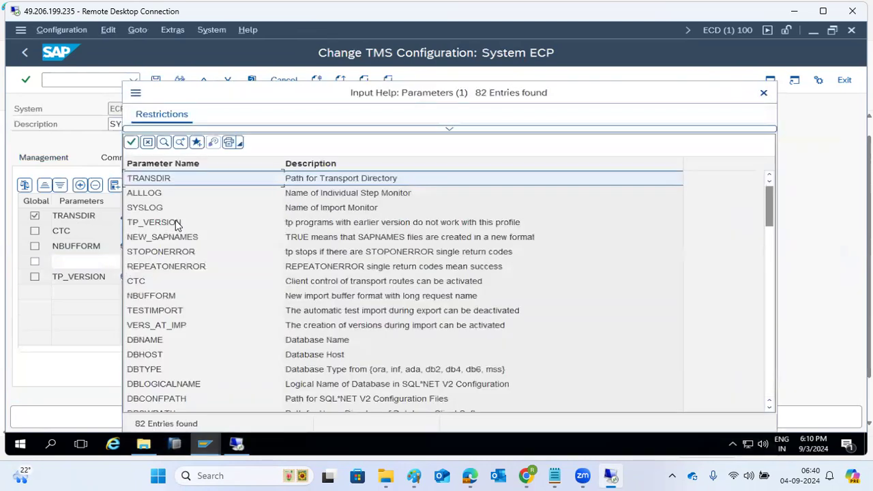
{"action": "scroll", "coordinate": [181, 251], "scroll_direction": "down", "scroll_amount": 9}
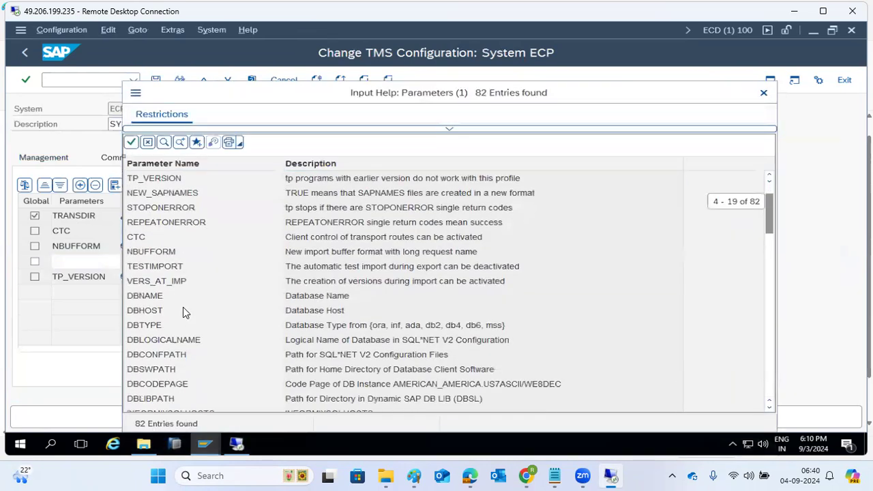
{"action": "scroll", "coordinate": [188, 317], "scroll_direction": "down", "scroll_amount": 6}
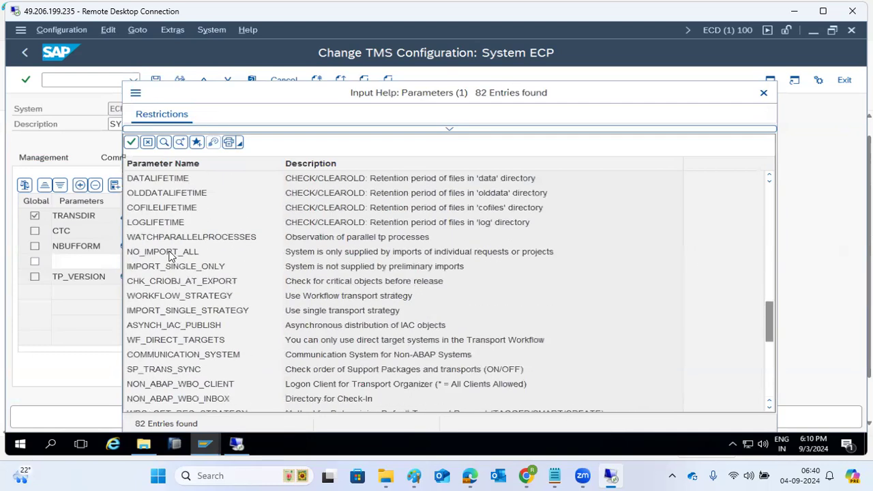
{"action": "double_click", "coordinate": [171, 253]}
{"action": "left_click", "coordinate": [175, 265]}
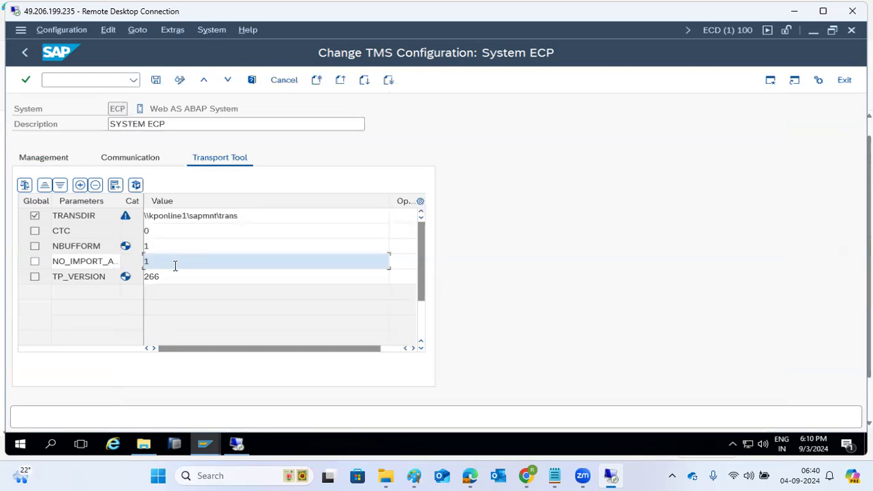
Step: Save and distribute the ECP configuration, then return to the domain system overview
{"action": "left_click", "coordinate": [156, 79]}
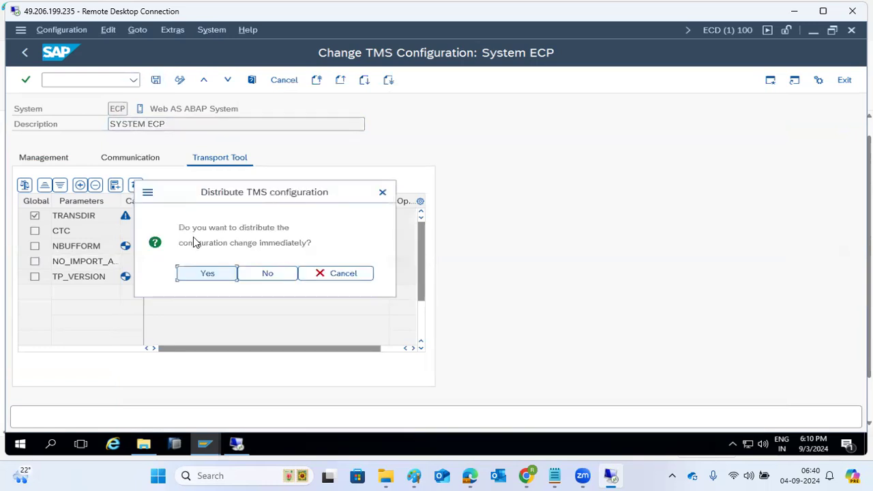
{"action": "left_click", "coordinate": [203, 275]}
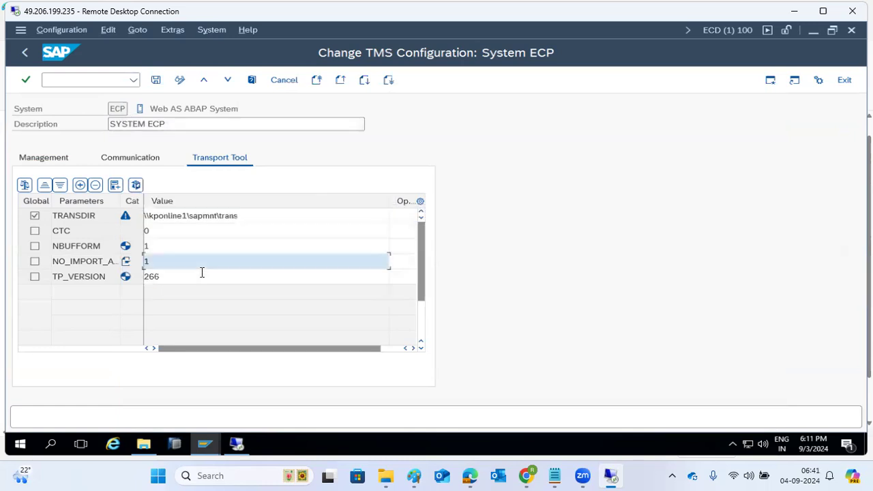
{"action": "left_click", "coordinate": [25, 53]}
{"action": "left_click", "coordinate": [204, 444]}
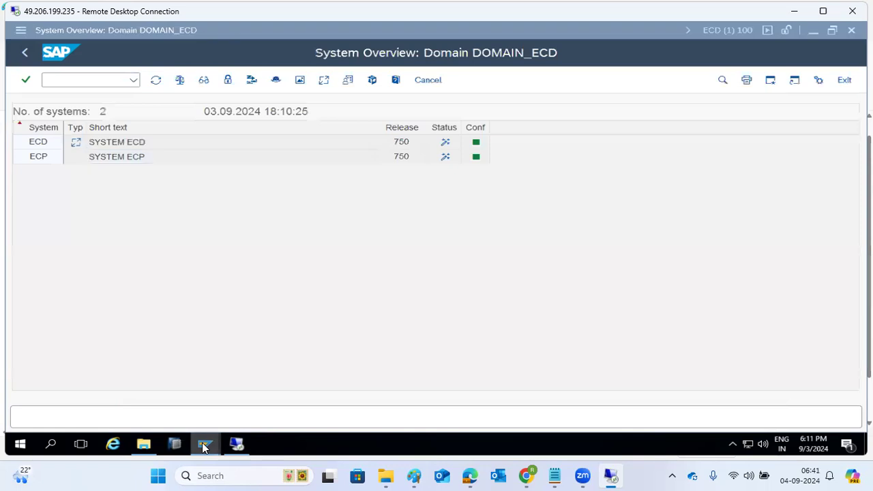
Step: Refresh the ECP import queue and select request ECDK900513 (DEMO2)
{"action": "left_click", "coordinate": [281, 402]}
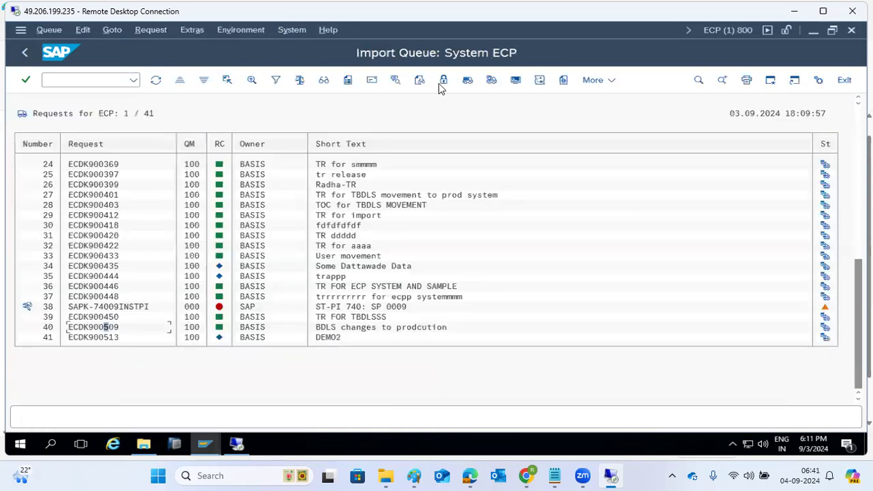
{"action": "left_click", "coordinate": [156, 80]}
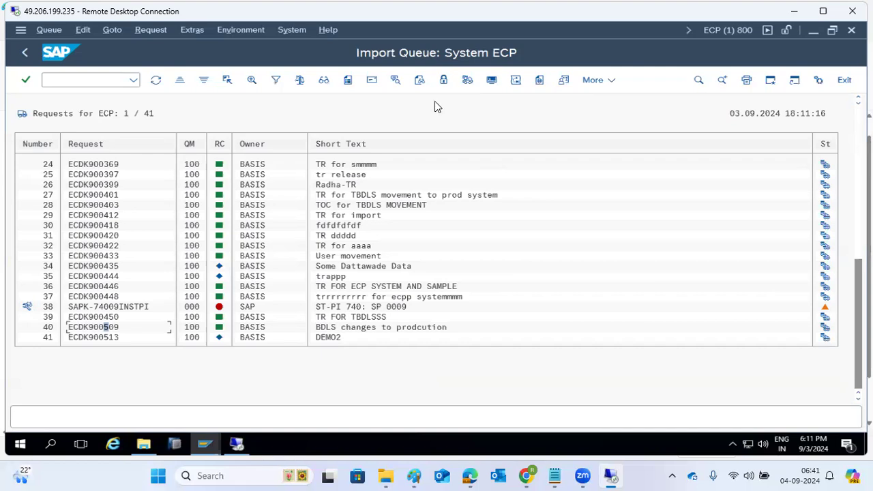
{"action": "left_click", "coordinate": [91, 337]}
Step: Import ECDK900513 into client 800 with reimport, overwrite originals, unconfirmed repairs and invalid component versions allowed
{"action": "left_click", "coordinate": [467, 80]}
{"action": "left_click", "coordinate": [142, 173]}
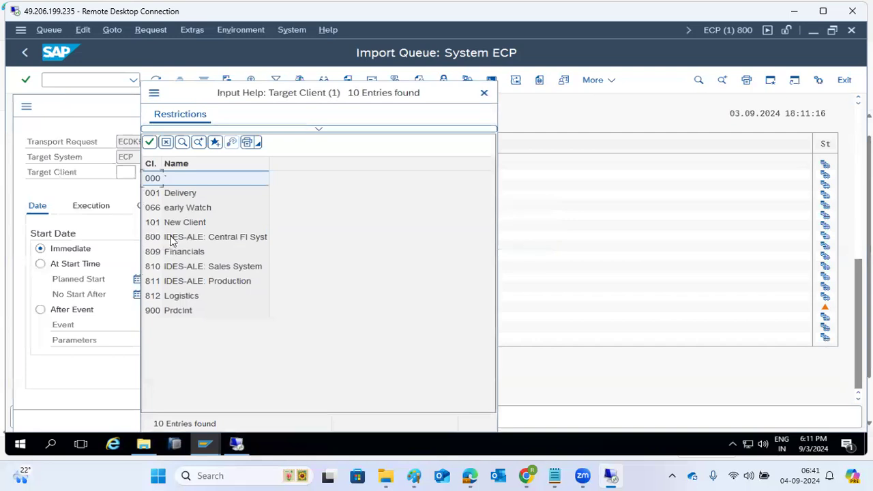
{"action": "double_click", "coordinate": [171, 240]}
{"action": "left_click", "coordinate": [154, 207]}
{"action": "left_click", "coordinate": [103, 266]}
{"action": "left_click", "coordinate": [102, 279]}
{"action": "left_click", "coordinate": [103, 294]}
{"action": "left_click", "coordinate": [110, 362]}
{"action": "left_click", "coordinate": [334, 420]}
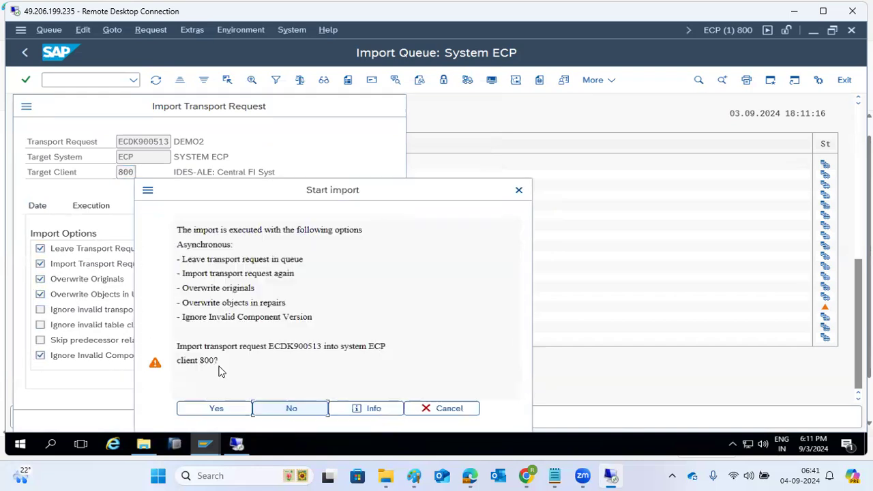
{"action": "left_click", "coordinate": [199, 410]}
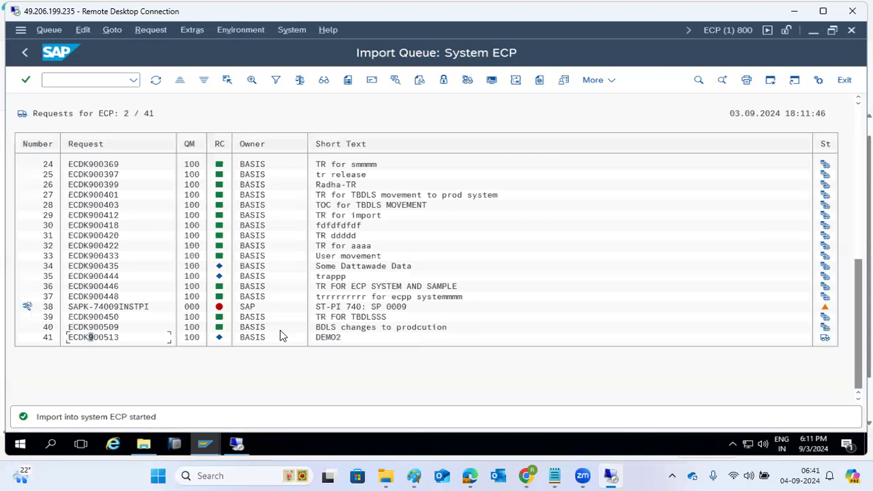
Step: Refresh the queue to check the import, then return to the Transport Management System start screen
{"action": "left_click", "coordinate": [157, 81]}
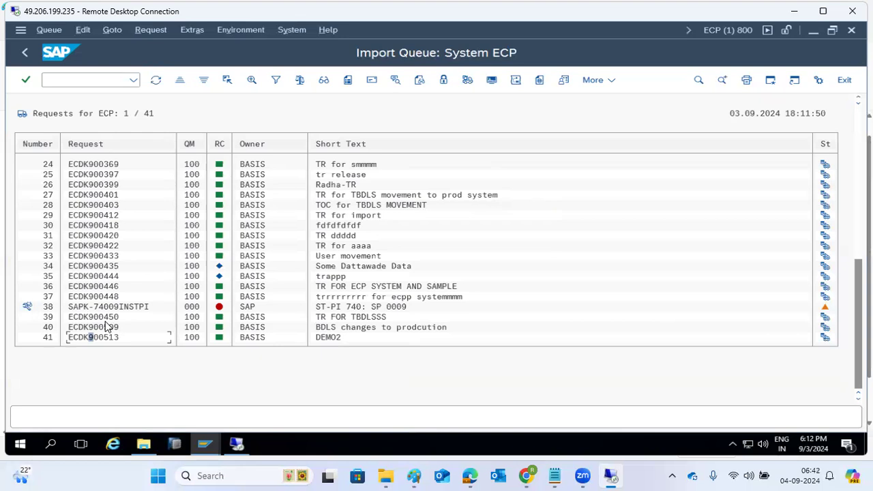
{"action": "left_click", "coordinate": [23, 54]}
{"action": "left_click", "coordinate": [24, 54]}
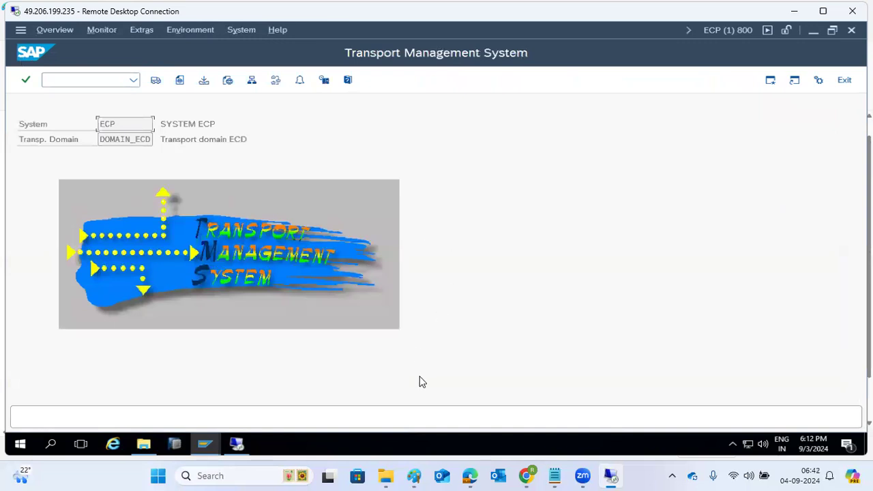
Step: Commit the Paint note listing return codes 0, 4, 8=error and 12=system error, then return to SAP
{"action": "left_click", "coordinate": [410, 476]}
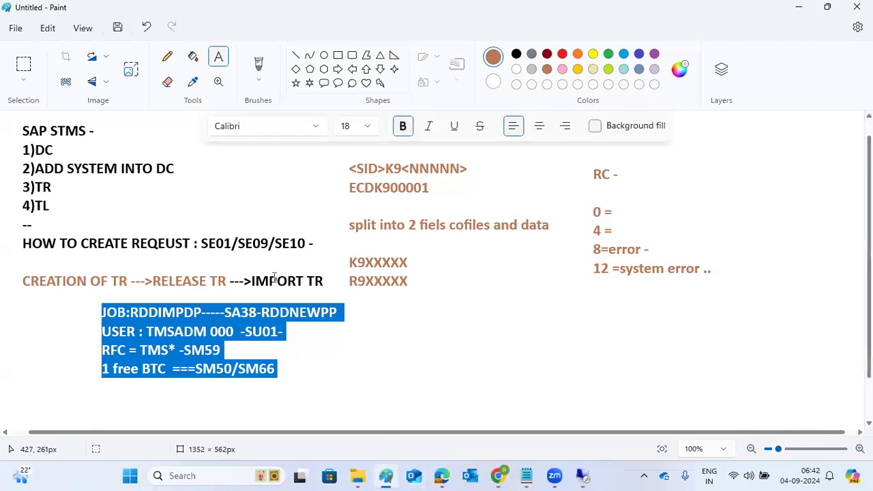
{"action": "left_click", "coordinate": [301, 281]}
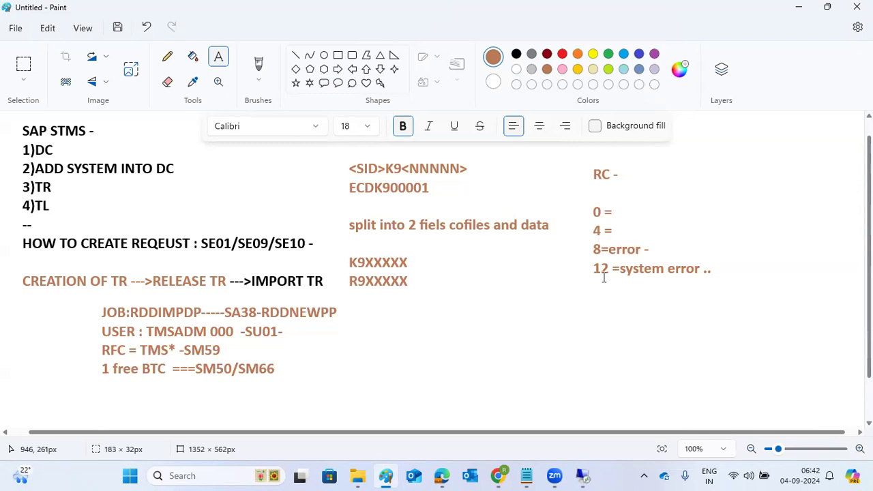
{"action": "mouse_move", "coordinate": [583, 476]}
{"action": "left_click", "coordinate": [592, 422]}
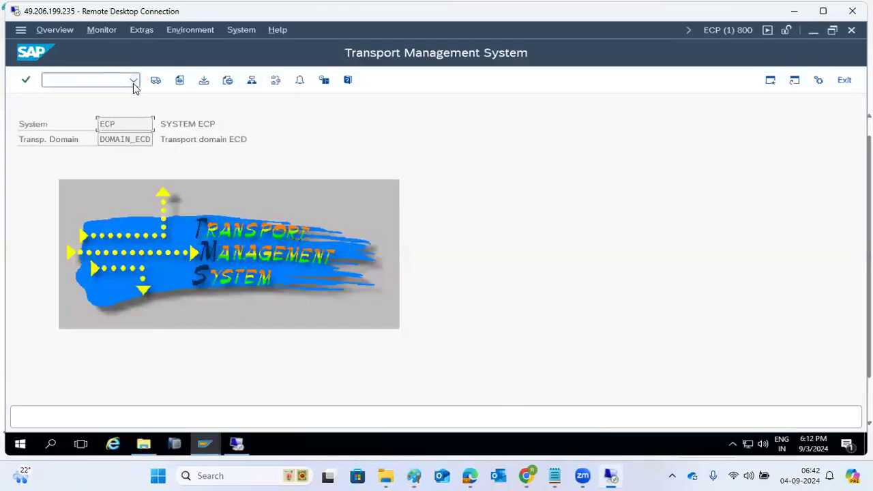
Step: From the ECP client 800 session, open the DOMAIN_ECD import overview and the ECP queue of 41 requests
{"action": "left_click", "coordinate": [55, 82]}
{"action": "left_click", "coordinate": [204, 444]}
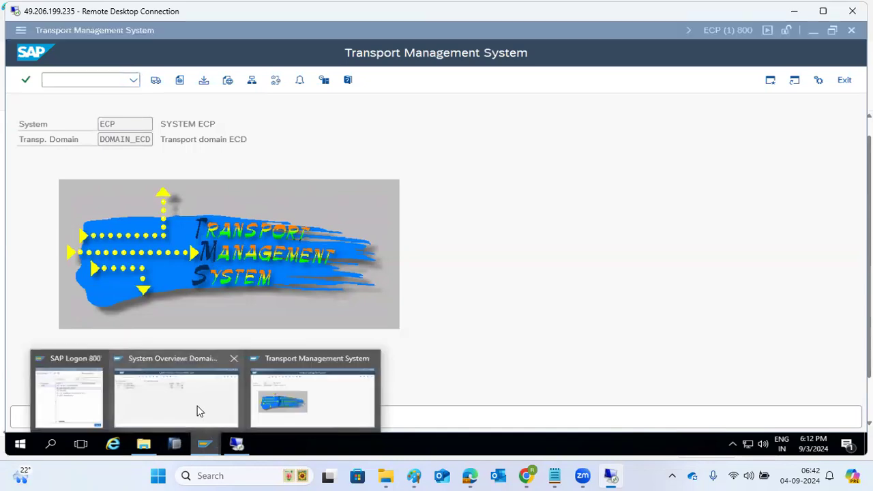
{"action": "left_click", "coordinate": [197, 411]}
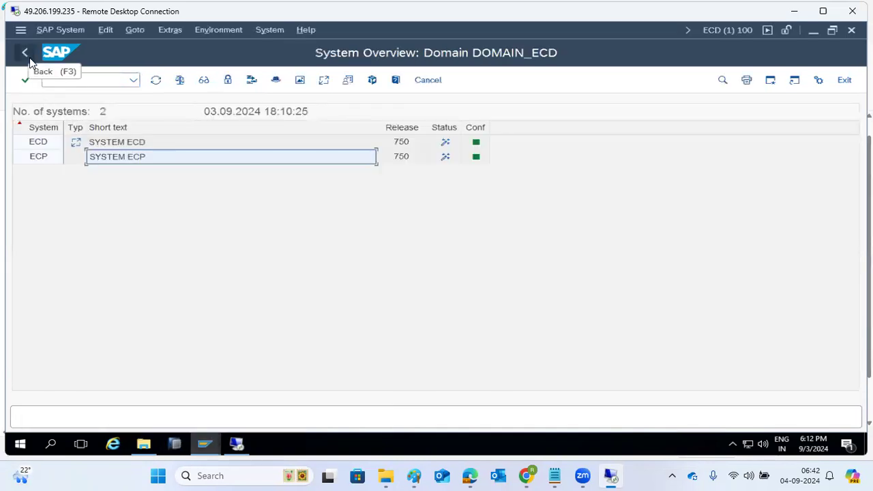
{"action": "left_click", "coordinate": [30, 57]}
{"action": "left_click", "coordinate": [73, 81]}
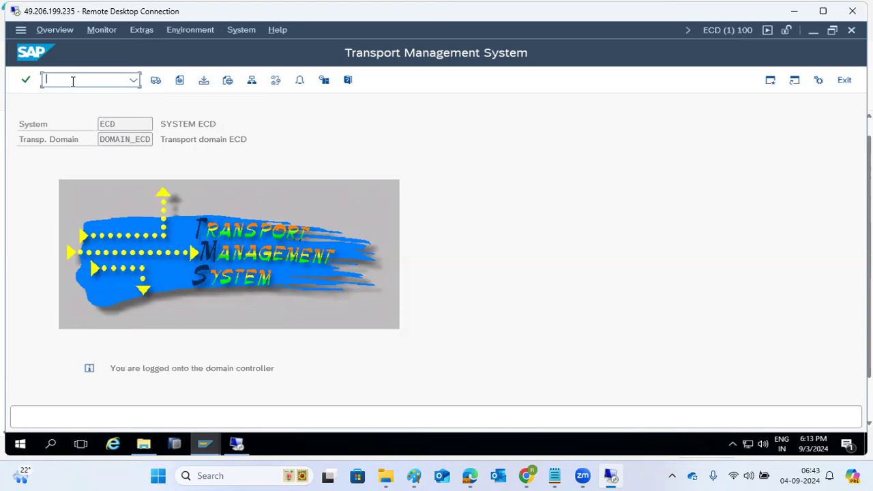
{"action": "type", "text": "/ne"}
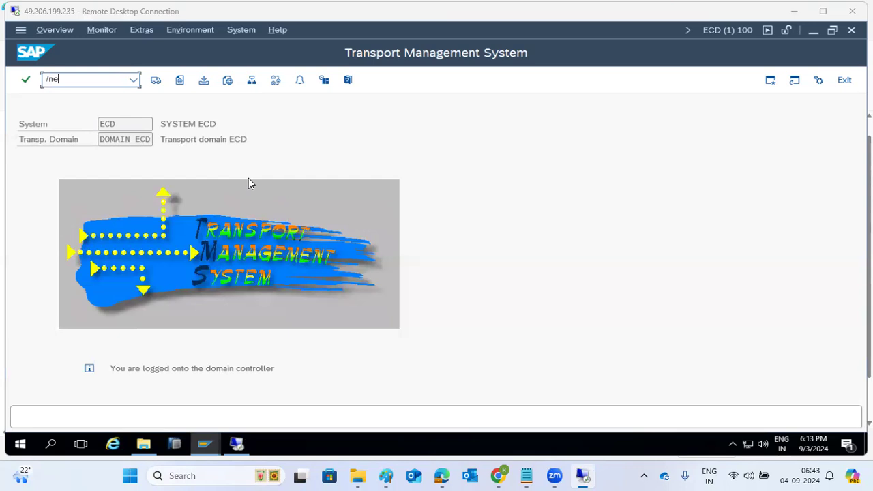
{"action": "mouse_move", "coordinate": [206, 447]}
{"action": "left_click", "coordinate": [308, 396]}
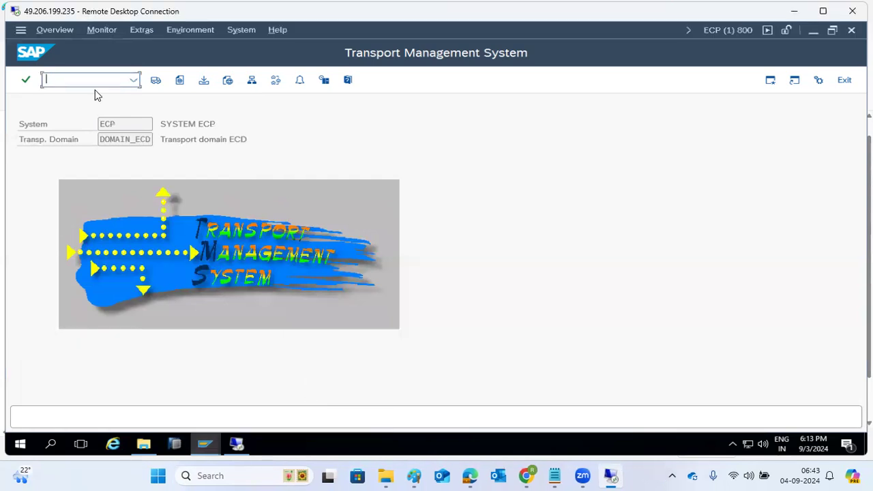
{"action": "left_click", "coordinate": [156, 80]}
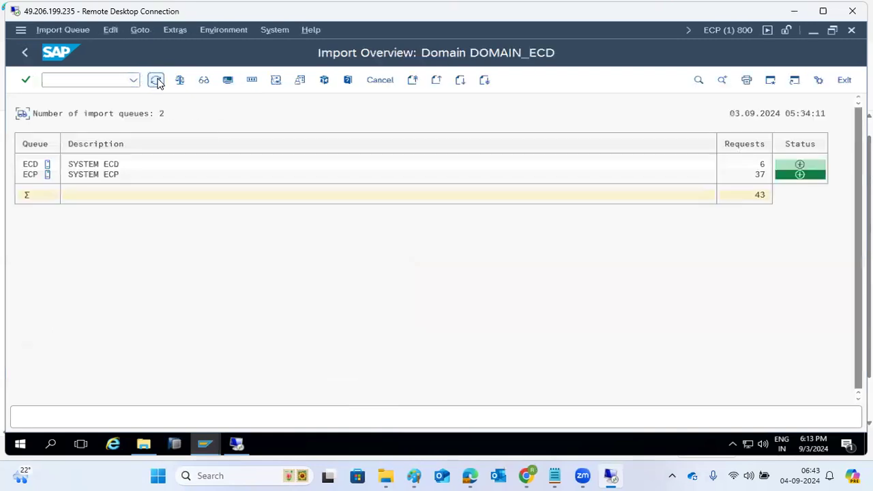
{"action": "double_click", "coordinate": [27, 174]}
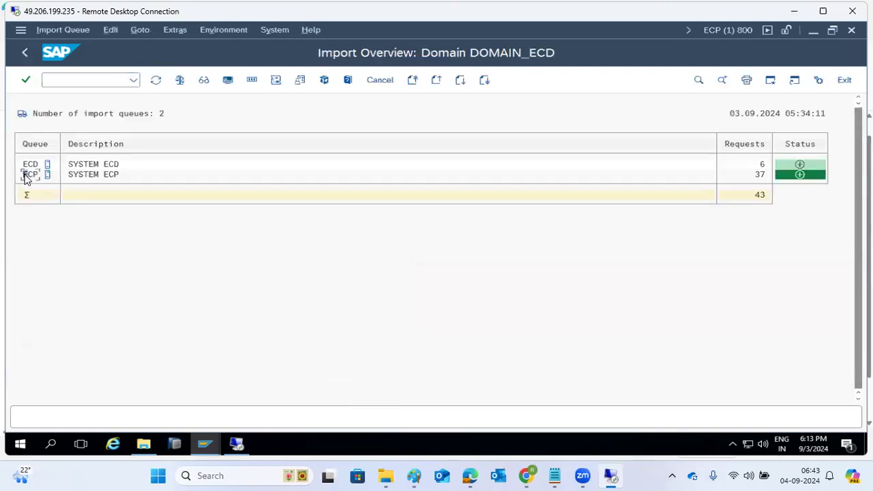
{"action": "left_click", "coordinate": [413, 475]}
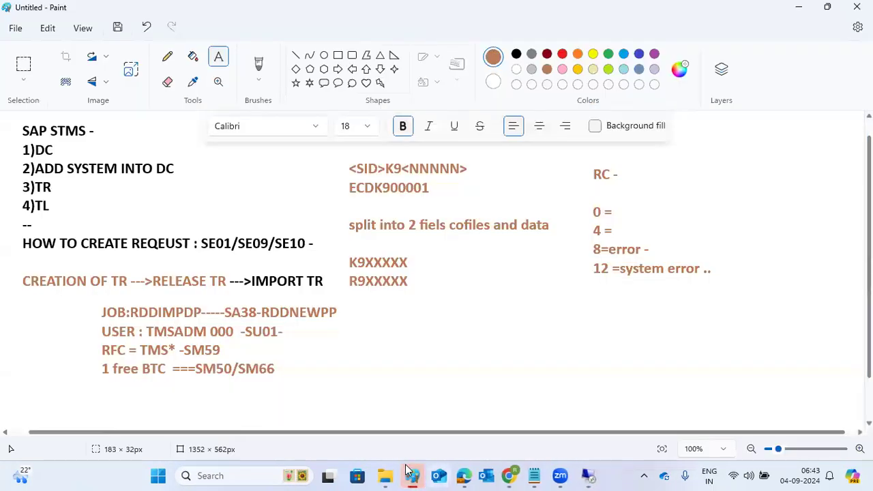
{"action": "left_click_drag", "start_coordinate": [89, 301], "coordinate": [344, 386]}
{"action": "mouse_move", "coordinate": [579, 475]}
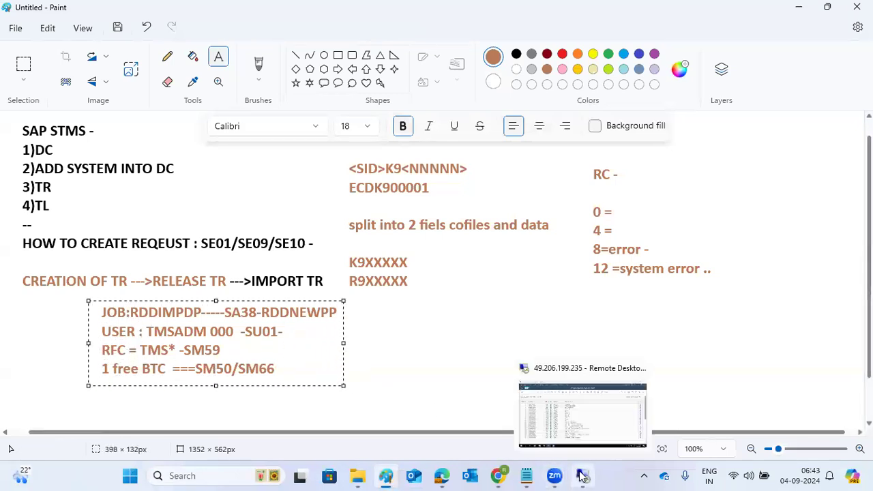
{"action": "left_click", "coordinate": [578, 430]}
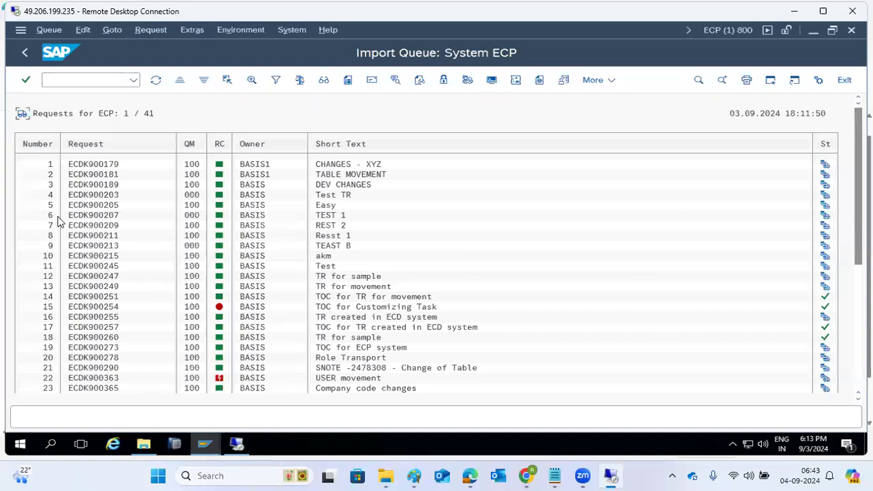
Step: Open ECP's tp system log SLOG2436.ECP via Goto and scroll to the latest entries ending 0000
{"action": "left_click", "coordinate": [113, 31]}
{"action": "mouse_move", "coordinate": [49, 35]}
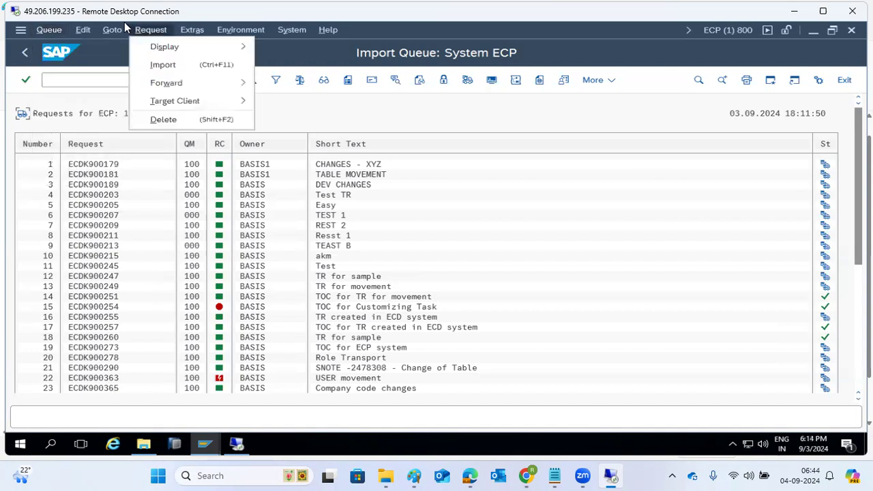
{"action": "mouse_move", "coordinate": [123, 30]}
{"action": "left_click", "coordinate": [144, 120]}
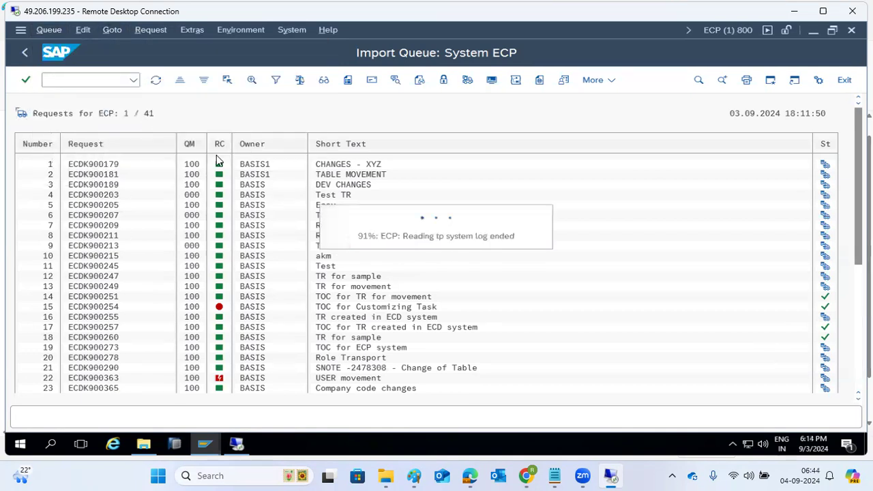
{"action": "left_click", "coordinate": [858, 307]}
{"action": "left_click_drag", "start_coordinate": [858, 311], "coordinate": [859, 362]}
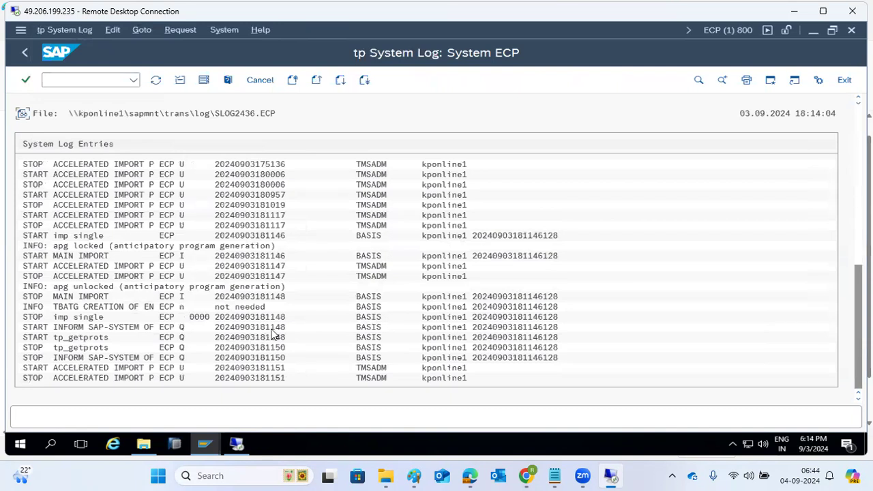
{"action": "left_click", "coordinate": [116, 81]}
Step: In the ECD session, run RDDNEWPP to schedule the RDDIMPDP job with High Priority, then go back
{"action": "type", "text": "/"}
{"action": "left_click", "coordinate": [202, 440]}
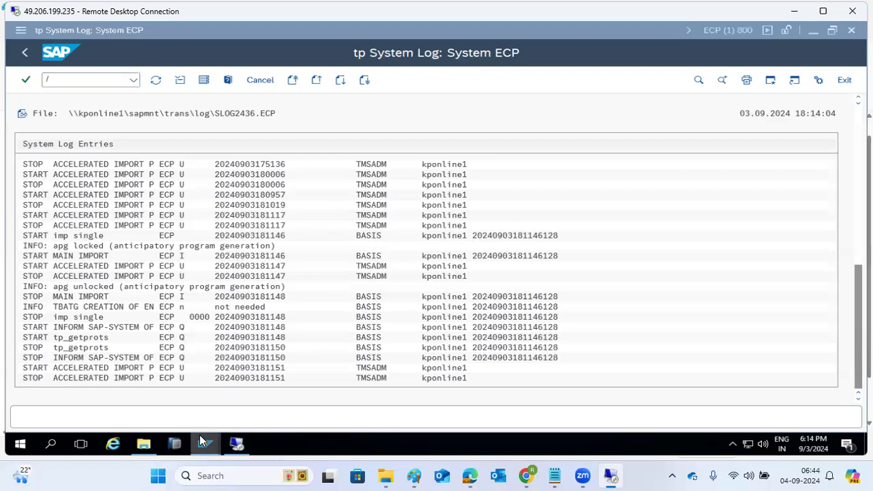
{"action": "left_click", "coordinate": [185, 390]}
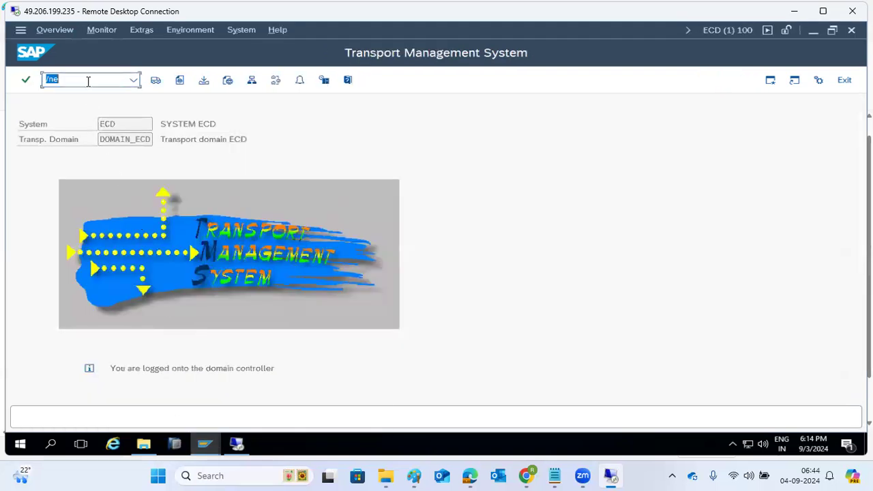
{"action": "type", "text": "/nstms"}
{"action": "key", "text": "Return"}
{"action": "type", "text": "RDDNEWPP"}
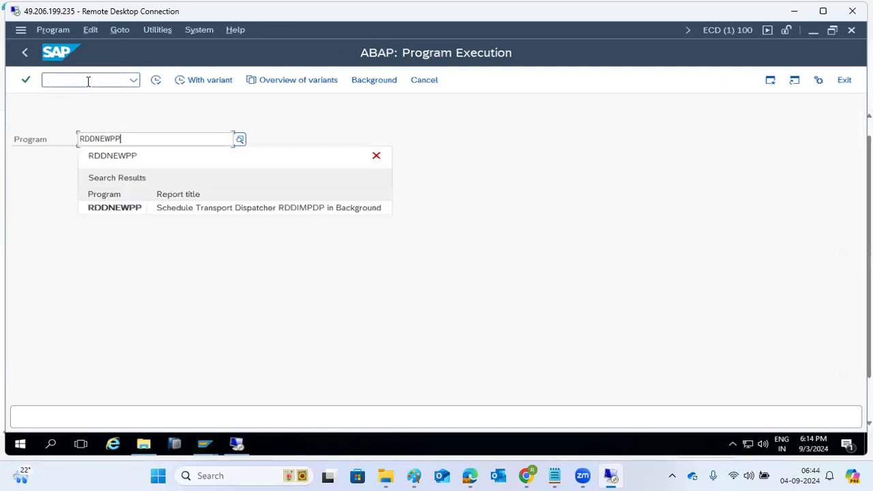
{"action": "left_click", "coordinate": [144, 205]}
{"action": "left_click", "coordinate": [157, 81]}
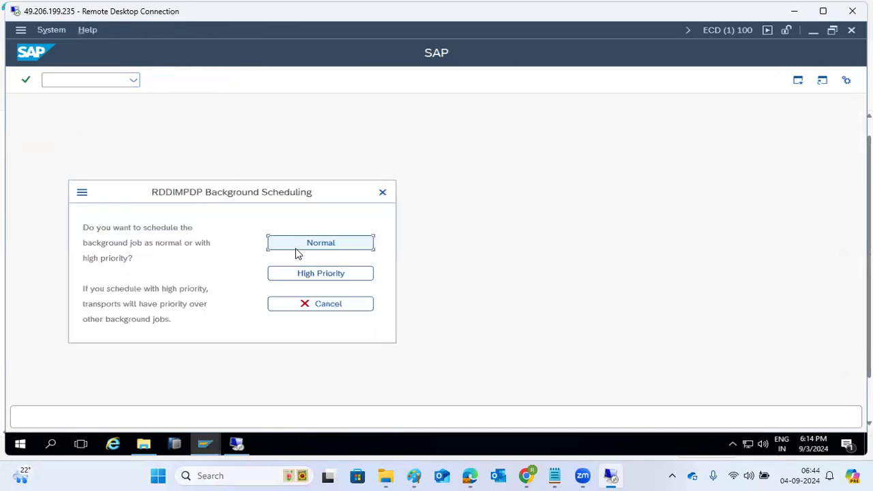
{"action": "left_click_drag", "start_coordinate": [191, 197], "coordinate": [259, 197]}
{"action": "left_click", "coordinate": [368, 273]}
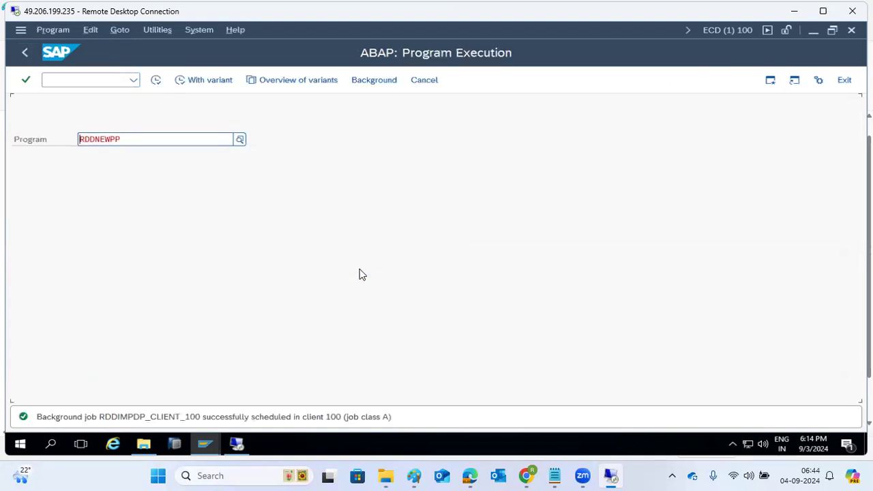
{"action": "left_click", "coordinate": [25, 53]}
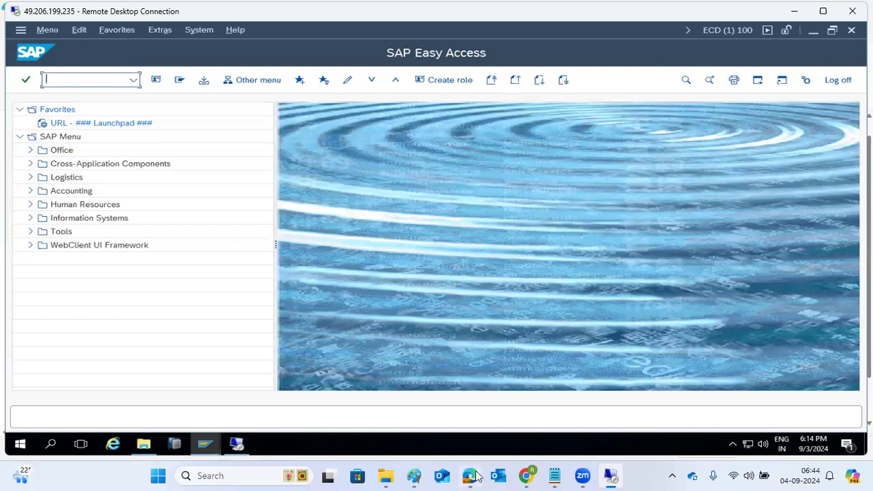
{"action": "left_click", "coordinate": [416, 475]}
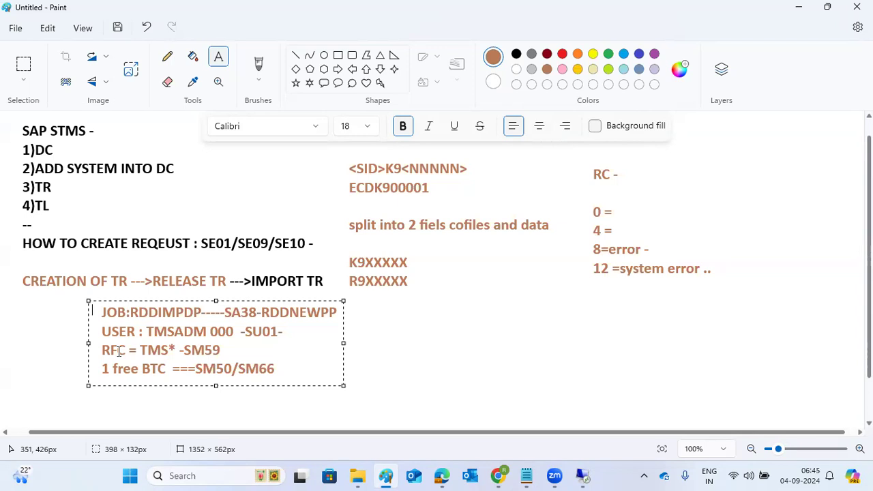
Step: Review the JOB line in the Paint notes, then open STMS in the ECD SAP session
{"action": "left_click", "coordinate": [123, 316]}
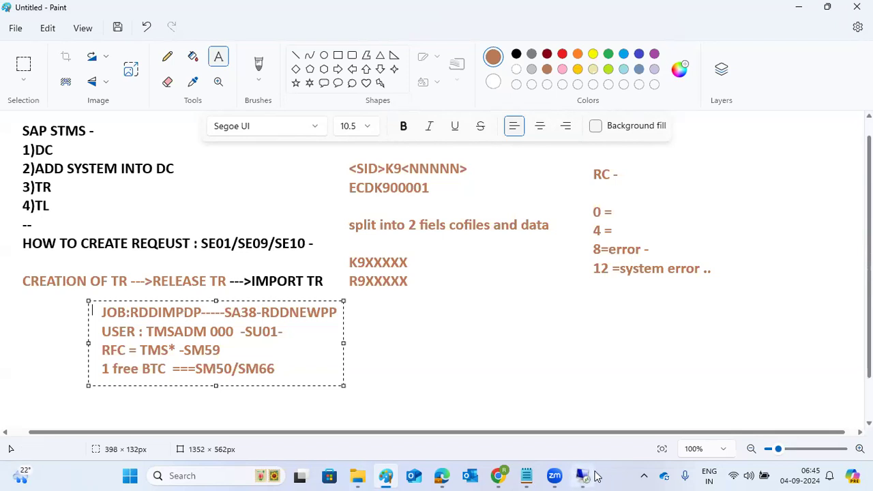
{"action": "mouse_move", "coordinate": [590, 475]}
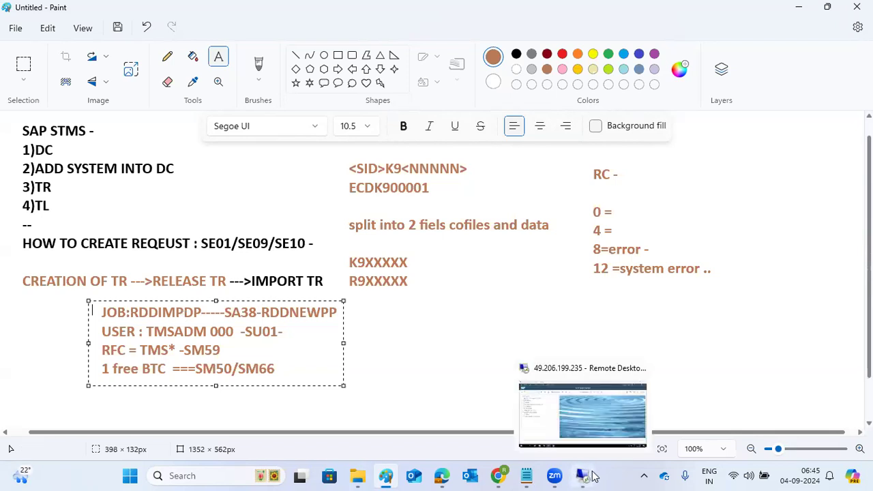
{"action": "left_click", "coordinate": [573, 408]}
{"action": "type", "text": "stms"}
{"action": "key", "text": "Return"}
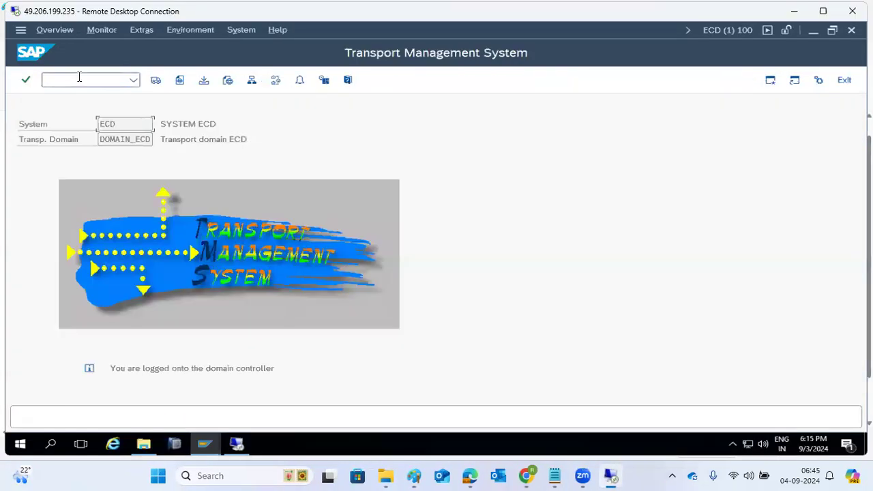
Step: Open the import overview and the ECP import queue
{"action": "left_click", "coordinate": [154, 86]}
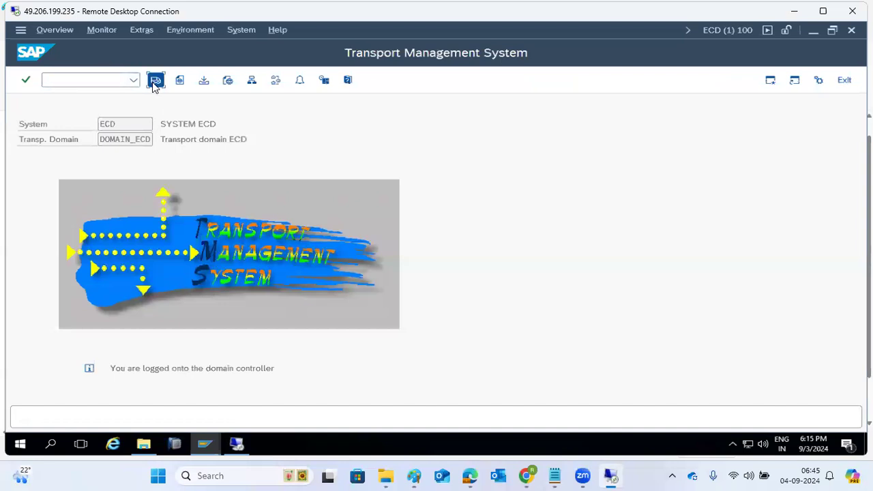
{"action": "left_click", "coordinate": [30, 176]}
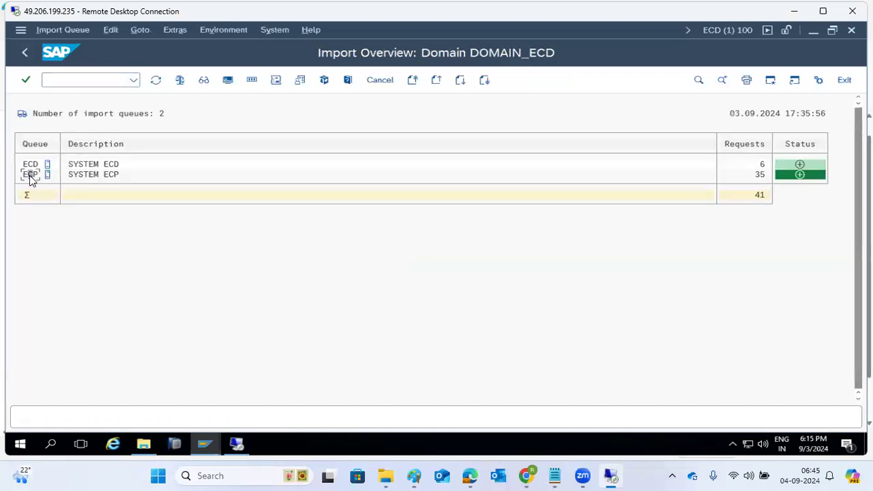
{"action": "double_click", "coordinate": [29, 175]}
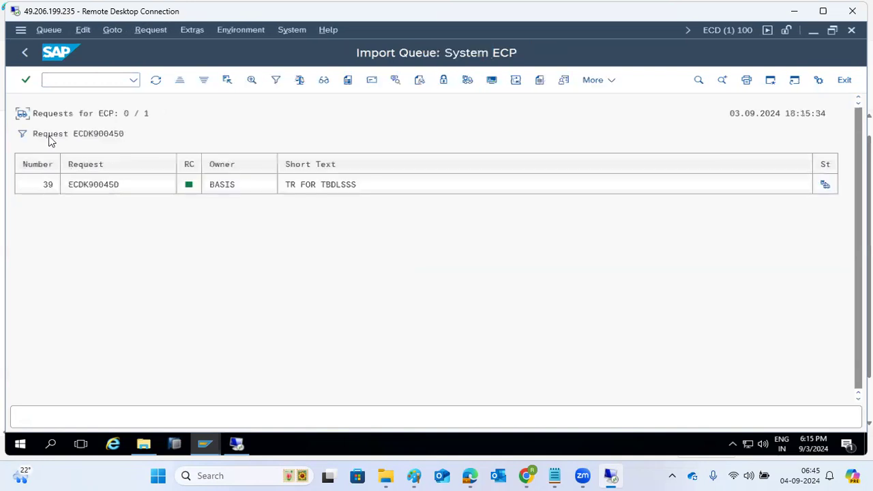
Step: In ECP's import monitor, delete the 17:51:23 import entry, cancel the remote logon and dismiss the RFC error
{"action": "left_click", "coordinate": [112, 30]}
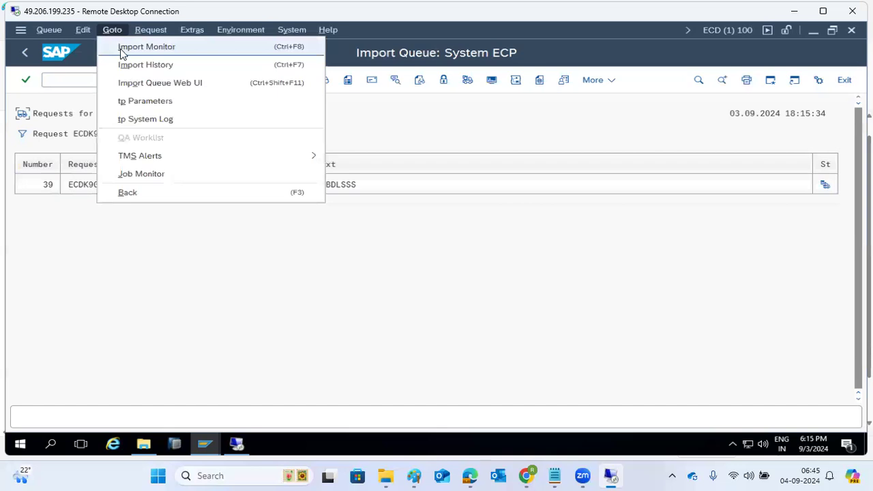
{"action": "left_click", "coordinate": [120, 47]}
{"action": "left_click", "coordinate": [177, 167]}
{"action": "right_click", "coordinate": [176, 169]}
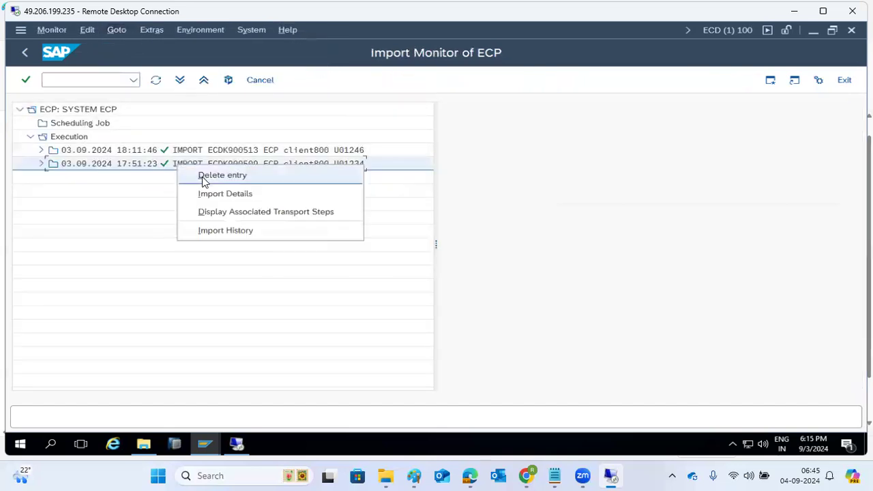
{"action": "left_click", "coordinate": [202, 178]}
{"action": "left_click", "coordinate": [224, 322]}
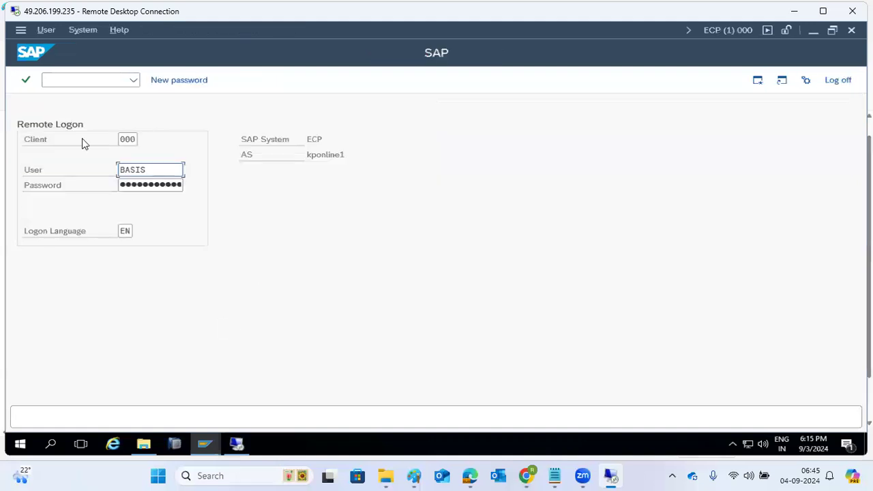
{"action": "left_click", "coordinate": [839, 80]}
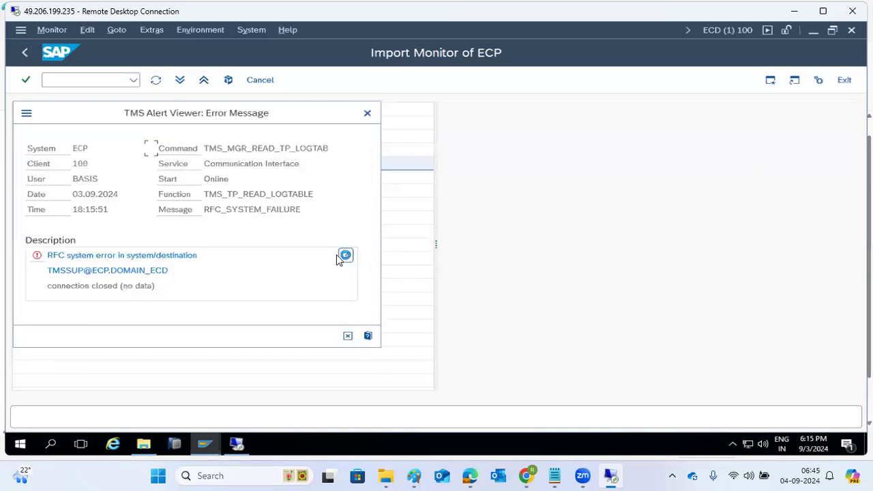
{"action": "left_click", "coordinate": [350, 335]}
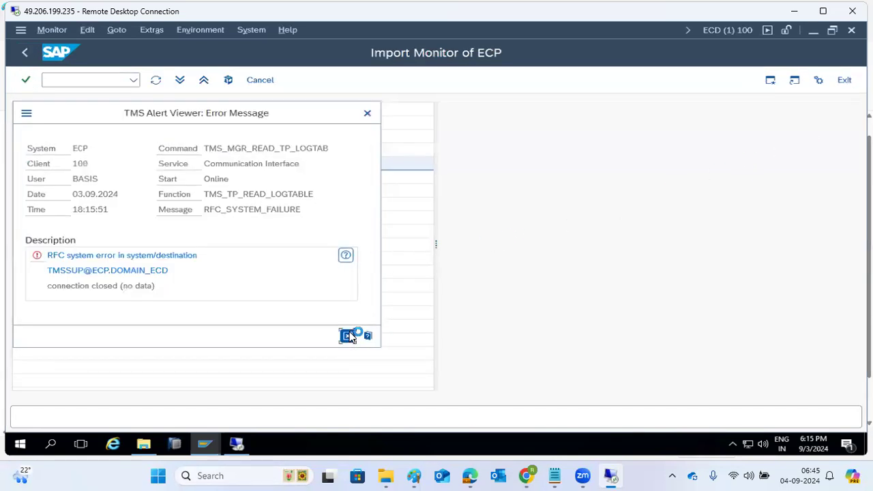
Step: Go back through the import queue, refresh the import overview, and return to the STMS start screen
{"action": "left_click", "coordinate": [26, 53]}
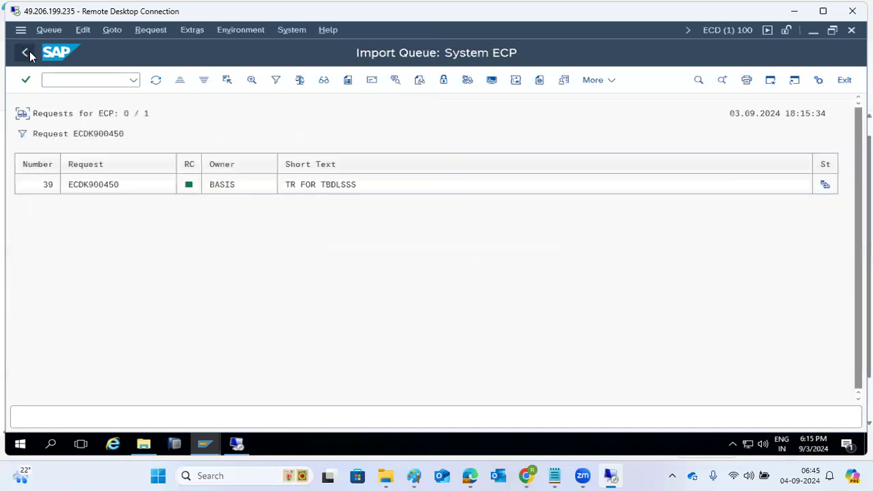
{"action": "left_click", "coordinate": [61, 79]}
{"action": "left_click", "coordinate": [25, 52]}
{"action": "left_click", "coordinate": [154, 82]}
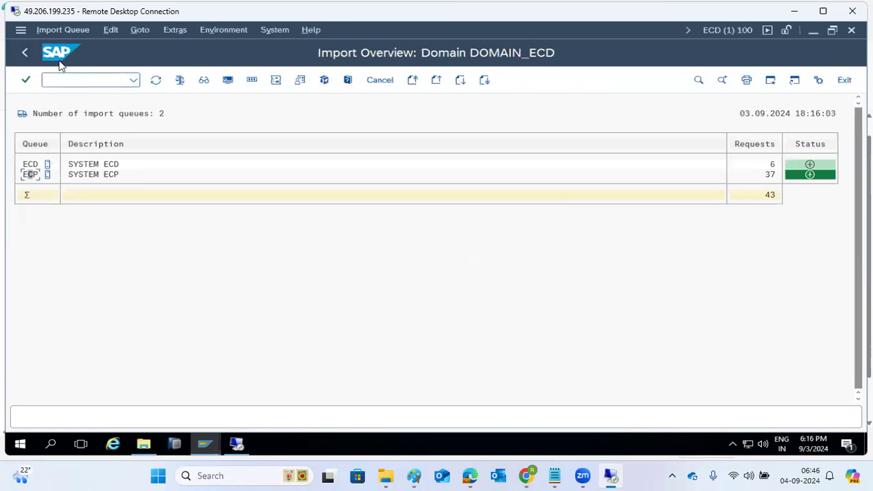
{"action": "left_click", "coordinate": [24, 53]}
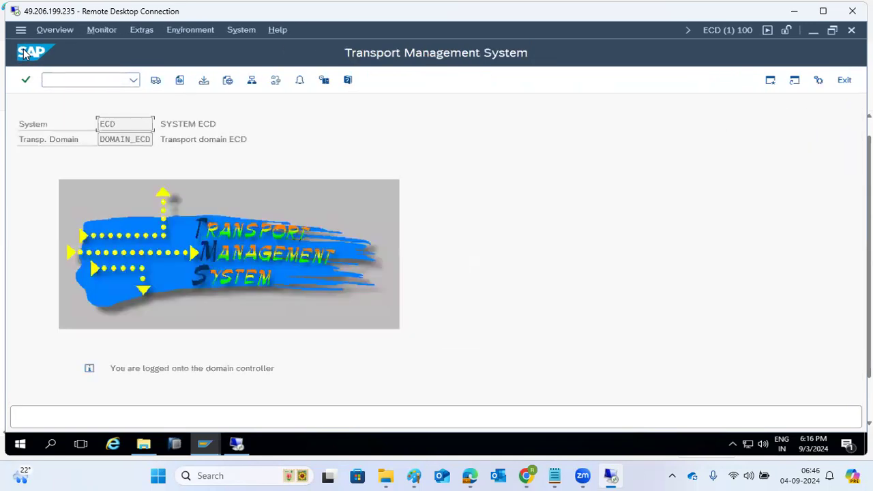
Step: Create workbench request 'DEMO3' via /nse01 and release ECDK900515 for export
{"action": "left_click", "coordinate": [79, 80]}
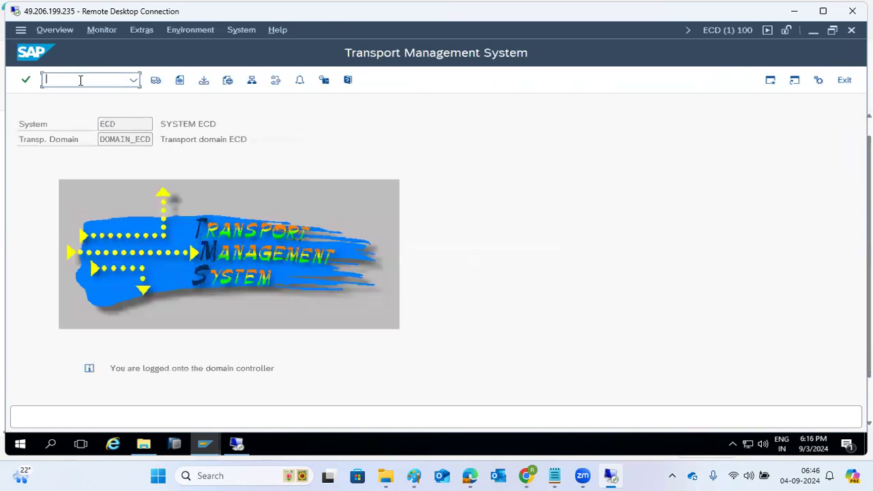
{"action": "type", "text": "/nse01"}
{"action": "key", "text": "Return"}
{"action": "left_click", "coordinate": [156, 80]}
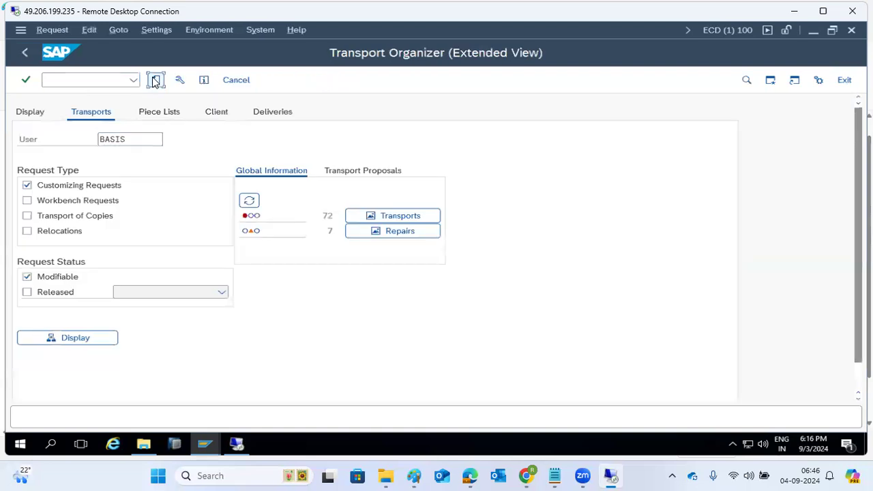
{"action": "left_click", "coordinate": [155, 267]}
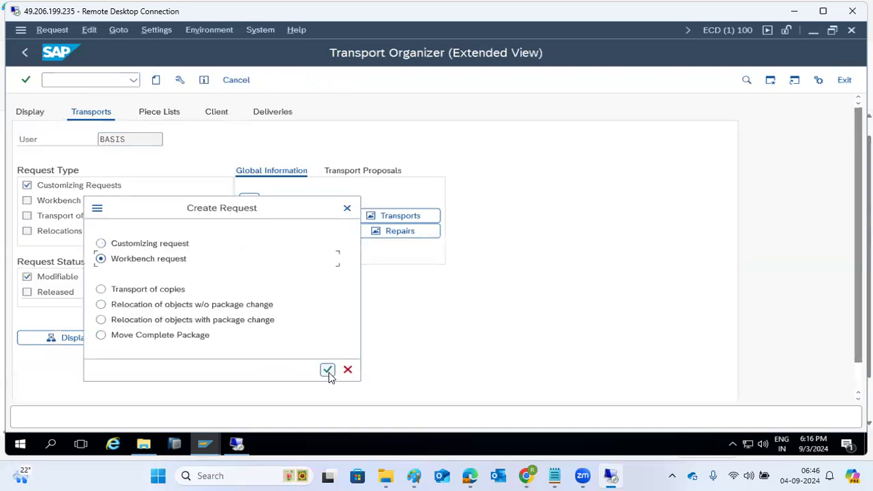
{"action": "left_click", "coordinate": [328, 370]}
{"action": "type", "text": "DEMO3"}
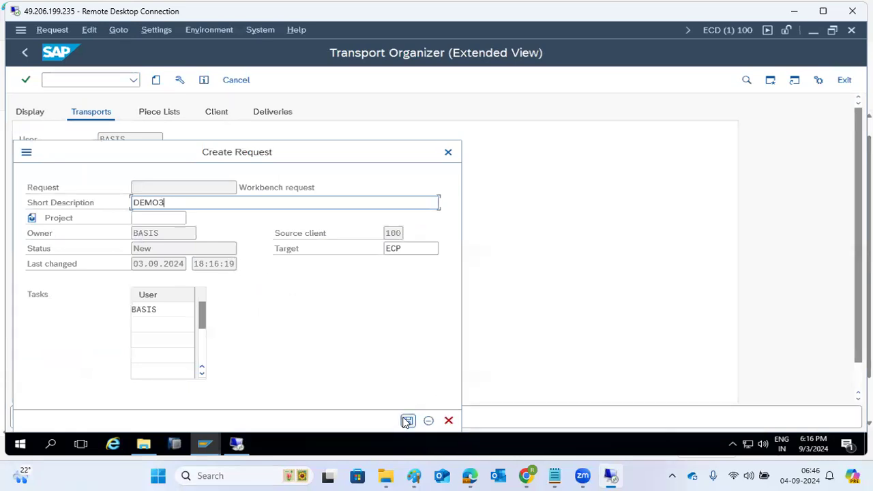
{"action": "left_click", "coordinate": [407, 420]}
{"action": "left_click", "coordinate": [142, 195]}
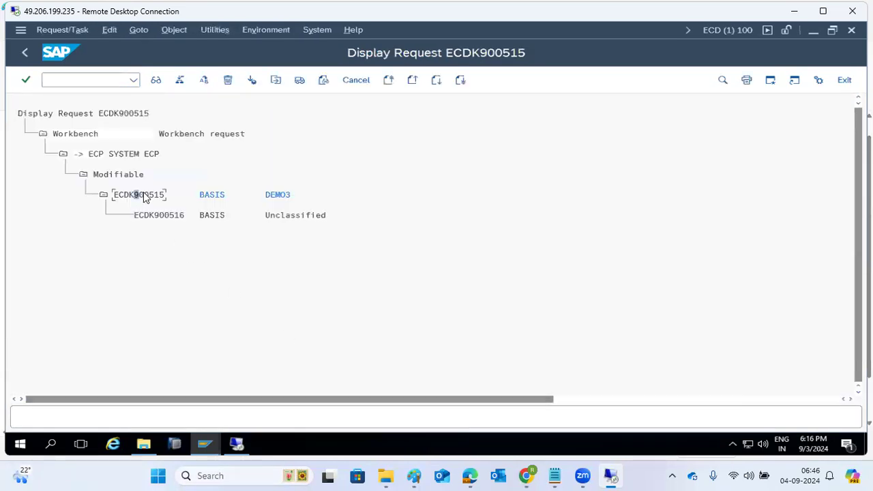
{"action": "left_click", "coordinate": [299, 80]}
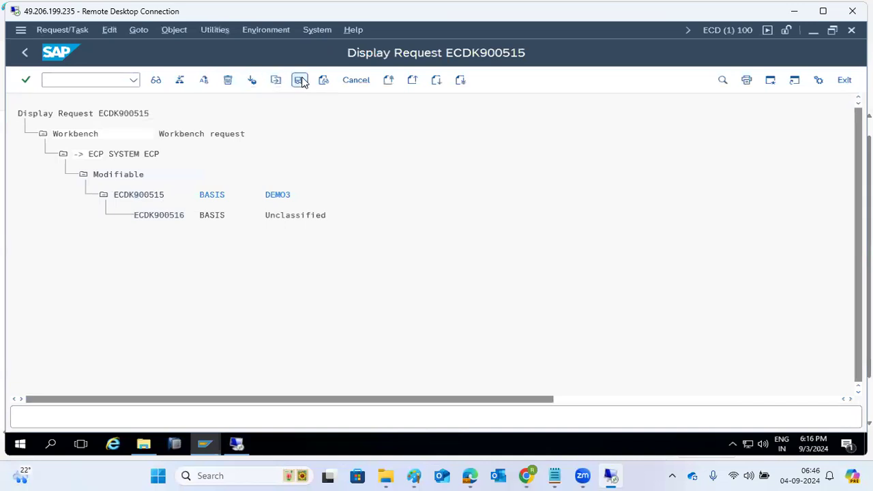
Step: Create workbench request 'DEMO4' via /nse09, release ECDK900517, and bring up ECP's system log
{"action": "left_click", "coordinate": [65, 76]}
{"action": "type", "text": "/nse"}
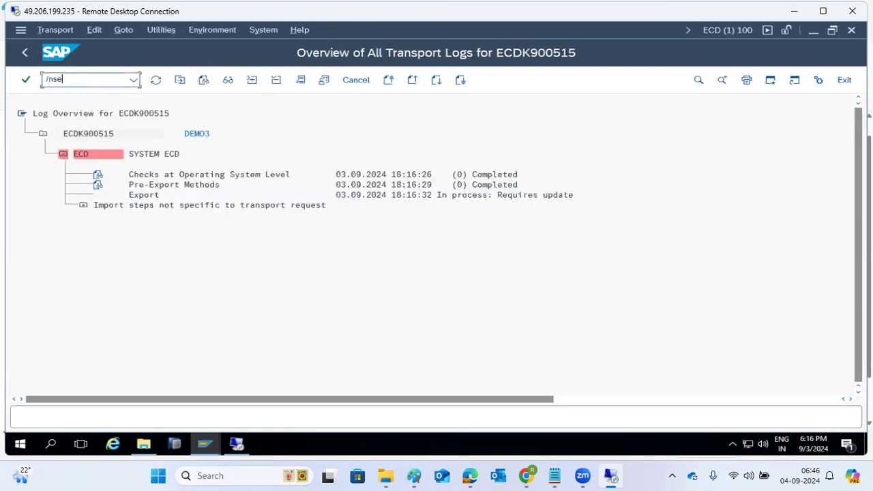
{"action": "type", "text": "09"}
{"action": "key", "text": "Return"}
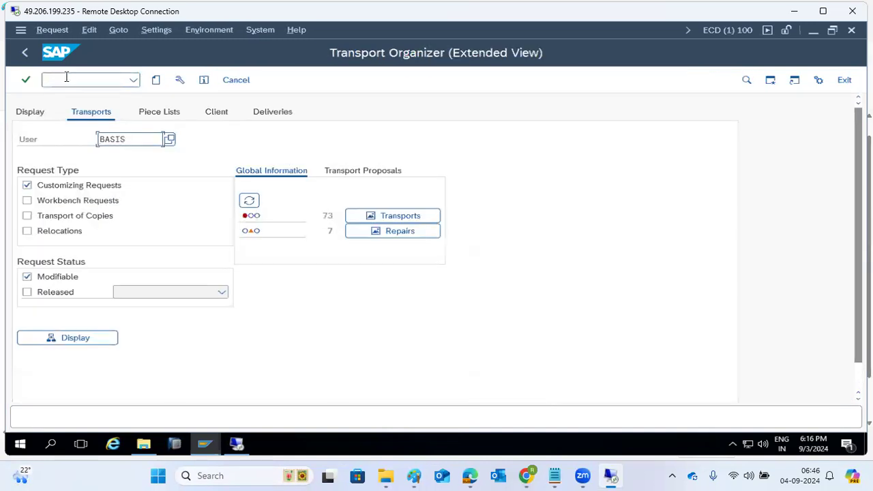
{"action": "left_click", "coordinate": [156, 80]}
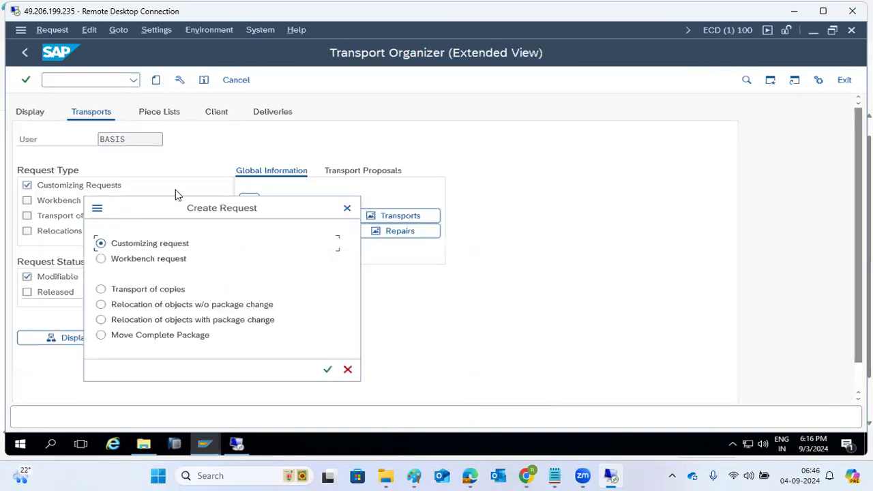
{"action": "left_click", "coordinate": [170, 264]}
{"action": "left_click", "coordinate": [326, 369]}
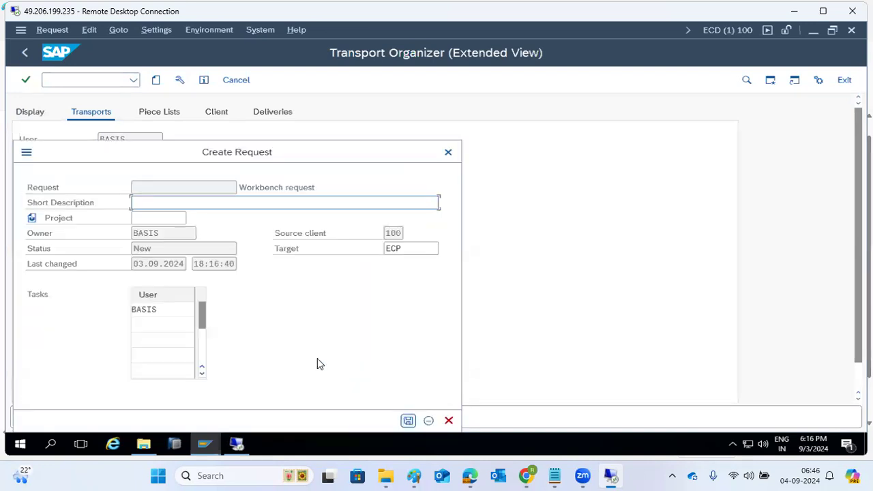
{"action": "type", "text": "DEMO4"}
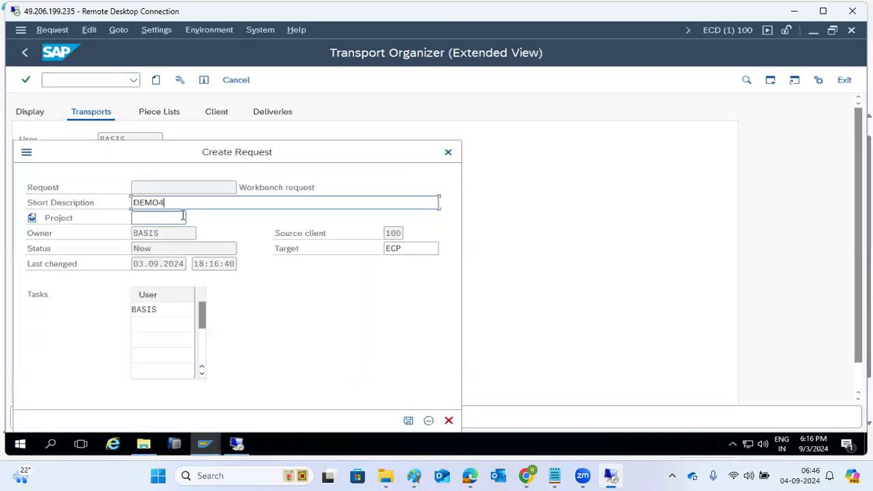
{"action": "left_click", "coordinate": [408, 420]}
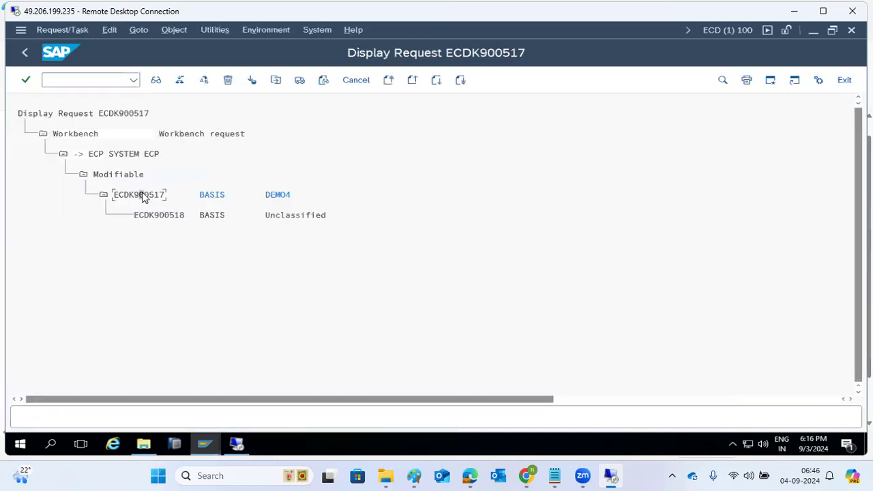
{"action": "left_click", "coordinate": [299, 79]}
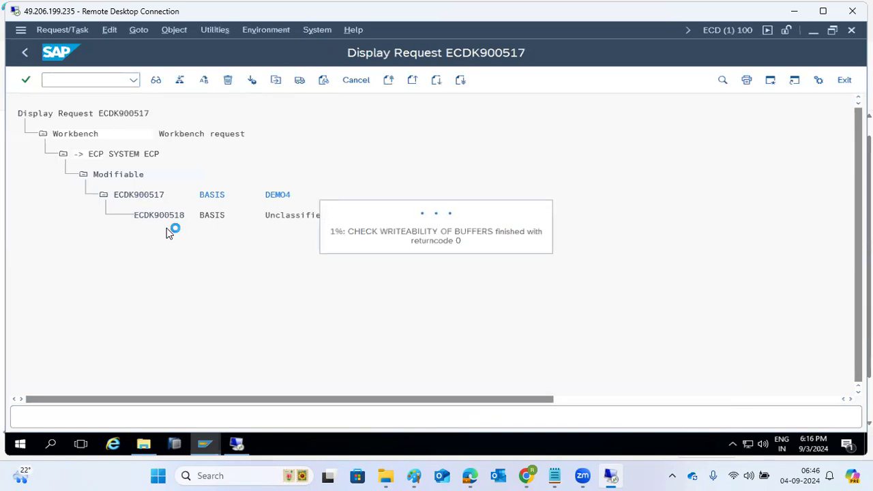
{"action": "mouse_move", "coordinate": [201, 450]}
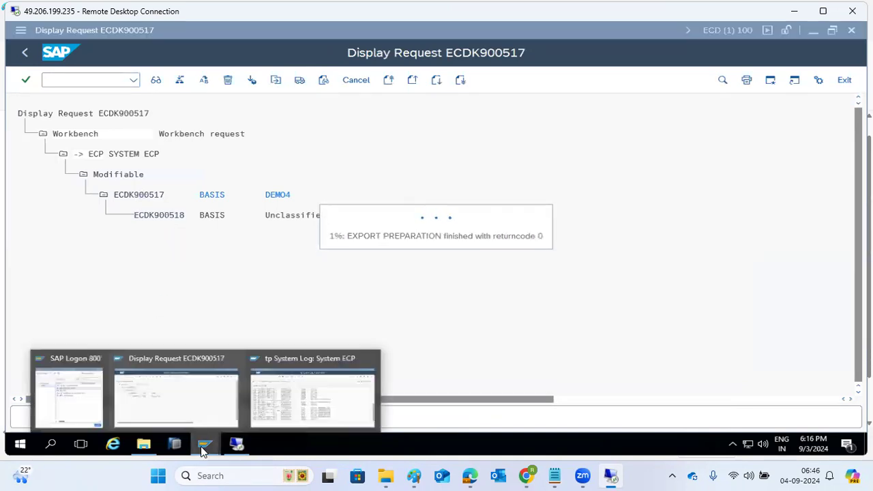
{"action": "left_click", "coordinate": [286, 401]}
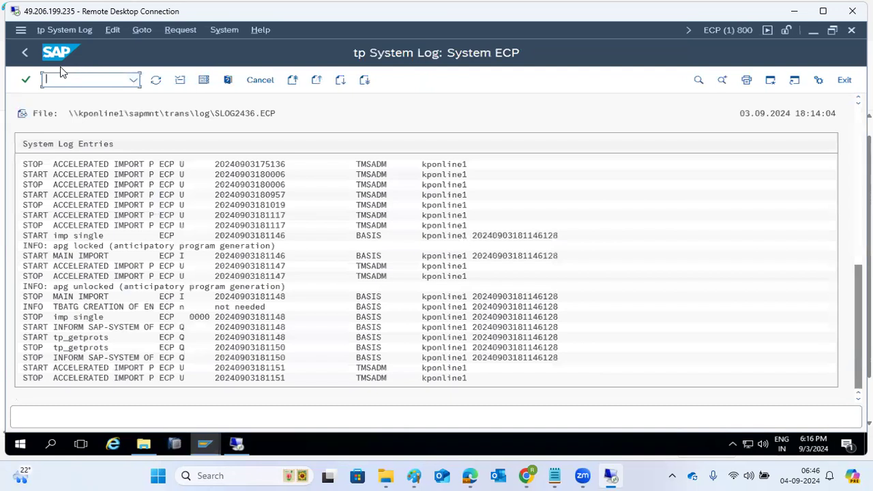
Step: Refresh the ECP import queue and check the new DEMO3 and DEMO4 entries at the bottom
{"action": "left_click", "coordinate": [25, 55]}
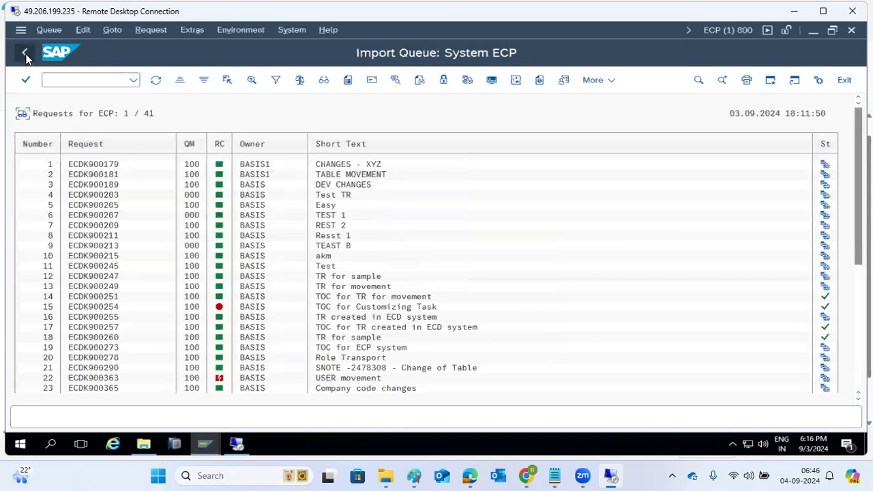
{"action": "left_click", "coordinate": [156, 80]}
{"action": "scroll", "coordinate": [427, 273], "scroll_direction": "down", "scroll_amount": 5}
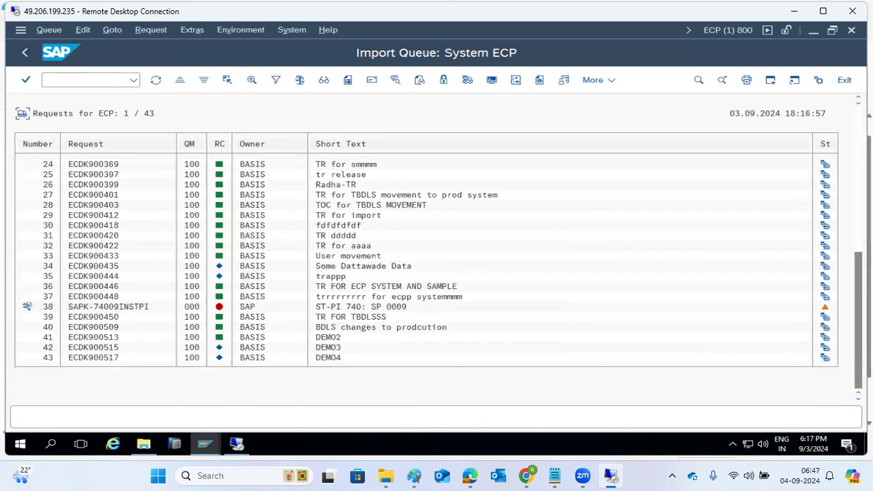
{"action": "left_click", "coordinate": [338, 357]}
Step: Inspect request ECDK900515's available actions without choosing one, then return to the STMS start screen
{"action": "left_click", "coordinate": [108, 347]}
{"action": "left_click", "coordinate": [148, 32]}
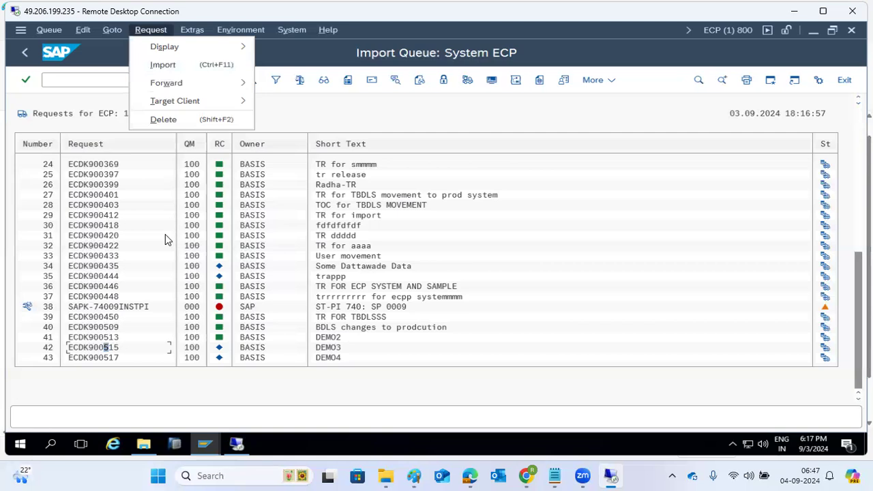
{"action": "left_click", "coordinate": [107, 373]}
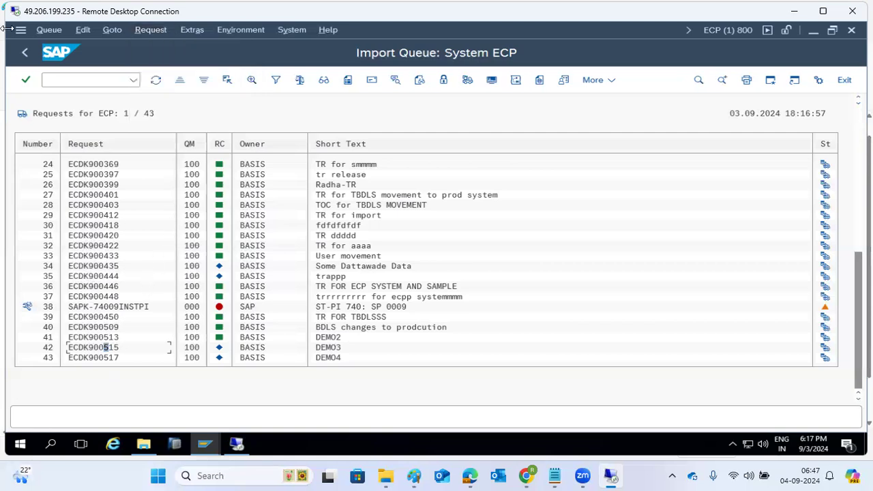
{"action": "left_click", "coordinate": [25, 54]}
{"action": "left_click", "coordinate": [25, 54]}
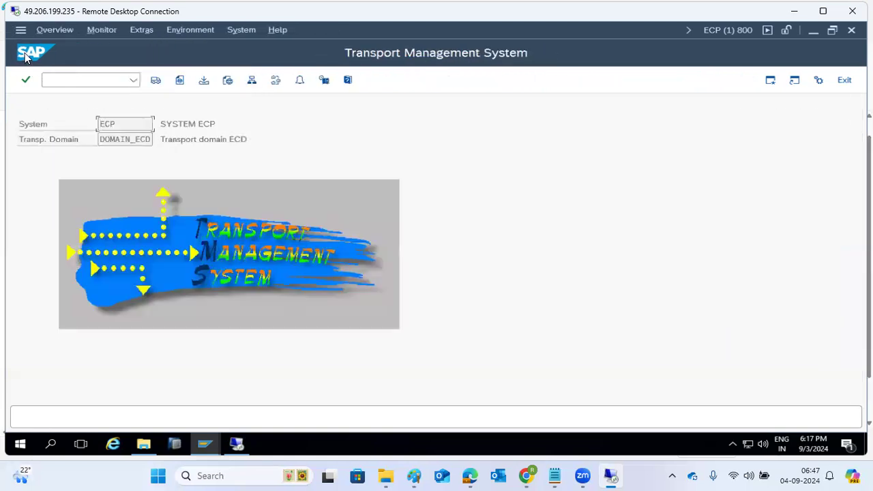